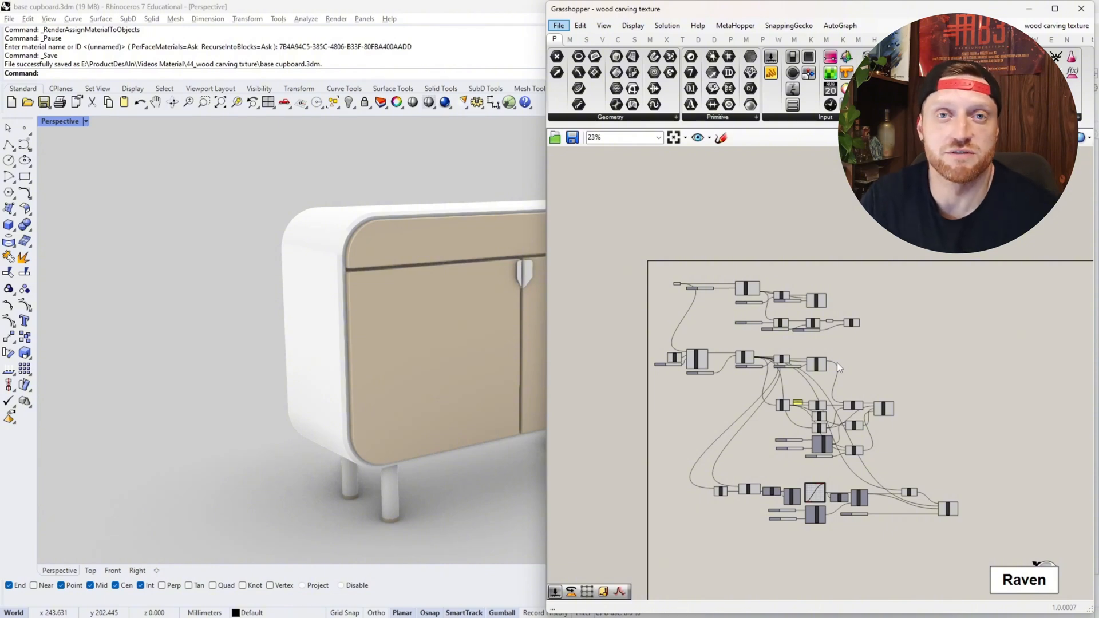
# - Copy the drawer's front surface out in front of the cupboard
pyautogui.scroll(-2, 190, 258)
pyautogui.moveTo(189, 253); pyautogui.dragTo(531, 252, button='right')
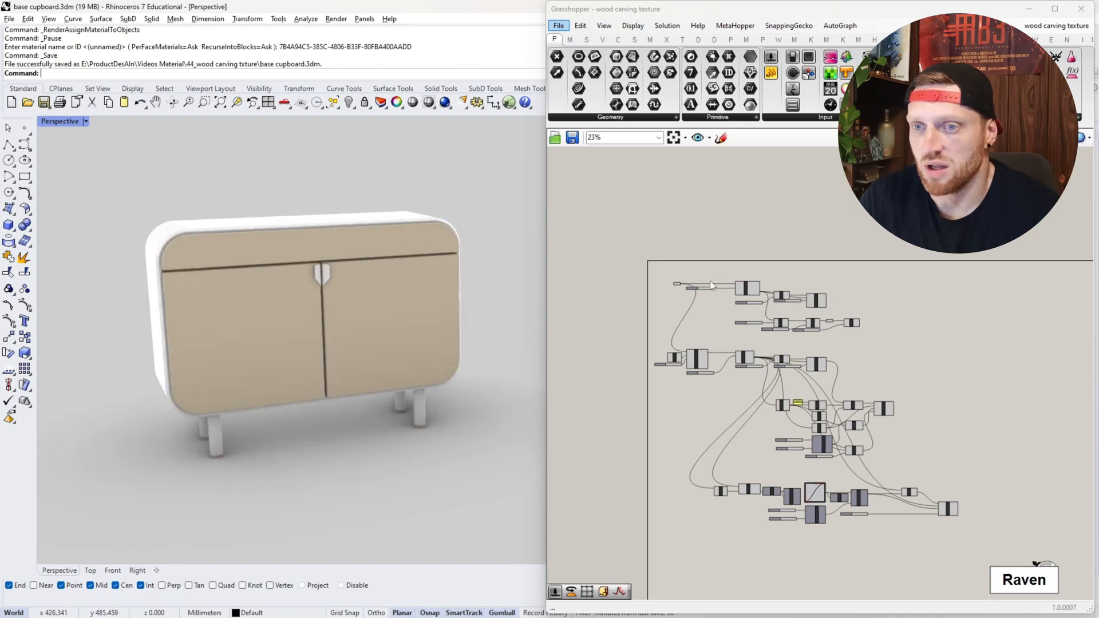
pyautogui.scroll(4, 270, 245)
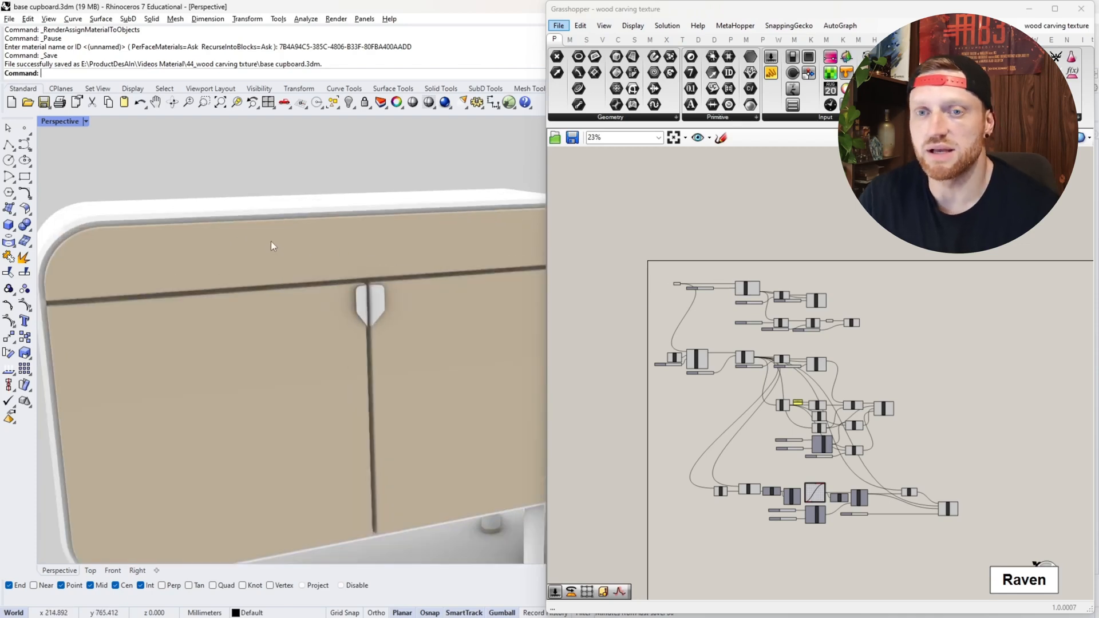
pyautogui.keyDown('ctrl'); pyautogui.keyDown('shift'); pyautogui.click(290, 262); pyautogui.keyUp('shift'); pyautogui.keyUp('ctrl')
pyautogui.scroll(-4, 214, 198)
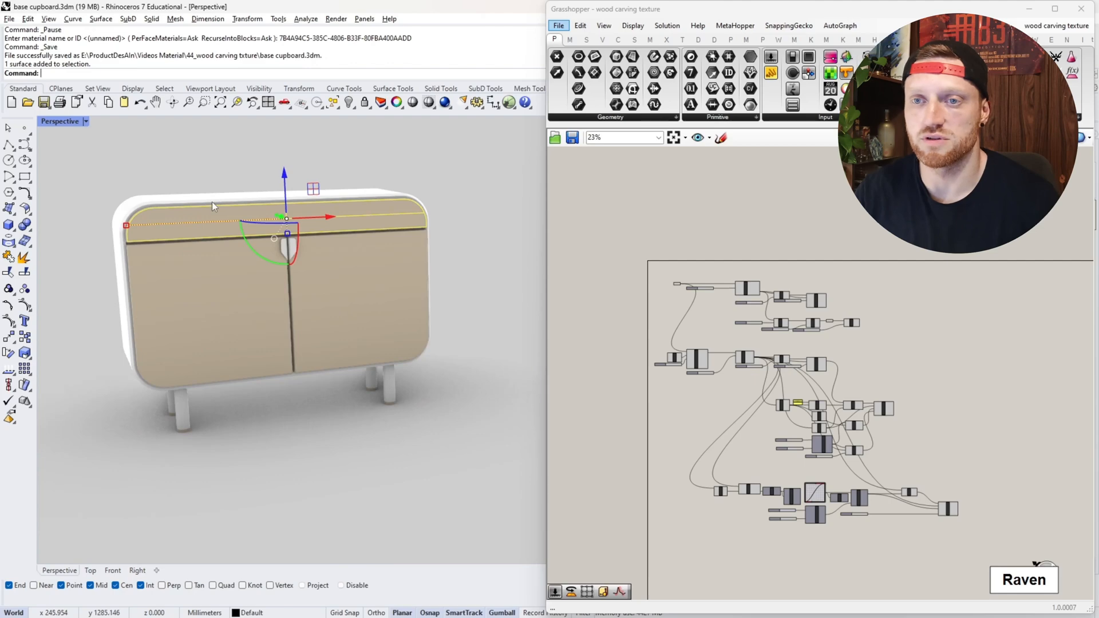
pyautogui.moveTo(212, 202); pyautogui.dragTo(306, 245, button='right')
pyautogui.moveTo(271, 277); pyautogui.dragTo(380, 298)
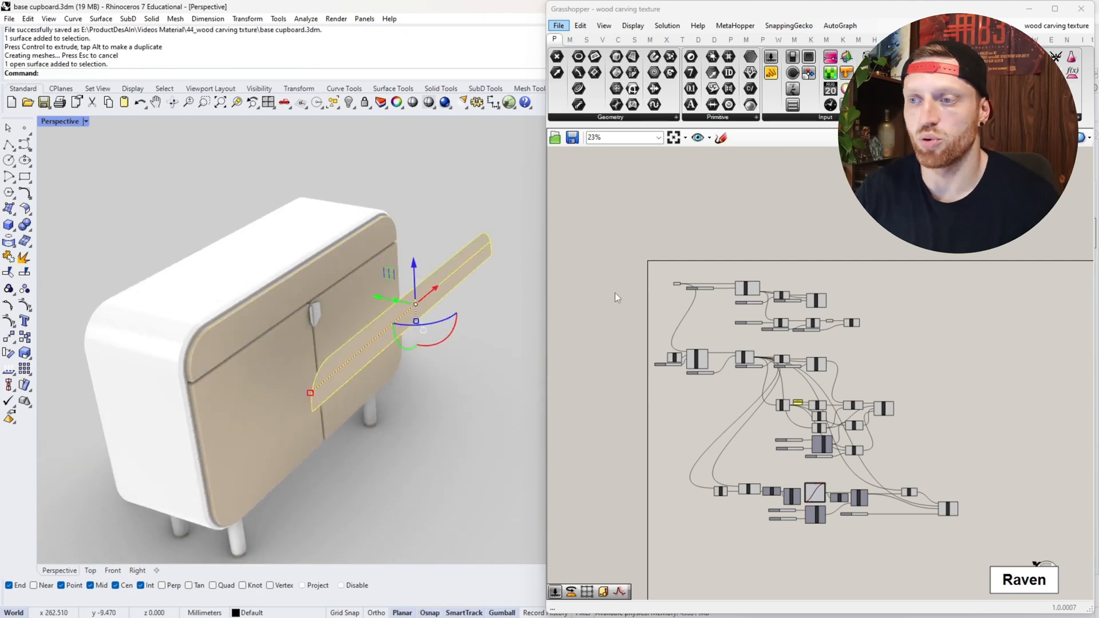
# - Reference the copied drawer front as the single surface of the Grasshopper Surface parameter
pyautogui.scroll(10, 681, 277)
pyautogui.rightClick(666, 286)
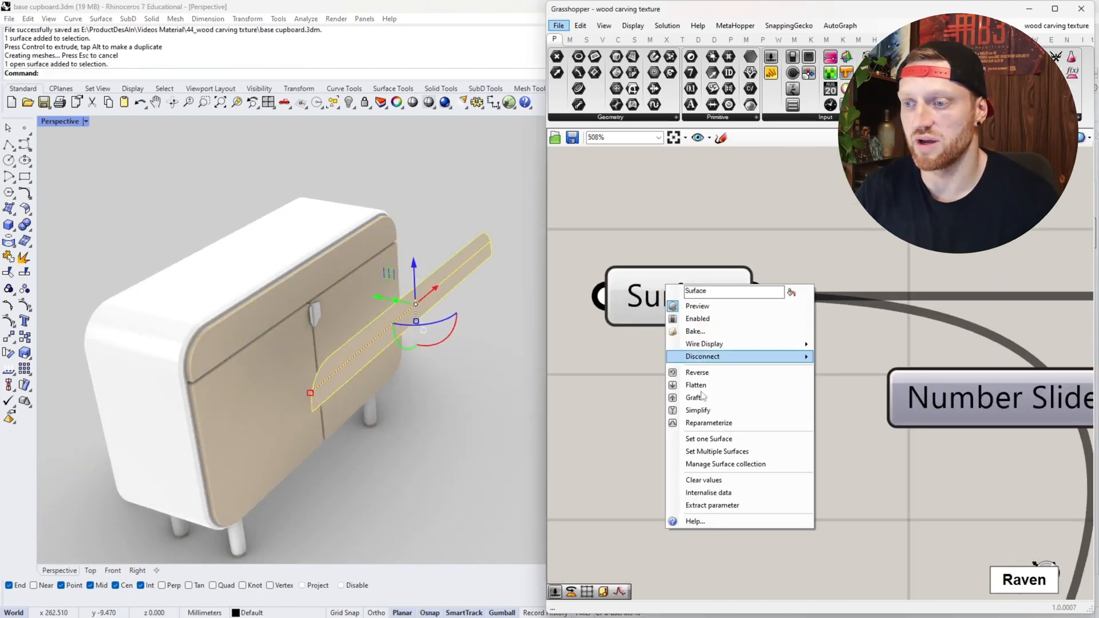
pyautogui.click(708, 439)
pyautogui.scroll(-3, 394, 353)
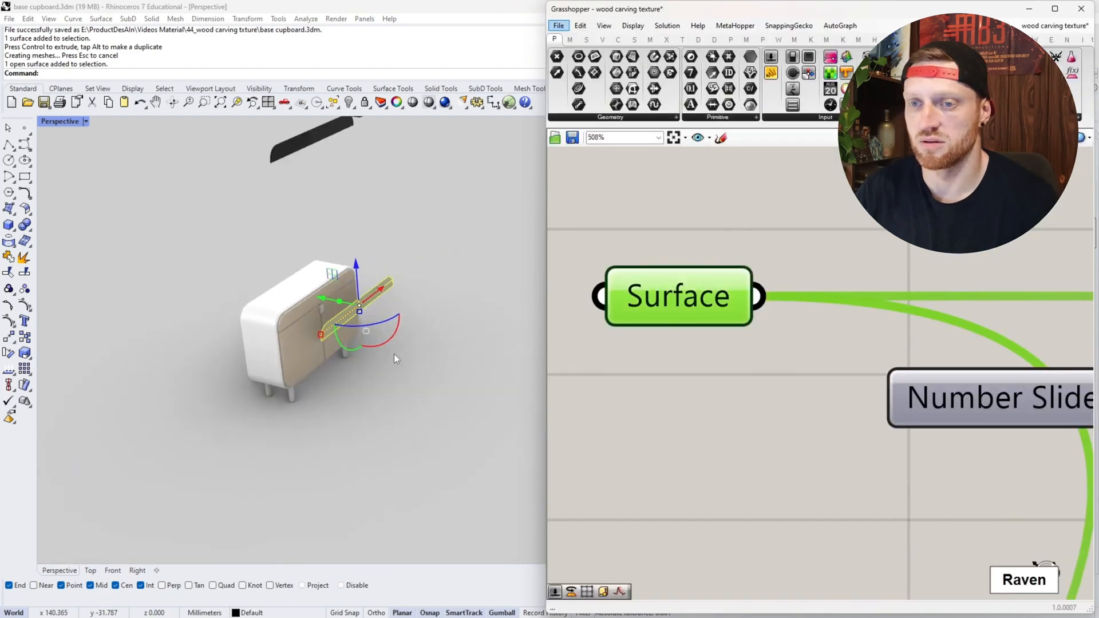
pyautogui.click(394, 354)
pyautogui.scroll(7, 352, 308)
pyautogui.click(349, 311)
pyautogui.click(425, 341)
pyautogui.click(581, 229)
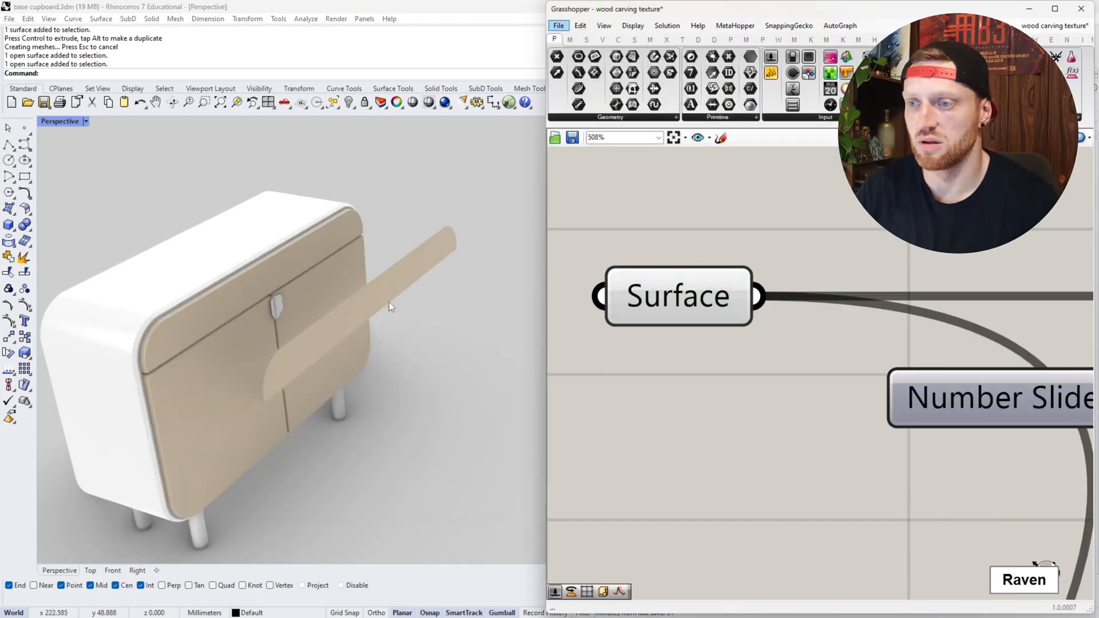
# - Examine the previews of the Surface parameter and the Grid Structure component on the copied drawer front
pyautogui.scroll(-5, 712, 305)
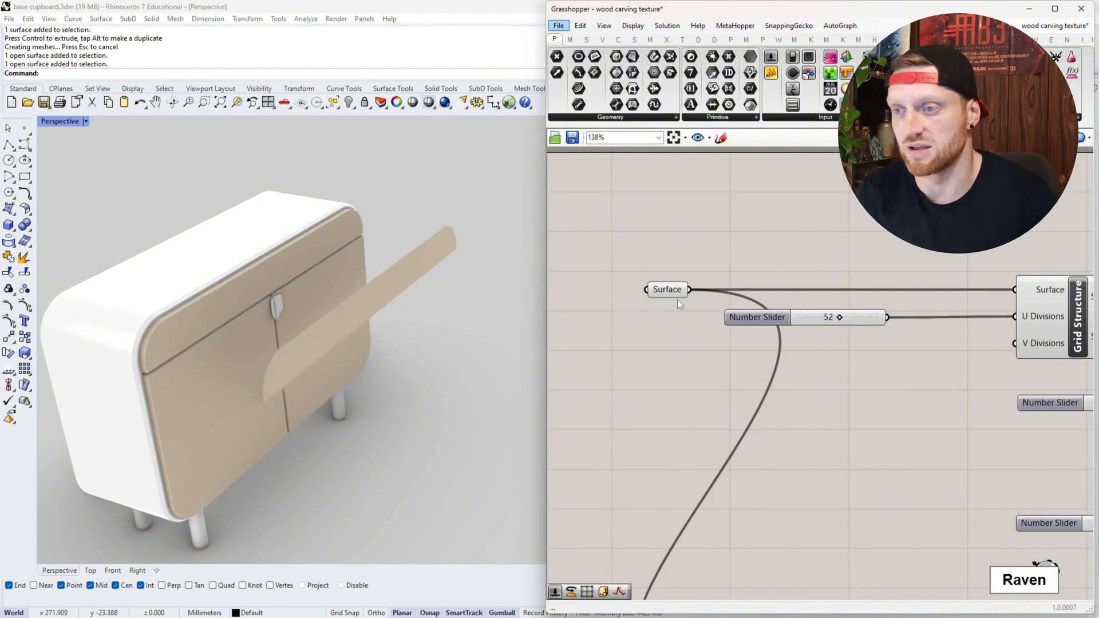
pyautogui.click(658, 291)
pyautogui.scroll(-3, 595, 314)
pyautogui.scroll(3, 675, 339)
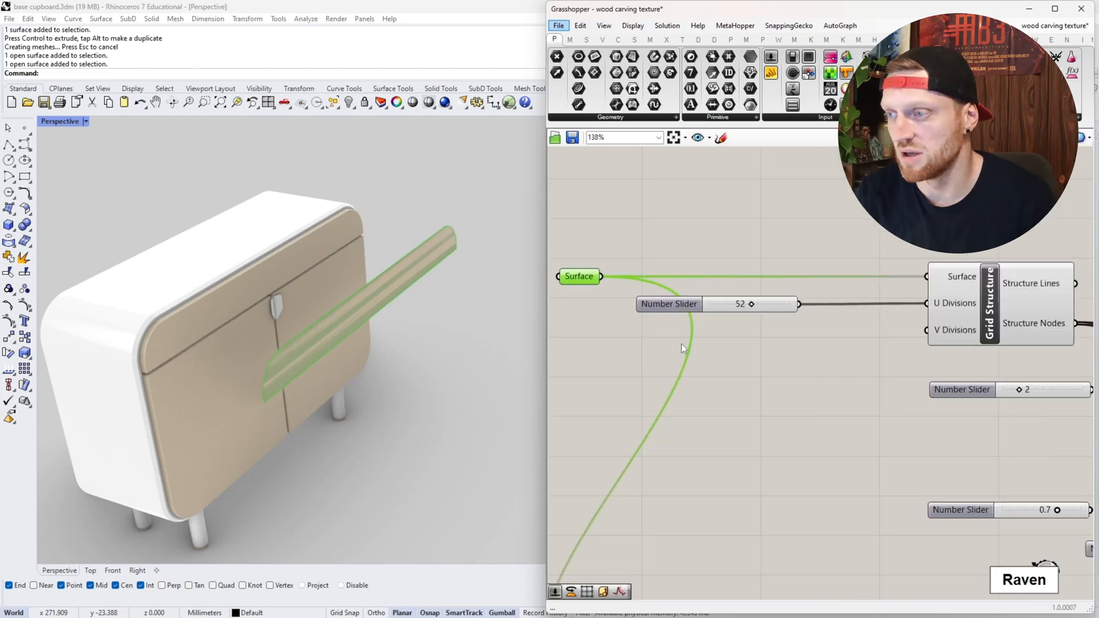
pyautogui.moveTo(681, 344); pyautogui.dragTo(564, 367, button='right')
pyautogui.click(853, 315)
pyautogui.scroll(-5, 389, 298)
pyautogui.scroll(7, 380, 306)
pyautogui.moveTo(380, 307); pyautogui.dragTo(308, 293, button='right')
pyautogui.scroll(5, 114, 216)
pyautogui.moveTo(171, 194); pyautogui.dragTo(208, 209, button='right')
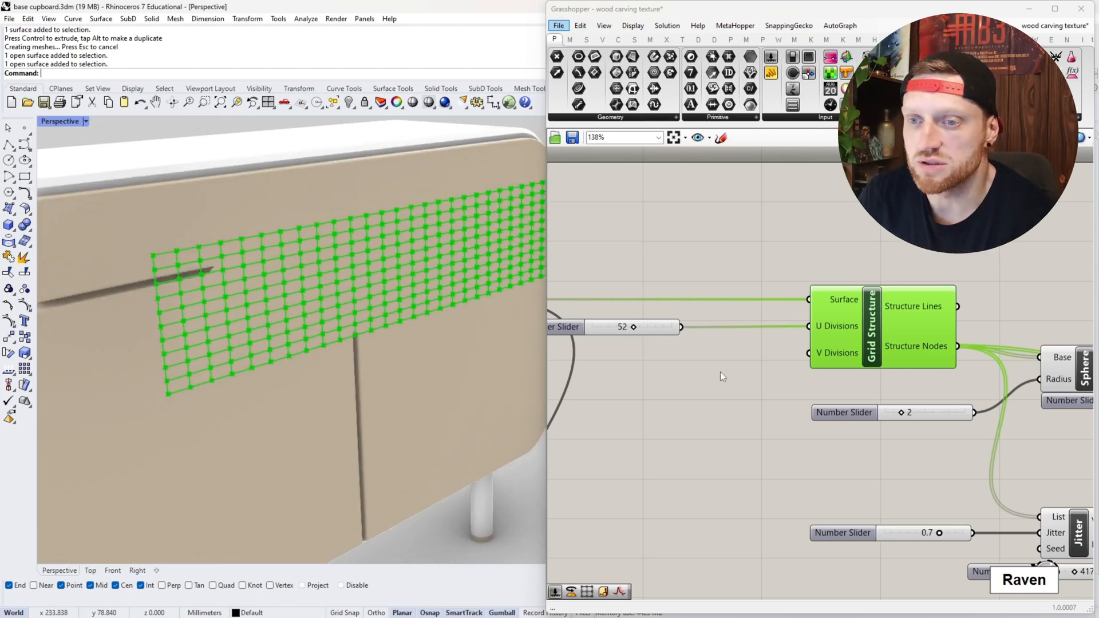
pyautogui.scroll(-2, 698, 378)
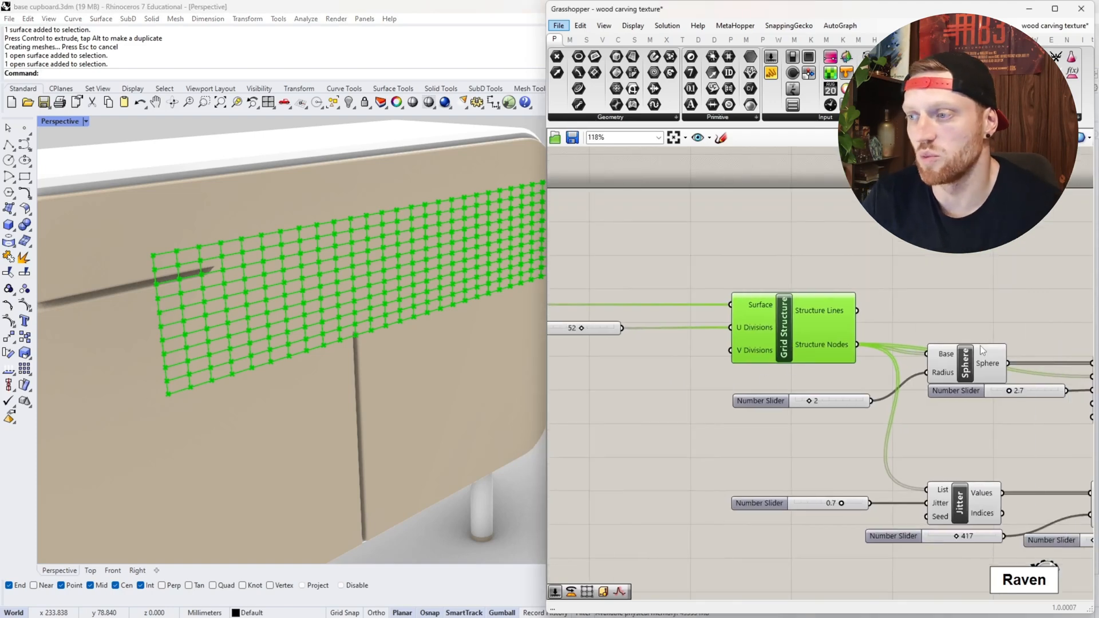
pyautogui.scroll(1, 662, 326)
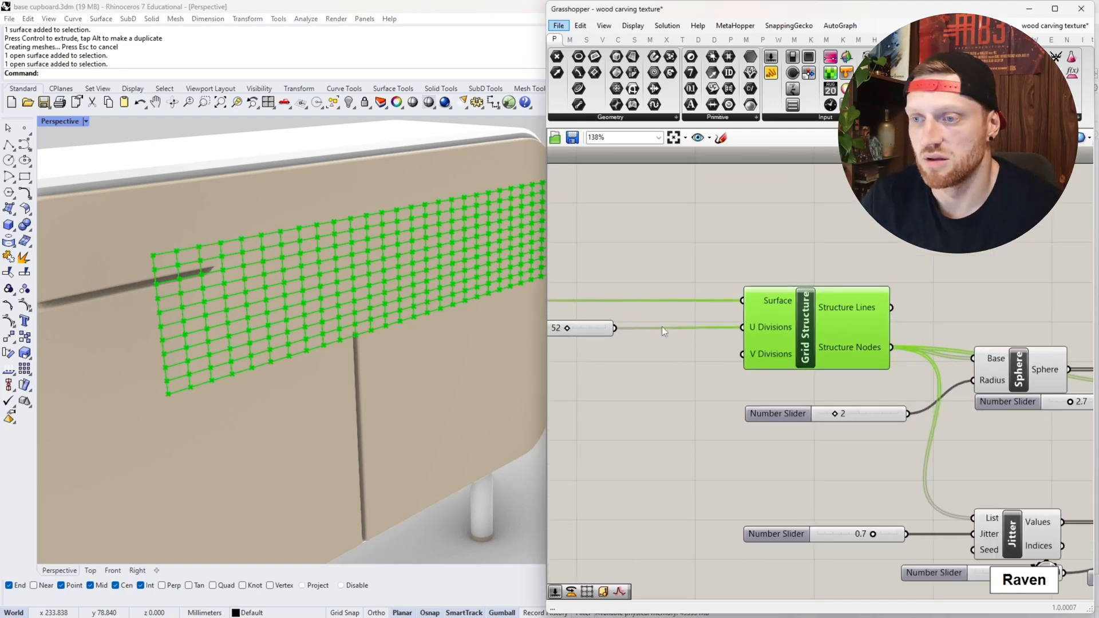
pyautogui.moveTo(691, 337); pyautogui.dragTo(801, 356, button='right')
pyautogui.scroll(3, 802, 356)
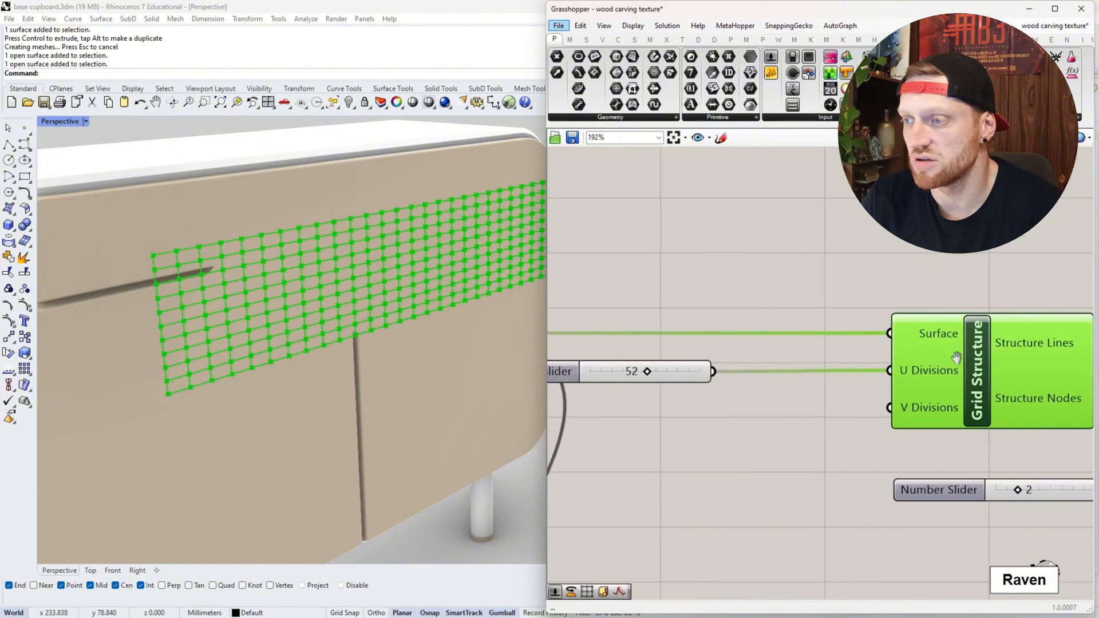
# - Set the Grid Structure's U divisions to 26
pyautogui.moveTo(584, 378); pyautogui.dragTo(681, 376)
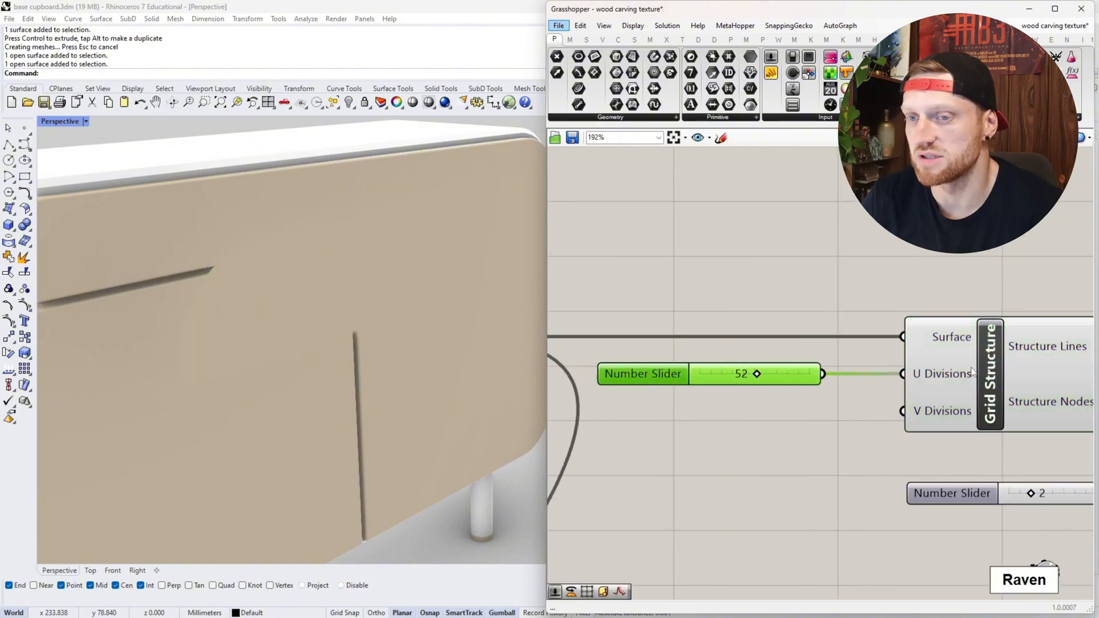
pyautogui.click(786, 386)
pyautogui.moveTo(755, 374); pyautogui.dragTo(732, 375)
pyautogui.scroll(-3, 343, 332)
pyautogui.scroll(2, 456, 319)
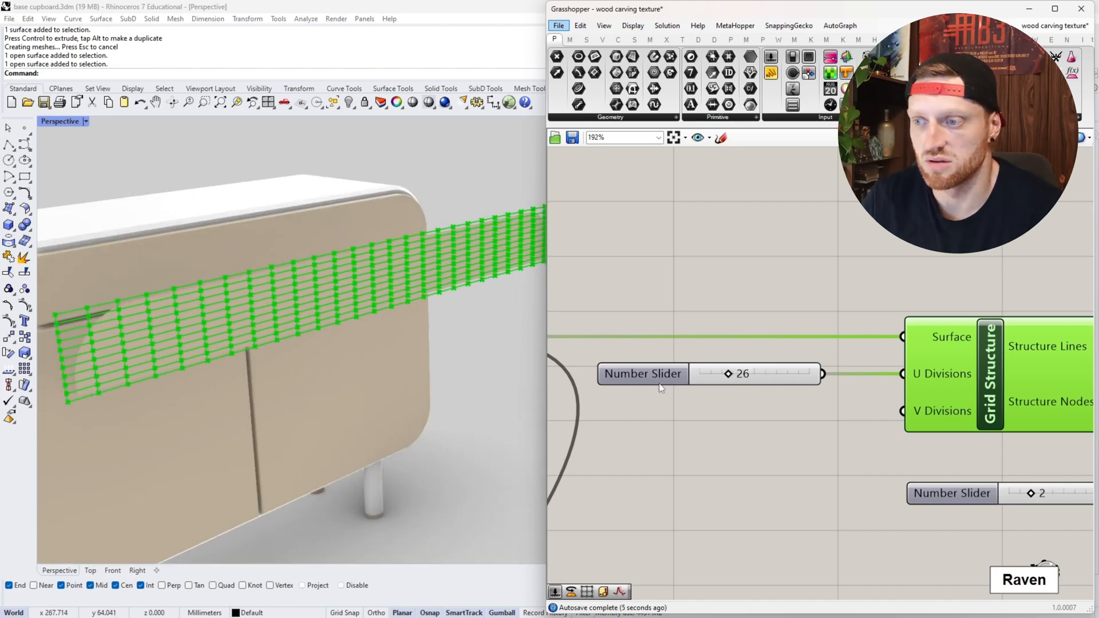
# - Examine the preview of the Sphere component fed by the grid's structure nodes
pyautogui.scroll(-2, 642, 401)
pyautogui.moveTo(826, 410)
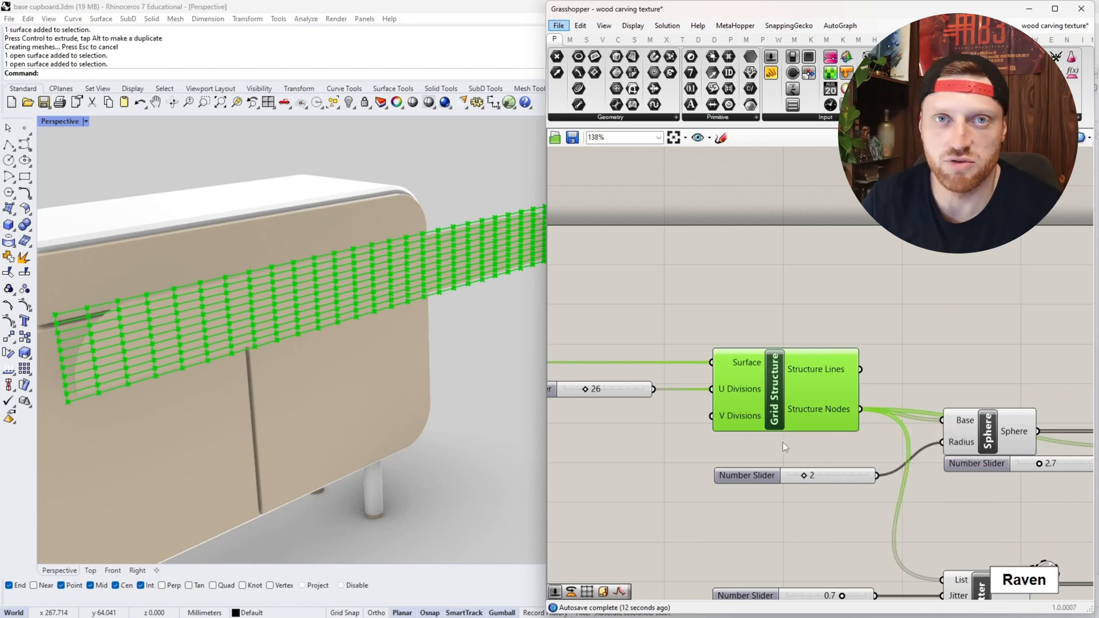
pyautogui.moveTo(861, 448); pyautogui.dragTo(704, 429, button='right')
pyautogui.click(833, 420)
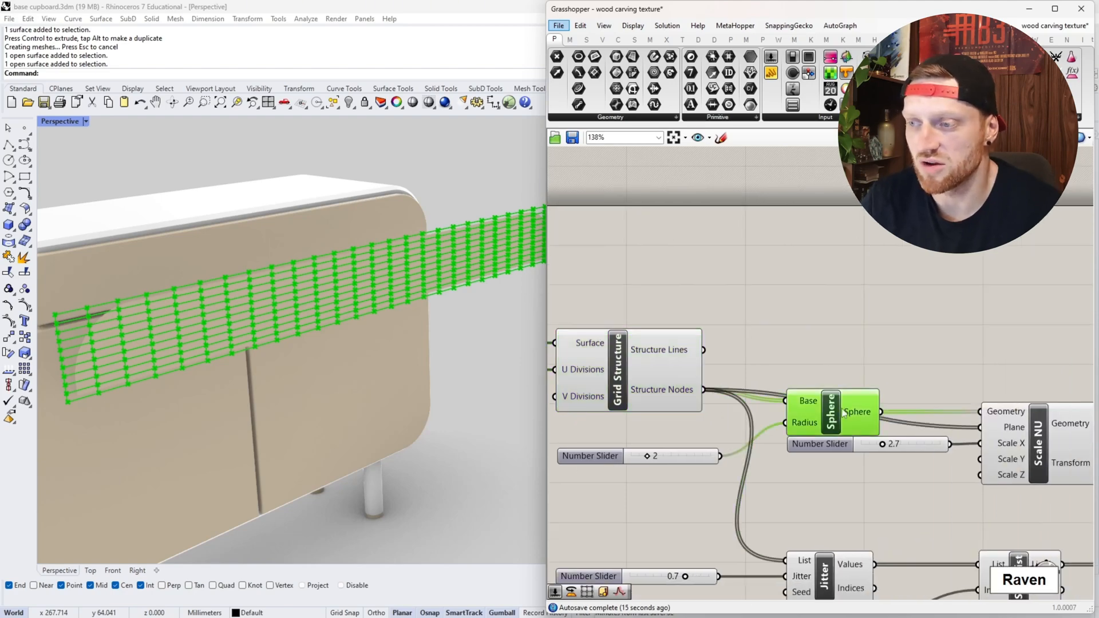
pyautogui.moveTo(745, 400); pyautogui.dragTo(842, 411, button='right')
pyautogui.moveTo(383, 343); pyautogui.dragTo(440, 321, button='right')
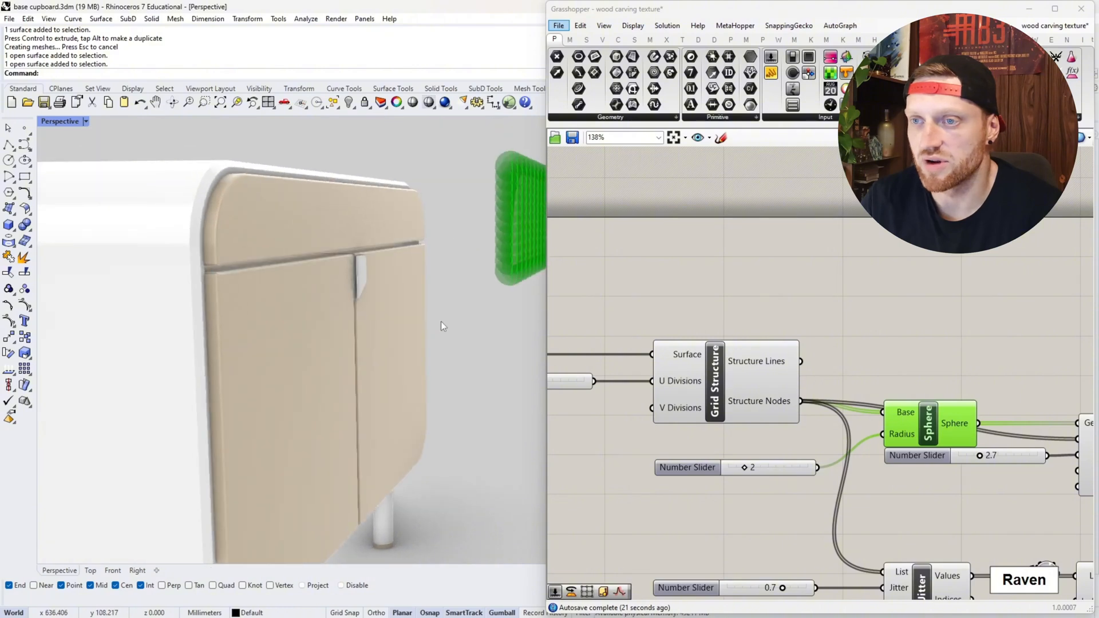
pyautogui.scroll(-5, 496, 214)
pyautogui.scroll(10, 495, 214)
pyautogui.moveTo(458, 189); pyautogui.dragTo(396, 226, button='right')
pyautogui.scroll(-8, 434, 205)
pyautogui.scroll(5, 434, 205)
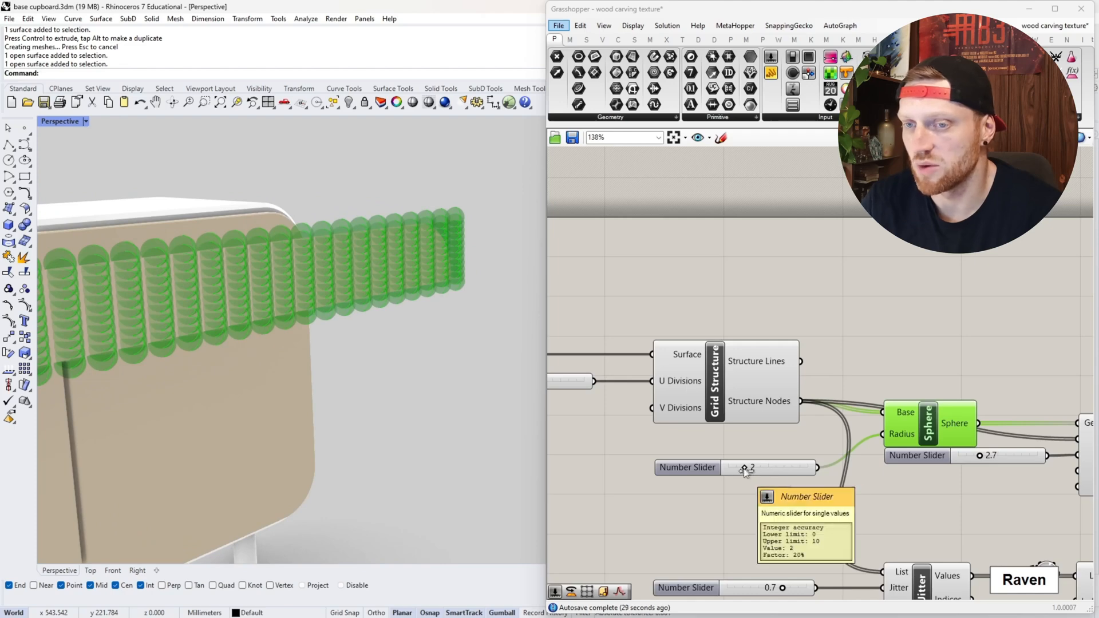
# - Set the radius of the spheres on the grid nodes to 3
pyautogui.moveTo(747, 469); pyautogui.dragTo(746, 469)
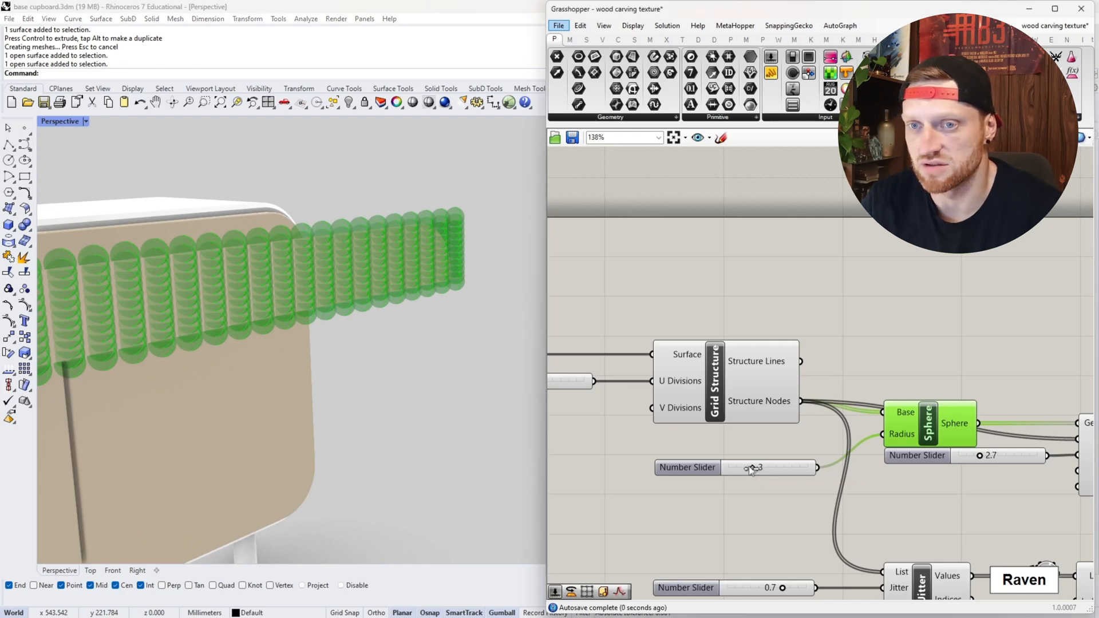
pyautogui.scroll(-7, 423, 340)
pyautogui.scroll(10, 218, 312)
pyautogui.moveTo(218, 312); pyautogui.dragTo(177, 306, button='right')
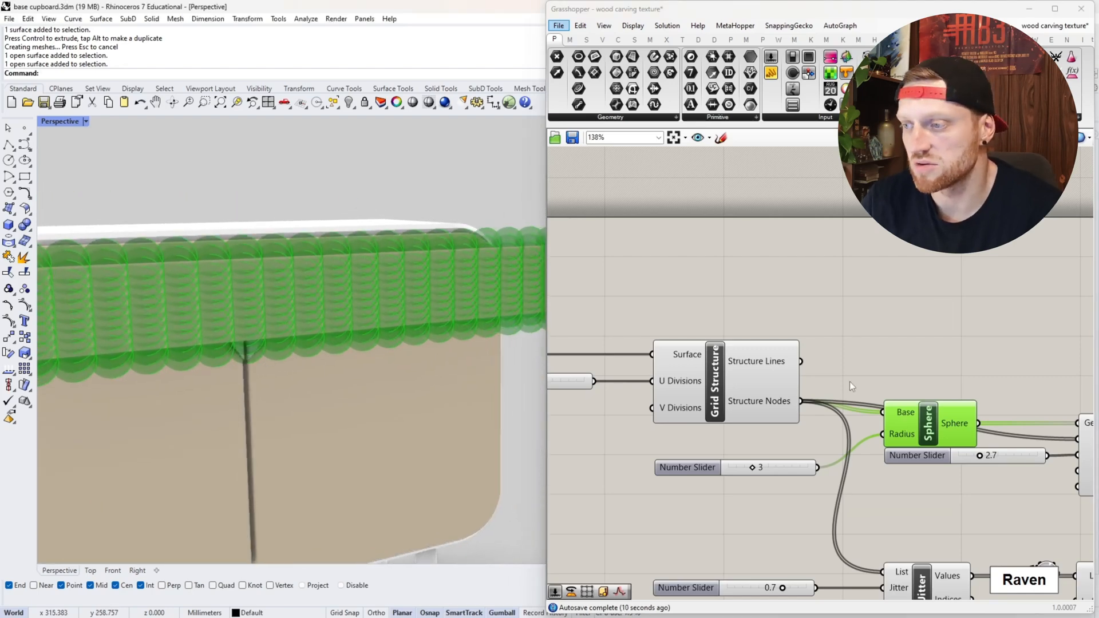
# - Bake the spheres into Rhino as one group
pyautogui.moveTo(850, 382); pyautogui.dragTo(679, 354, button='right')
pyautogui.rightClick(772, 399)
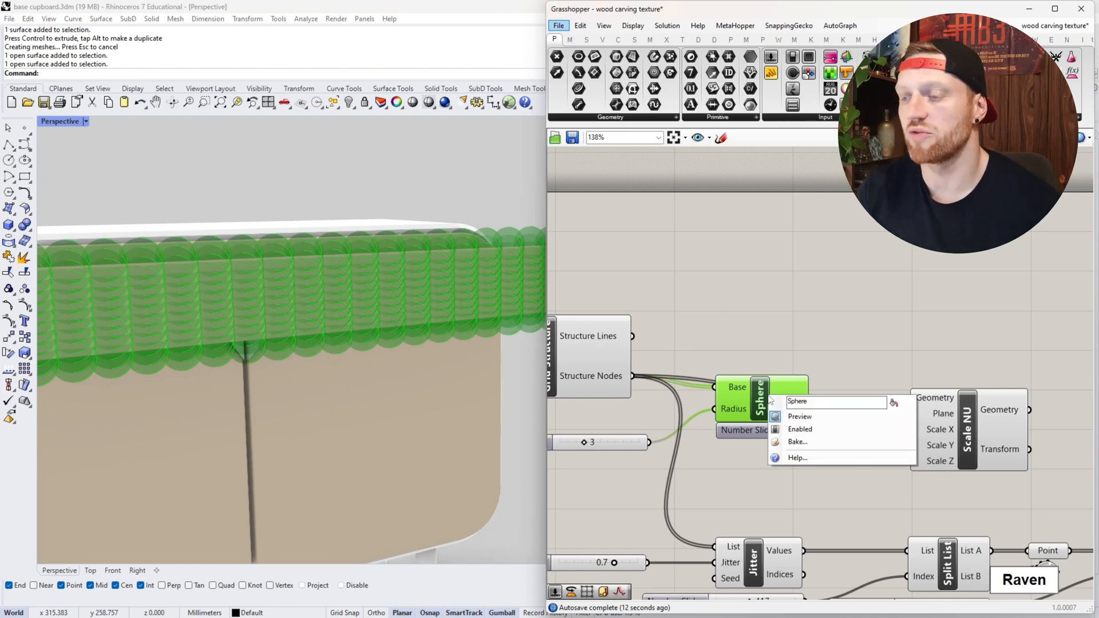
pyautogui.click(798, 442)
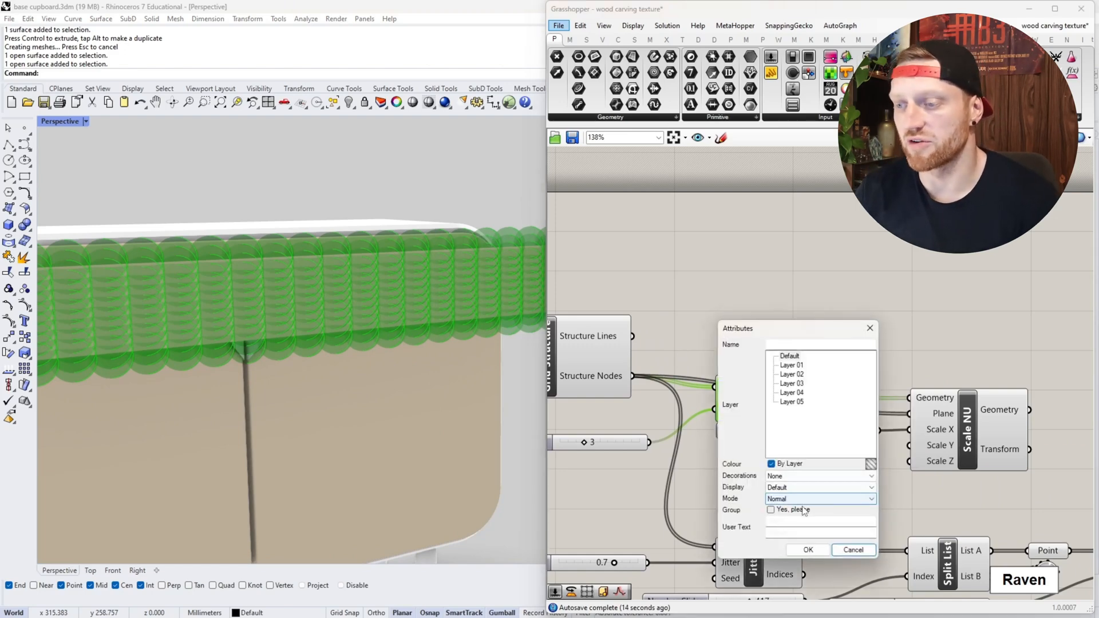
pyautogui.click(800, 510)
pyautogui.click(808, 550)
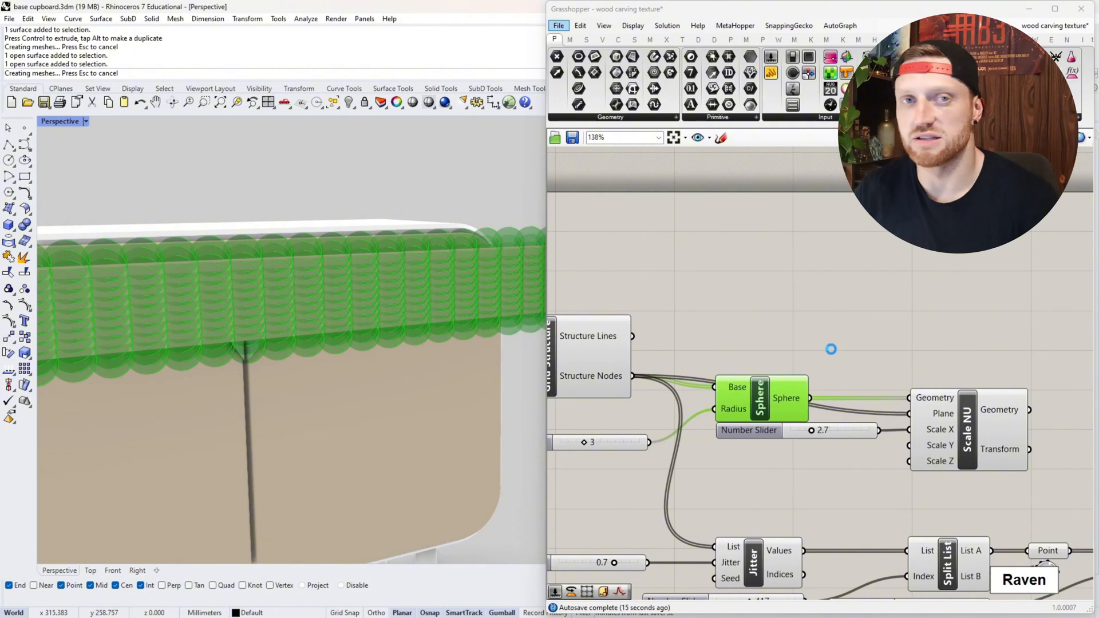
pyautogui.click(829, 318)
# - Move the cupboard's solid drawer block 150 mm along the X axis
pyautogui.scroll(-4, 819, 337)
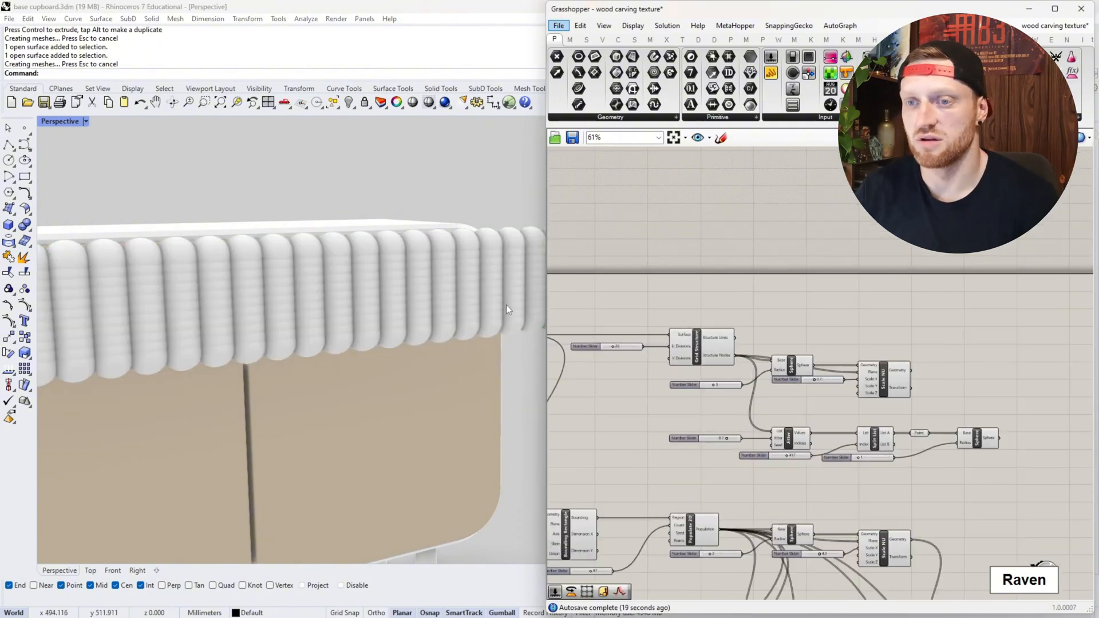
pyautogui.scroll(-2, 349, 273)
pyautogui.scroll(-8, 349, 273)
pyautogui.scroll(5, 183, 241)
pyautogui.moveTo(183, 242); pyautogui.dragTo(293, 310, button='right')
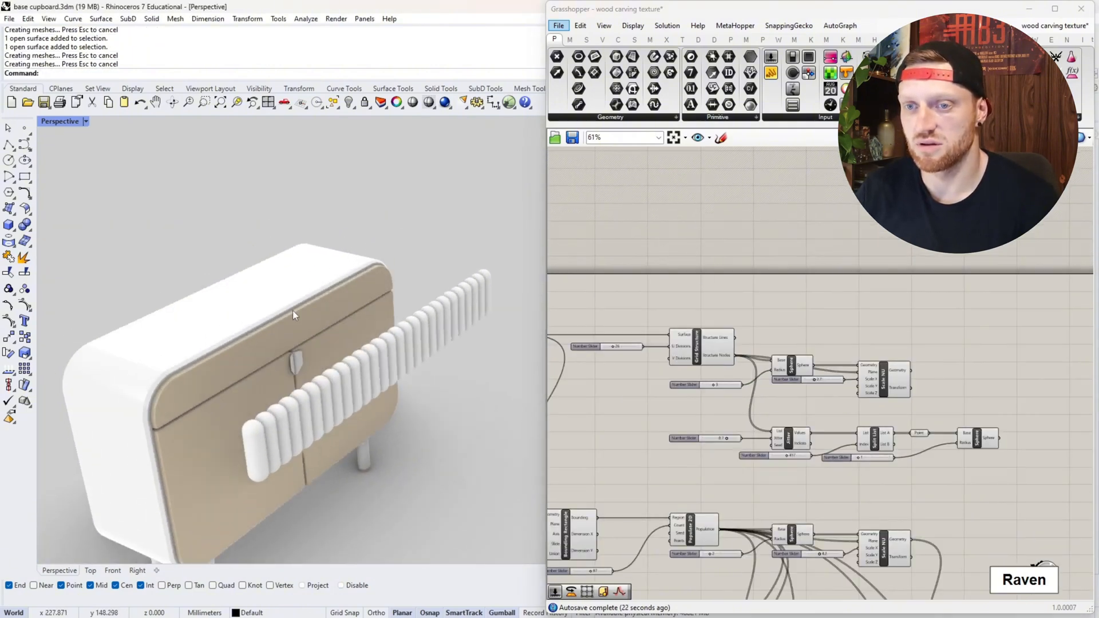
pyautogui.click(288, 330)
pyautogui.keyDown('alt'); pyautogui.click(280, 308); pyautogui.keyUp('alt')
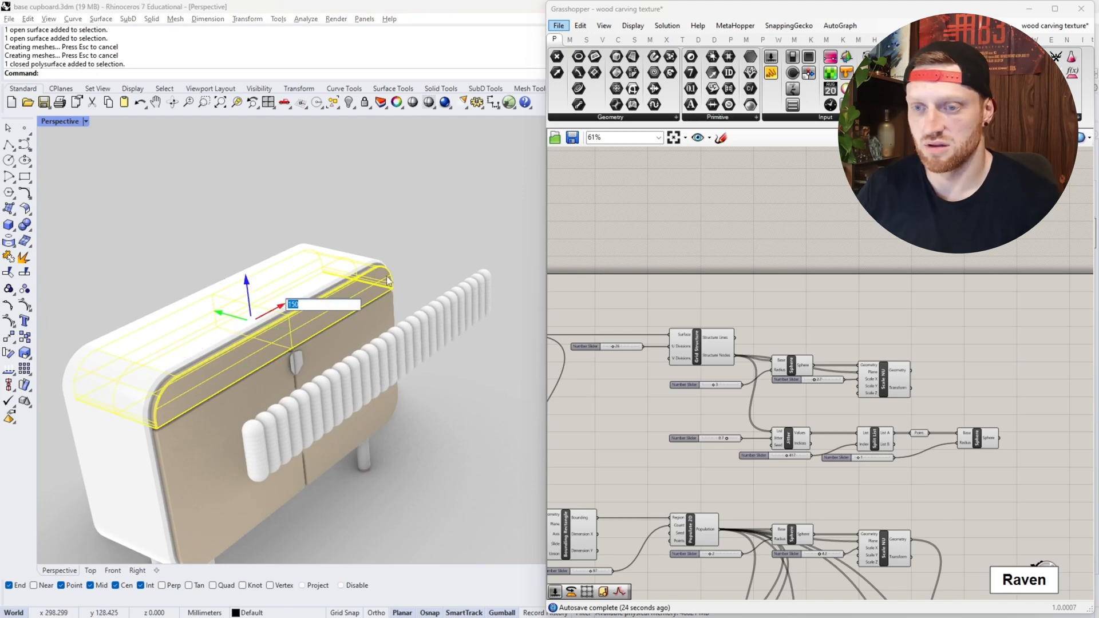
pyautogui.write('150')
pyautogui.press('Return')
# - Move the baked sphere group along the X axis by the same 150 mm as the drawer block
pyautogui.click(403, 340)
pyautogui.click(412, 344)
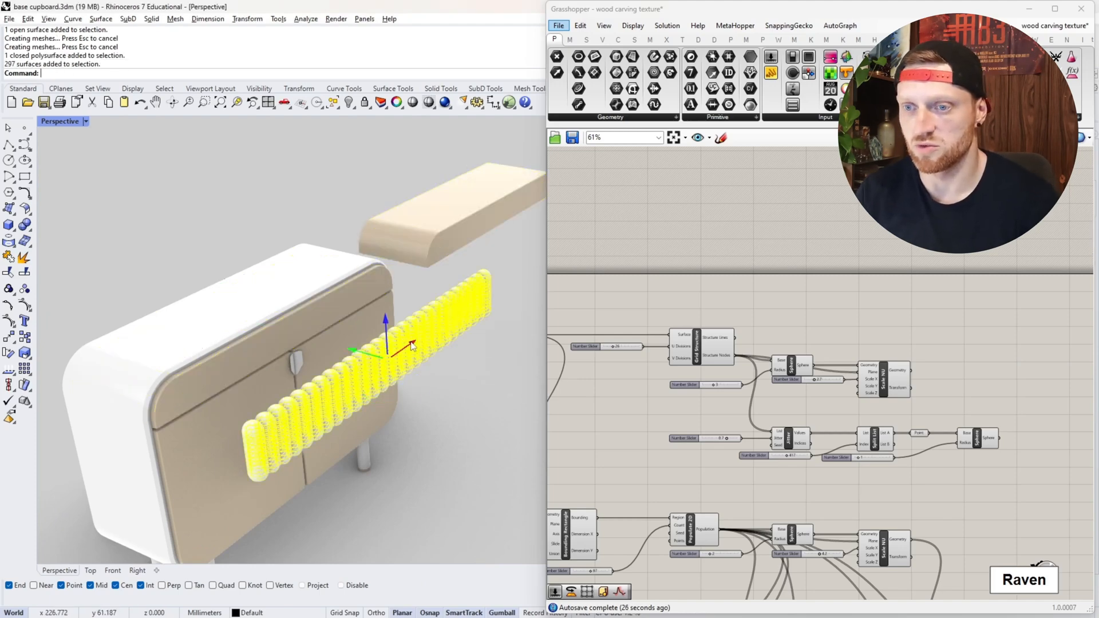
pyautogui.press('Return')
pyautogui.scroll(-7, 259, 296)
pyautogui.scroll(10, 304, 218)
# - Move the drawer block along the Y axis until its front face cuts through the middle of the spheres
pyautogui.click(304, 217)
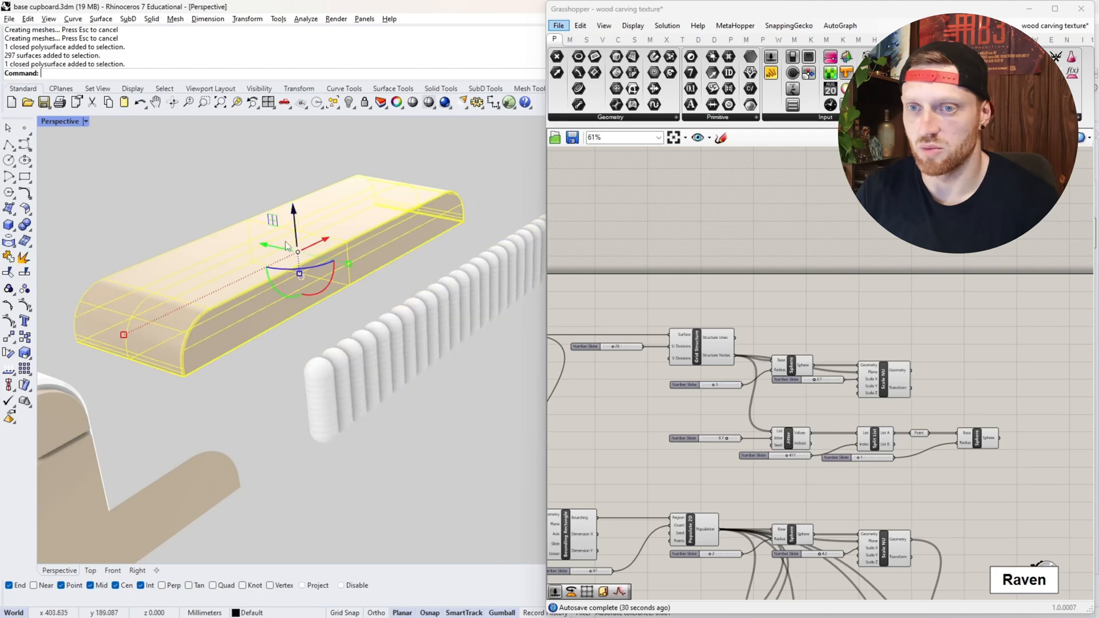
pyautogui.moveTo(270, 247); pyautogui.dragTo(386, 275)
pyautogui.moveTo(386, 275); pyautogui.dragTo(458, 286, button='right')
pyautogui.moveTo(308, 325); pyautogui.dragTo(301, 325)
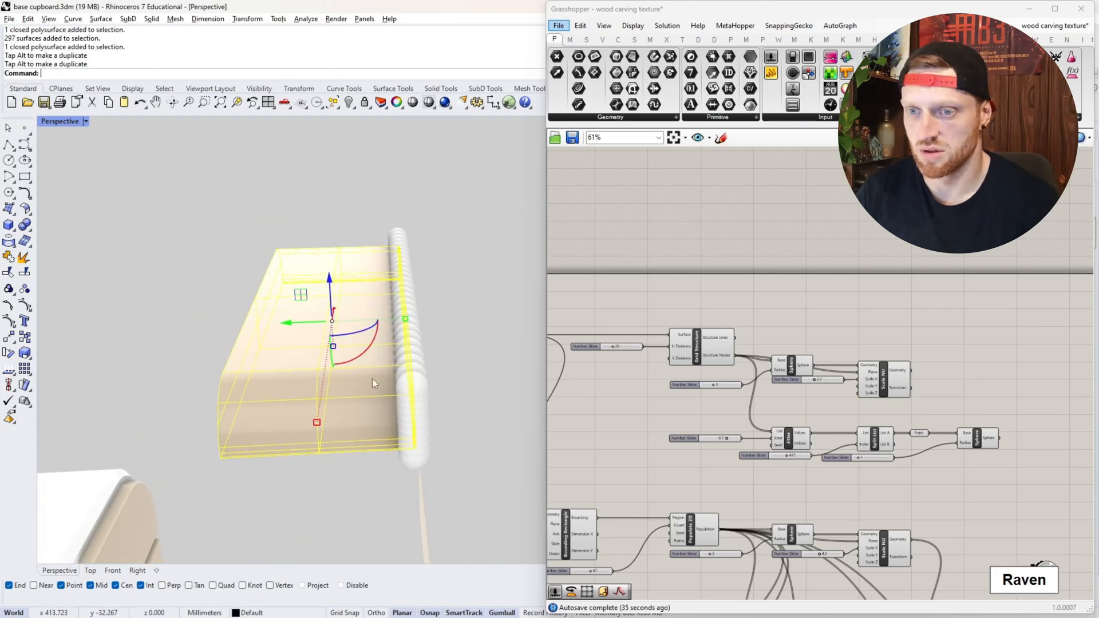
# - Subtract the sphere group from the drawer block with BooleanDifference, deleting the input spheres
pyautogui.write('BooleanDifference')
pyautogui.press('Return')
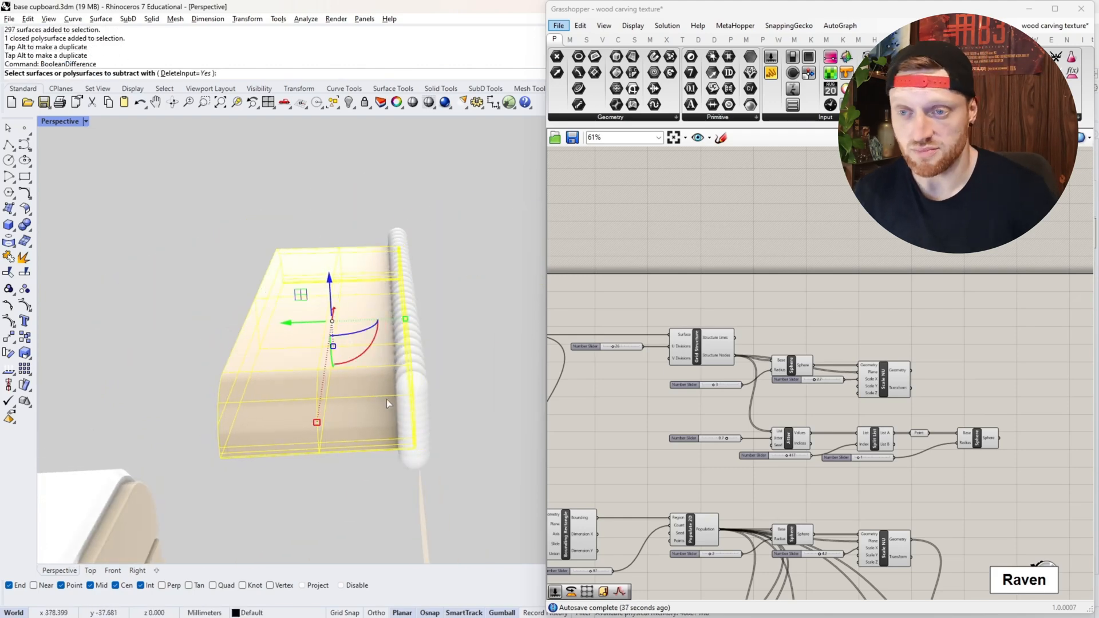
pyautogui.moveTo(438, 346); pyautogui.dragTo(356, 447, button='right')
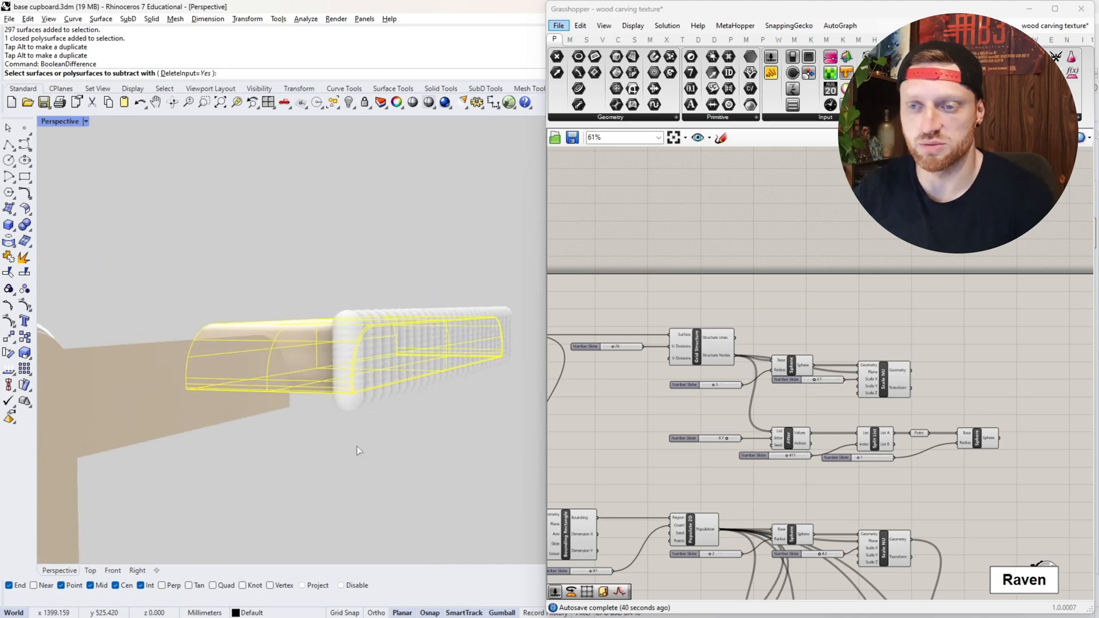
pyautogui.click(405, 318)
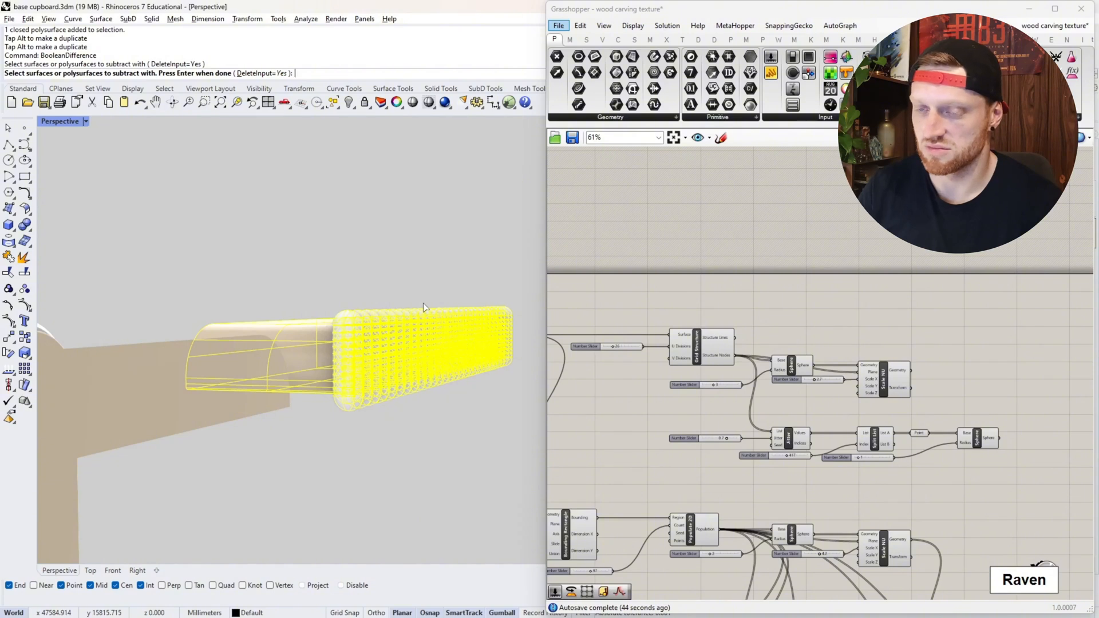
pyautogui.press('Return')
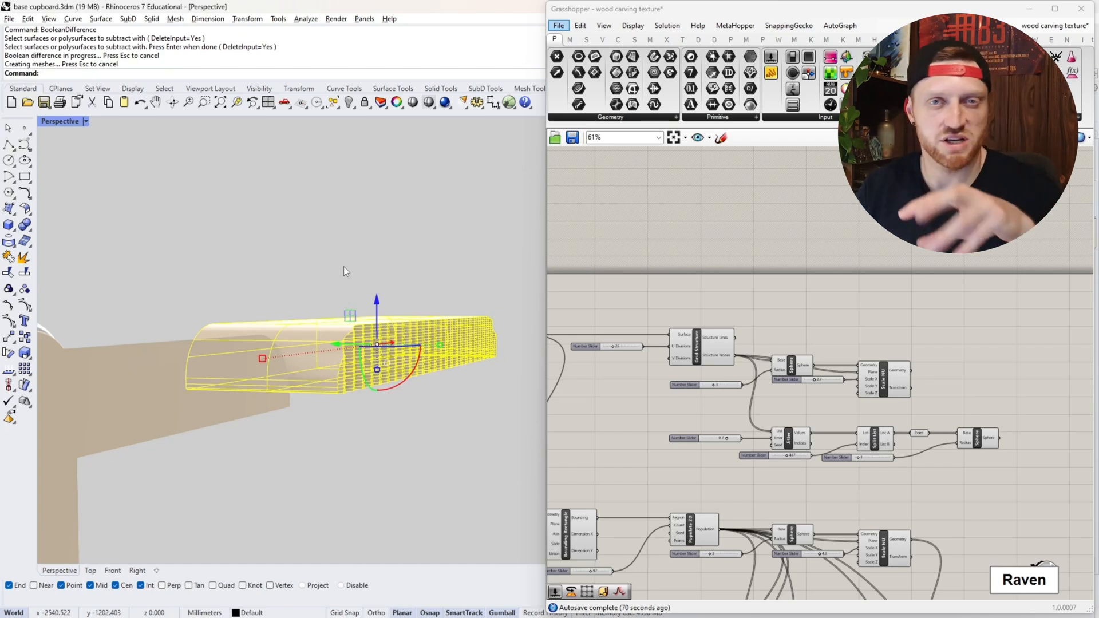
pyautogui.click(449, 243)
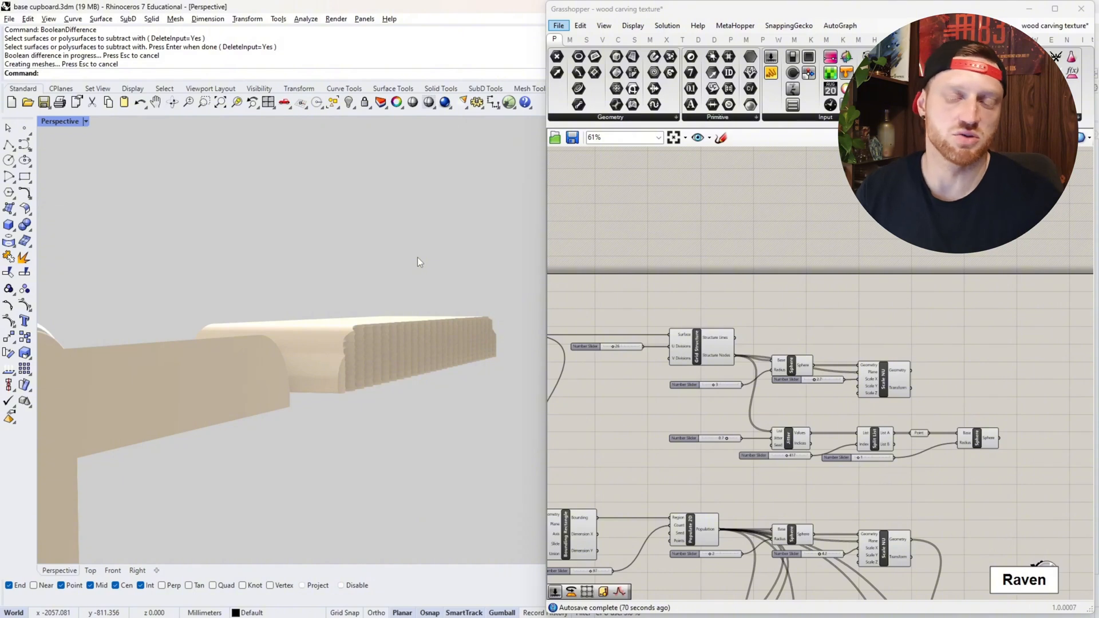
# - Examine the carved relief across the drawer block's front, from the rounded ends to close-ups along the upper edge
pyautogui.scroll(-4, 418, 256)
pyautogui.scroll(6, 388, 260)
pyautogui.moveTo(384, 314); pyautogui.dragTo(284, 294, button='right')
pyautogui.scroll(-5, 284, 295)
pyautogui.scroll(5, 442, 316)
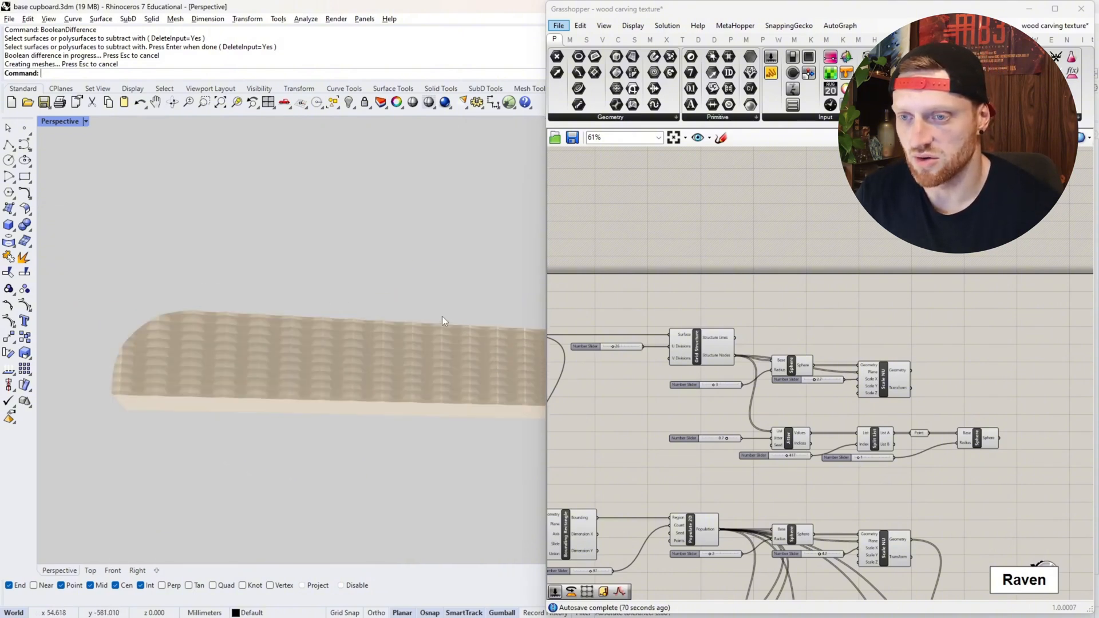
pyautogui.moveTo(442, 316); pyautogui.dragTo(201, 345, button='right')
pyautogui.scroll(-5, 288, 364)
pyautogui.scroll(8, 250, 365)
pyautogui.moveTo(359, 325); pyautogui.dragTo(192, 320, button='right')
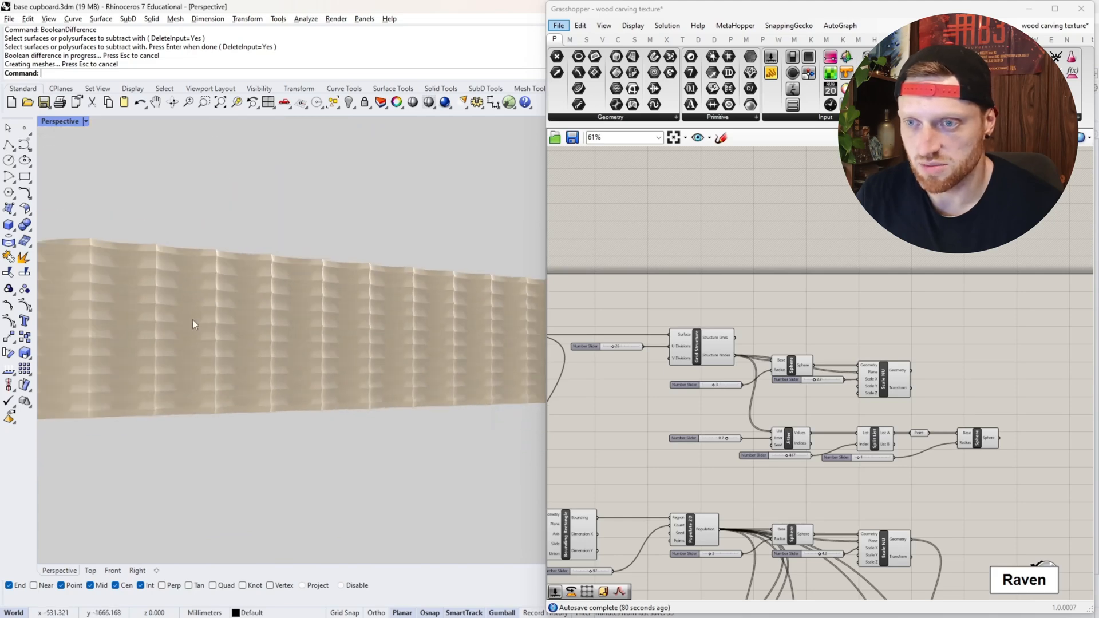
pyautogui.scroll(-5, 193, 320)
pyautogui.scroll(5, 386, 330)
pyautogui.scroll(-6, 387, 330)
pyautogui.scroll(8, 410, 328)
pyautogui.scroll(-5, 435, 321)
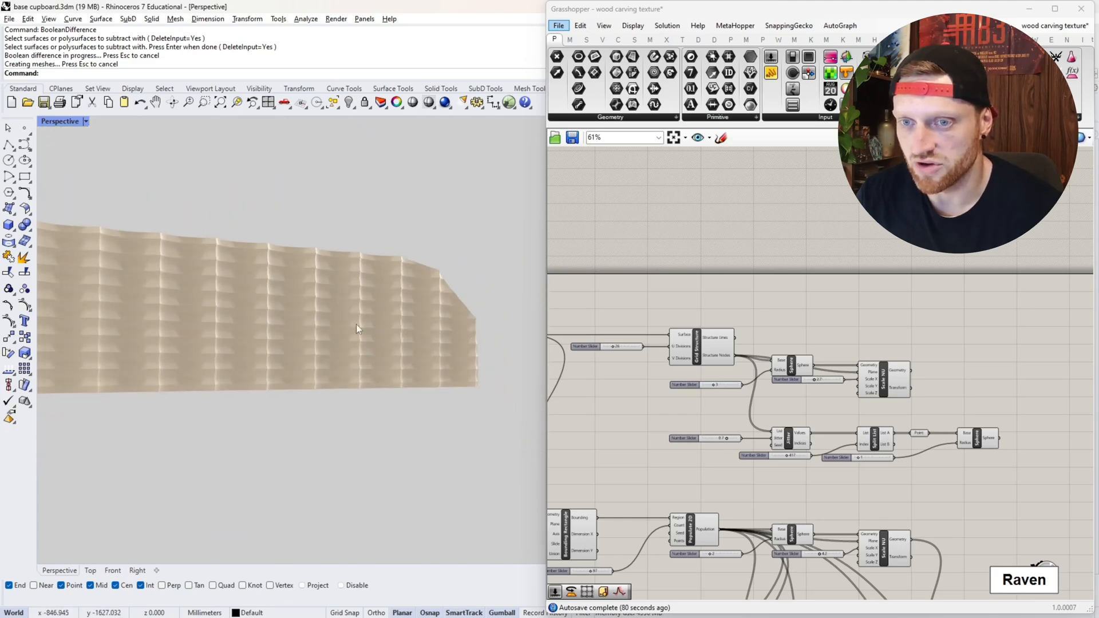
pyautogui.moveTo(356, 324); pyautogui.dragTo(258, 325, button='right')
pyautogui.scroll(-7, 396, 328)
pyautogui.scroll(10, 126, 310)
pyautogui.scroll(-5, 126, 311)
pyautogui.scroll(5, 180, 336)
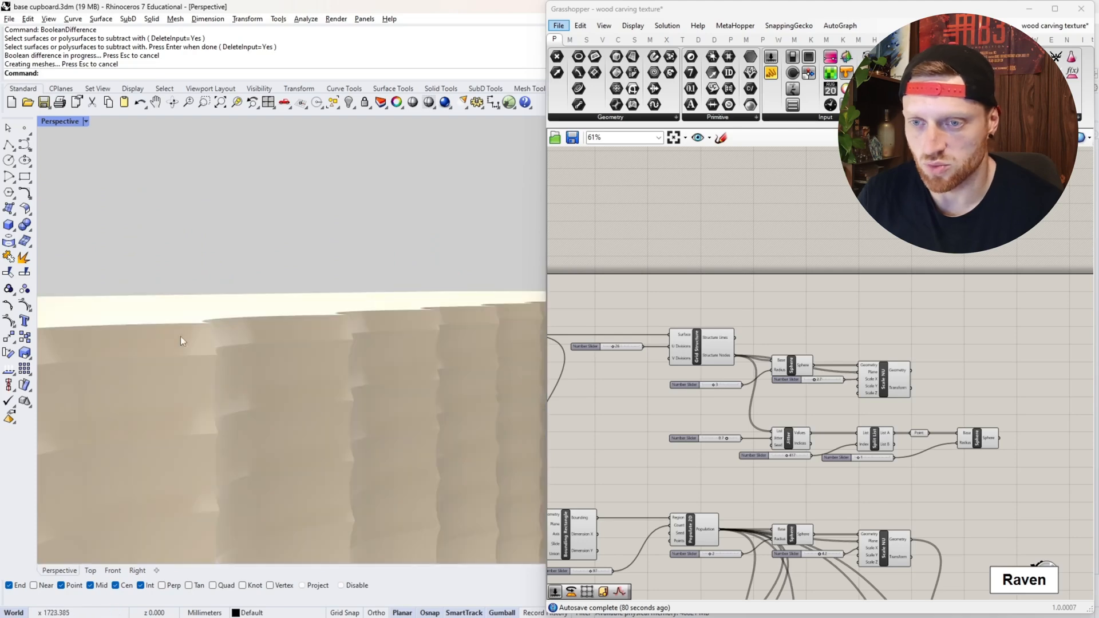
pyautogui.moveTo(180, 335); pyautogui.dragTo(131, 329, button='right')
pyautogui.scroll(-7, 222, 342)
pyautogui.scroll(-2, 131, 328)
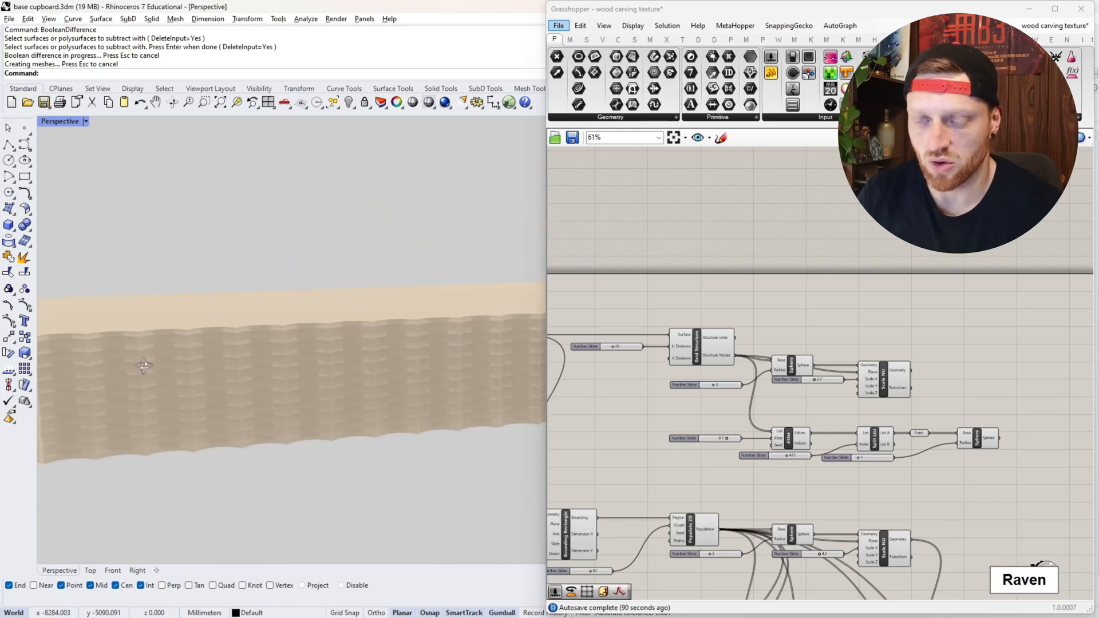
# - Examine the dark-shaded carved drawer block from its rounded end and along its textured long face
pyautogui.scroll(-4, 275, 411)
pyautogui.scroll(-3, 162, 259)
pyautogui.scroll(-2, 179, 281)
pyautogui.scroll(8, 280, 299)
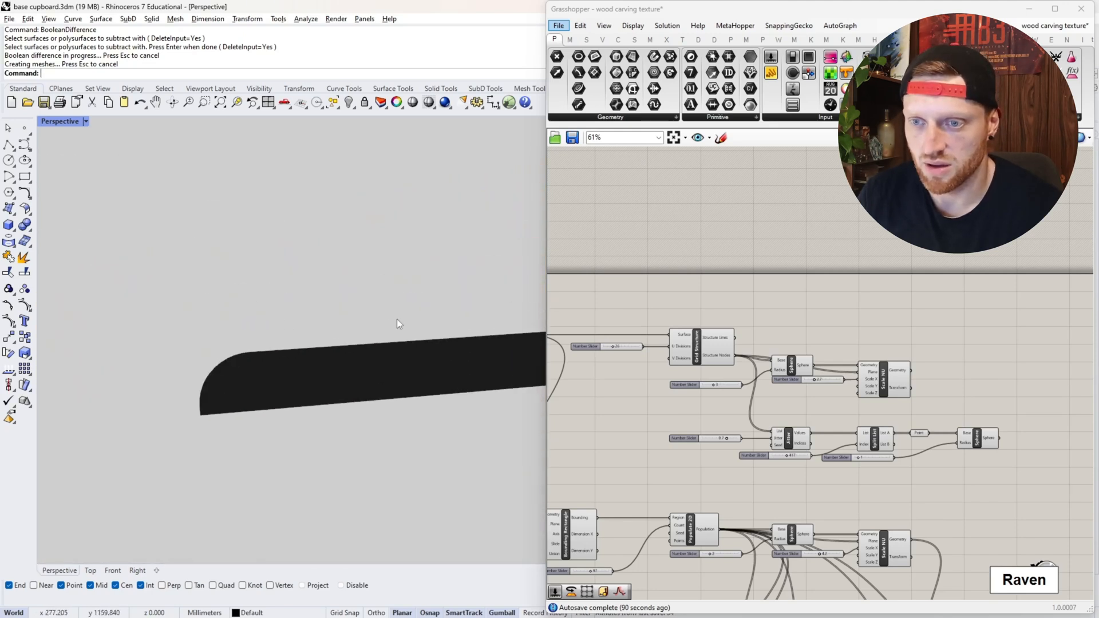
pyautogui.scroll(-6, 229, 322)
pyautogui.scroll(8, 445, 295)
pyautogui.scroll(-4, 252, 325)
pyautogui.scroll(5, 309, 324)
pyautogui.moveTo(322, 322); pyautogui.dragTo(304, 282, button='right')
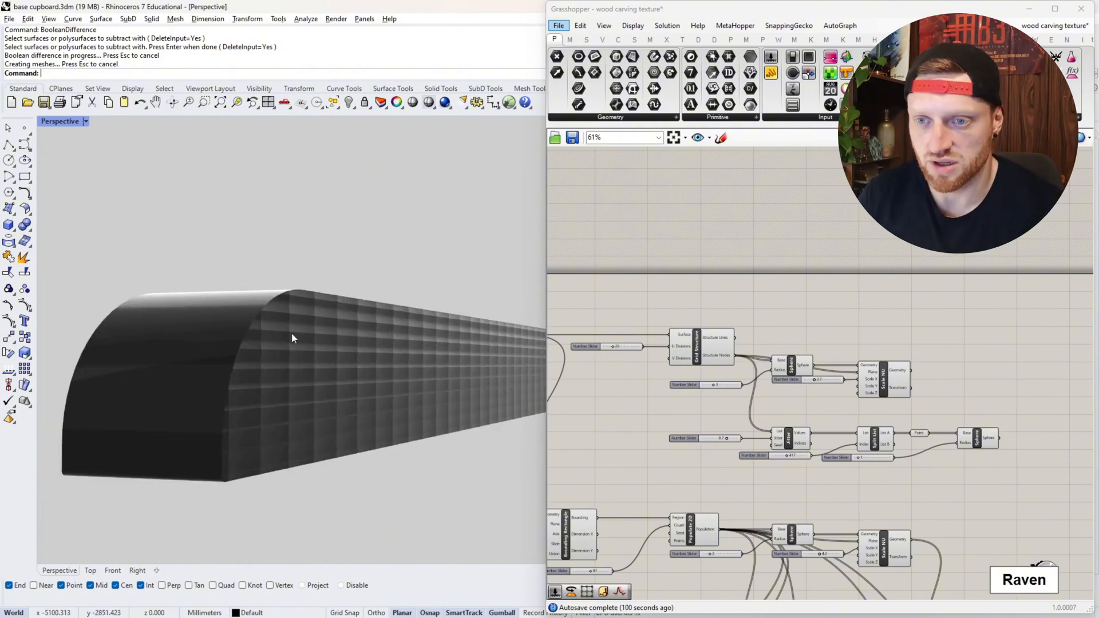
pyautogui.moveTo(352, 298)
pyautogui.mouseDown(button='right')
pyautogui.moveTo(295, 304)
pyautogui.moveTo(372, 299)
pyautogui.mouseUp(button='right')
pyautogui.scroll(2, 370, 299)
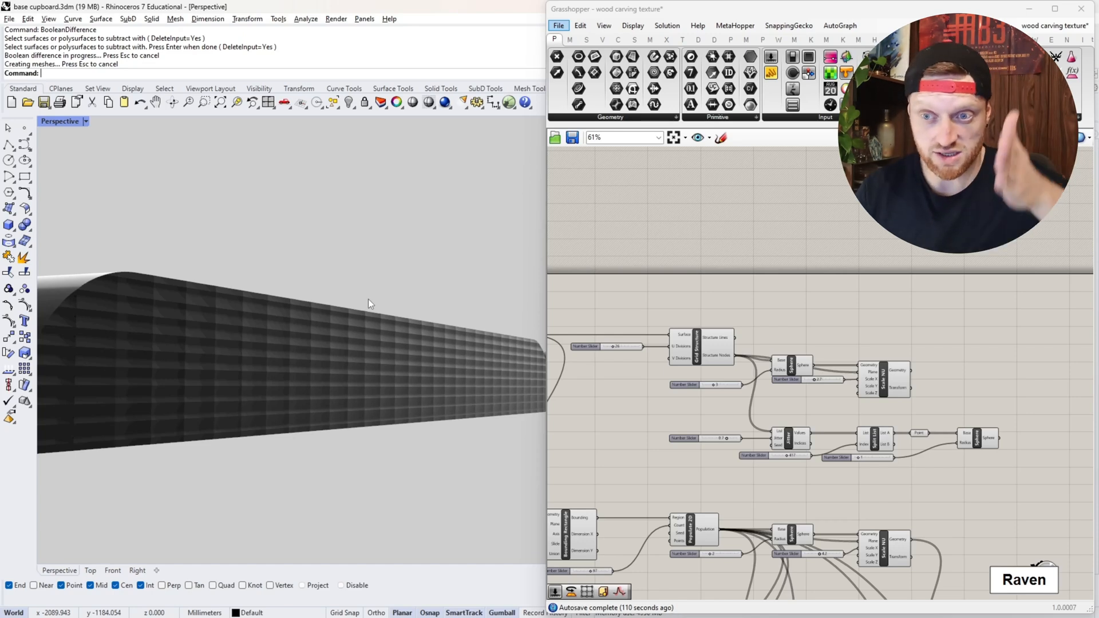
pyautogui.scroll(-3, 366, 302)
pyautogui.moveTo(251, 295)
pyautogui.mouseDown(button='right')
pyautogui.moveTo(307, 308)
pyautogui.moveTo(247, 305)
pyautogui.mouseUp(button='right')
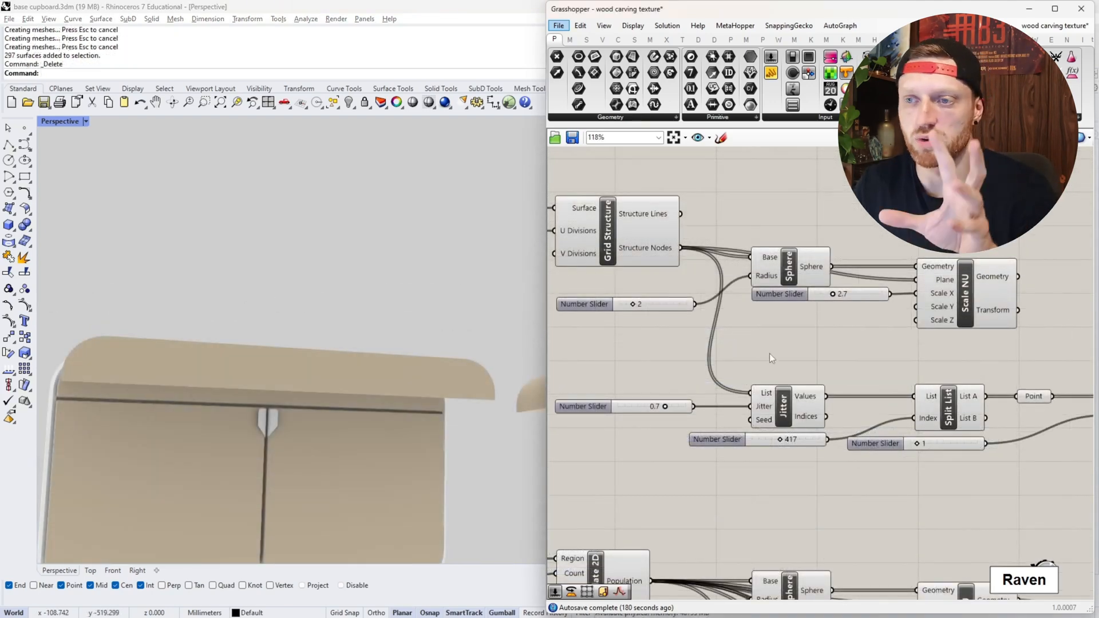
# - Select the Grid Structure component to preview its grid and structure nodes over the cupboard's drawer front
pyautogui.click(635, 242)
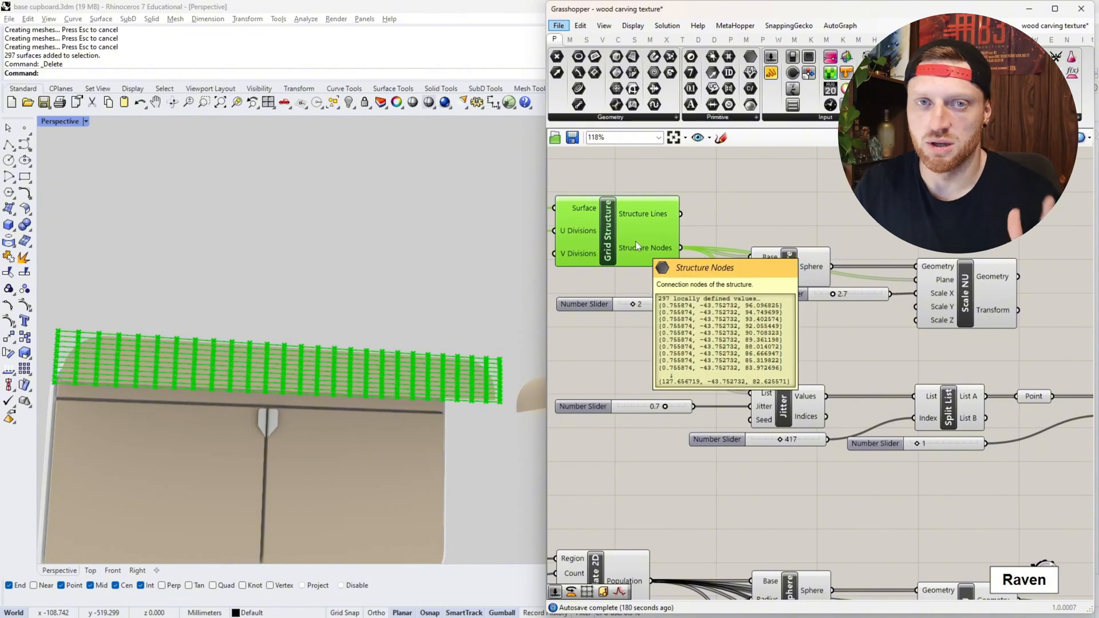
pyautogui.click(802, 336)
pyautogui.click(579, 223)
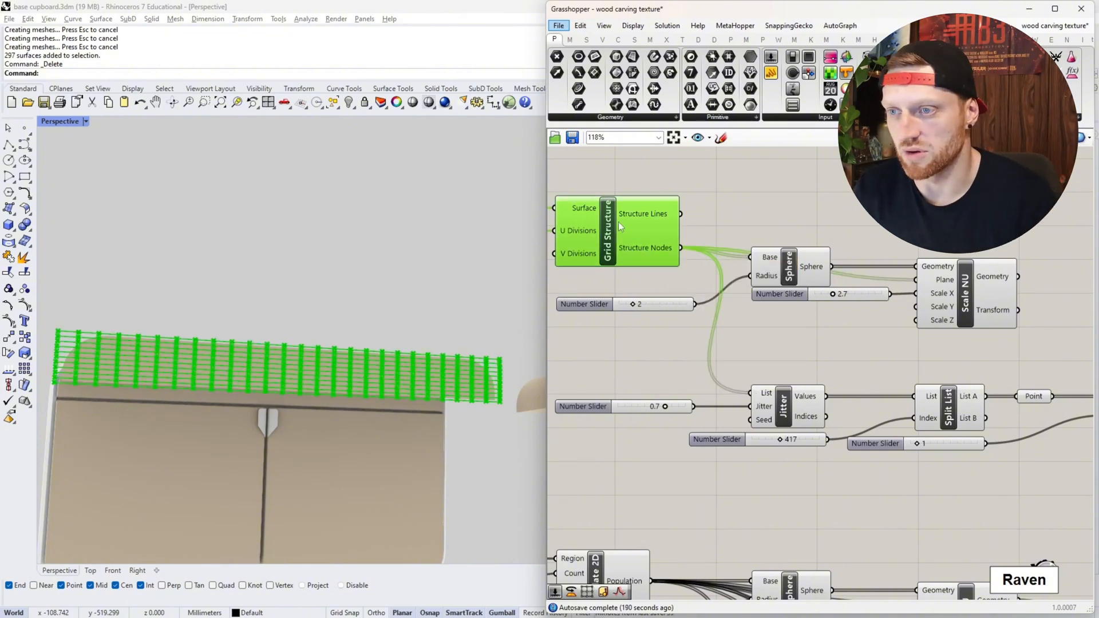
pyautogui.scroll(3, 179, 345)
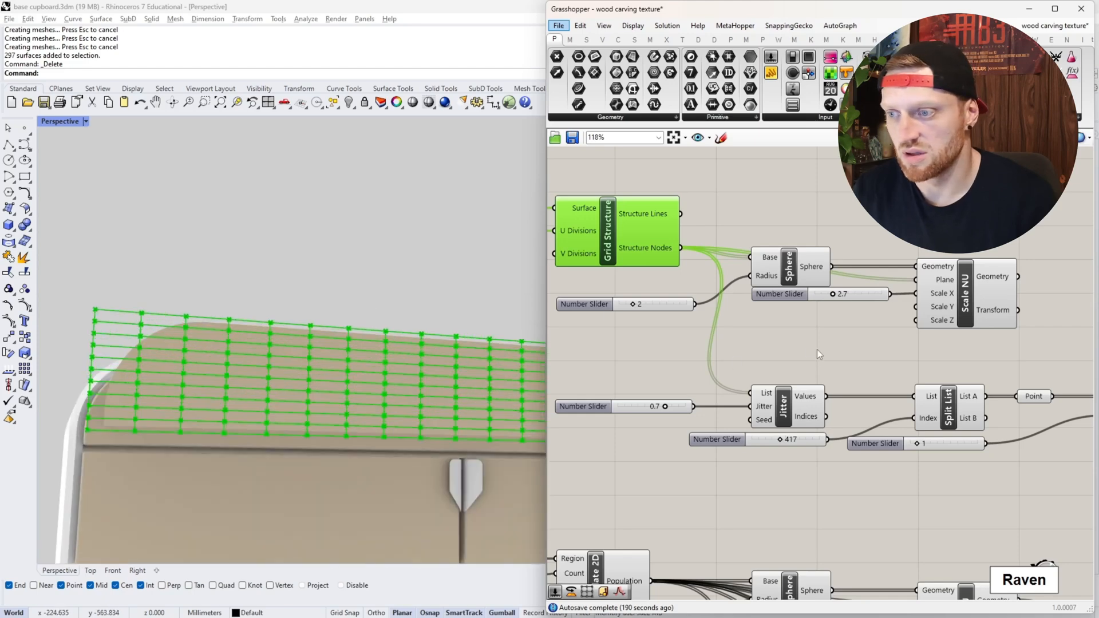
# - Select the Jitter and Split List components in turn to inspect their connections and output points on the drawer front
pyautogui.click(782, 405)
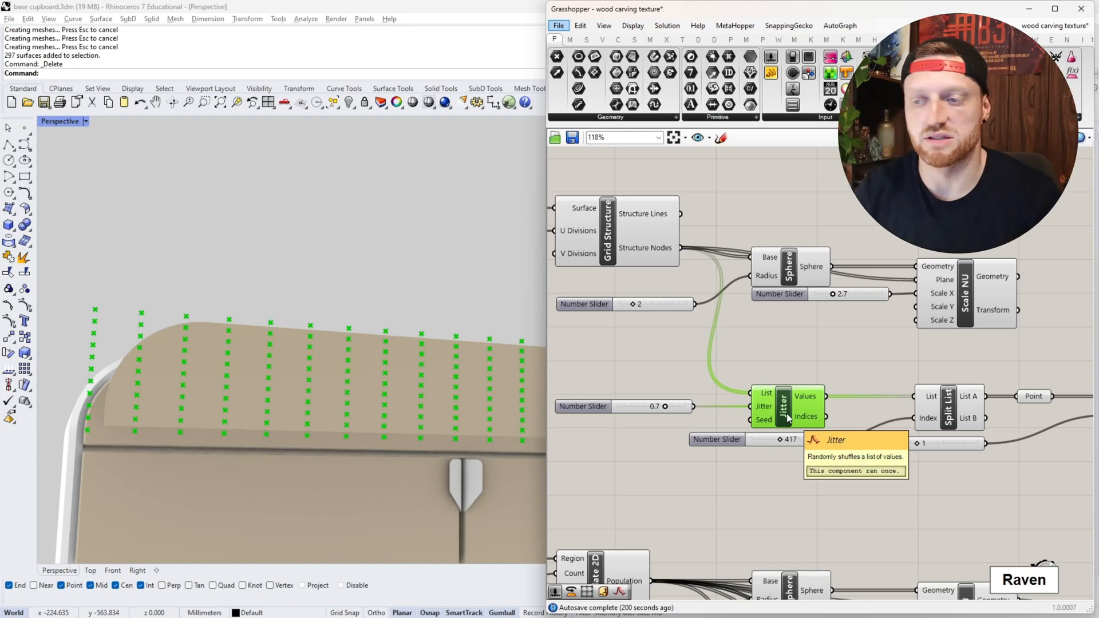
pyautogui.scroll(3, 670, 410)
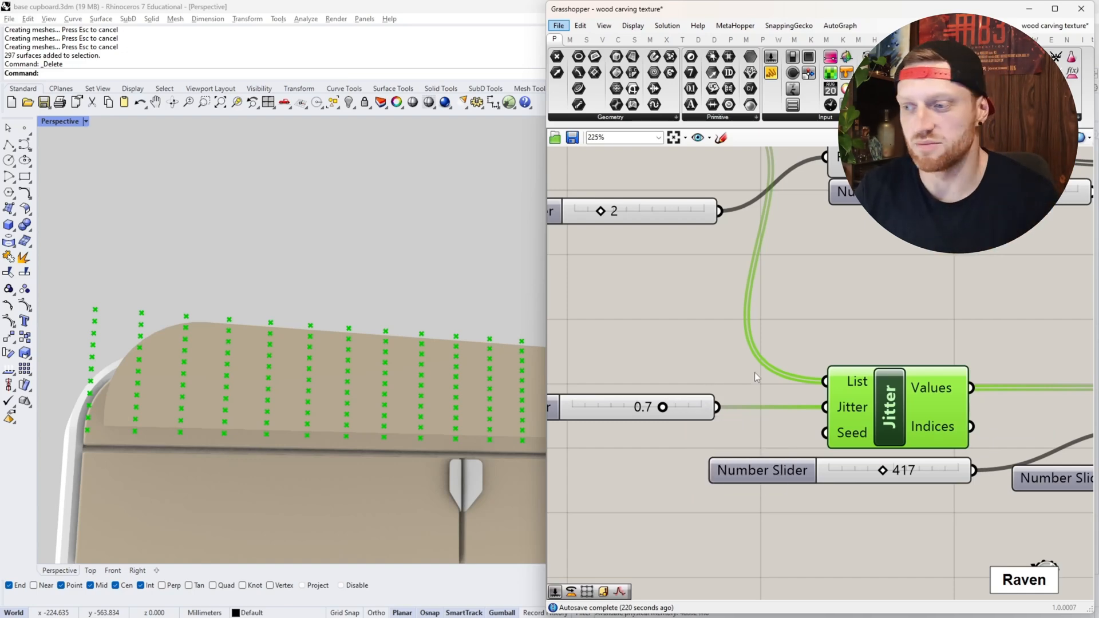
pyautogui.scroll(-4, 754, 372)
pyautogui.scroll(2, 750, 401)
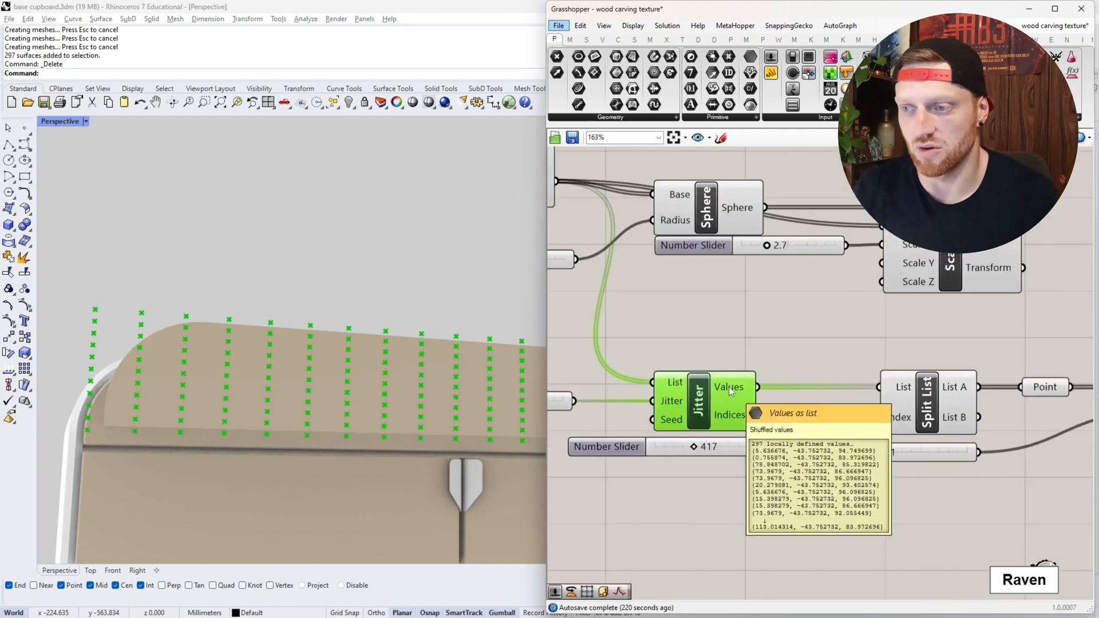
pyautogui.moveTo(786, 394); pyautogui.dragTo(726, 399, button='right')
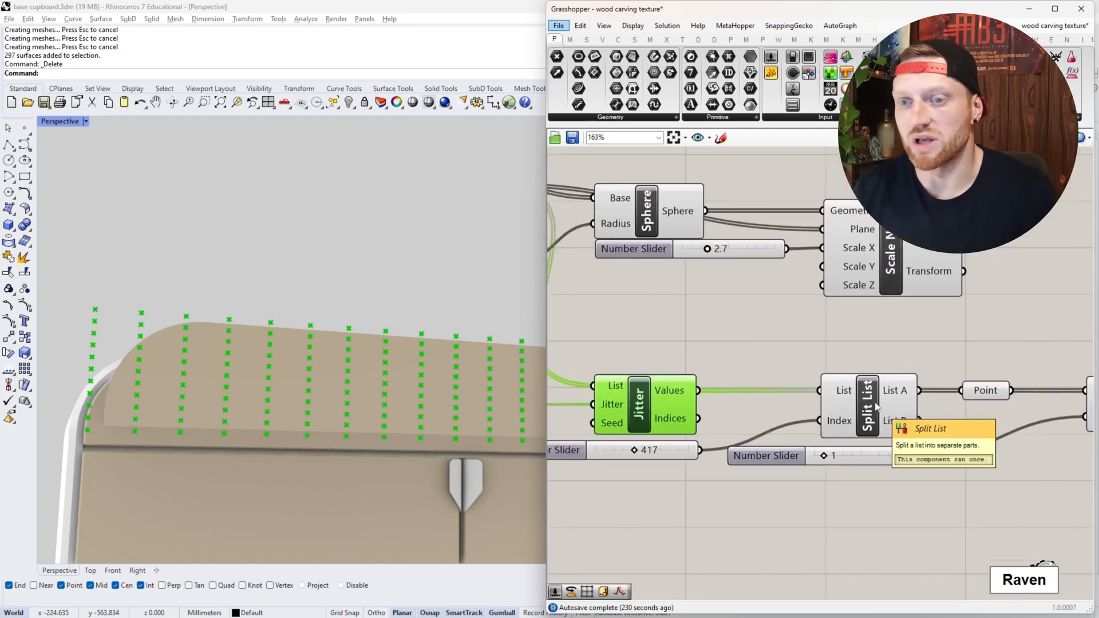
pyautogui.click(905, 405)
pyautogui.scroll(-3, 904, 403)
pyautogui.scroll(3, 902, 392)
pyautogui.scroll(-3, 903, 395)
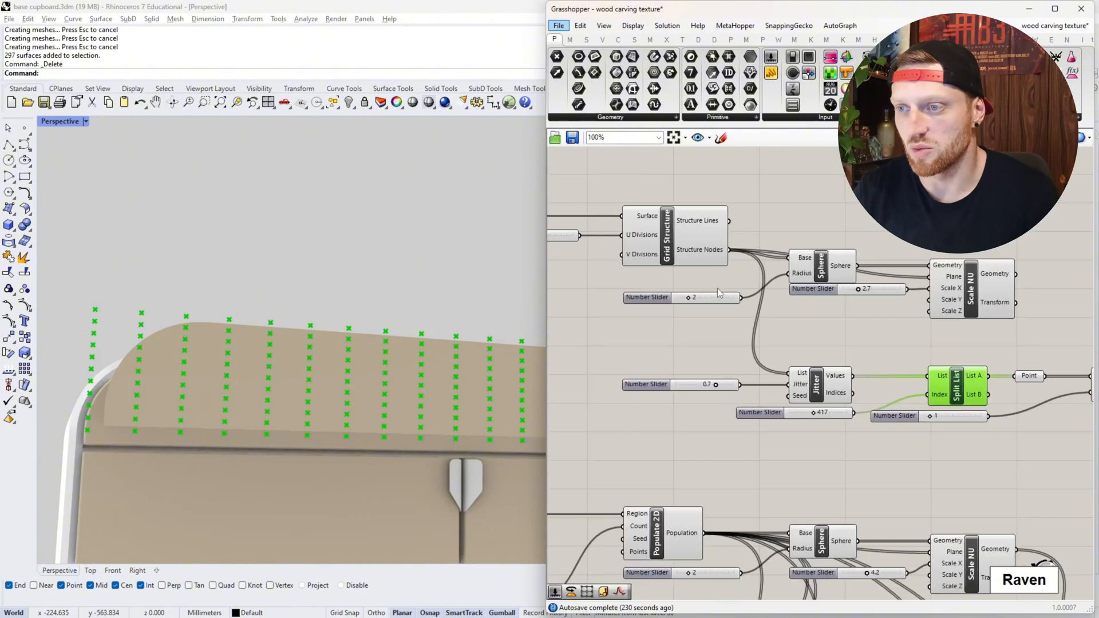
# - Set the number slider feeding the Split List index to 183
pyautogui.scroll(1, 712, 257)
pyautogui.moveTo(710, 252); pyautogui.dragTo(716, 269, button='right')
pyautogui.scroll(4, 894, 456)
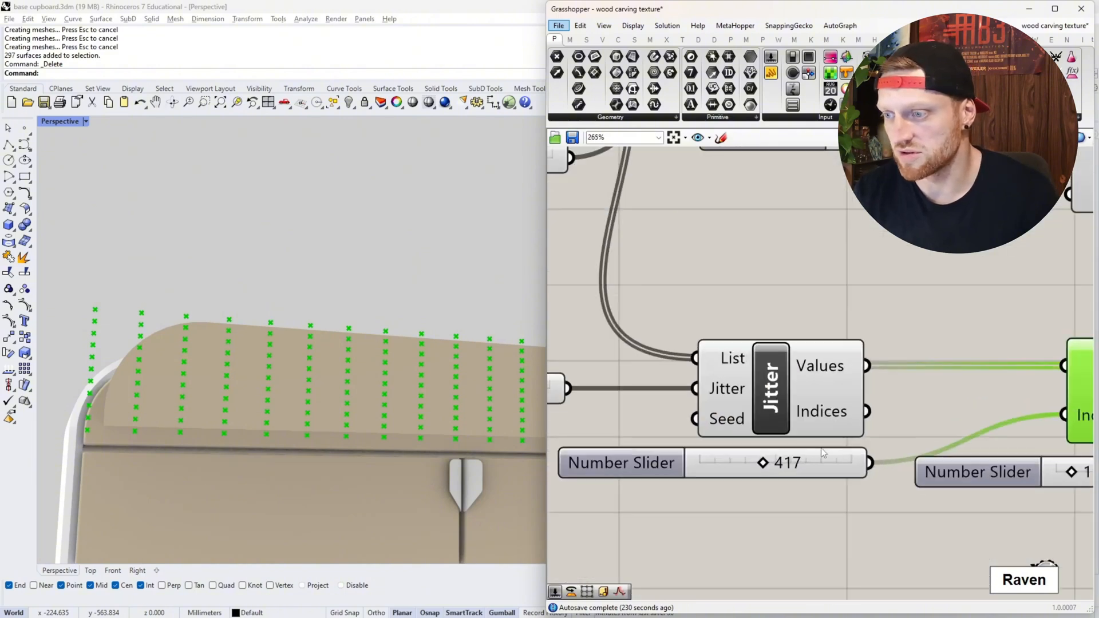
pyautogui.moveTo(764, 463); pyautogui.dragTo(733, 463)
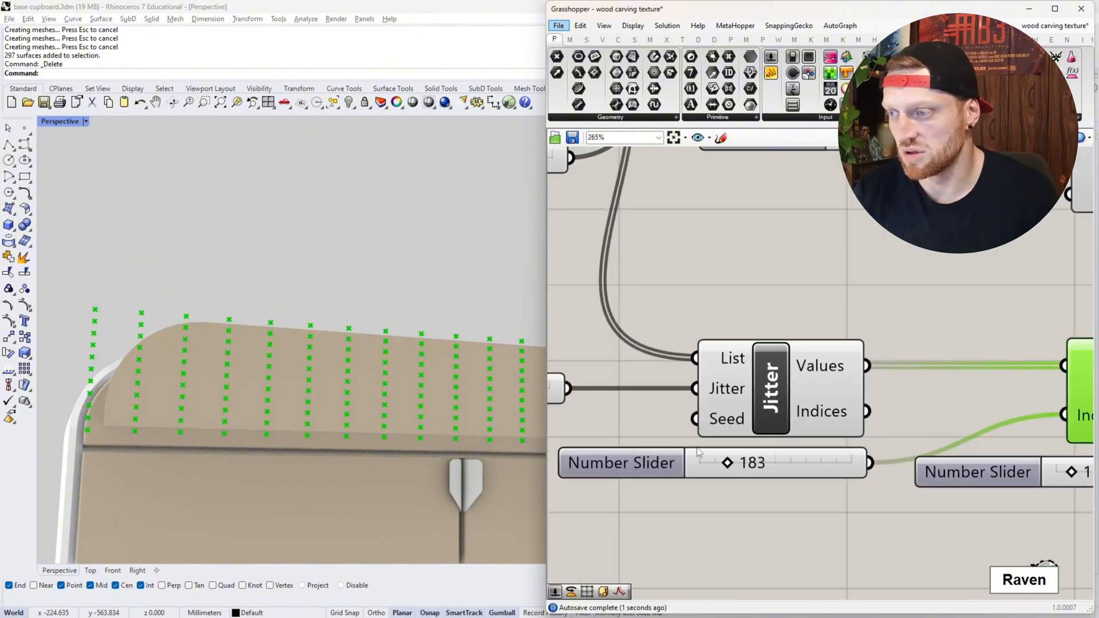
pyautogui.scroll(-5, 699, 453)
pyautogui.scroll(4, 813, 435)
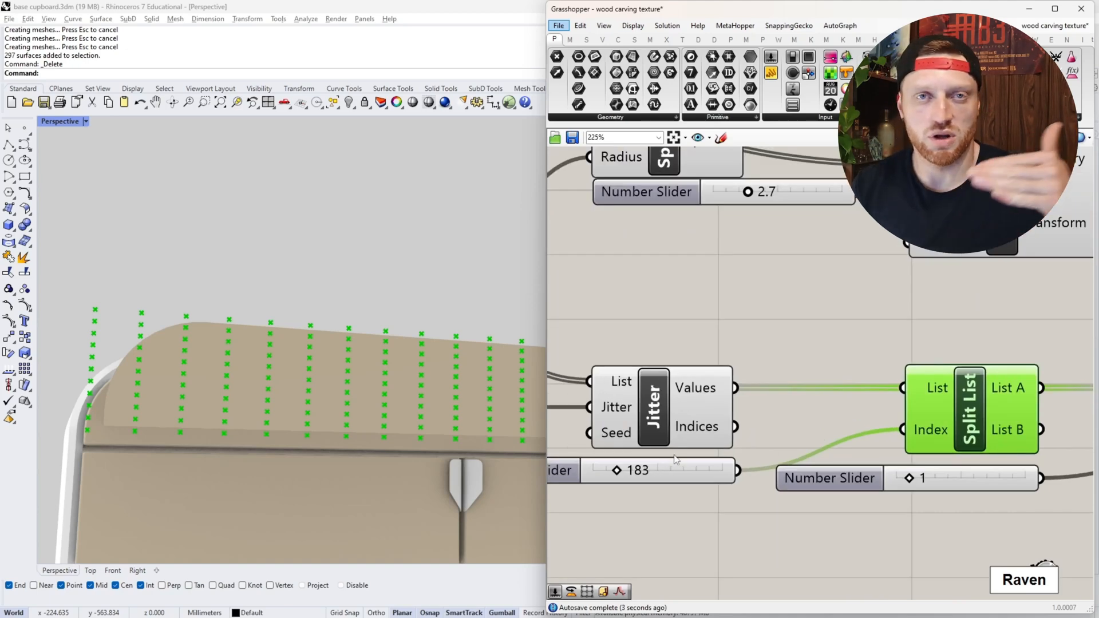
# - Select the Point component after Split List to preview the List A points on the drawer front
pyautogui.scroll(-3, 846, 442)
pyautogui.scroll(2, 882, 412)
pyautogui.click(891, 405)
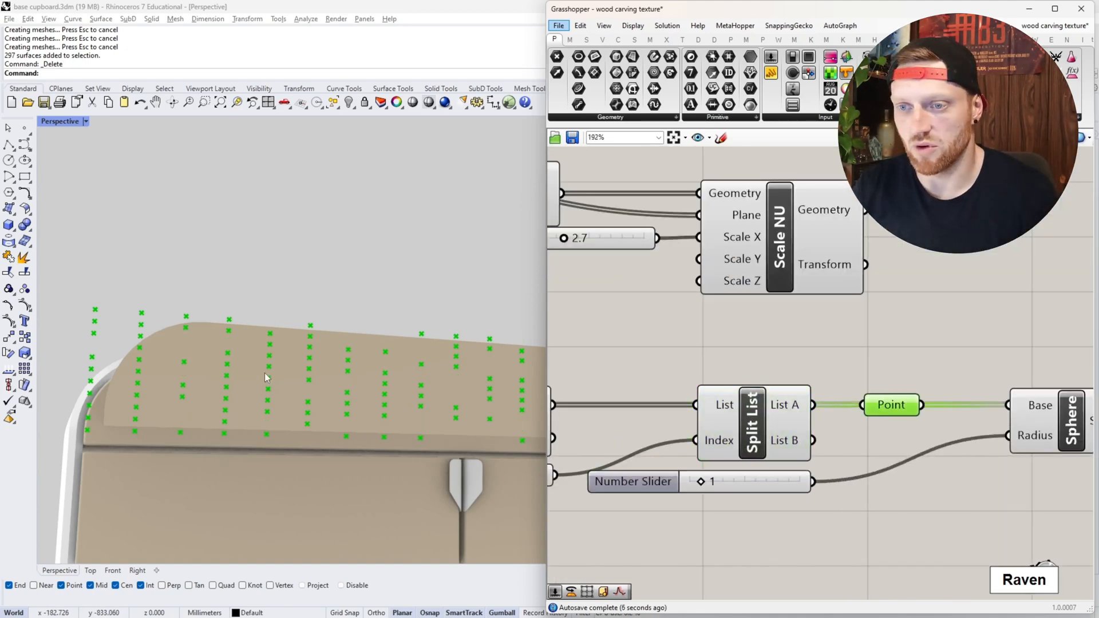
pyautogui.scroll(-5, 265, 378)
pyautogui.scroll(2, 355, 374)
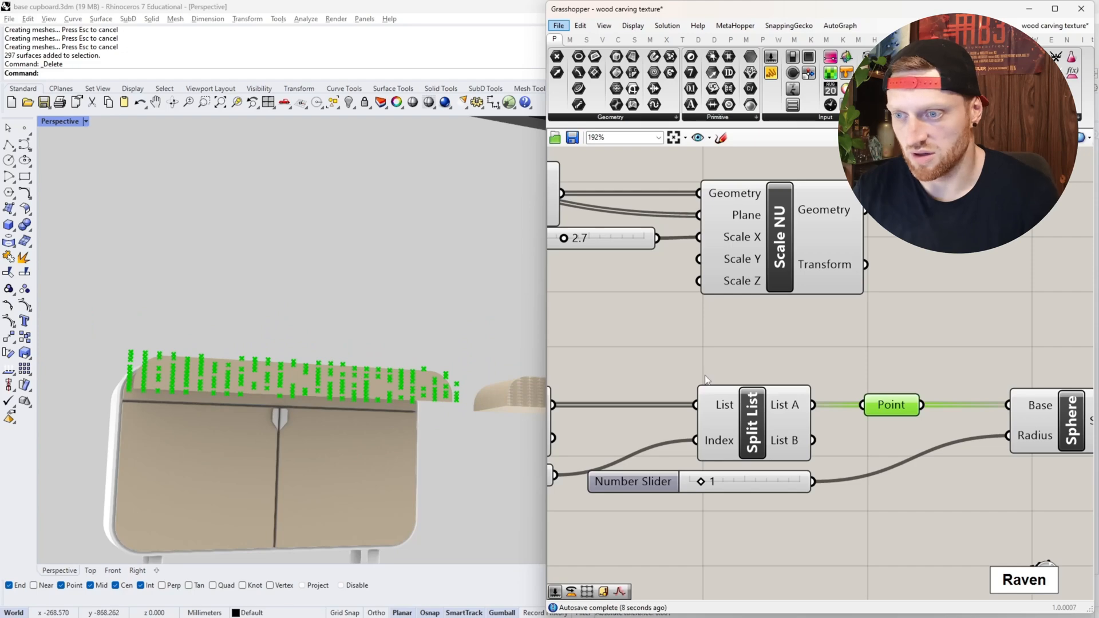
# - Try Jitter amounts of 0.0, 0.2 and 1.0 to compare how the points spread over the drawer front
pyautogui.scroll(-3, 705, 379)
pyautogui.scroll(5, 630, 350)
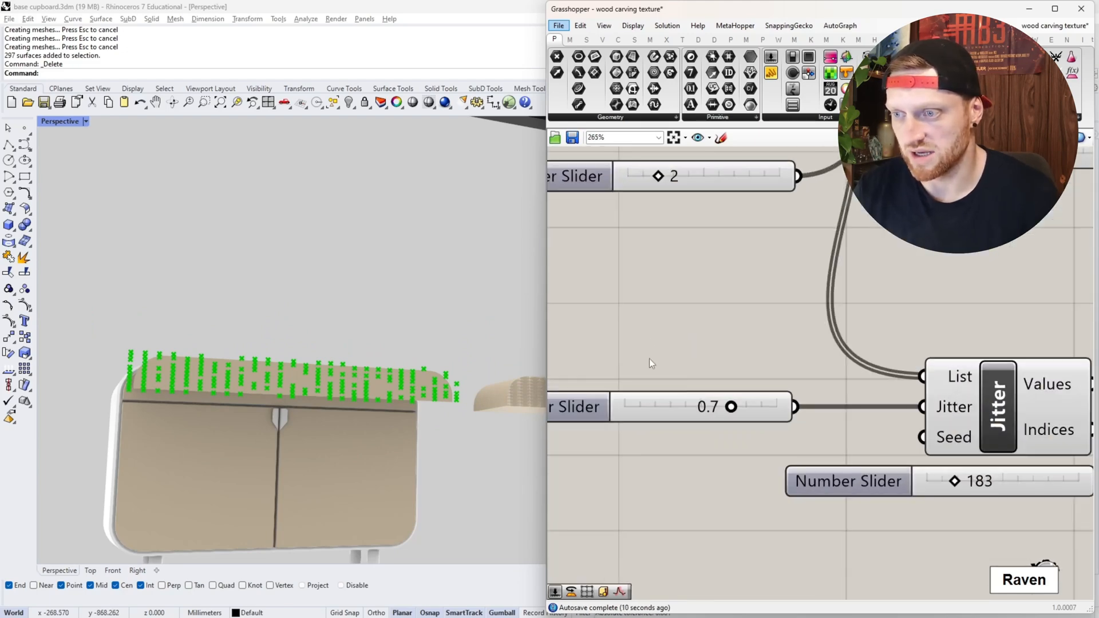
pyautogui.moveTo(732, 407); pyautogui.dragTo(578, 395)
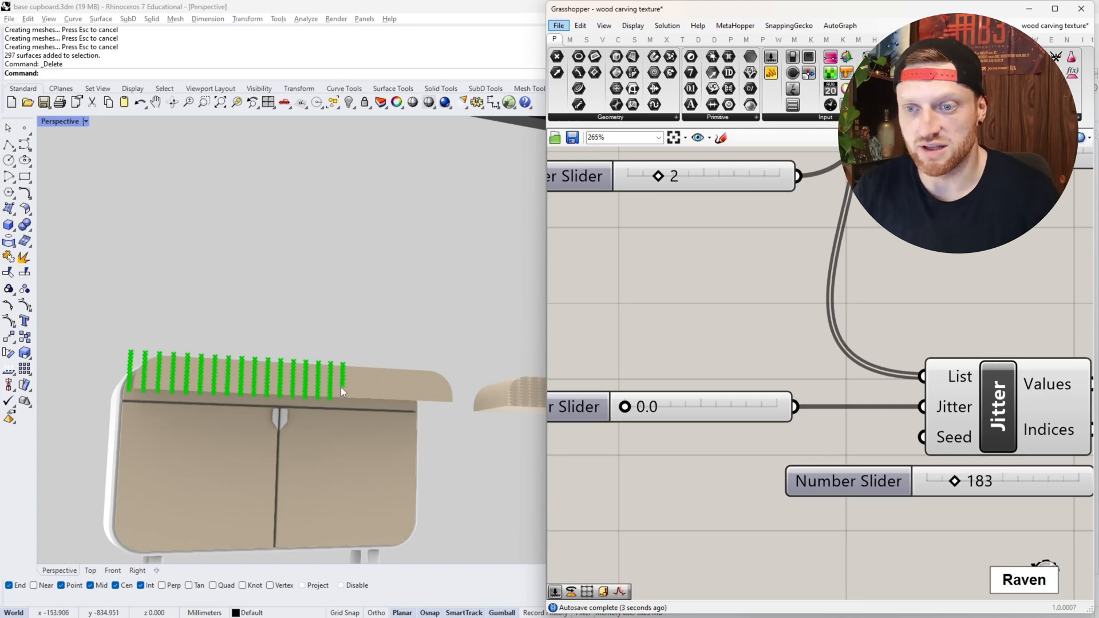
pyautogui.scroll(3, 338, 390)
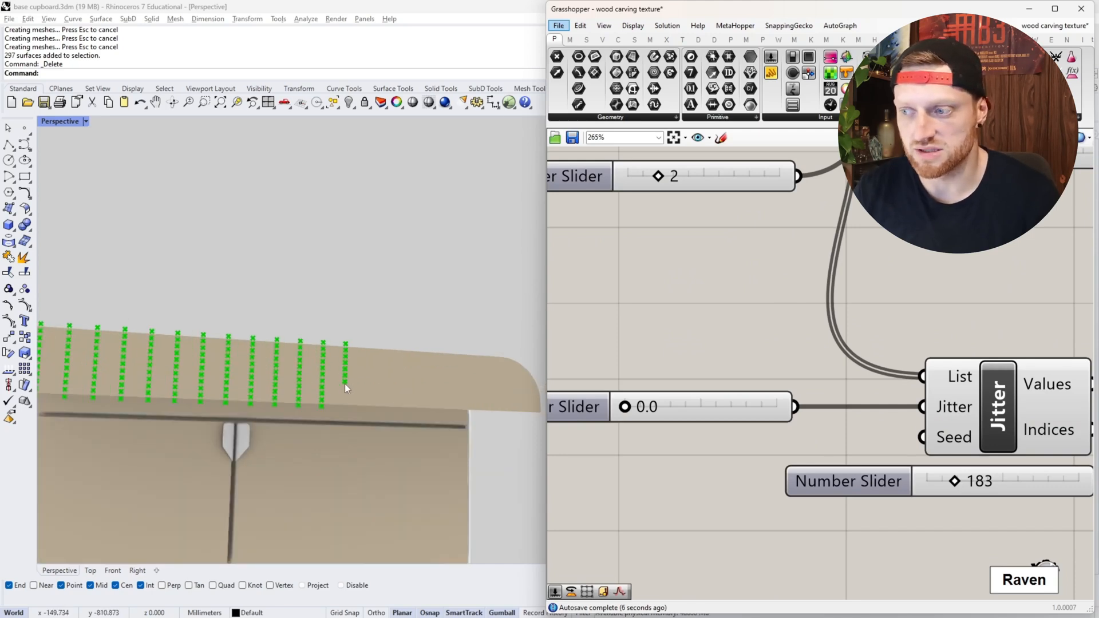
pyautogui.scroll(-2, 345, 383)
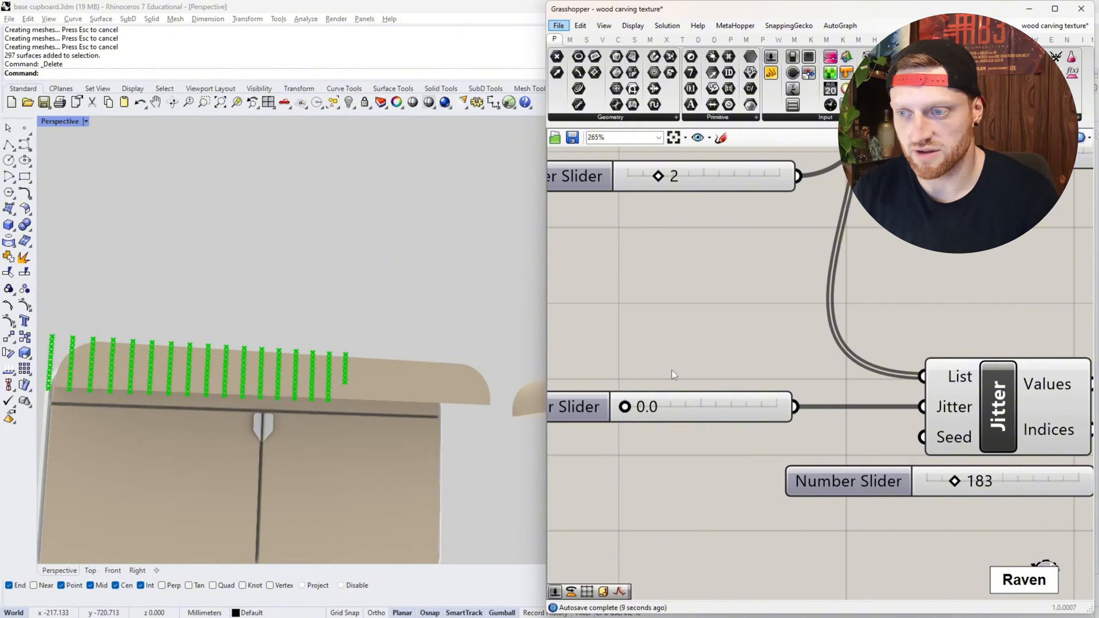
pyautogui.moveTo(625, 407); pyautogui.dragTo(640, 409)
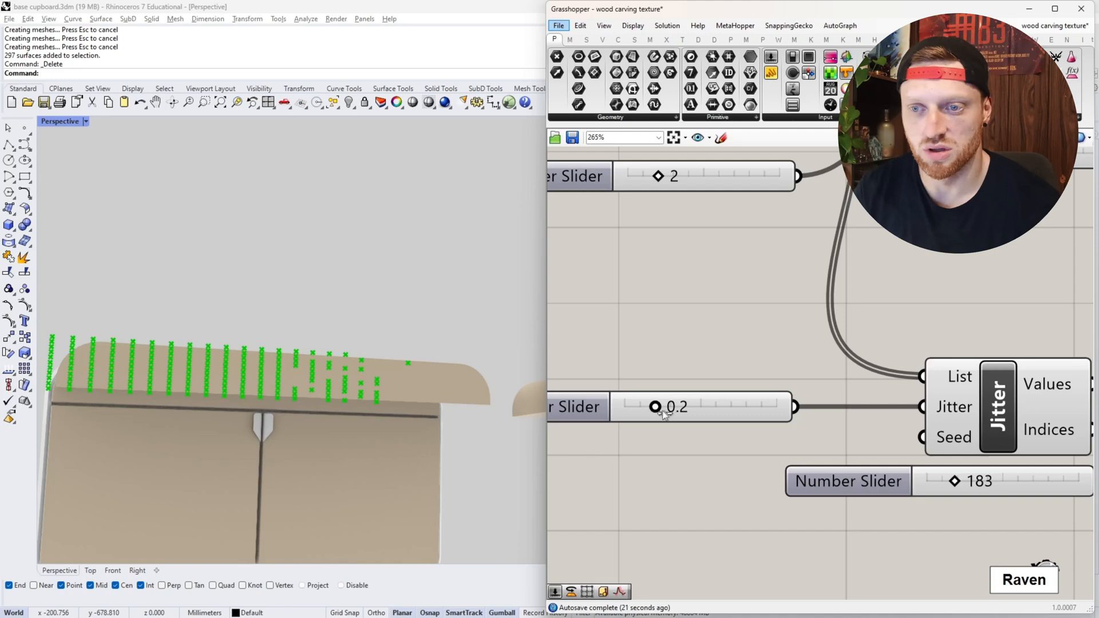
pyautogui.moveTo(655, 407); pyautogui.dragTo(797, 415)
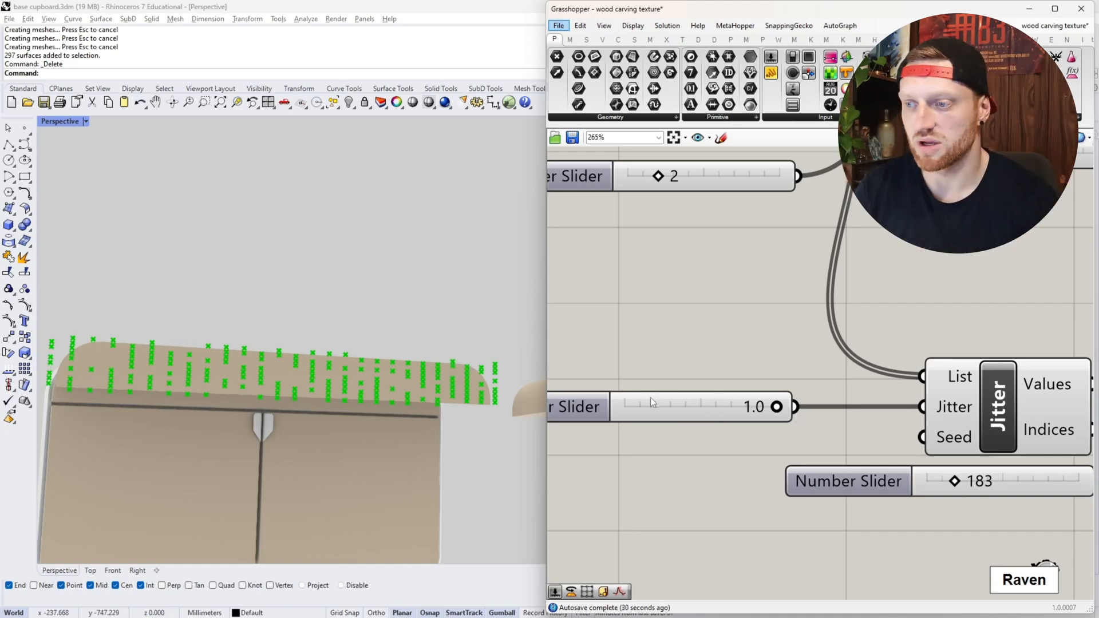
# - Set the Jitter amount slider to 0.5 and check the point distribution on the drawer front
pyautogui.moveTo(779, 409); pyautogui.dragTo(701, 406)
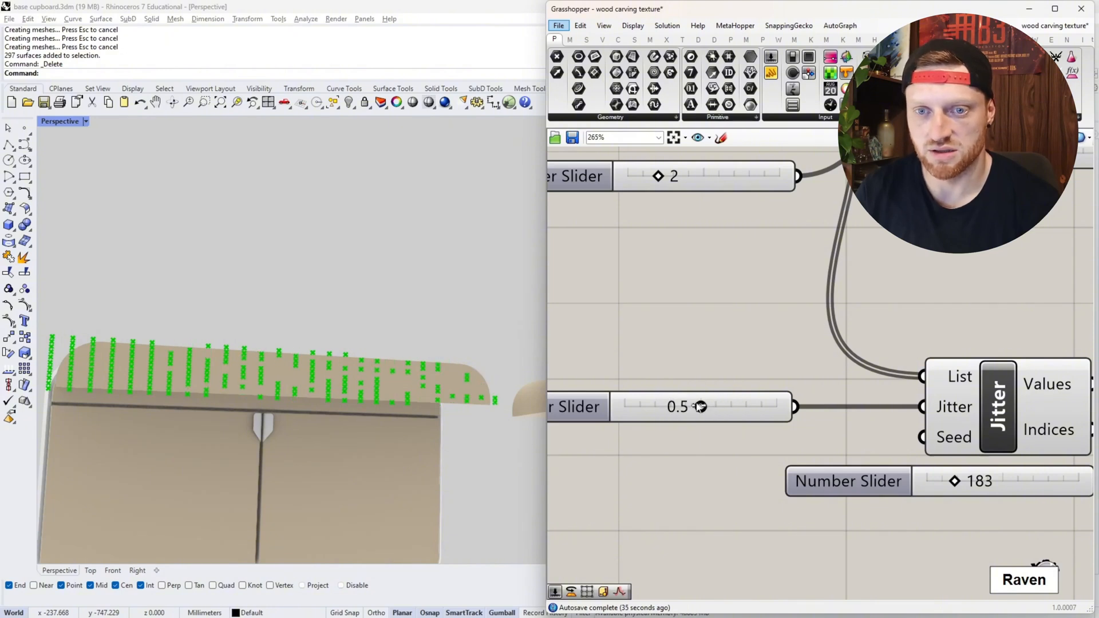
pyautogui.scroll(-3, 227, 379)
pyautogui.scroll(3, 224, 375)
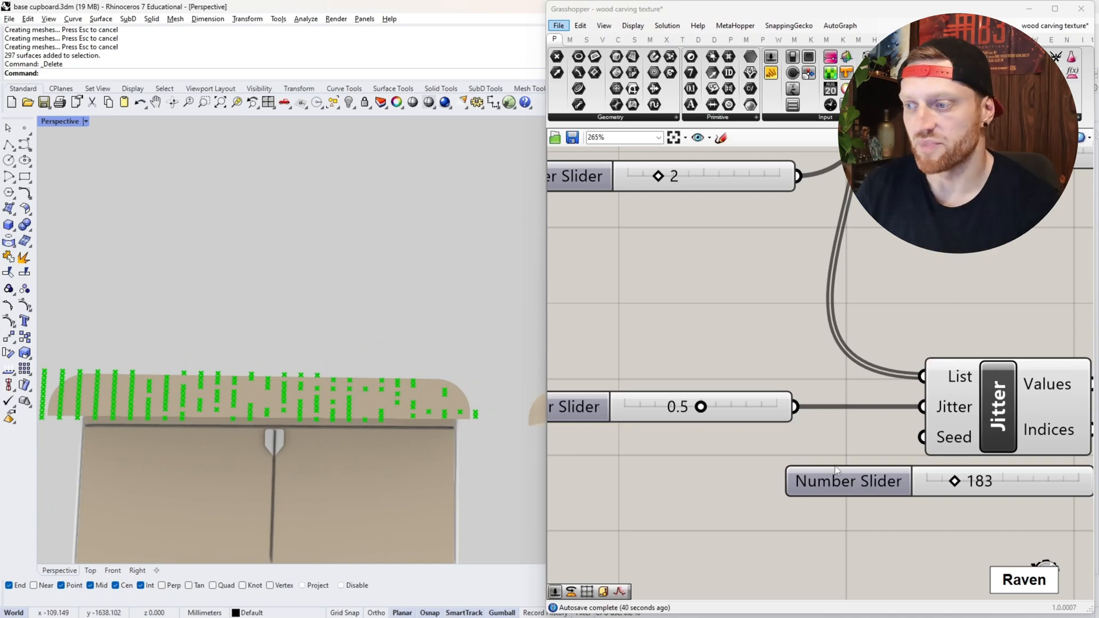
# - Add a number slider with value 1 and connect it to the Jitter component's Seed input
pyautogui.moveTo(921, 437); pyautogui.dragTo(608, 455)
pyautogui.write('1')
pyautogui.press('Return')
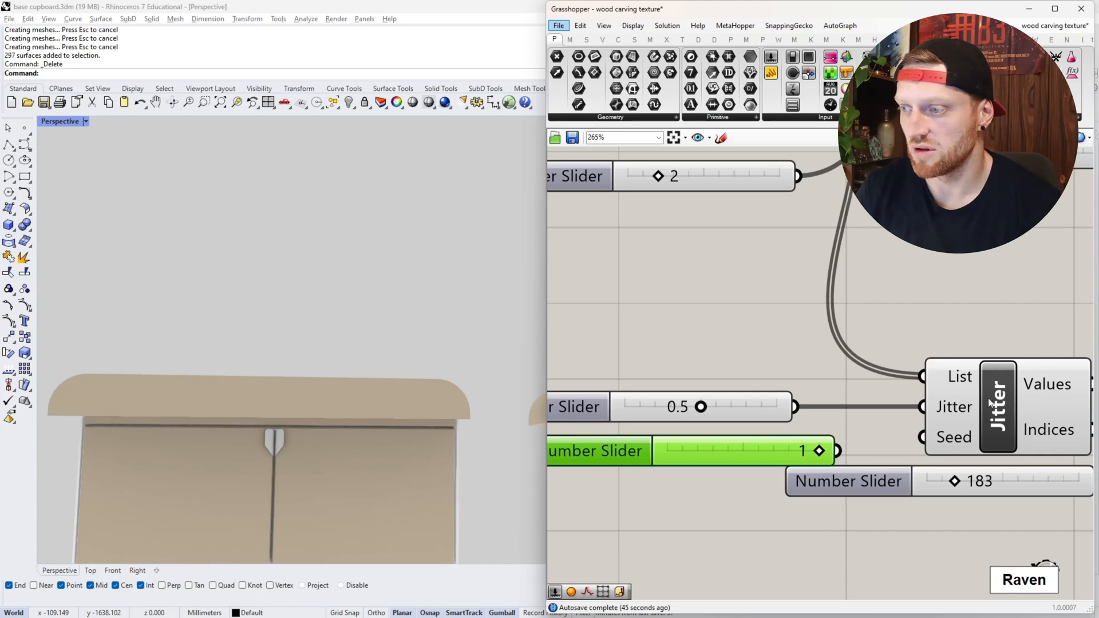
pyautogui.click(951, 400)
pyautogui.scroll(-5, 641, 410)
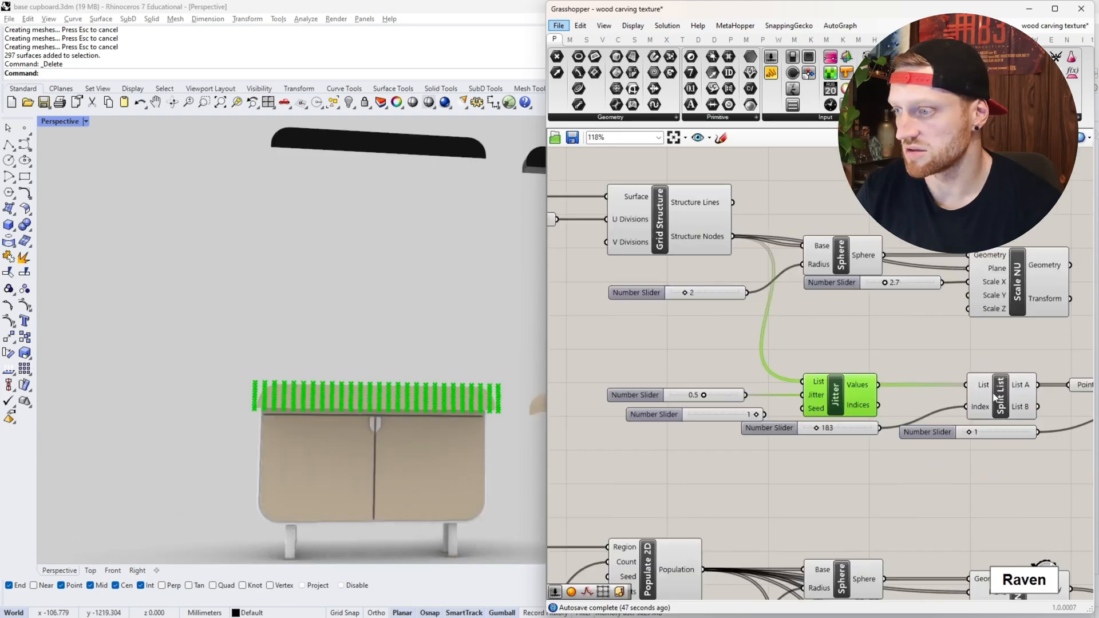
pyautogui.scroll(5, 616, 404)
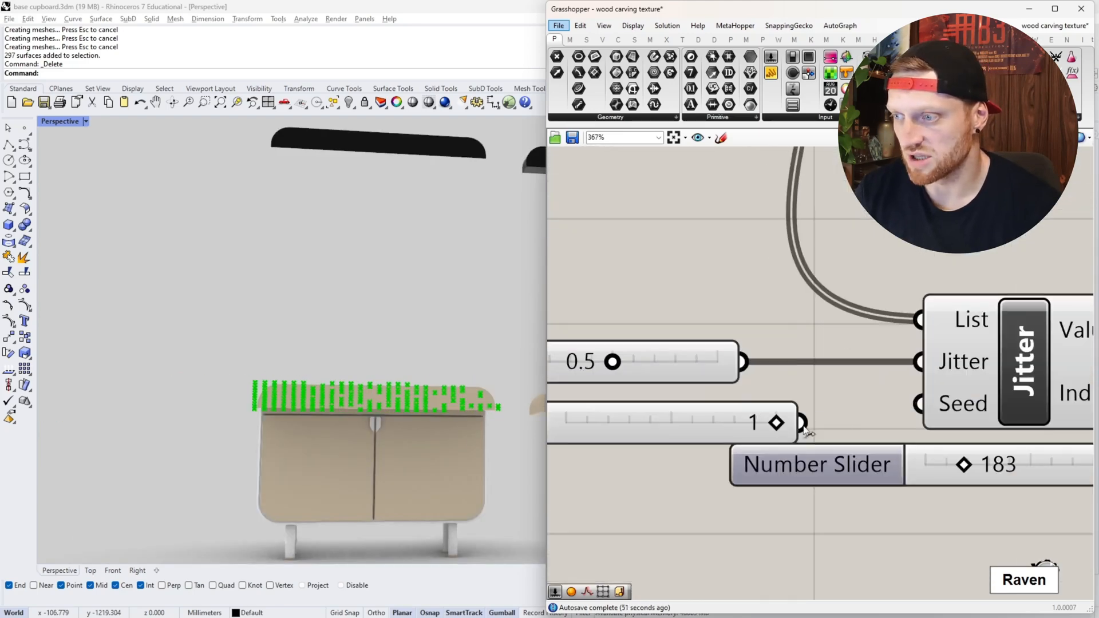
pyautogui.scroll(3, 807, 432)
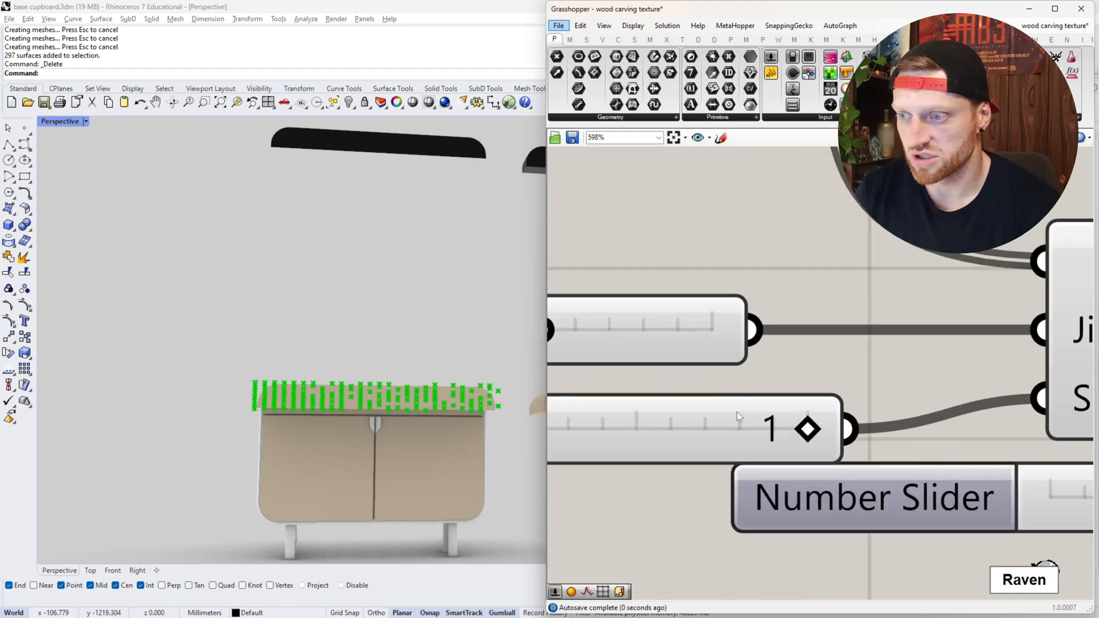
# - Raise the upper limit of the Jitter Seed slider and set the seed to 11
pyautogui.rightClick(774, 435)
pyautogui.click(822, 481)
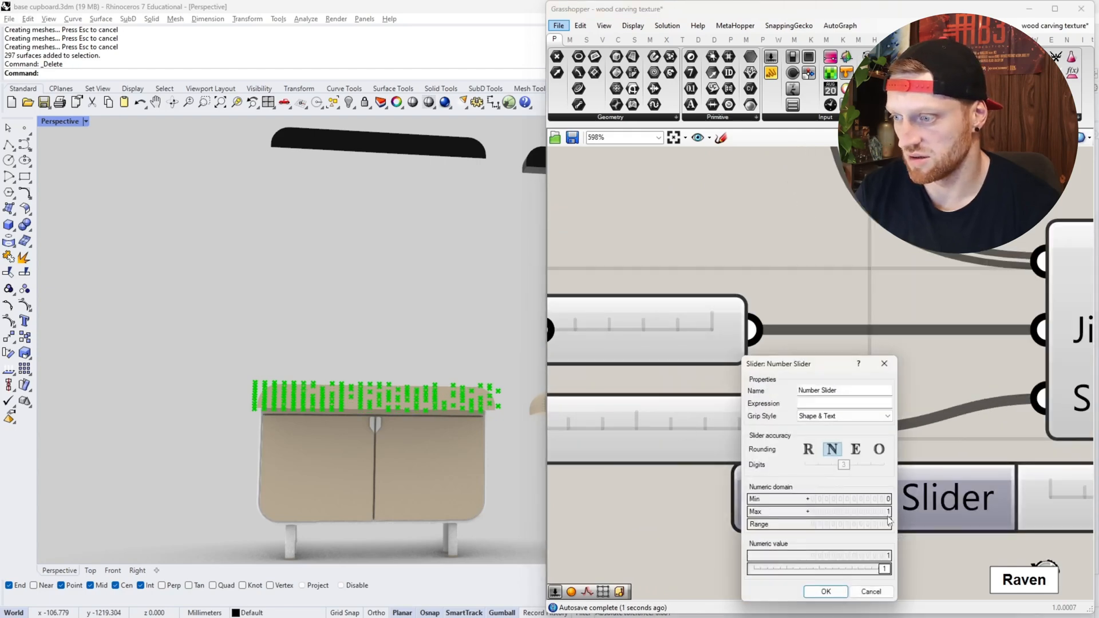
pyautogui.click(826, 591)
pyautogui.scroll(-3, 632, 424)
pyautogui.moveTo(624, 424); pyautogui.dragTo(642, 424)
pyautogui.scroll(5, 373, 401)
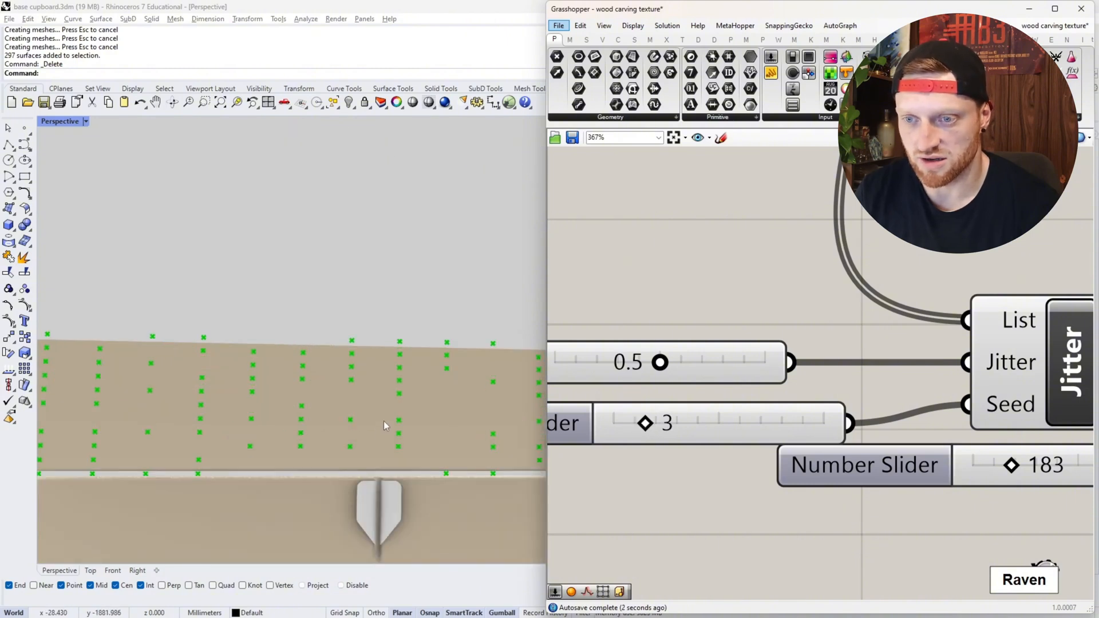
pyautogui.moveTo(645, 424); pyautogui.dragTo(721, 436)
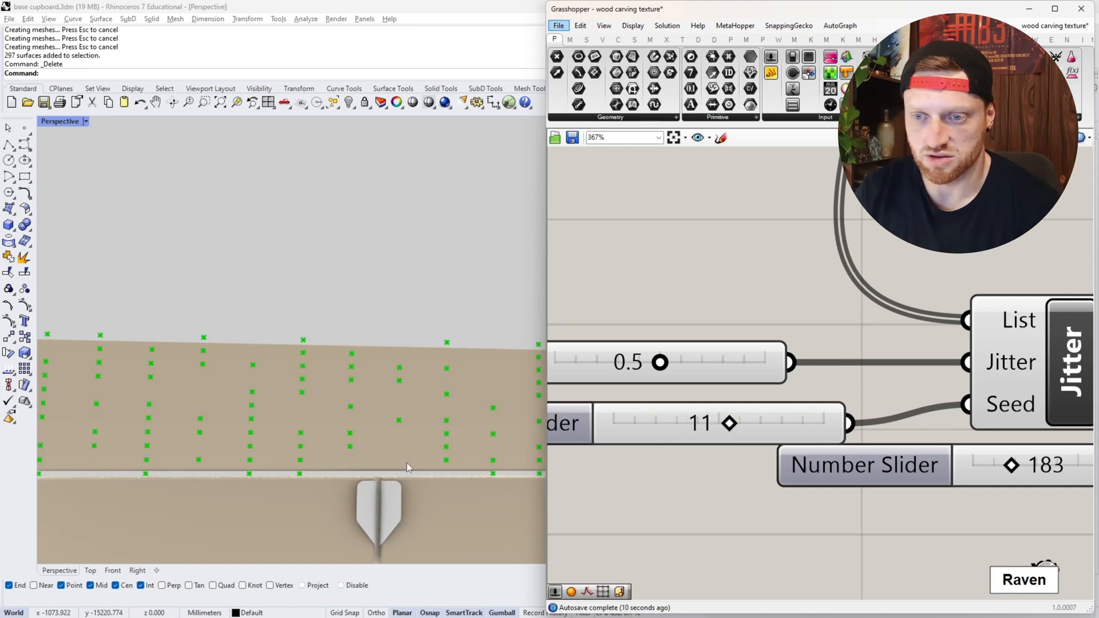
pyautogui.scroll(-7, 334, 430)
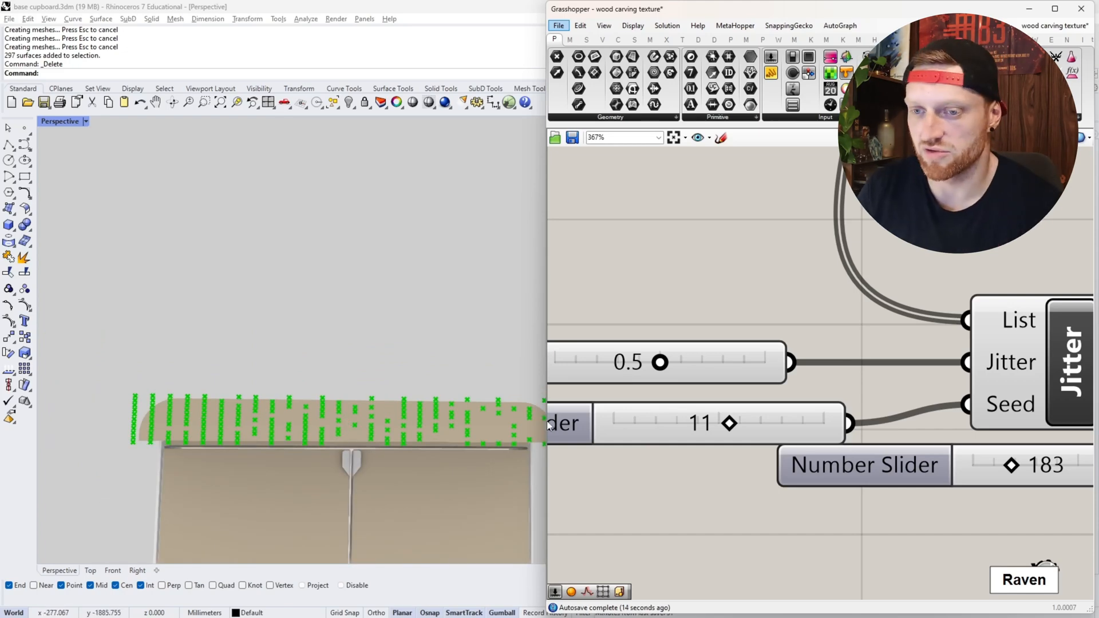
# - Select the Sphere component fed by the Point parameter to preview the spheres across the drawer front
pyautogui.scroll(-4, 608, 341)
pyautogui.scroll(-5, 815, 370)
pyautogui.scroll(4, 1000, 359)
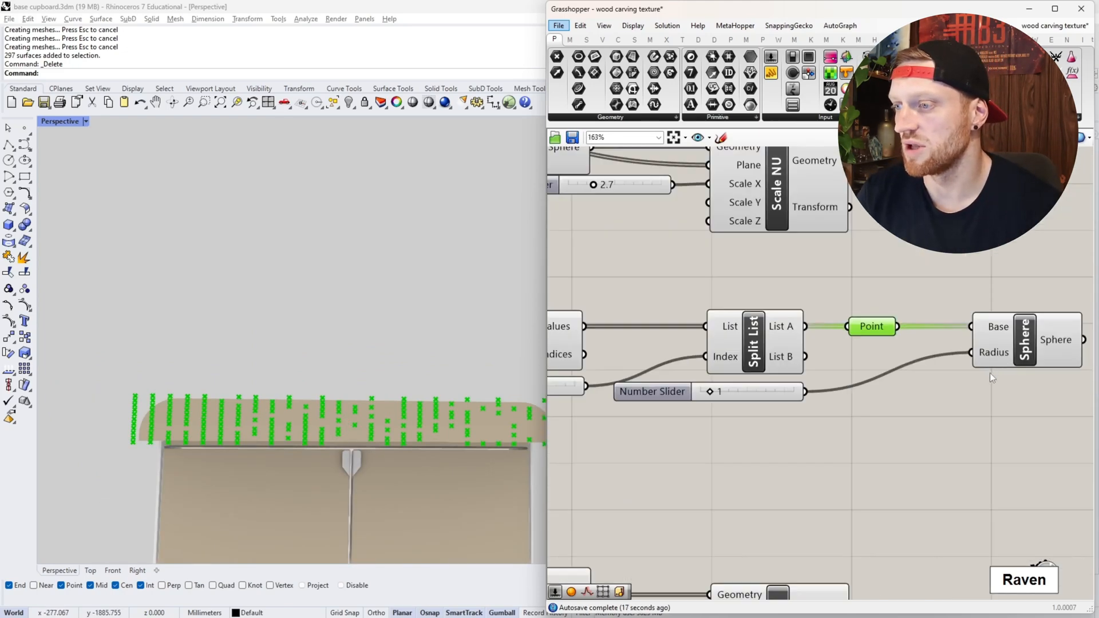
pyautogui.moveTo(990, 372); pyautogui.dragTo(845, 416, button='right')
pyautogui.scroll(5, 883, 385)
pyautogui.click(881, 389)
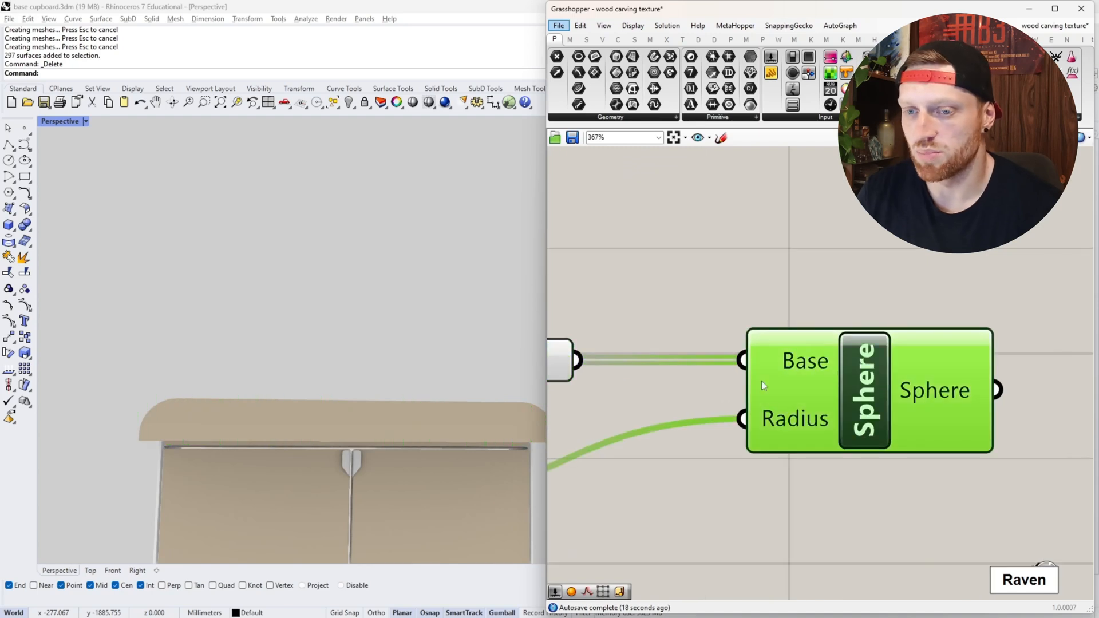
pyautogui.scroll(-3, 682, 392)
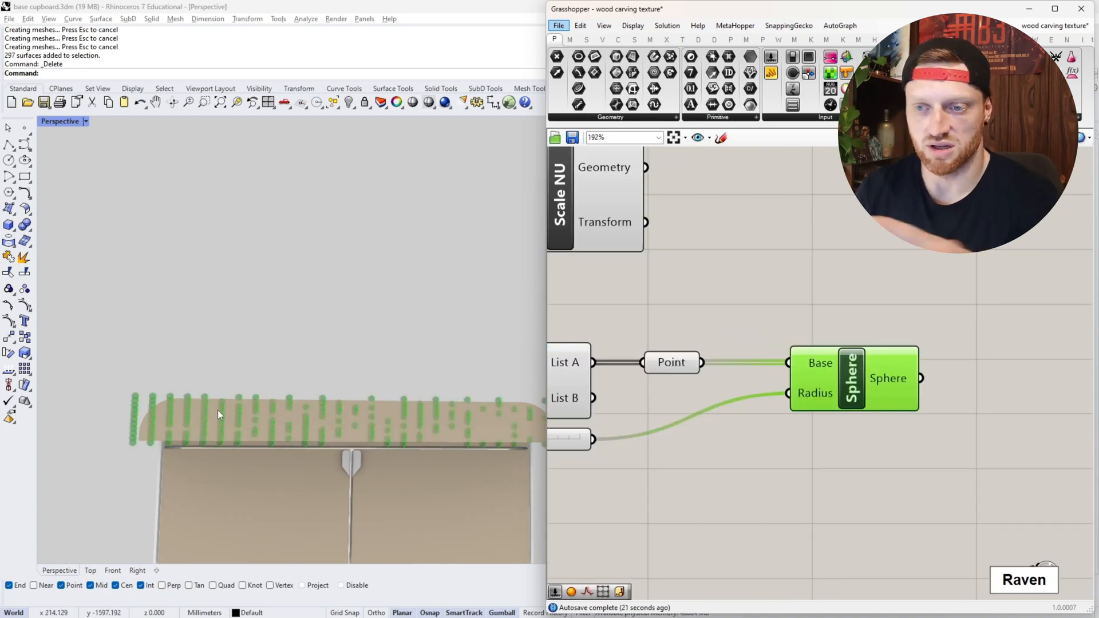
pyautogui.scroll(-4, 107, 397)
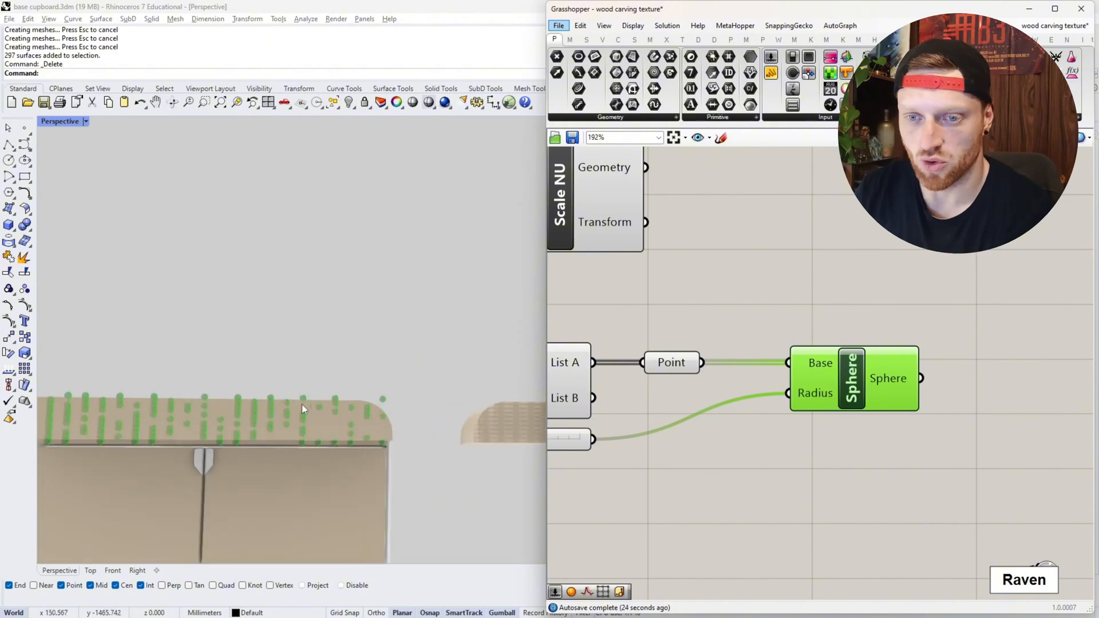
pyautogui.scroll(-2, 371, 407)
pyautogui.scroll(3, 201, 404)
# - Set the Radius slider of the previewed Sphere component to 2
pyautogui.scroll(-3, 772, 451)
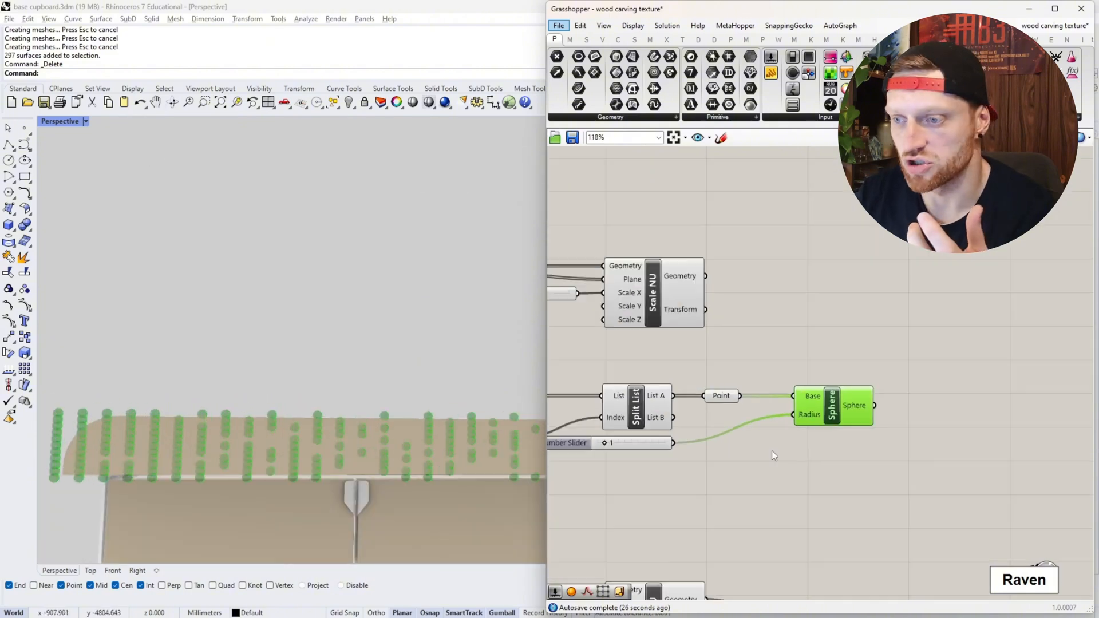
pyautogui.scroll(4, 671, 444)
pyautogui.moveTo(608, 442); pyautogui.dragTo(623, 446)
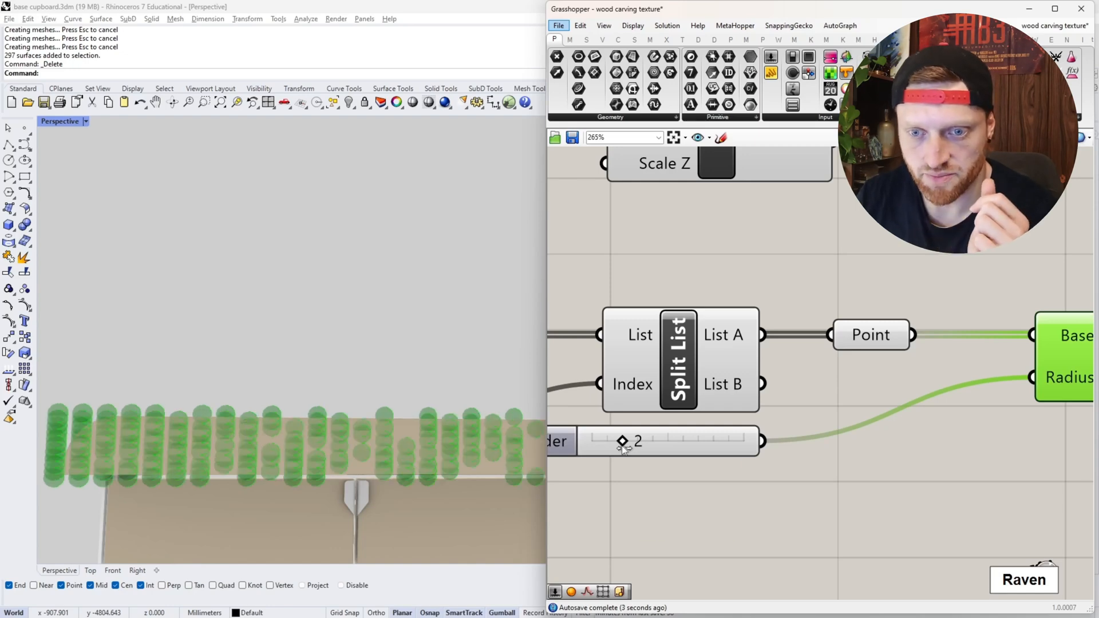
# - Bake the Sphere component's geometry into the Rhino model
pyautogui.scroll(-2, 687, 401)
pyautogui.rightClick(889, 386)
pyautogui.click(910, 405)
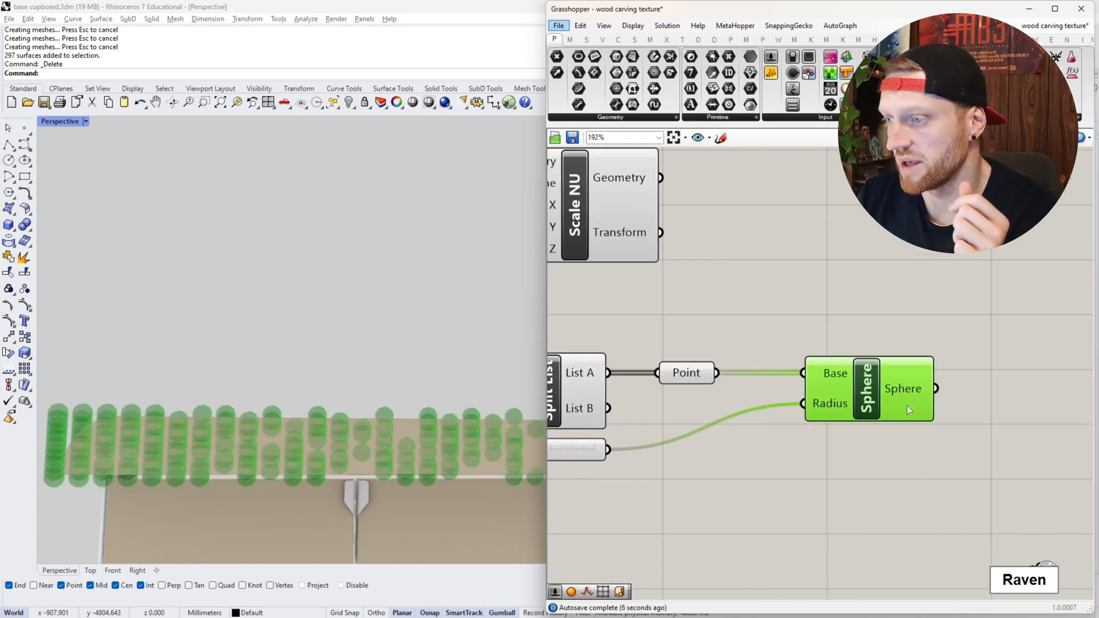
pyautogui.click(914, 510)
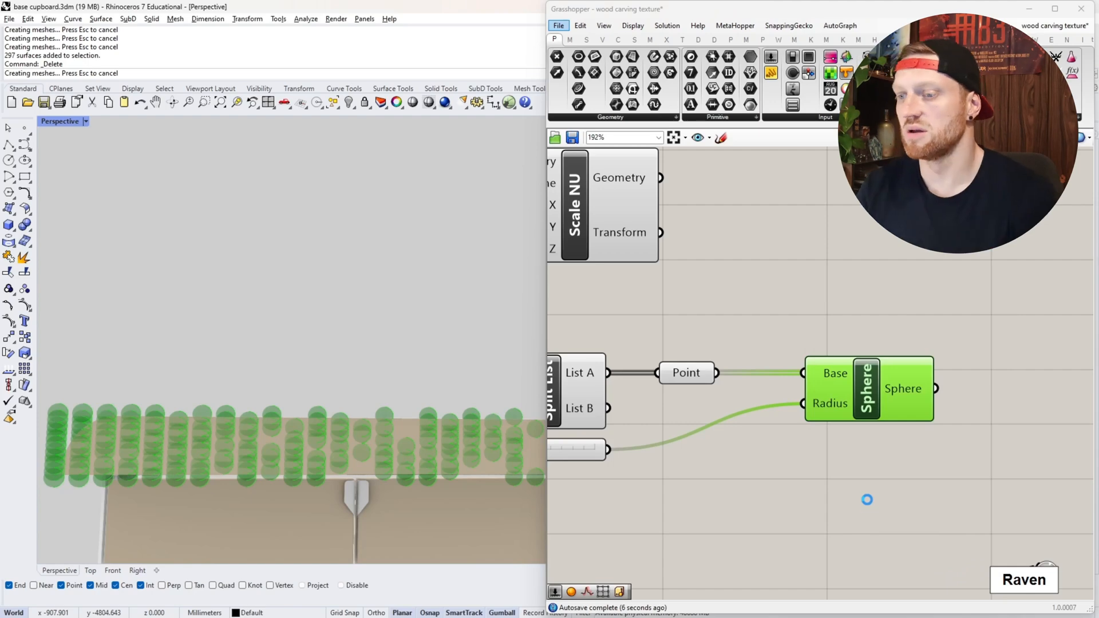
pyautogui.click(870, 468)
# - Copy the cupboard's drawer block 300 mm along the X axis and move the baked spheres over beside the copy
pyautogui.scroll(-5, 186, 356)
pyautogui.moveTo(187, 356); pyautogui.dragTo(232, 400, button='right')
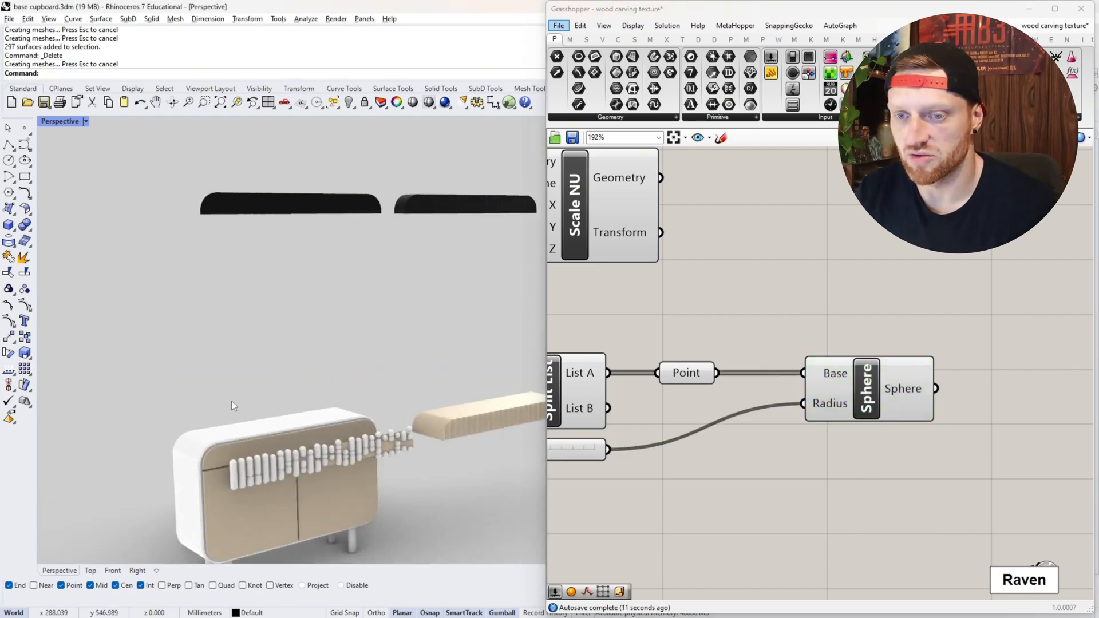
pyautogui.click(275, 418)
pyautogui.click(324, 432)
pyautogui.write('300')
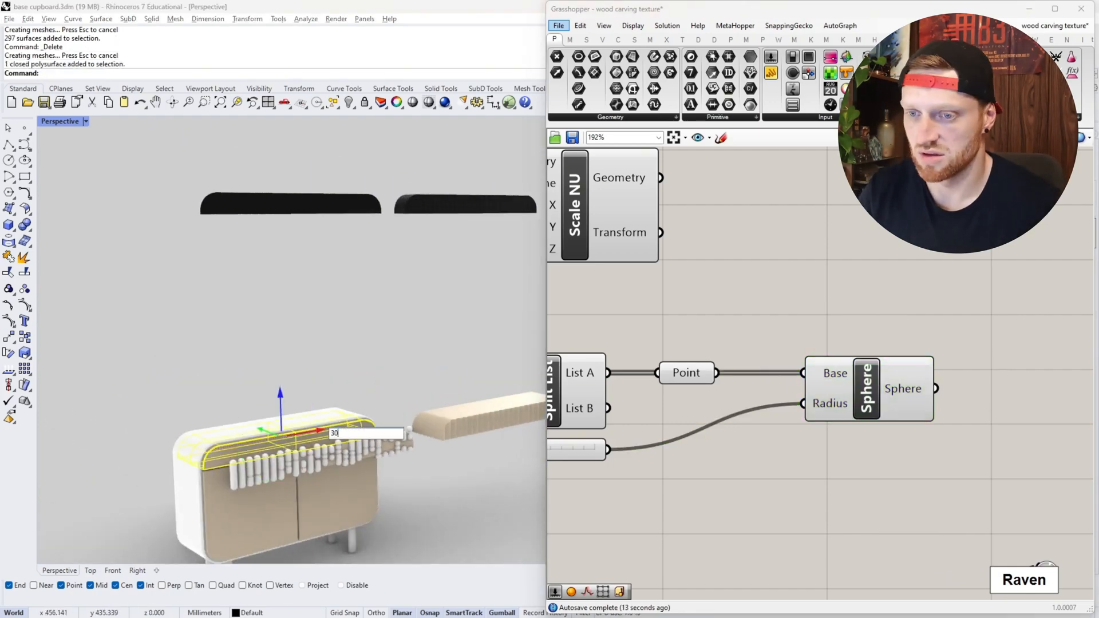
pyautogui.press('Return')
pyautogui.click(396, 440)
pyautogui.click(365, 448)
pyautogui.press('Return')
pyautogui.scroll(-5, 92, 439)
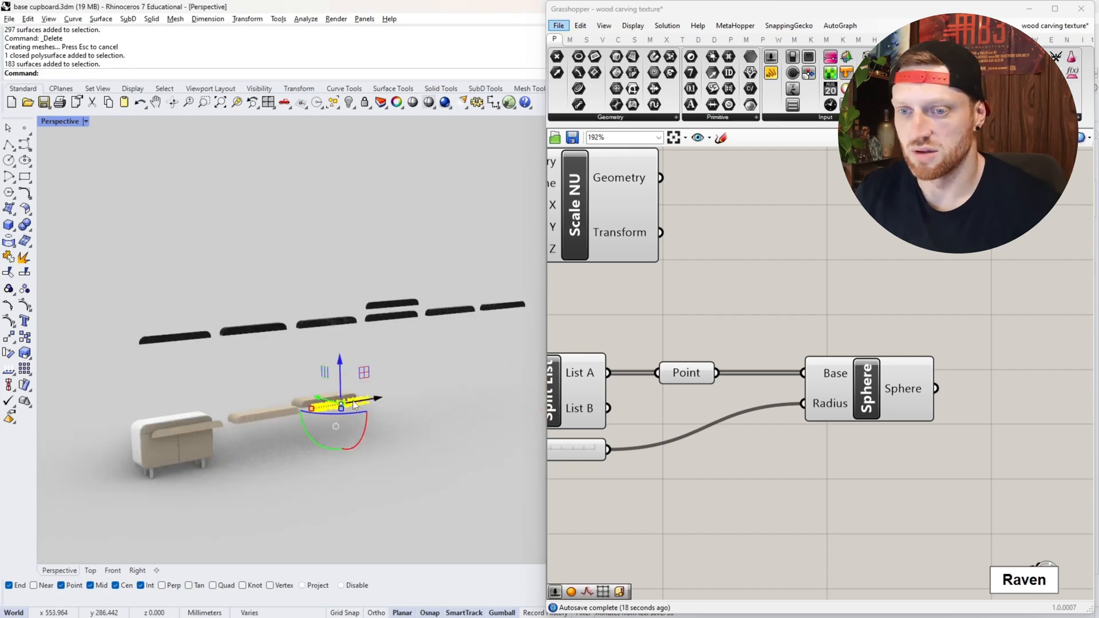
# - Shift the copied drawer block along the Y axis so its front face meets the baked spheres
pyautogui.moveTo(172, 420); pyautogui.dragTo(275, 440, button='right')
pyautogui.scroll(8, 281, 441)
pyautogui.click(284, 442)
pyautogui.moveTo(200, 453); pyautogui.dragTo(339, 461)
pyautogui.scroll(-8, 339, 461)
pyautogui.scroll(4, 340, 461)
# - Subtract the baked spheres from the copied drawer block with BooleanDifference
pyautogui.write('BooleanDifference')
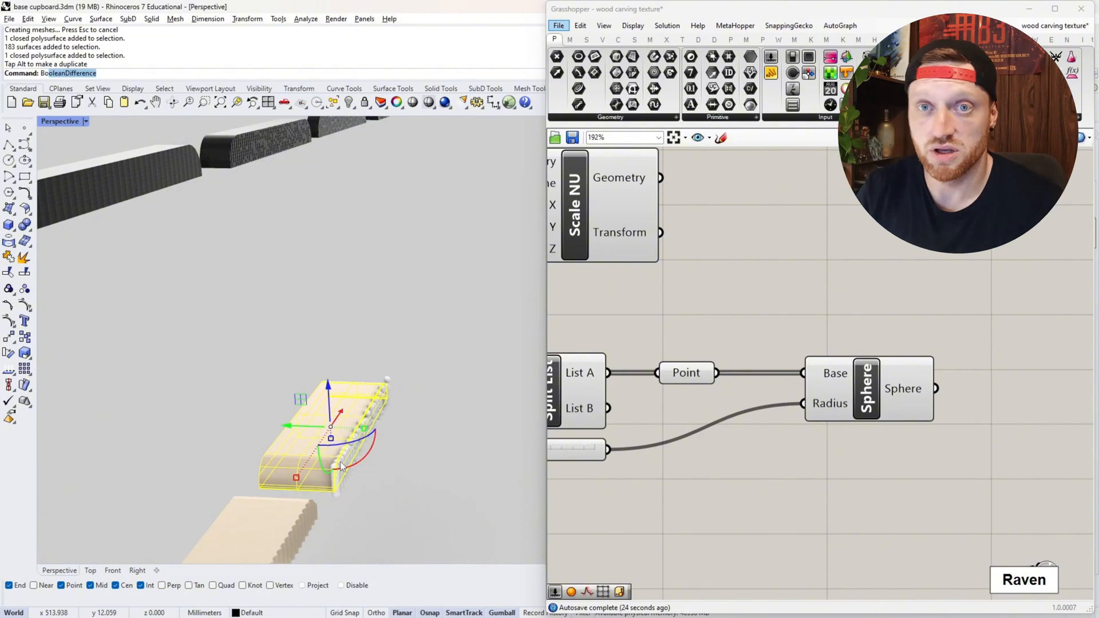
pyautogui.press('Return')
pyautogui.click(377, 409)
pyautogui.press('Return')
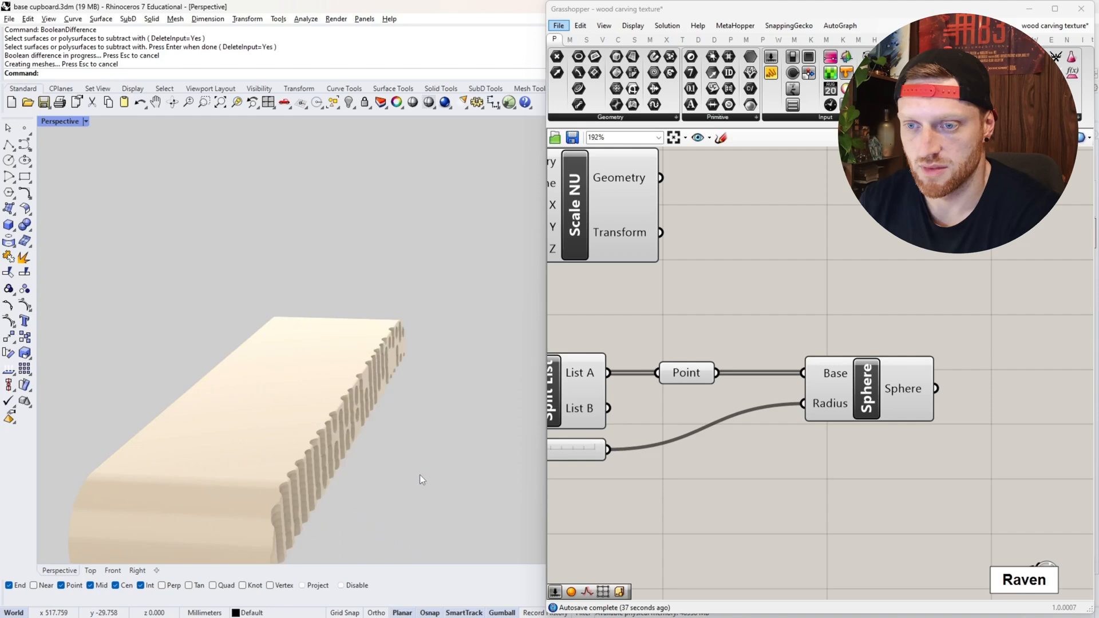
# - Examine the sphere-carved texture along the front of the drawer block up close
pyautogui.moveTo(420, 475); pyautogui.dragTo(397, 421, button='right')
pyautogui.scroll(7, 252, 418)
pyautogui.scroll(-5, 397, 421)
pyautogui.scroll(6, 204, 406)
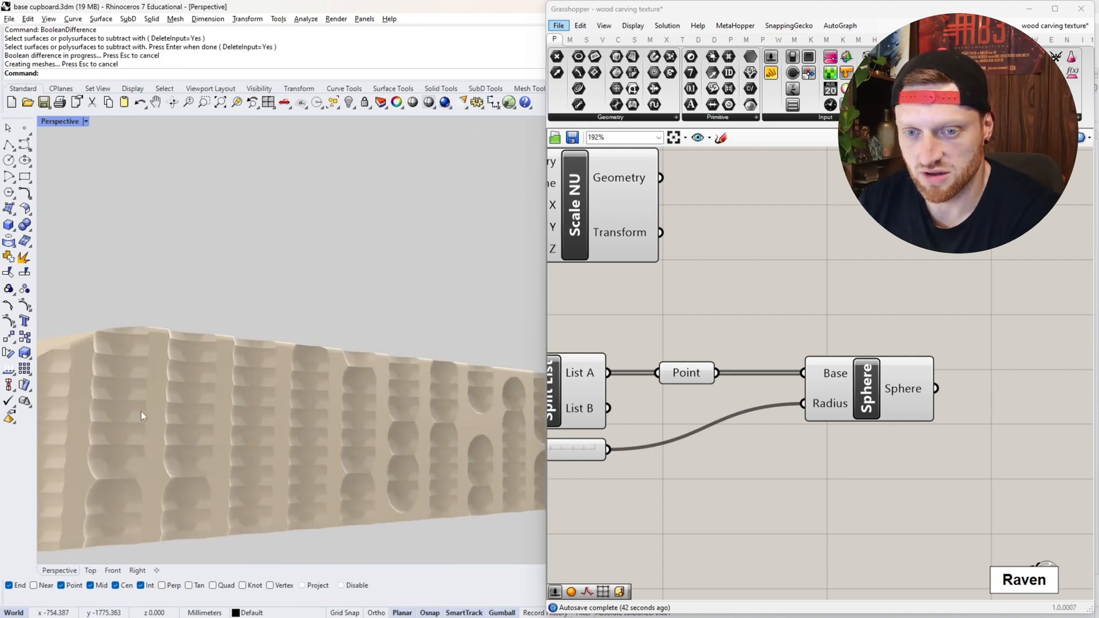
pyautogui.scroll(-5, 146, 459)
pyautogui.scroll(5, 376, 409)
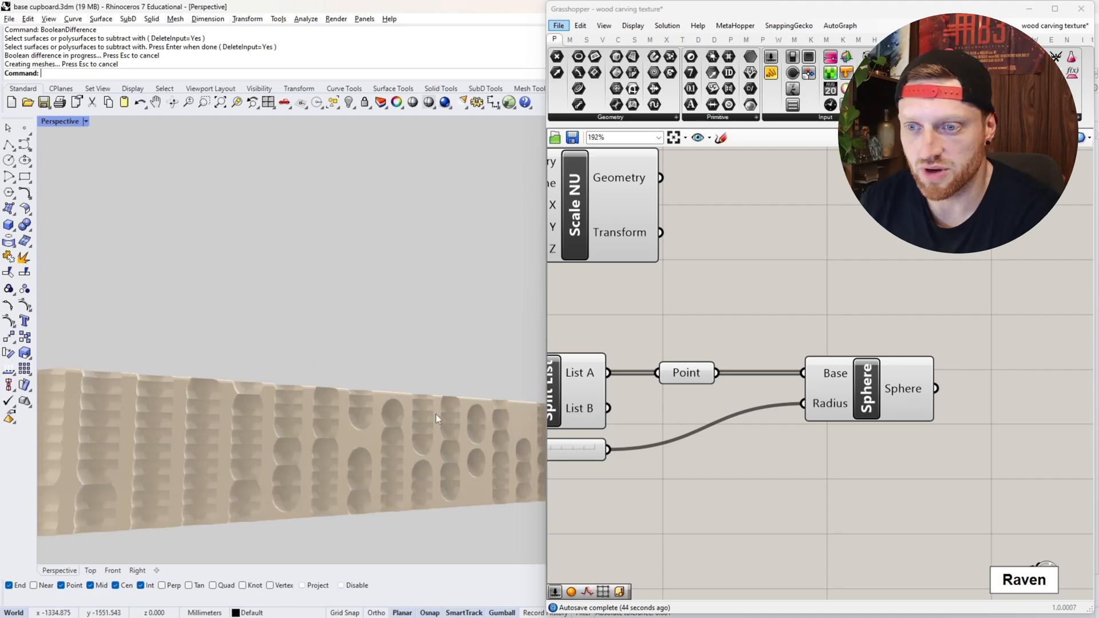
pyautogui.scroll(-5, 334, 471)
pyautogui.scroll(6, 364, 456)
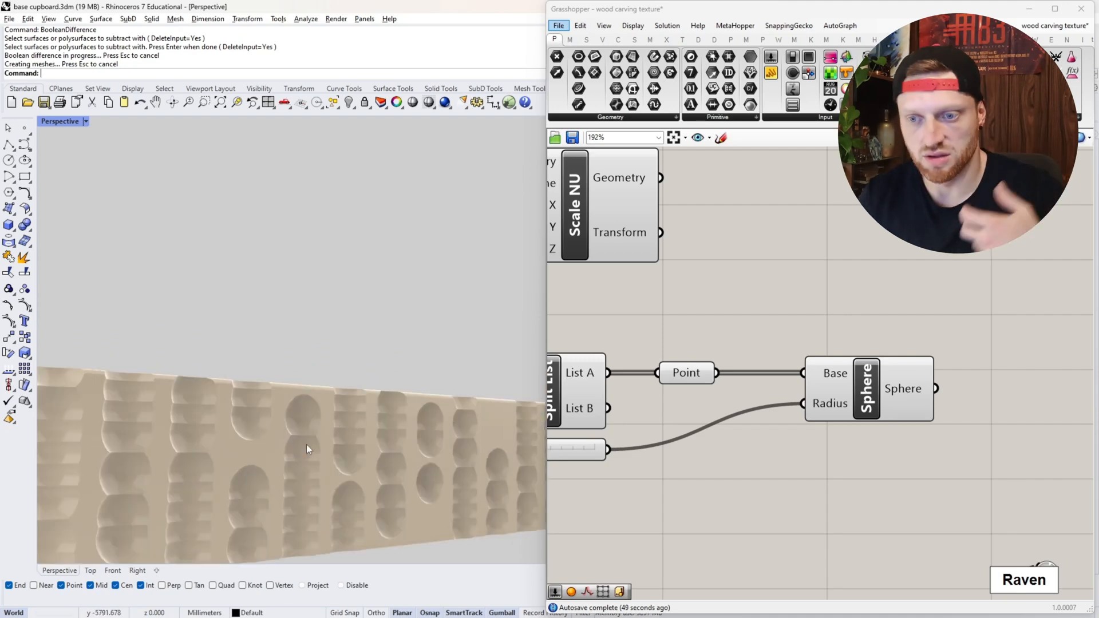
pyautogui.scroll(-5, 306, 444)
pyautogui.scroll(3, 407, 438)
pyautogui.scroll(-7, 355, 439)
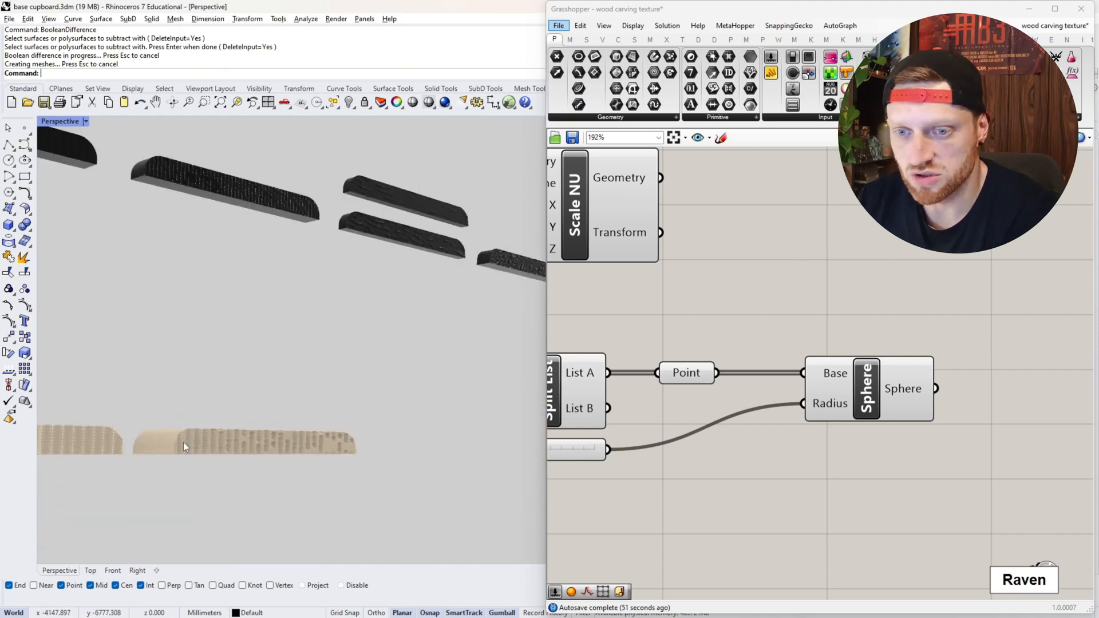
# - Scale the carved drawer block down along the Y axis to make its carving shallower
pyautogui.scroll(5, 183, 442)
pyautogui.moveTo(183, 442); pyautogui.dragTo(208, 465, button='right')
pyautogui.click(207, 466)
pyautogui.moveTo(367, 412); pyautogui.dragTo(259, 407)
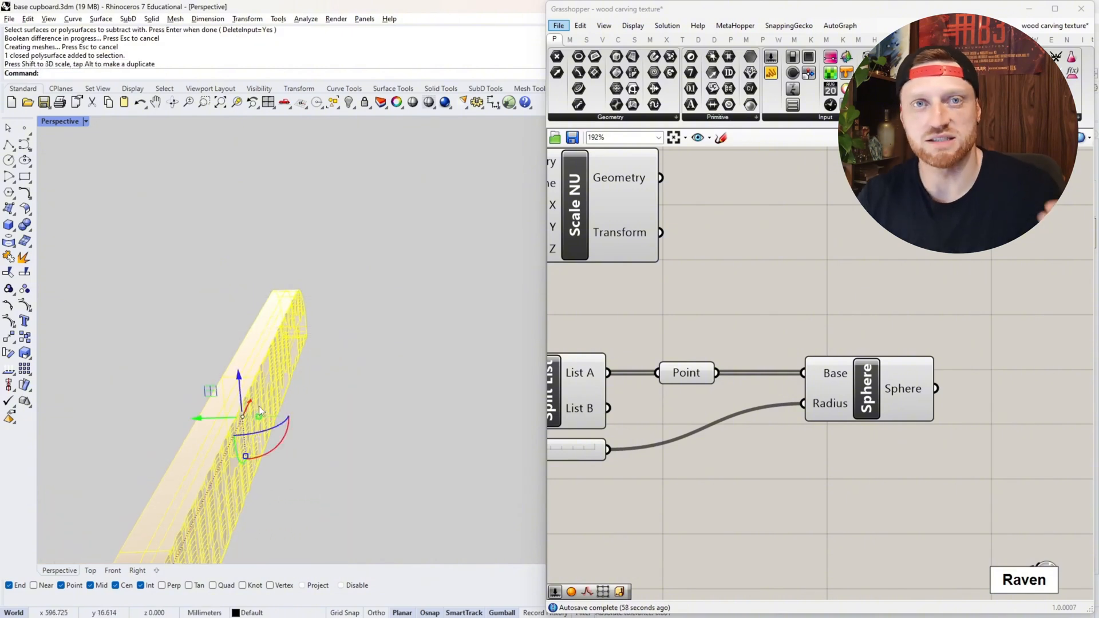
pyautogui.click(353, 408)
pyautogui.moveTo(277, 432); pyautogui.dragTo(192, 459, button='right')
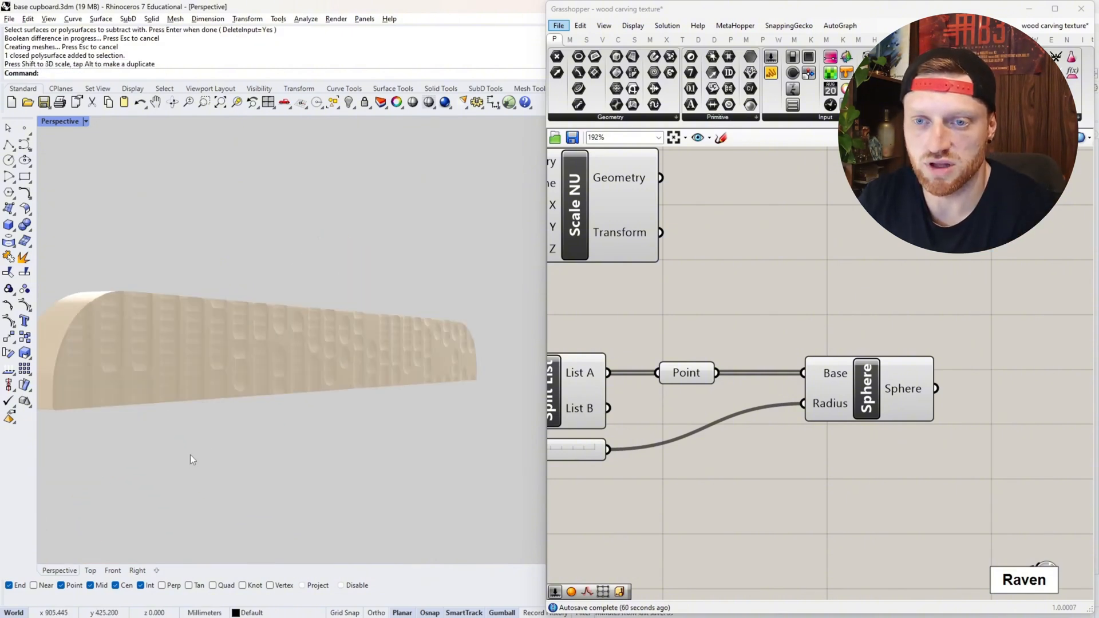
pyautogui.moveTo(262, 407); pyautogui.dragTo(286, 356, button='right')
pyautogui.scroll(-12, 277, 417)
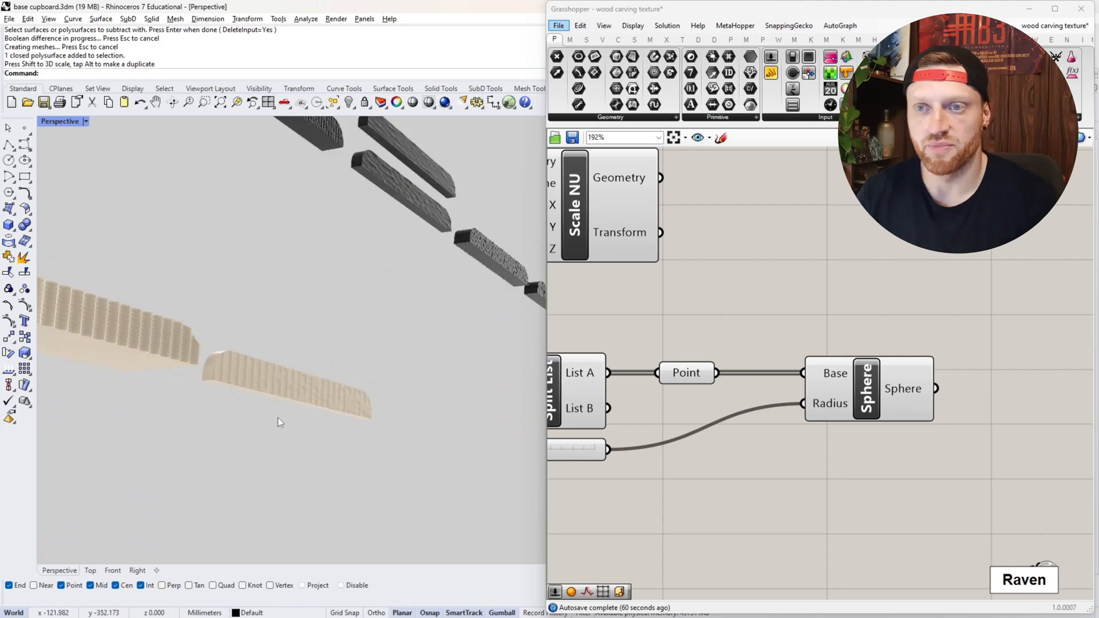
# - Examine the finished black sample panel with the randomized sphere carving, from close up and from a distance
pyautogui.scroll(10, 215, 235)
pyautogui.moveTo(388, 301); pyautogui.dragTo(316, 325, button='right')
pyautogui.scroll(6, 269, 249)
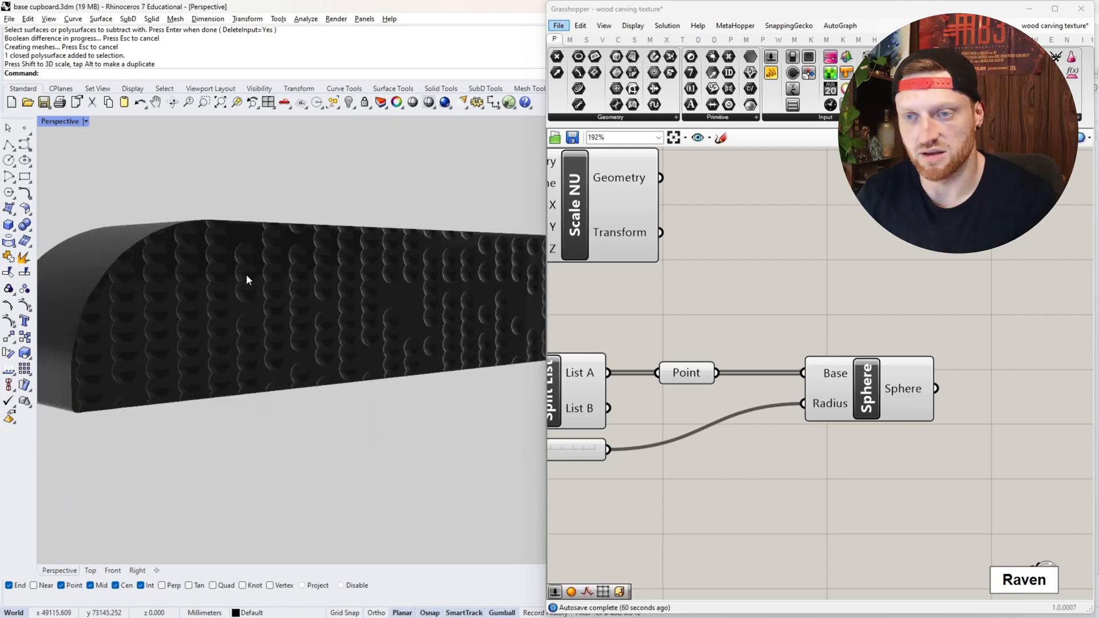
pyautogui.moveTo(246, 273); pyautogui.dragTo(405, 216, button='right')
pyautogui.moveTo(345, 273); pyautogui.dragTo(412, 257, button='right')
pyautogui.scroll(-3, 412, 257)
pyautogui.scroll(-5, 48, 290)
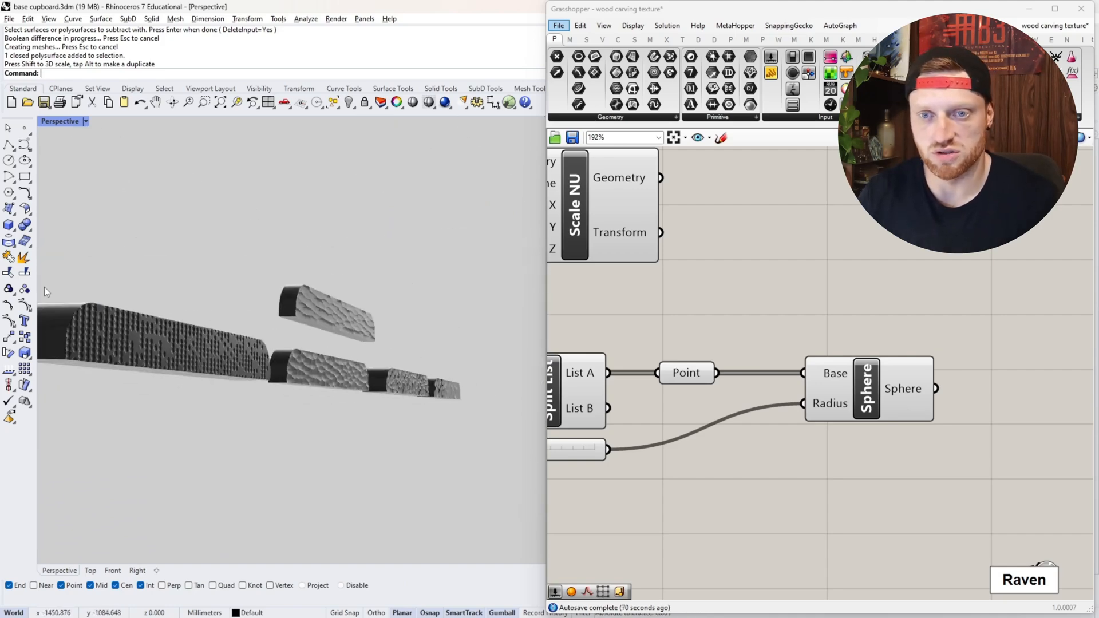
pyautogui.scroll(6, 72, 303)
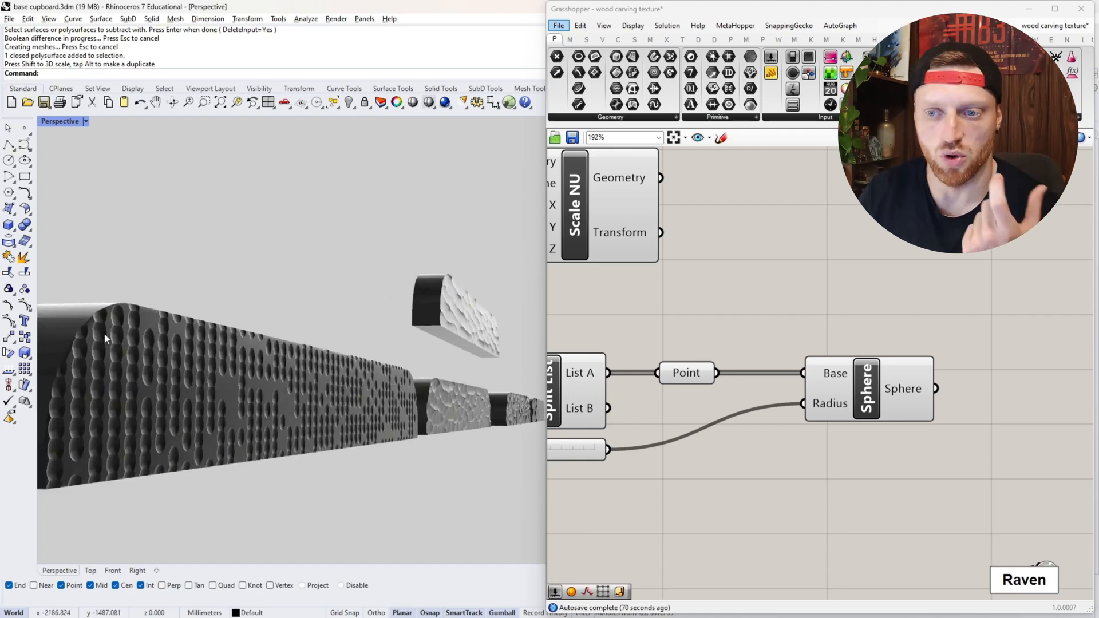
pyautogui.scroll(5, 74, 303)
pyautogui.scroll(-3, 226, 354)
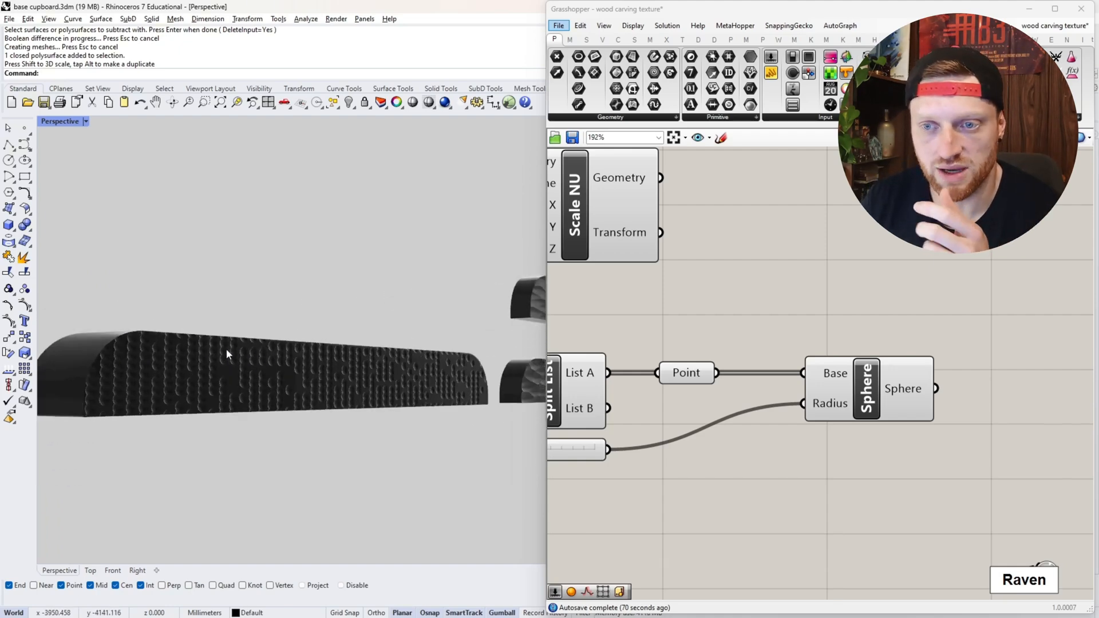
pyautogui.scroll(-1, 205, 349)
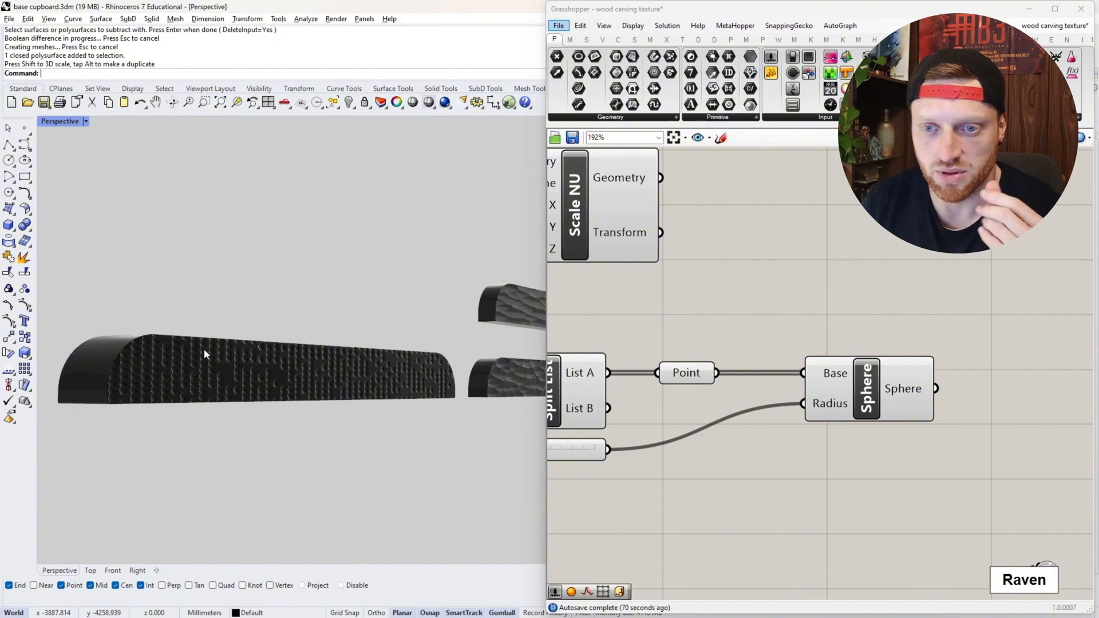
pyautogui.scroll(1, 164, 337)
pyautogui.moveTo(163, 337)
pyautogui.mouseDown(button='right')
pyautogui.moveTo(187, 333)
pyautogui.moveTo(162, 335)
pyautogui.mouseUp(button='right')
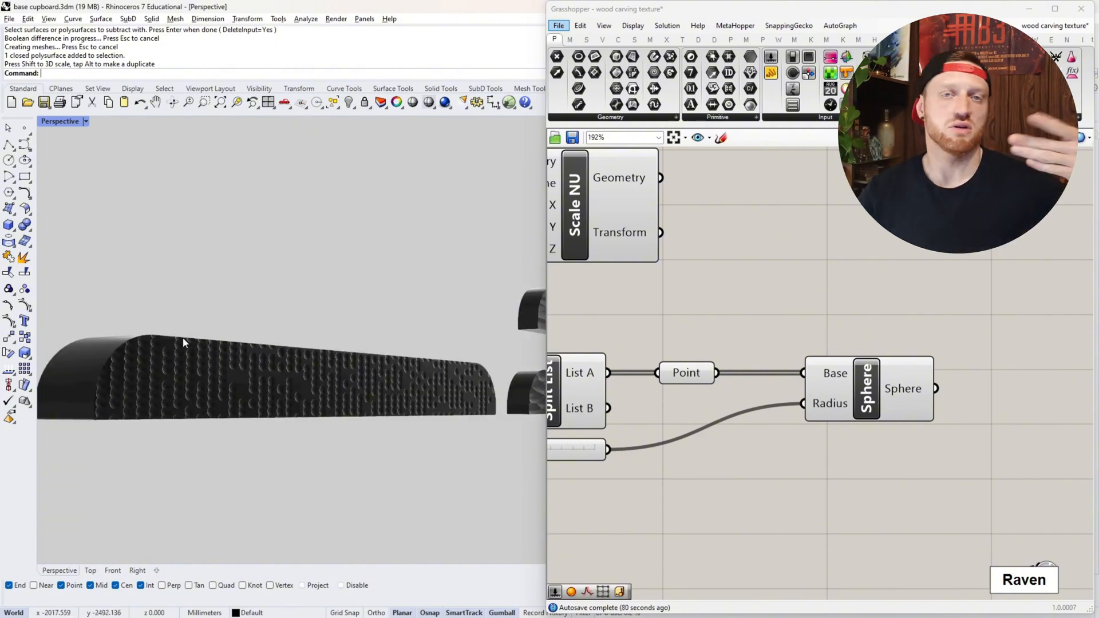
# - Inspect the flattened carved block again, followed by the plain drawer panel in front of the cupboard
pyautogui.moveTo(219, 329); pyautogui.dragTo(253, 392, button='right')
pyautogui.scroll(4, 190, 405)
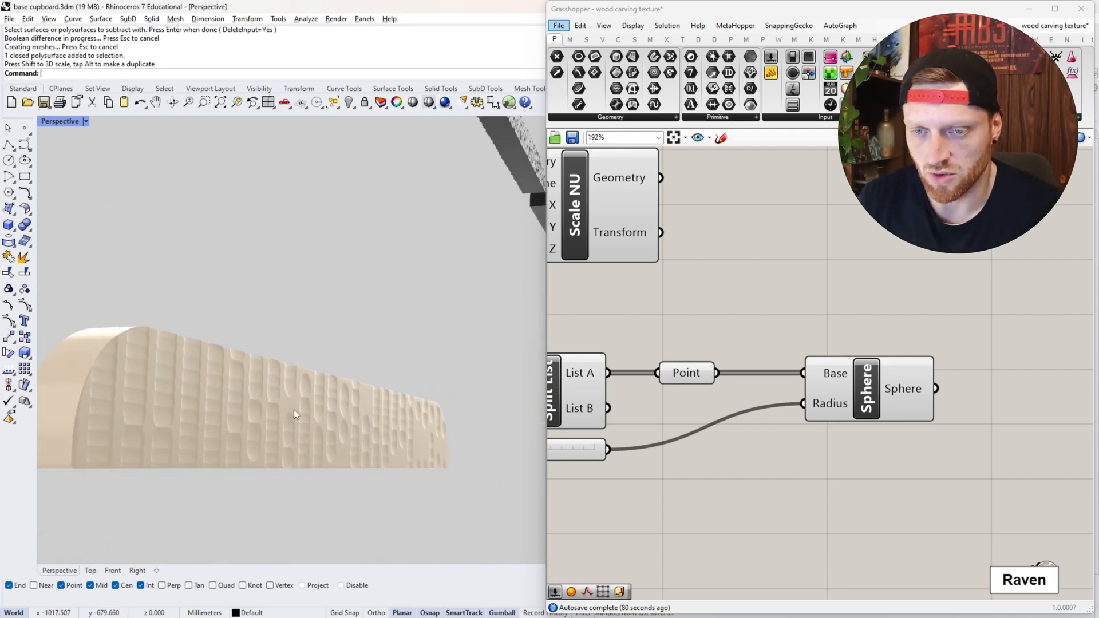
pyautogui.scroll(-5, 801, 335)
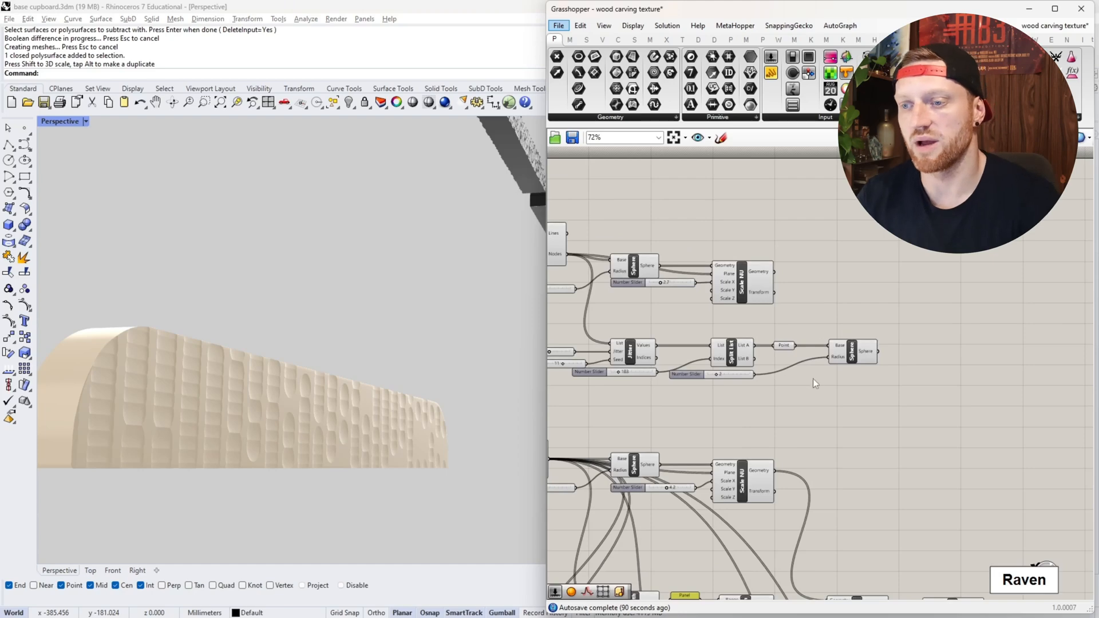
pyautogui.scroll(-4, 365, 403)
pyautogui.moveTo(365, 403); pyautogui.dragTo(361, 369, button='right')
pyautogui.scroll(5, 361, 369)
pyautogui.scroll(-5, 361, 369)
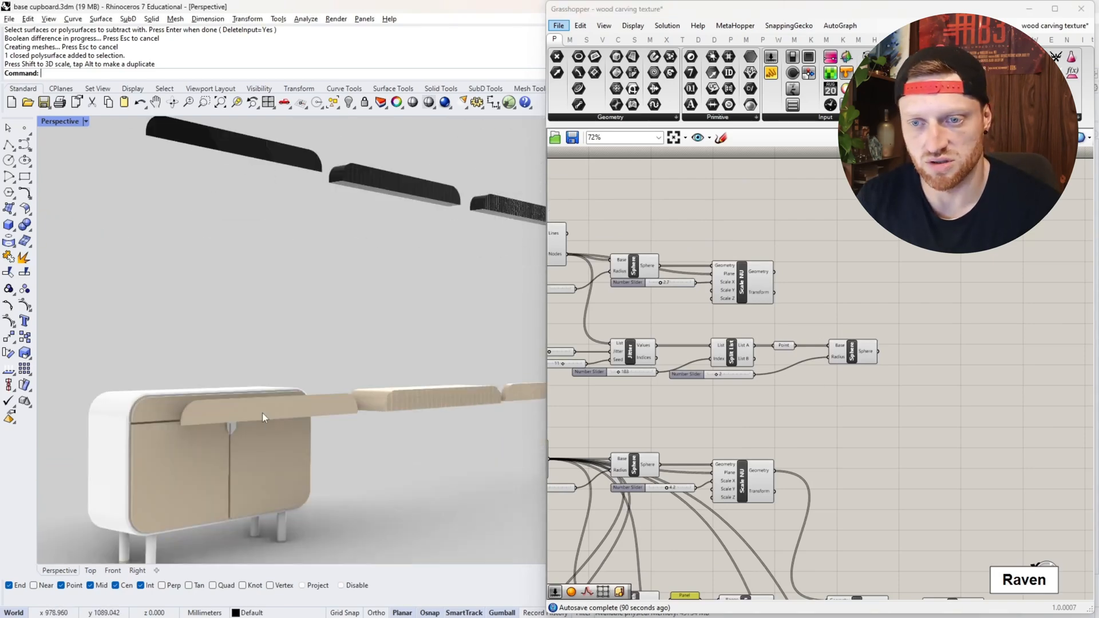
pyautogui.scroll(6, 262, 414)
pyautogui.scroll(-5, 279, 430)
pyautogui.scroll(4, 279, 433)
# - Move the YZ Plane component and the Axis number slider slightly upward beside the Bounding Rectangle component
pyautogui.scroll(-6, 880, 408)
pyautogui.scroll(9, 744, 401)
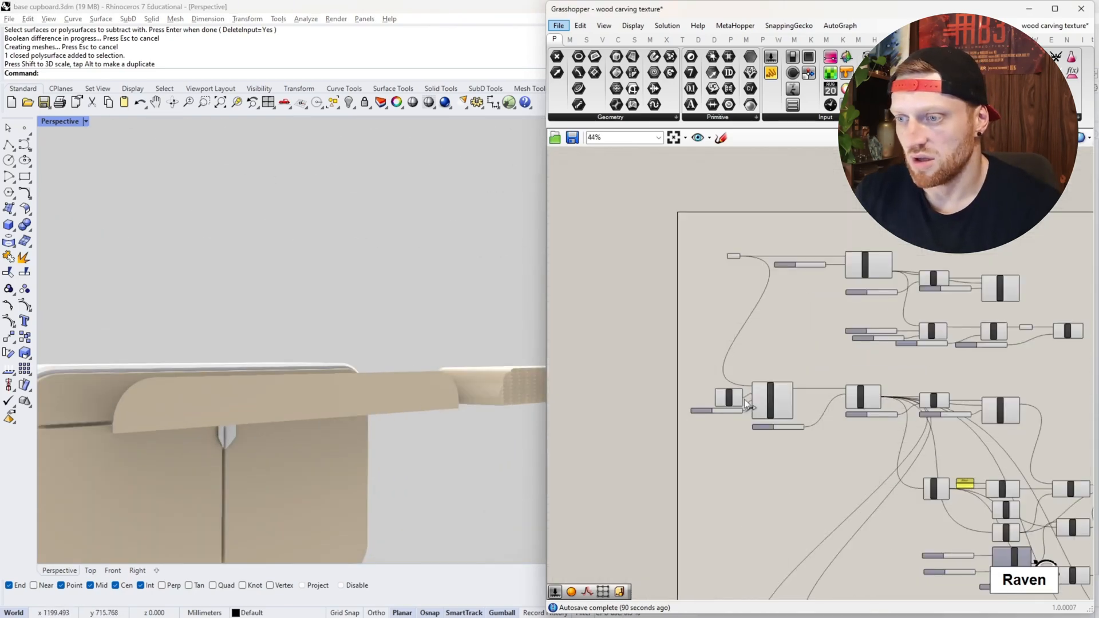
pyautogui.moveTo(682, 411); pyautogui.dragTo(680, 395)
pyautogui.moveTo(601, 444); pyautogui.dragTo(600, 422)
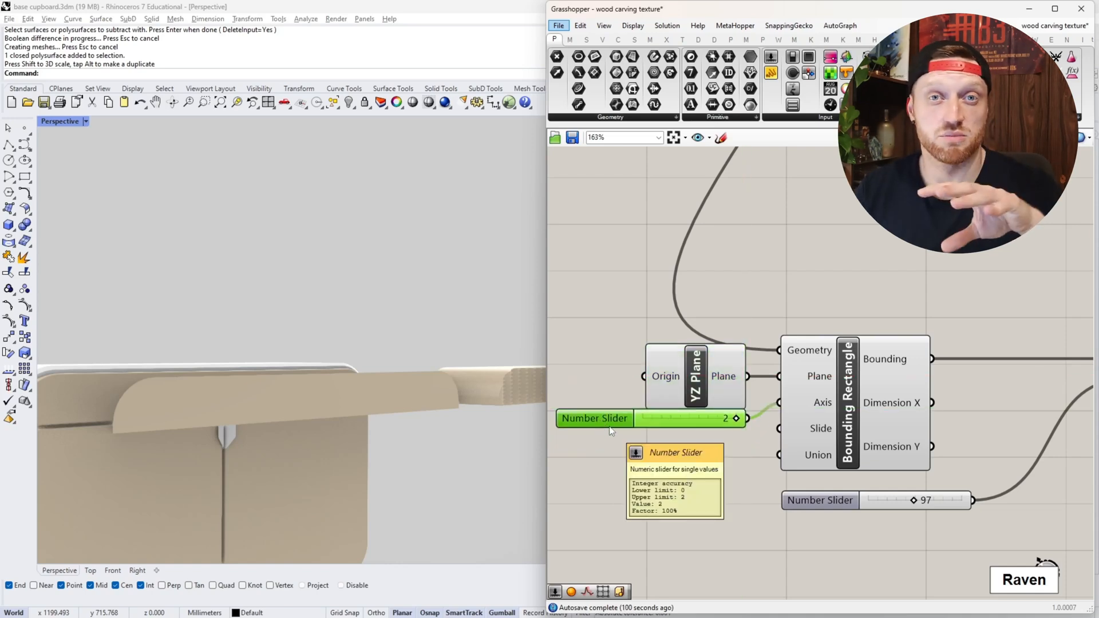
# - Examine the Surface parameter and the YZ Plane component that feed the Bounding Rectangle, along with the connected Populate 2D component
pyautogui.click(699, 379)
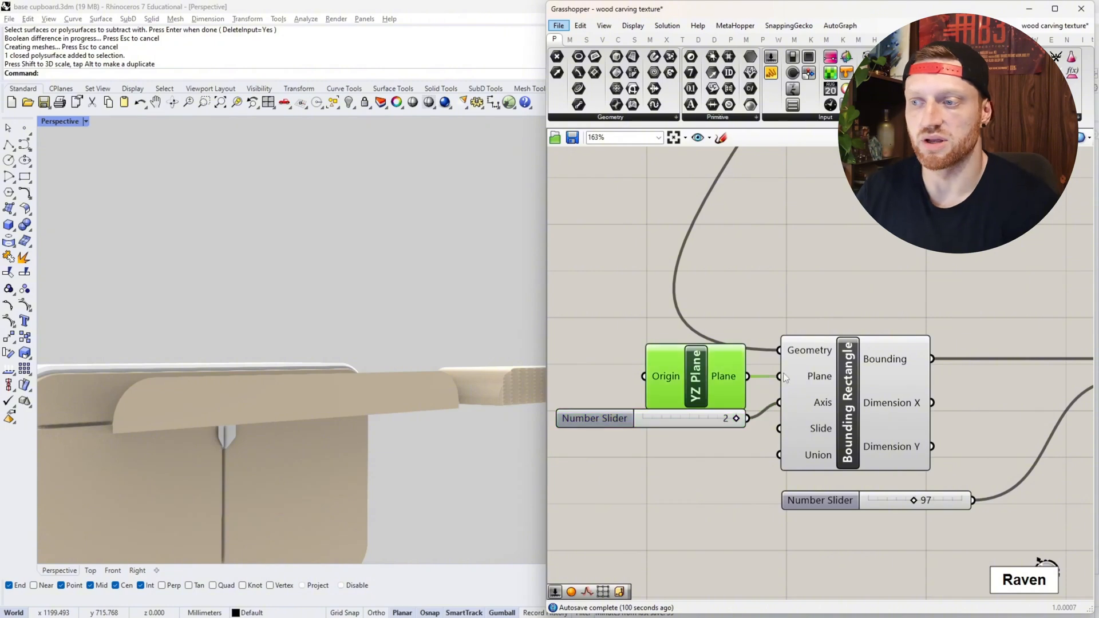
pyautogui.scroll(-5, 821, 371)
pyautogui.moveTo(837, 319); pyautogui.dragTo(787, 379, button='right')
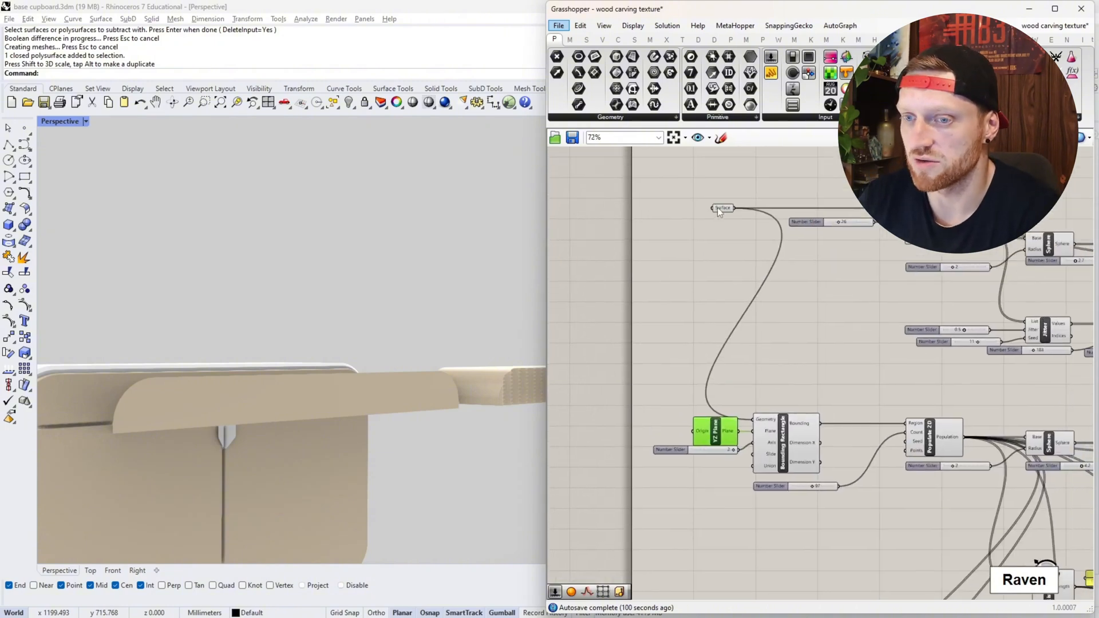
pyautogui.click(723, 208)
pyautogui.scroll(3, 933, 441)
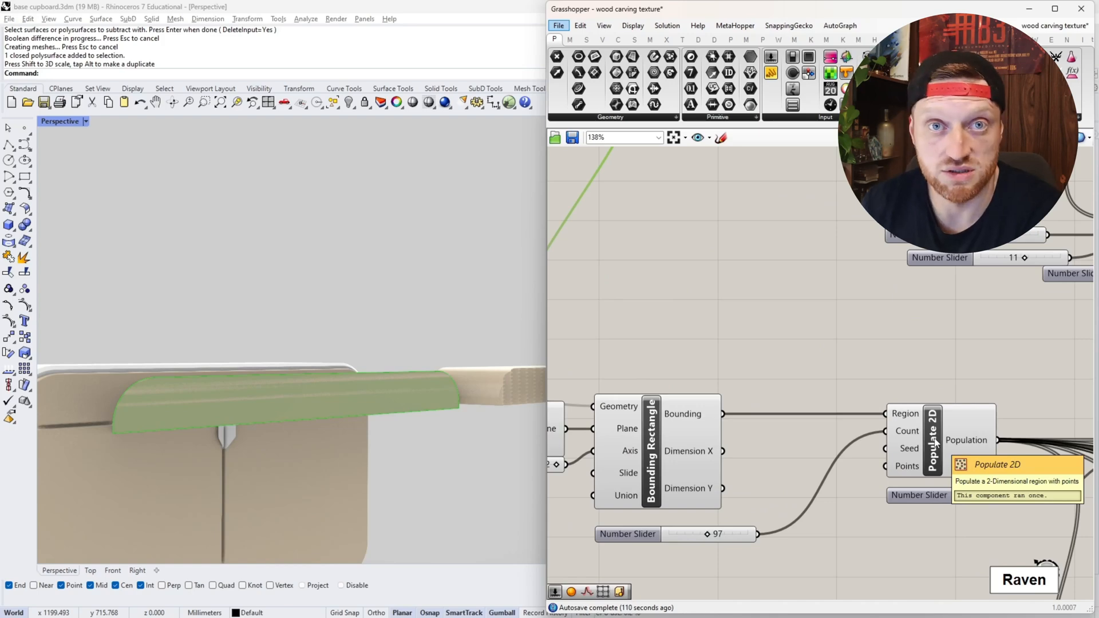
pyautogui.moveTo(894, 380); pyautogui.dragTo(920, 427, button='right')
pyautogui.scroll(-4, 917, 427)
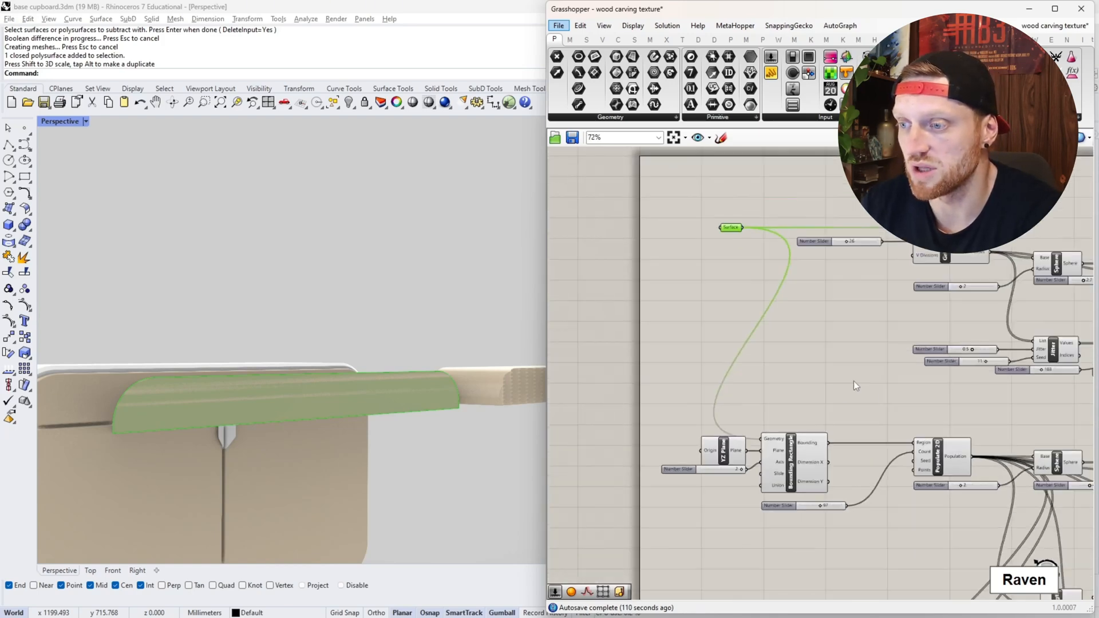
pyautogui.scroll(5, 775, 404)
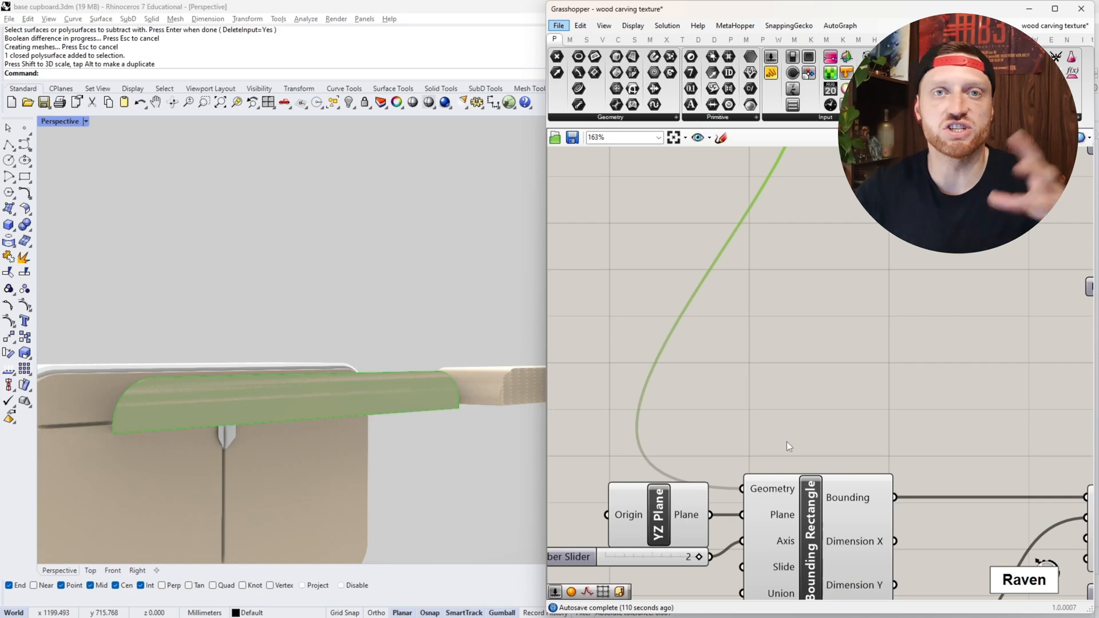
pyautogui.scroll(-4, 778, 441)
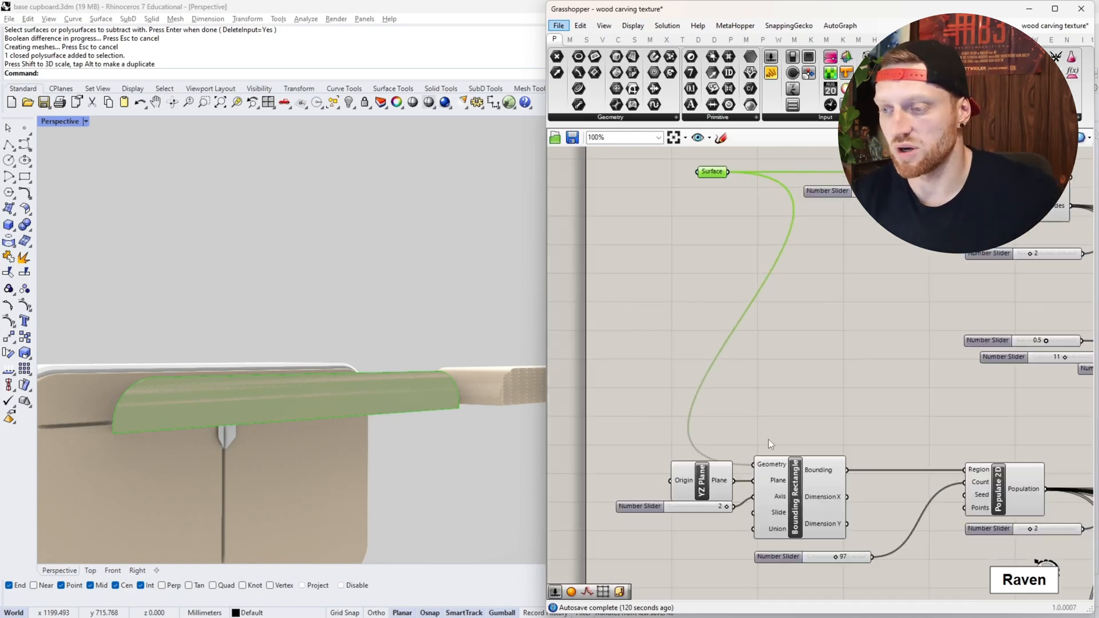
# - Preview the Bounding Rectangle around the drawer front and read the description of its Axis input
pyautogui.scroll(5, 768, 438)
pyautogui.click(750, 451)
pyautogui.scroll(-3, 754, 390)
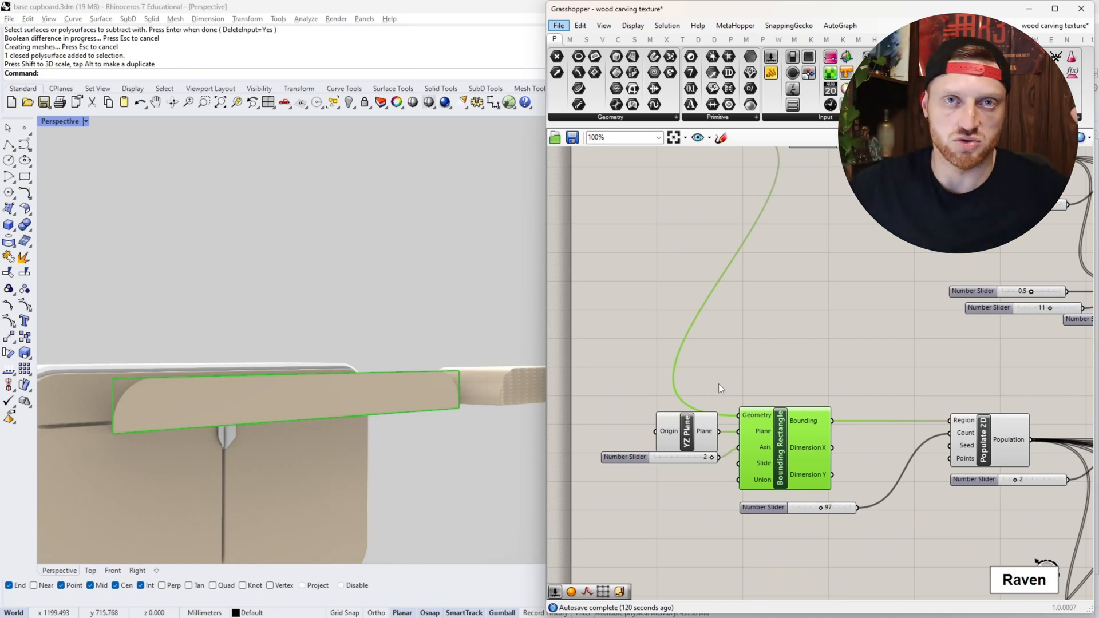
pyautogui.scroll(-3, 701, 442)
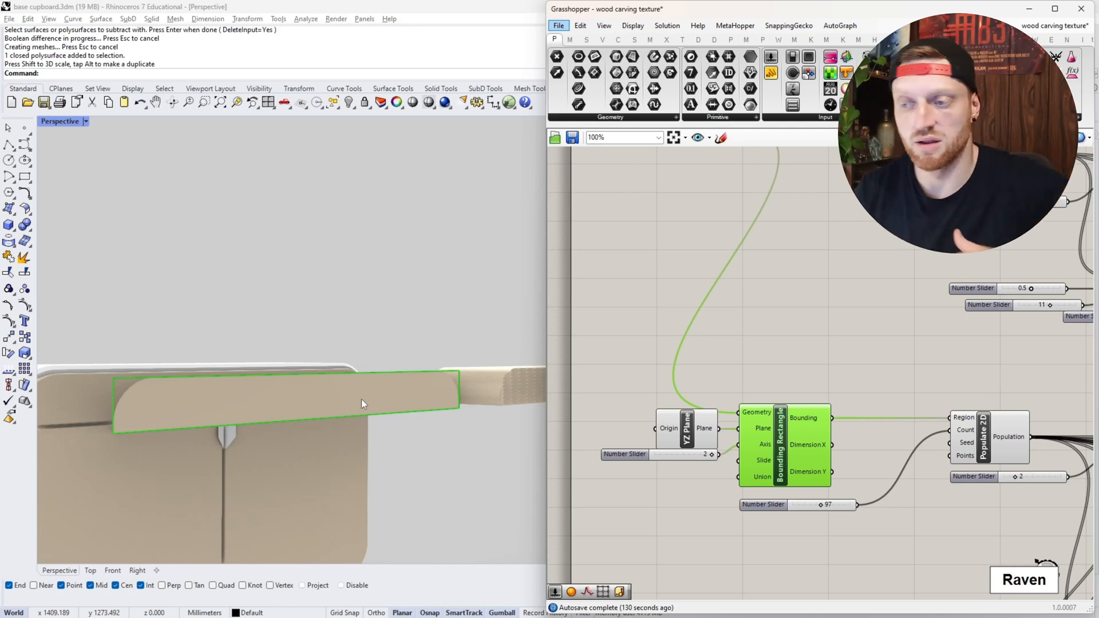
pyautogui.scroll(3, 753, 423)
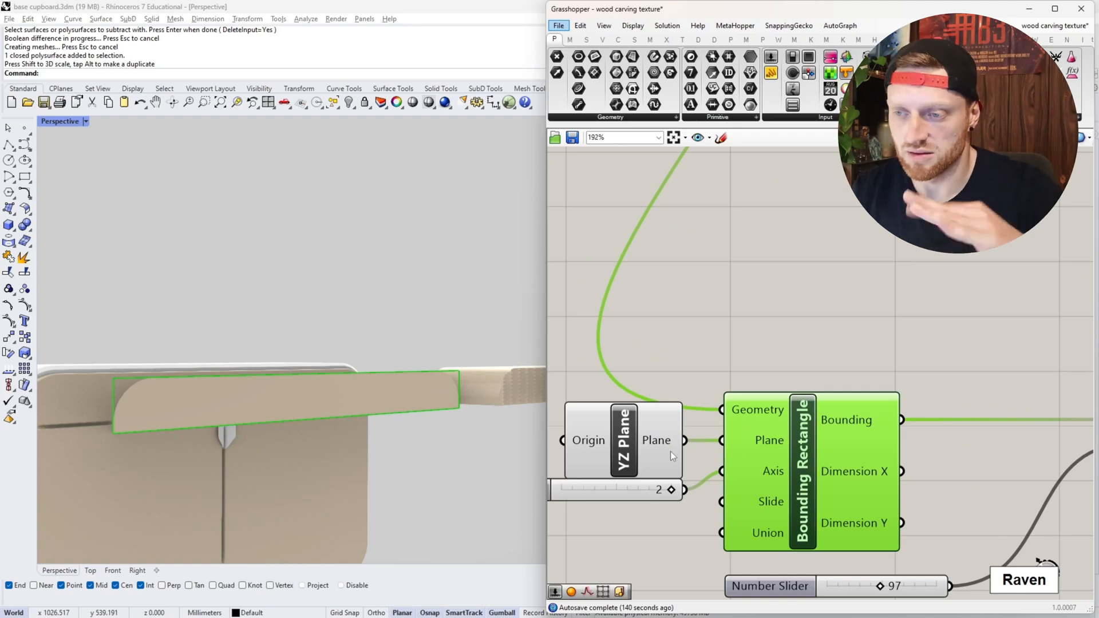
pyautogui.scroll(-3, 720, 492)
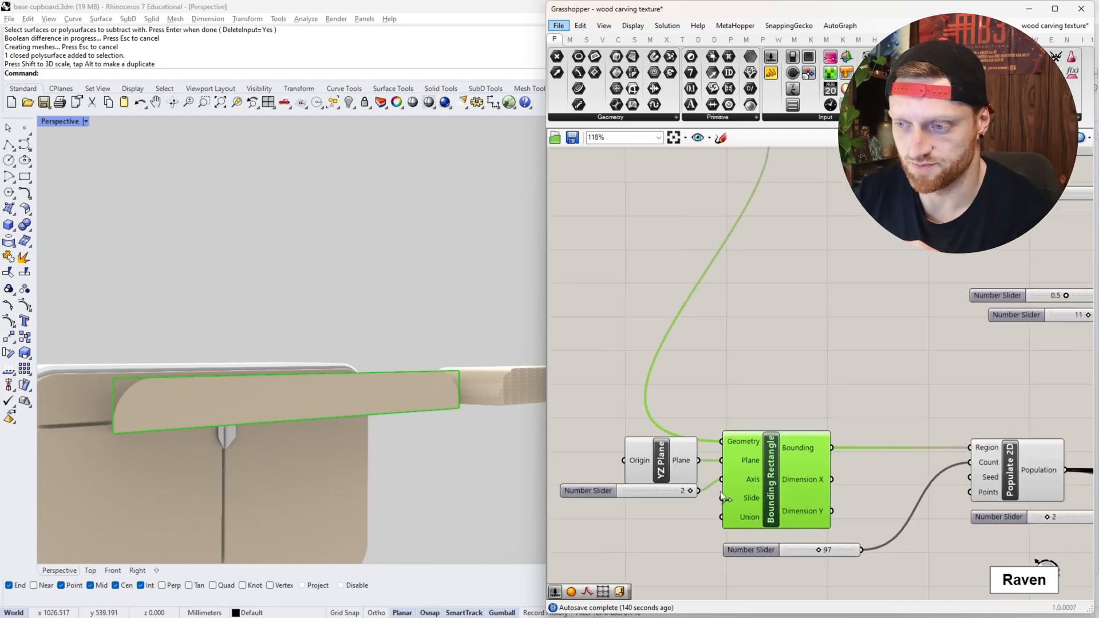
pyautogui.moveTo(720, 492); pyautogui.dragTo(809, 489, button='right')
pyautogui.scroll(3, 809, 489)
pyautogui.scroll(3, 771, 488)
pyautogui.moveTo(919, 458)
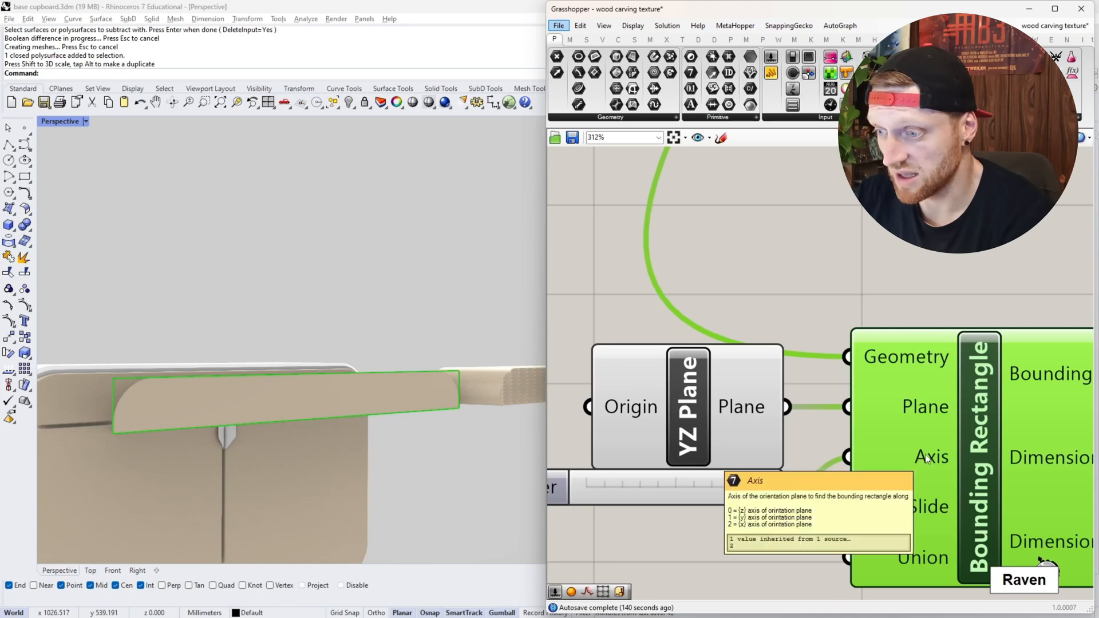
pyautogui.scroll(-3, 926, 458)
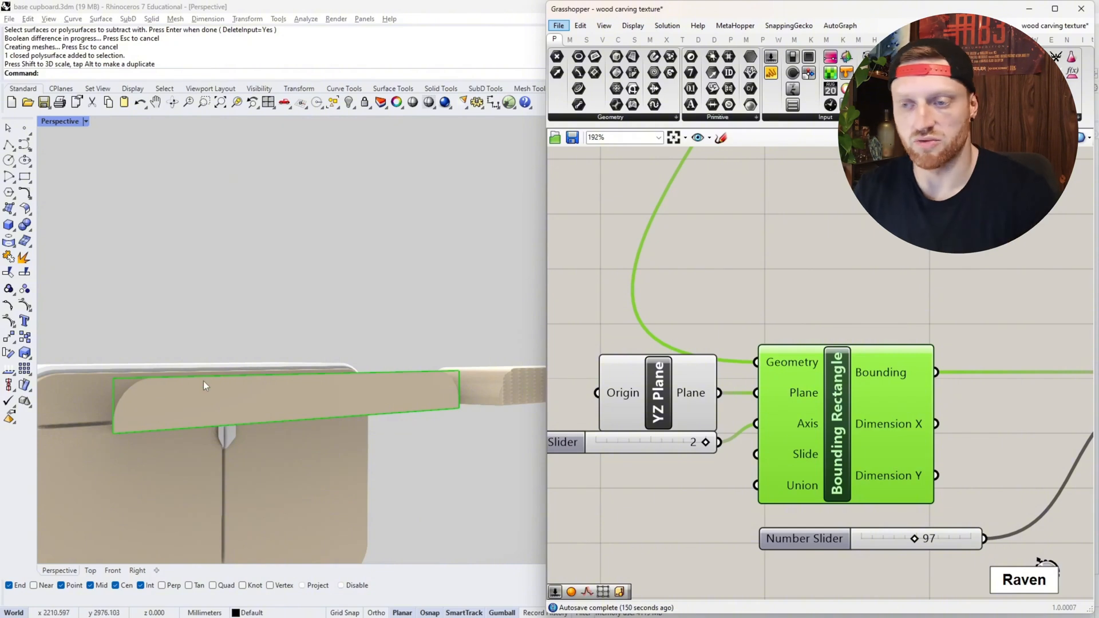
# - Rotate the drawer front surface so it lies flat, and view its new orientation relative to the cupboard
pyautogui.scroll(-2, 204, 380)
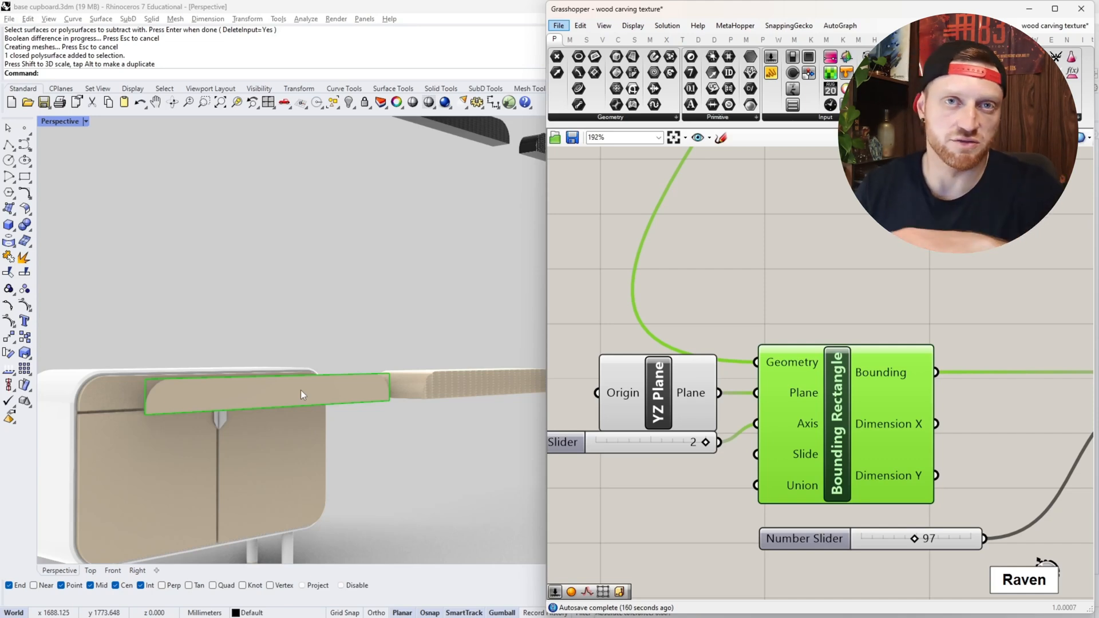
pyautogui.scroll(-5, 289, 394)
pyautogui.scroll(3, 272, 399)
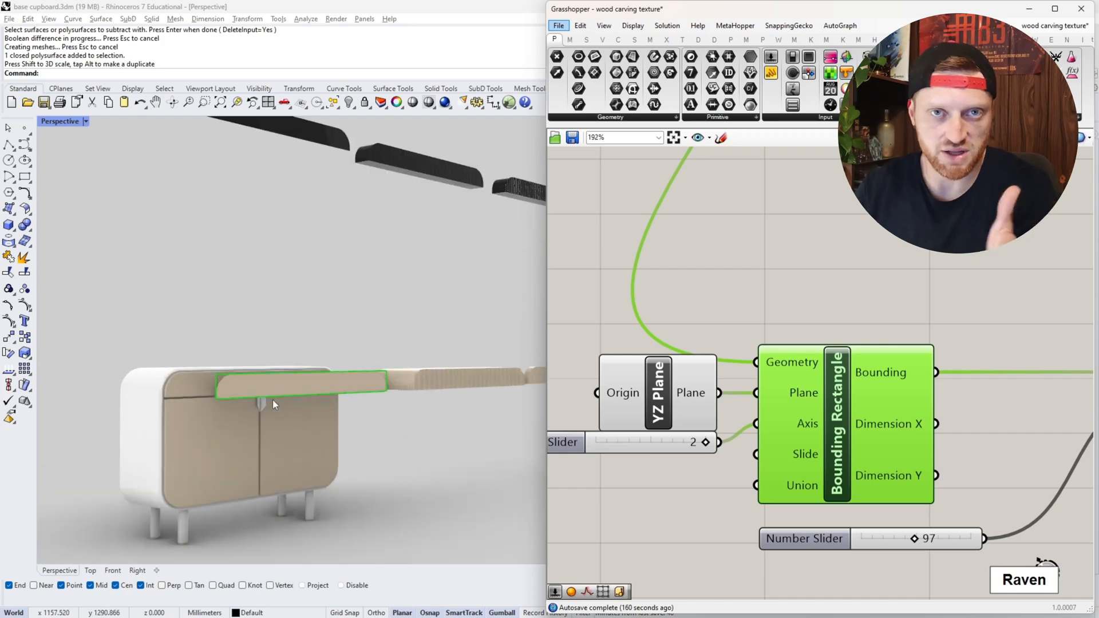
pyautogui.click(292, 382)
pyautogui.scroll(6, 289, 377)
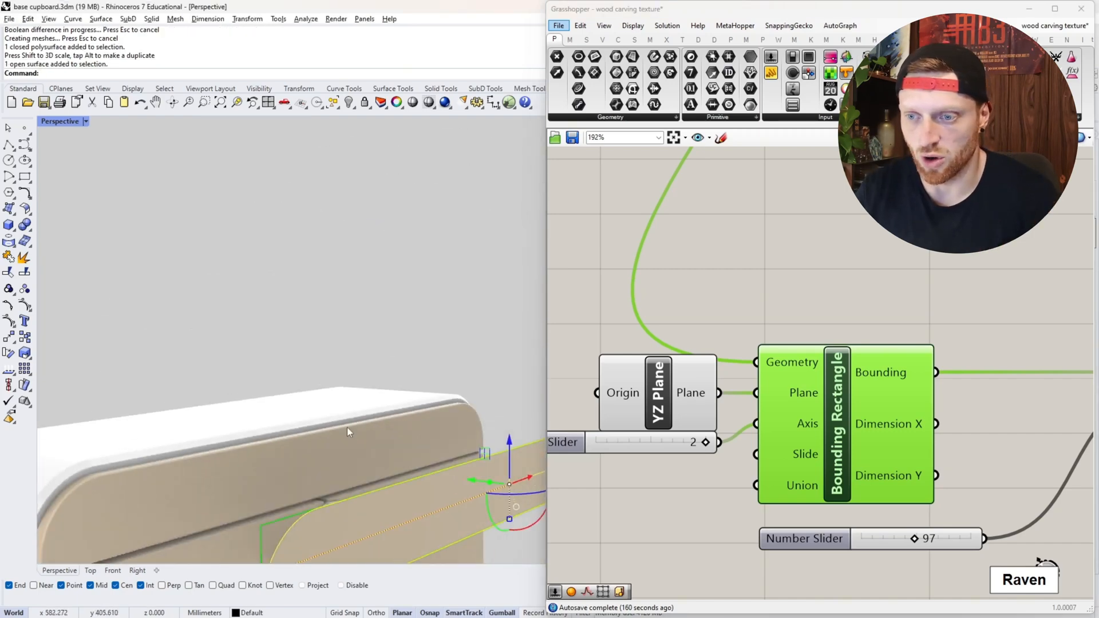
pyautogui.moveTo(481, 494); pyautogui.dragTo(492, 449)
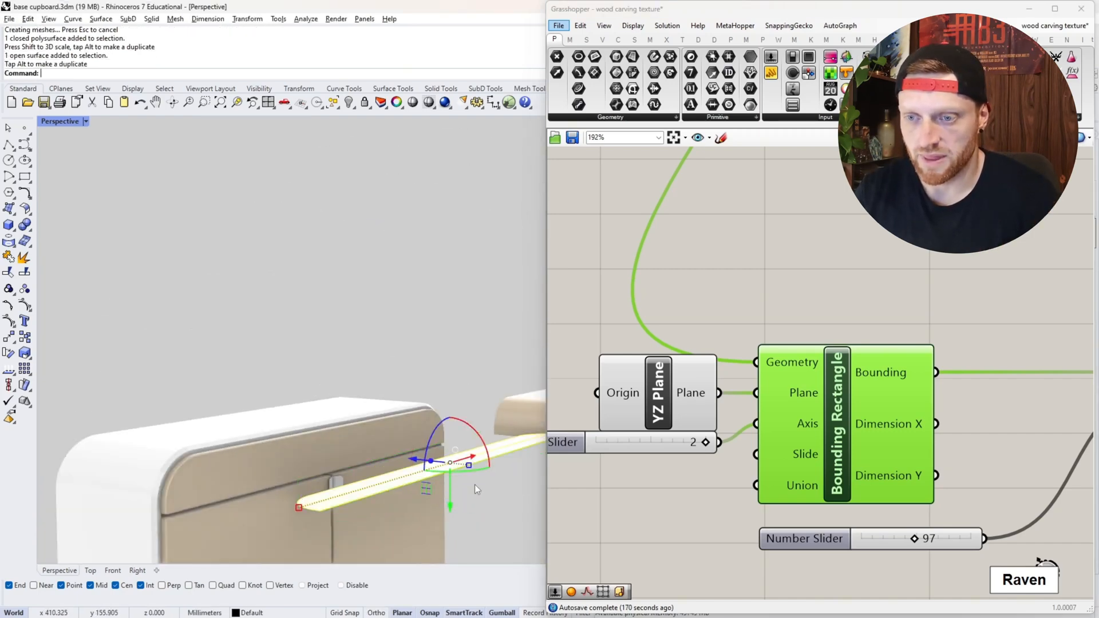
pyautogui.scroll(-5, 450, 475)
pyautogui.scroll(7, 457, 493)
pyautogui.scroll(-3, 456, 493)
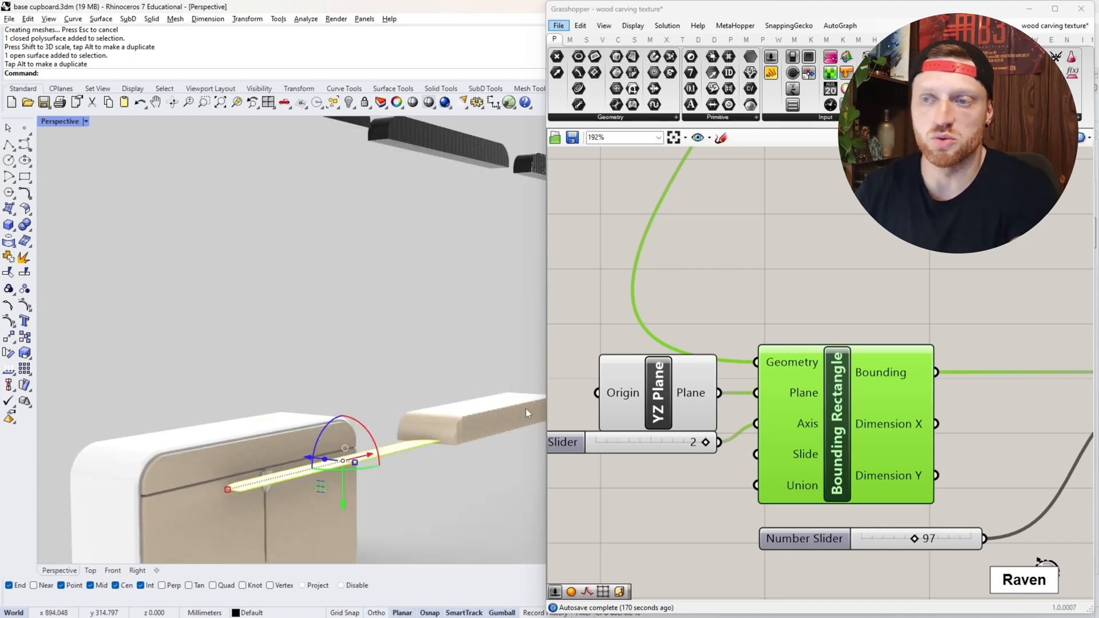
pyautogui.scroll(5, 254, 493)
pyautogui.scroll(-4, 296, 449)
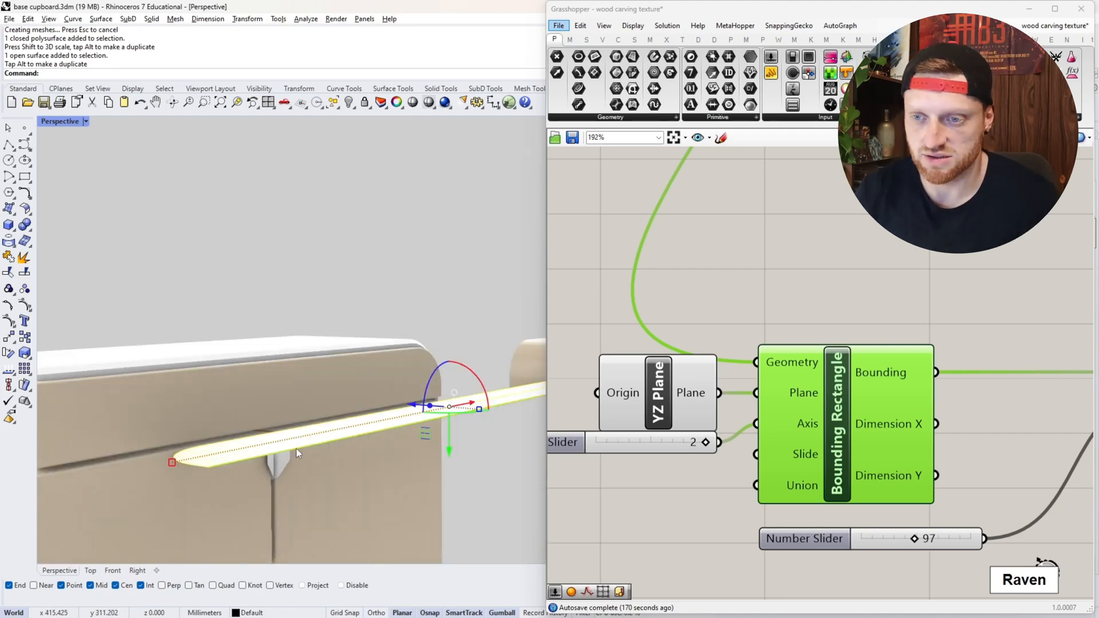
pyautogui.scroll(5, 240, 468)
pyautogui.scroll(-4, 154, 465)
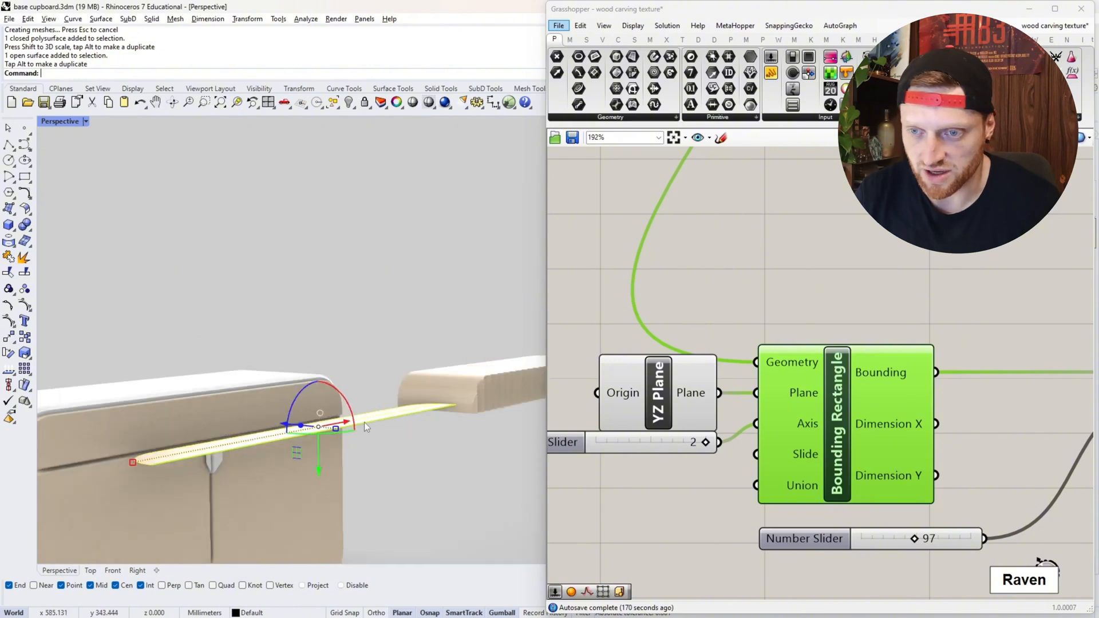
# - Rotate the drawer front surface back upright and deselect it
pyautogui.moveTo(345, 396); pyautogui.dragTo(368, 453)
pyautogui.click(367, 453)
pyautogui.scroll(-7, 216, 403)
# - Preview the Populate 2D component and examine how its points are scattered across the drawer front
pyautogui.scroll(-2, 687, 424)
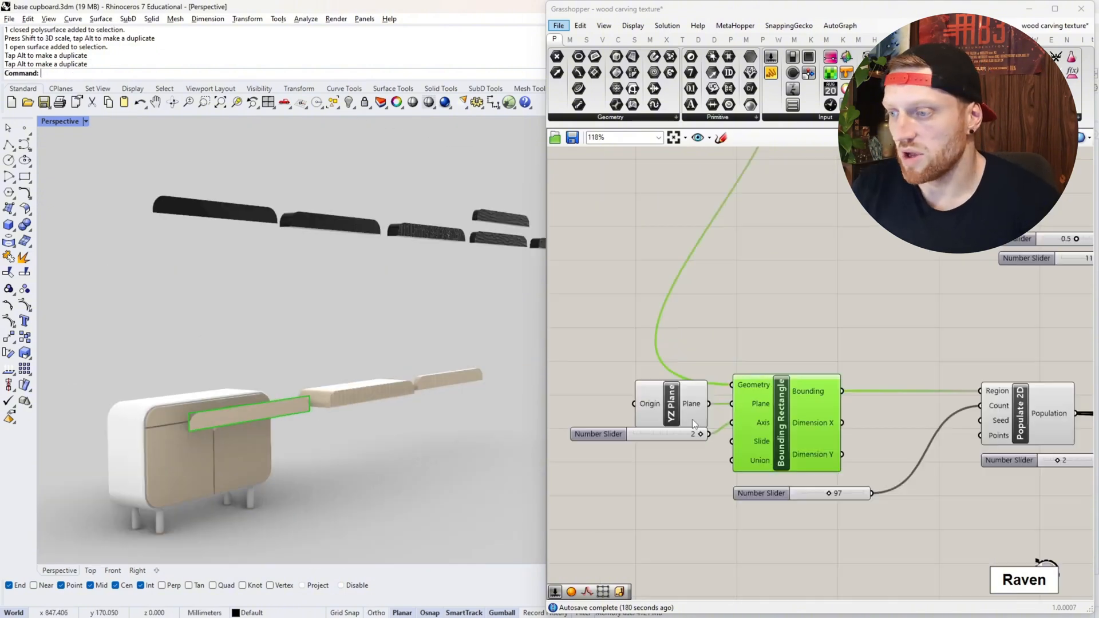
pyautogui.moveTo(1030, 433); pyautogui.dragTo(936, 428, button='right')
pyautogui.scroll(2, 927, 399)
pyautogui.scroll(3, 928, 394)
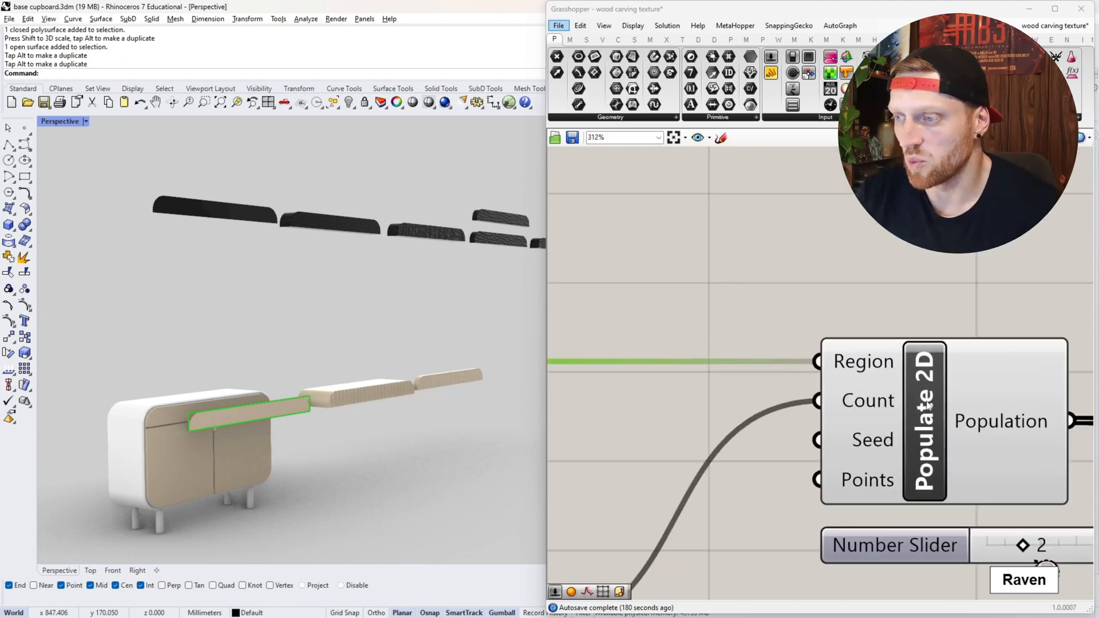
pyautogui.click(929, 401)
pyautogui.scroll(-2, 322, 411)
pyautogui.scroll(8, 341, 405)
pyautogui.scroll(-8, 312, 398)
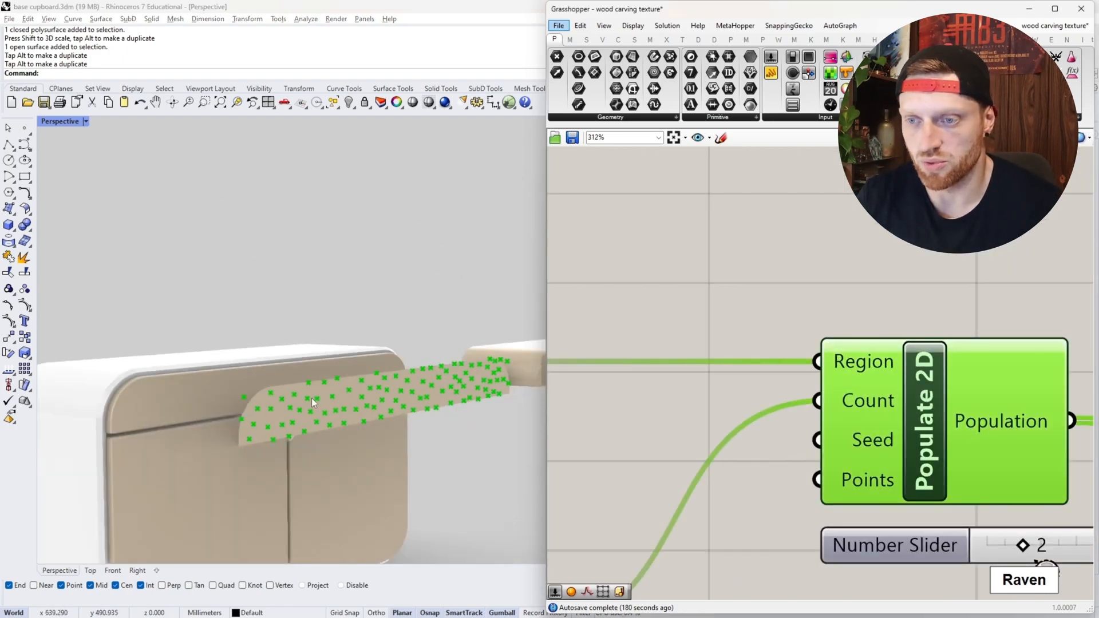
pyautogui.scroll(5, 343, 397)
pyautogui.moveTo(367, 396)
pyautogui.mouseDown(button='right')
pyautogui.moveTo(283, 388)
pyautogui.moveTo(375, 397)
pyautogui.mouseUp(button='right')
pyautogui.scroll(-5, 381, 400)
pyautogui.scroll(4, 214, 399)
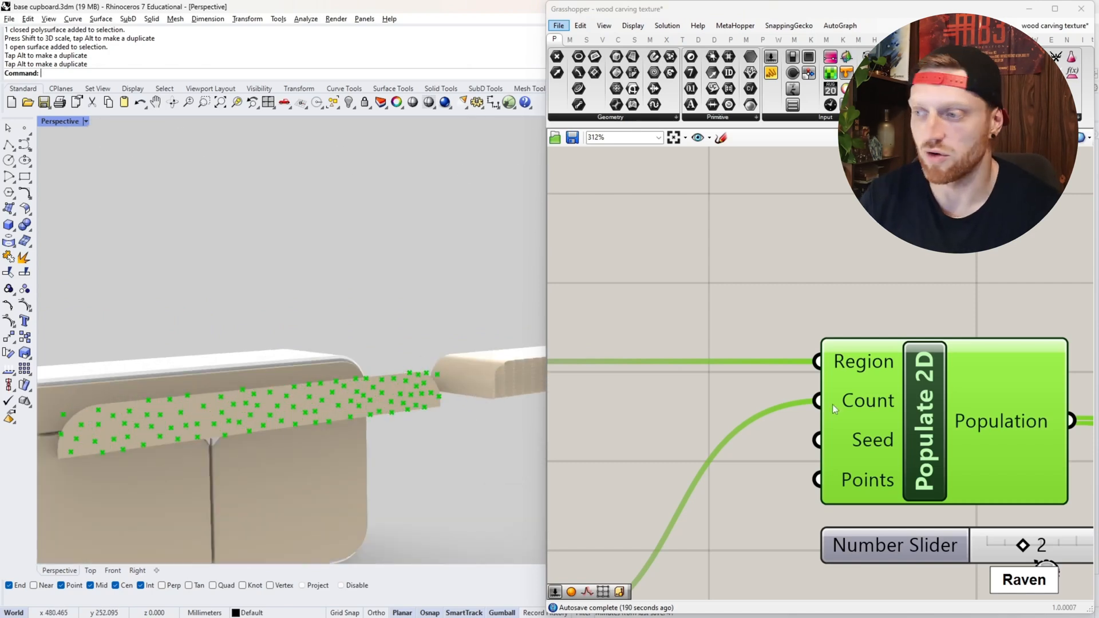
# - Set the Count slider of Populate 2D to 117 and check the point distribution on the drawer front
pyautogui.scroll(-2, 846, 391)
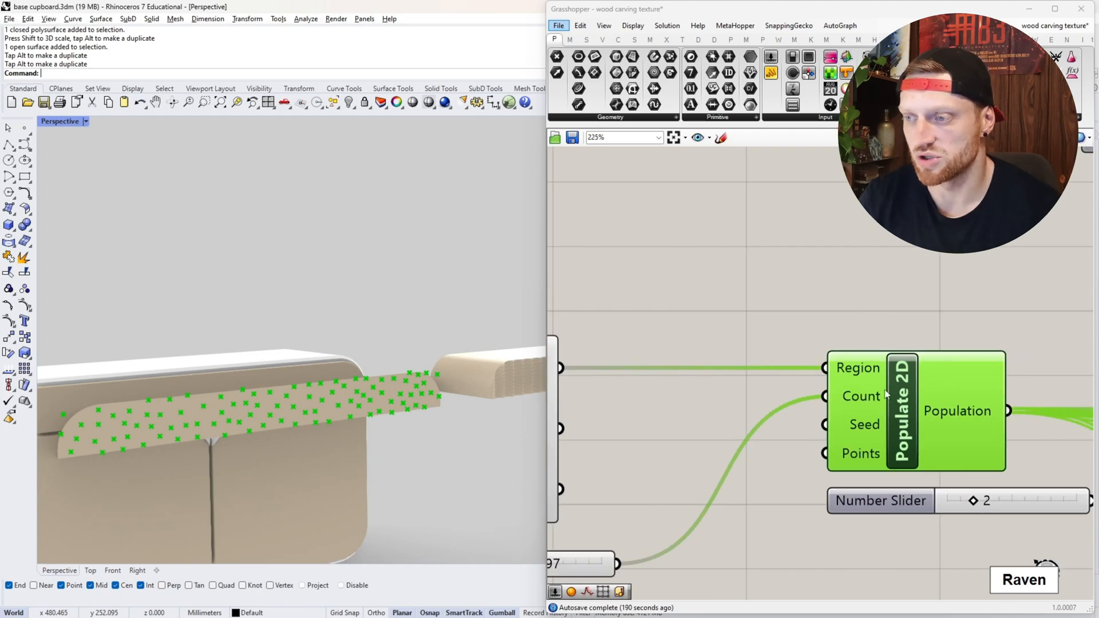
pyautogui.moveTo(727, 465); pyautogui.dragTo(962, 352, button='right')
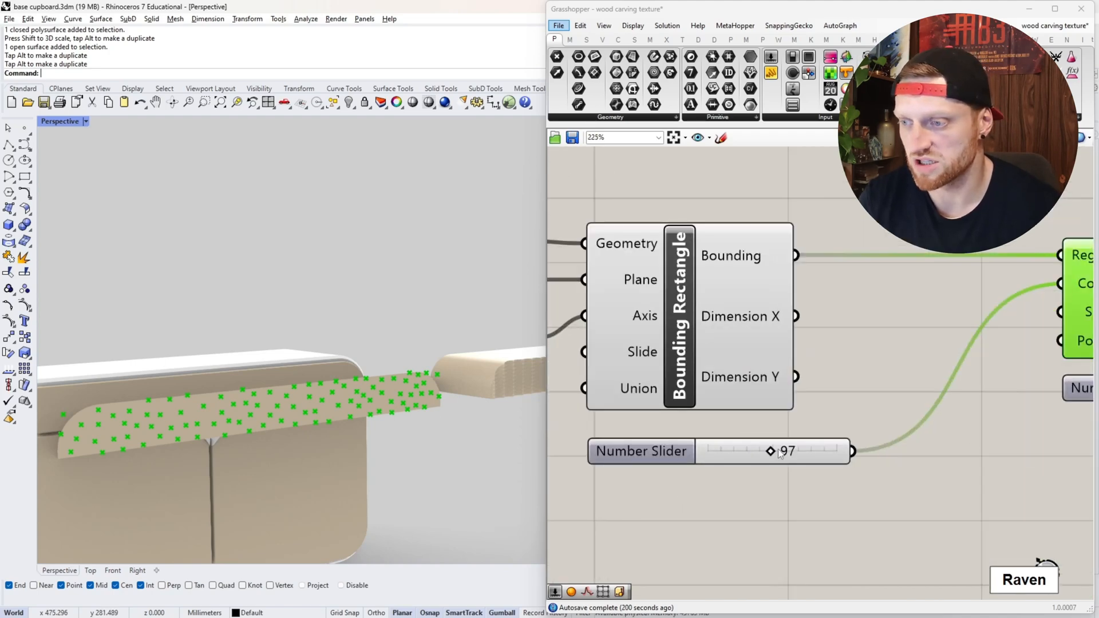
pyautogui.moveTo(779, 453); pyautogui.dragTo(787, 452)
pyautogui.scroll(-3, 696, 427)
pyautogui.scroll(3, 915, 398)
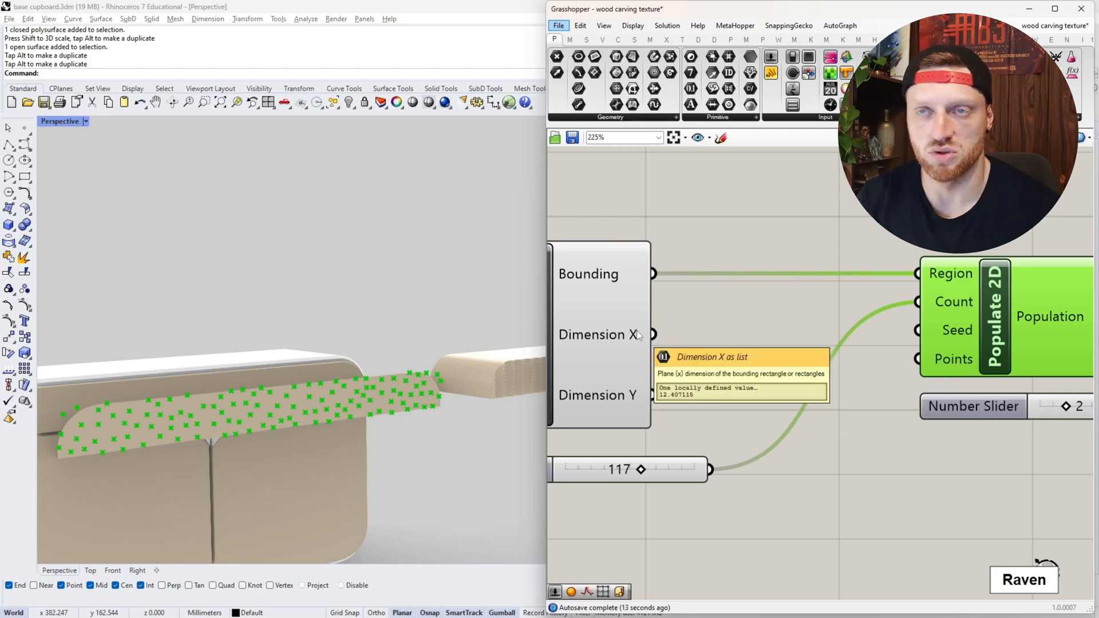
pyautogui.scroll(-3, 521, 323)
pyautogui.scroll(3, 623, 347)
pyautogui.scroll(-2, 231, 342)
pyautogui.scroll(3, 352, 333)
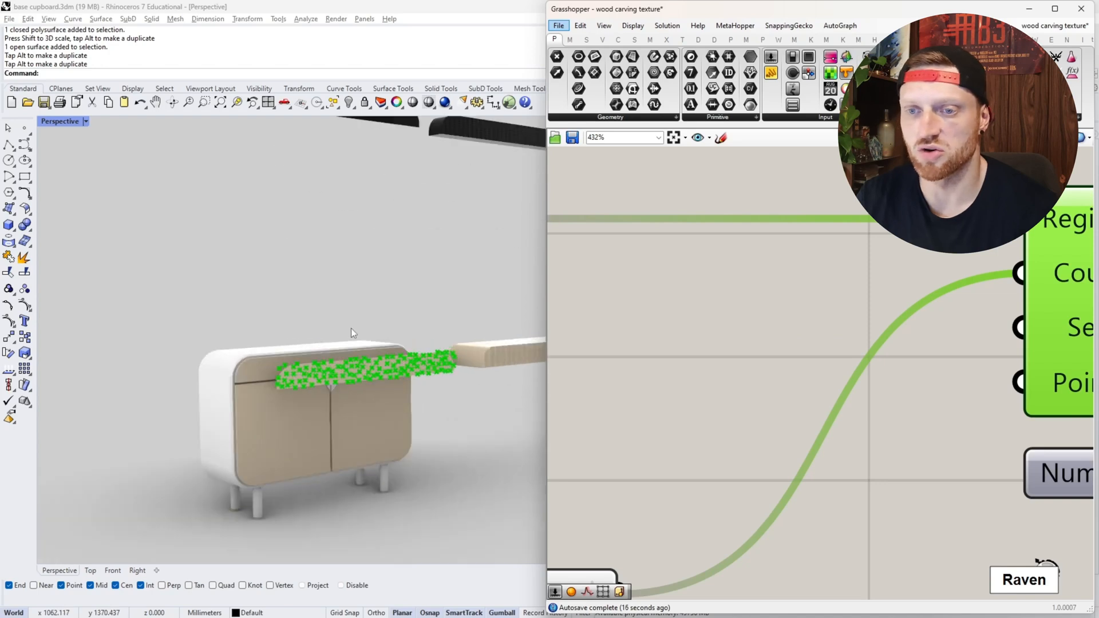
pyautogui.scroll(3, 355, 338)
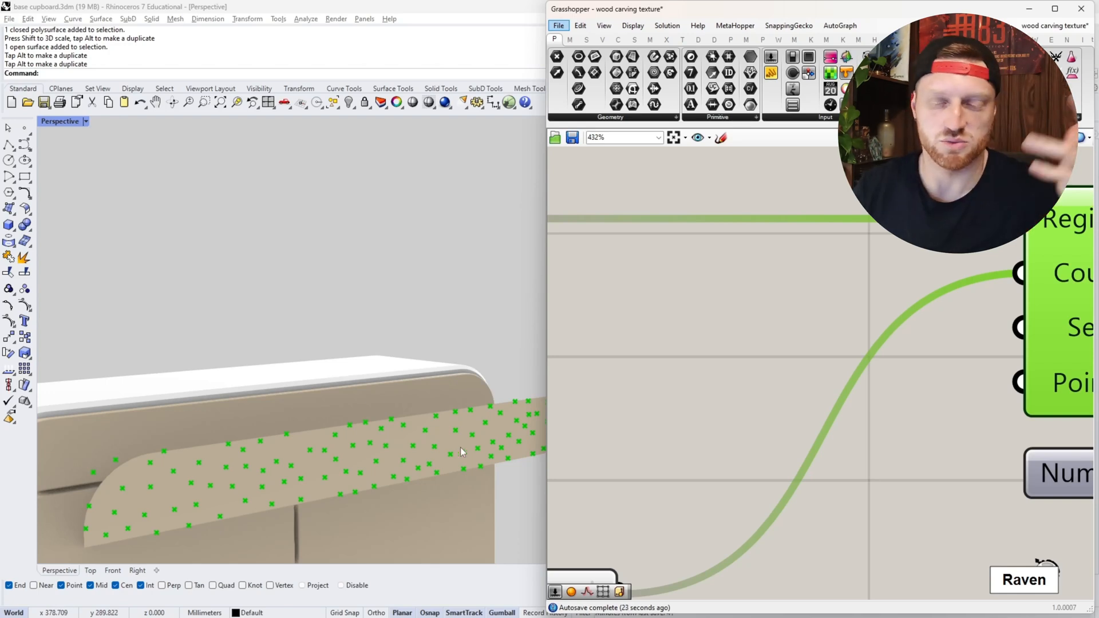
# - Preview the Sphere component connected to Populate 2D and examine the spheres covering the drawer front
pyautogui.scroll(-3, 699, 405)
pyautogui.moveTo(916, 404); pyautogui.dragTo(762, 398, button='right')
pyautogui.moveTo(812, 374); pyautogui.dragTo(701, 348, button='right')
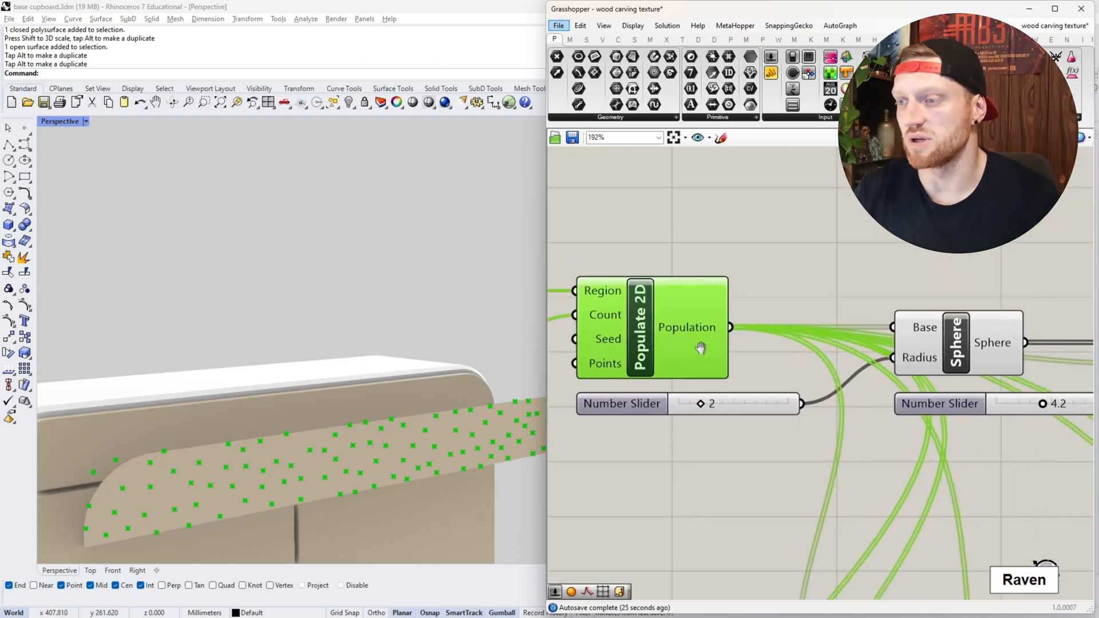
pyautogui.click(984, 339)
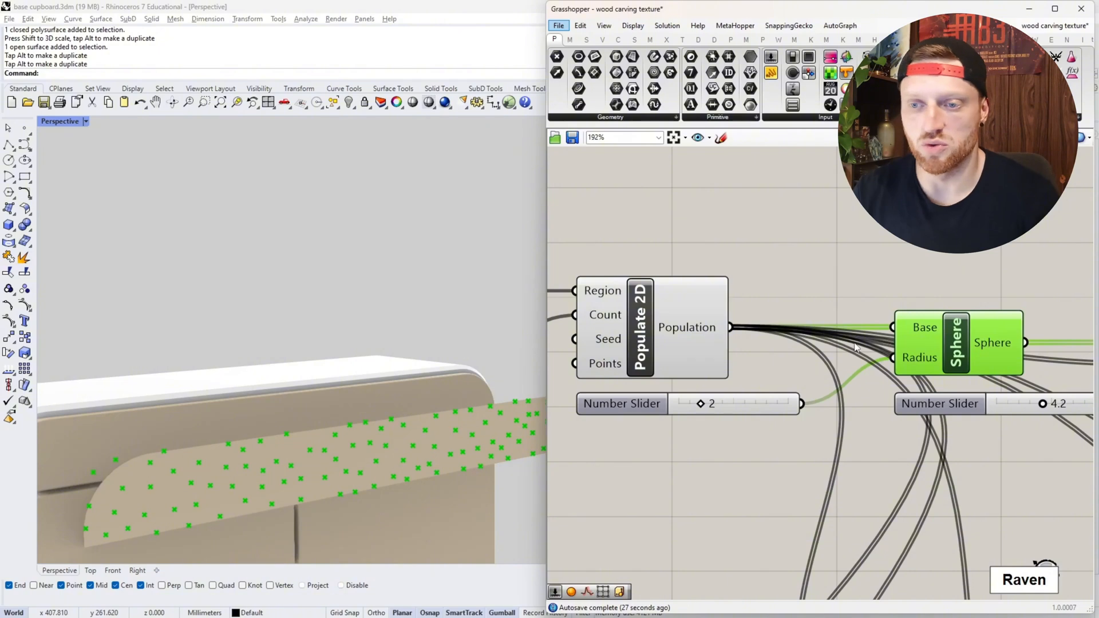
pyautogui.scroll(-9, 130, 306)
pyautogui.scroll(7, 131, 307)
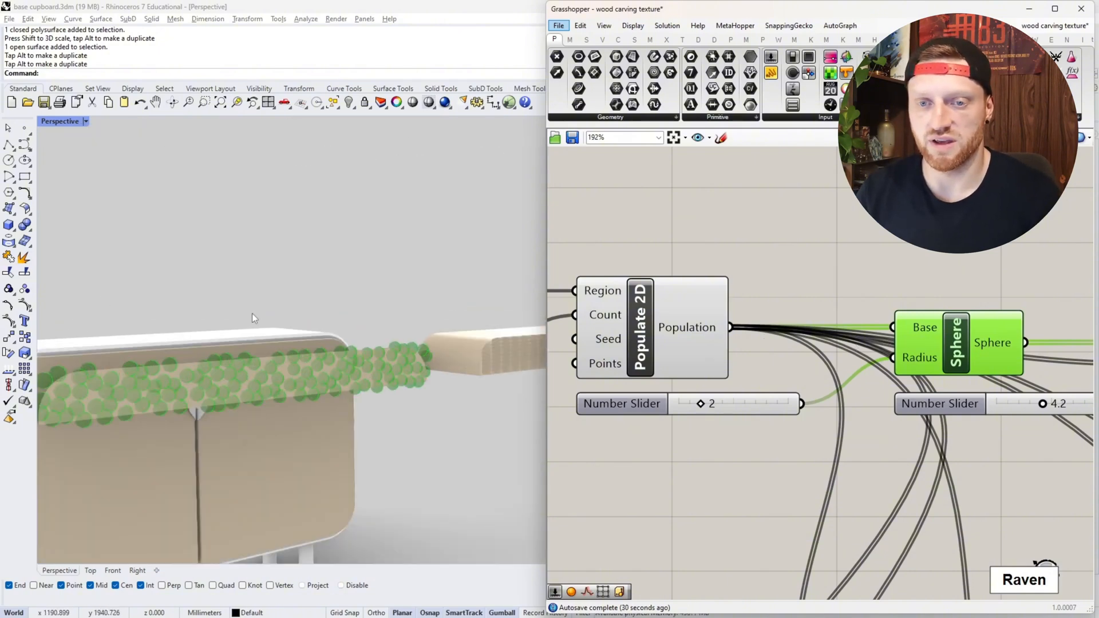
pyautogui.scroll(-4, 251, 314)
pyautogui.scroll(3, 116, 316)
pyautogui.scroll(-3, 836, 455)
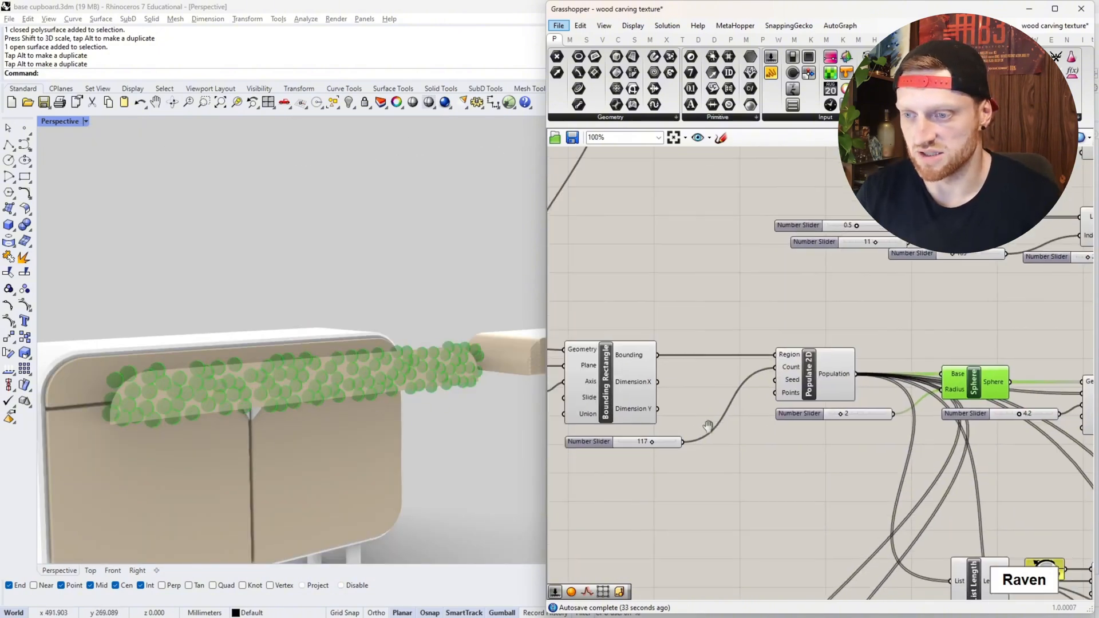
# - Raise the Populate 2D Count slider to 142 and then to 162, checking how densely the spheres cover the drawer front
pyautogui.scroll(6, 696, 431)
pyautogui.moveTo(699, 437); pyautogui.dragTo(722, 435)
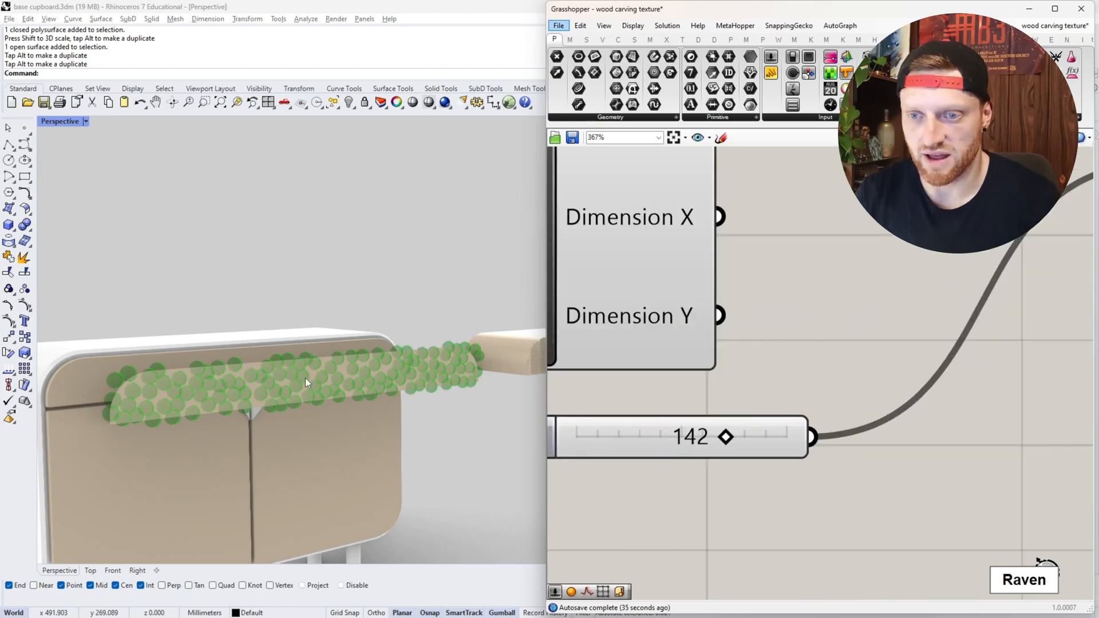
pyautogui.scroll(2, 305, 382)
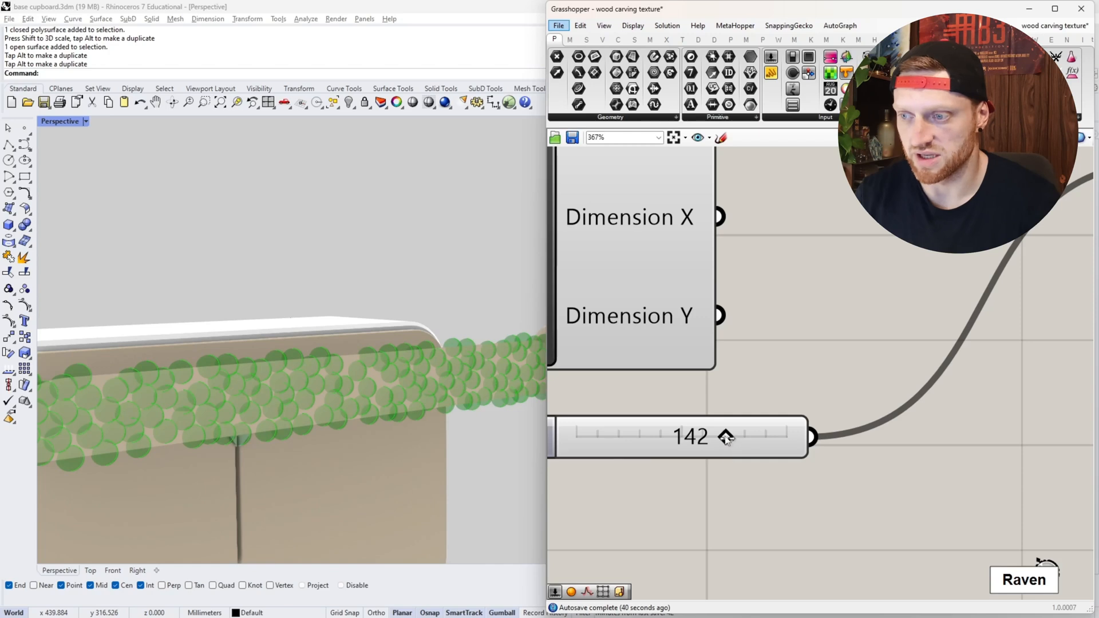
pyautogui.moveTo(746, 438); pyautogui.dragTo(600, 427)
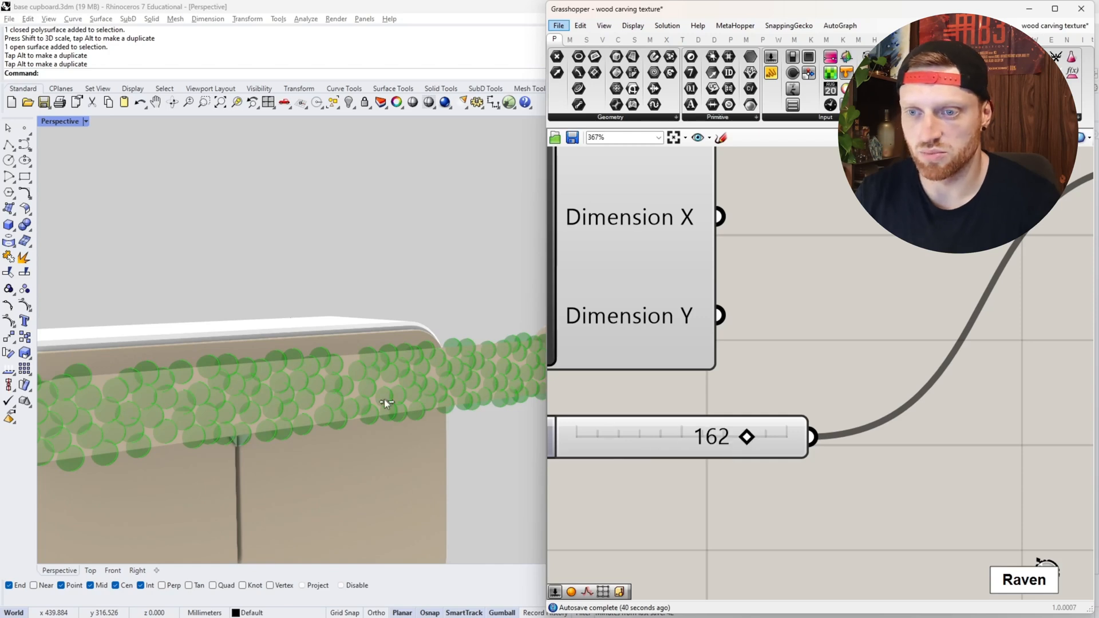
# - Bake the spheres of the Sphere component into the Rhino model as a group
pyautogui.scroll(-5, 285, 391)
pyautogui.moveTo(284, 390); pyautogui.dragTo(303, 408, button='right')
pyautogui.scroll(-5, 680, 426)
pyautogui.moveTo(896, 439); pyautogui.dragTo(683, 435, button='right')
pyautogui.scroll(3, 774, 402)
pyautogui.moveTo(774, 402); pyautogui.dragTo(696, 414, button='right')
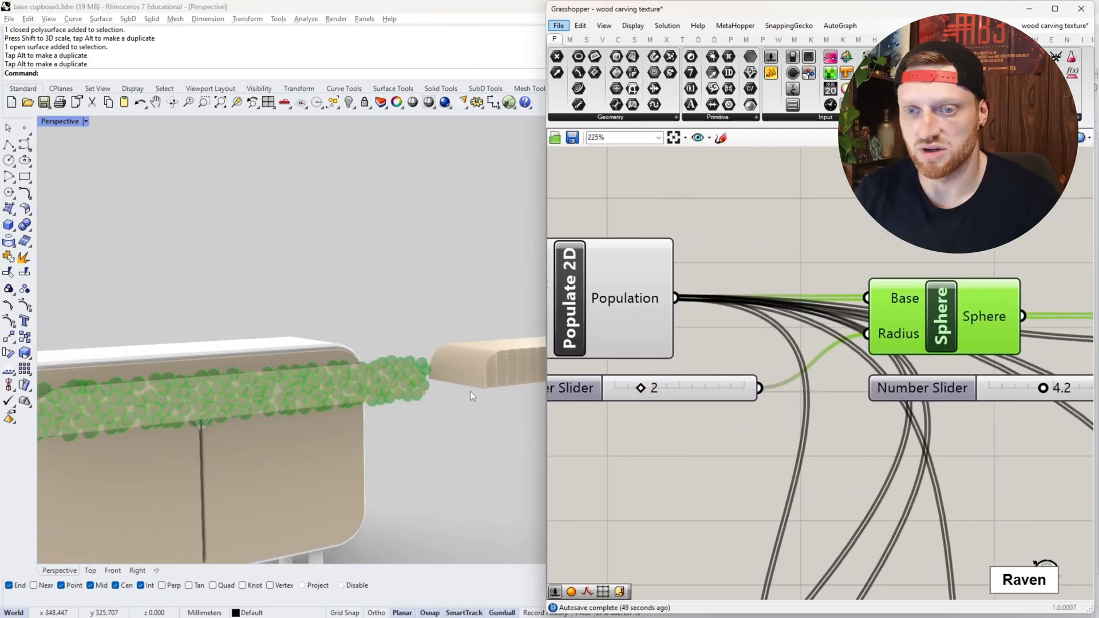
pyautogui.scroll(-3, 469, 390)
pyautogui.scroll(3, 403, 377)
pyautogui.scroll(-2, 755, 470)
pyautogui.moveTo(1008, 477); pyautogui.dragTo(776, 450, button='right')
pyautogui.rightClick(697, 348)
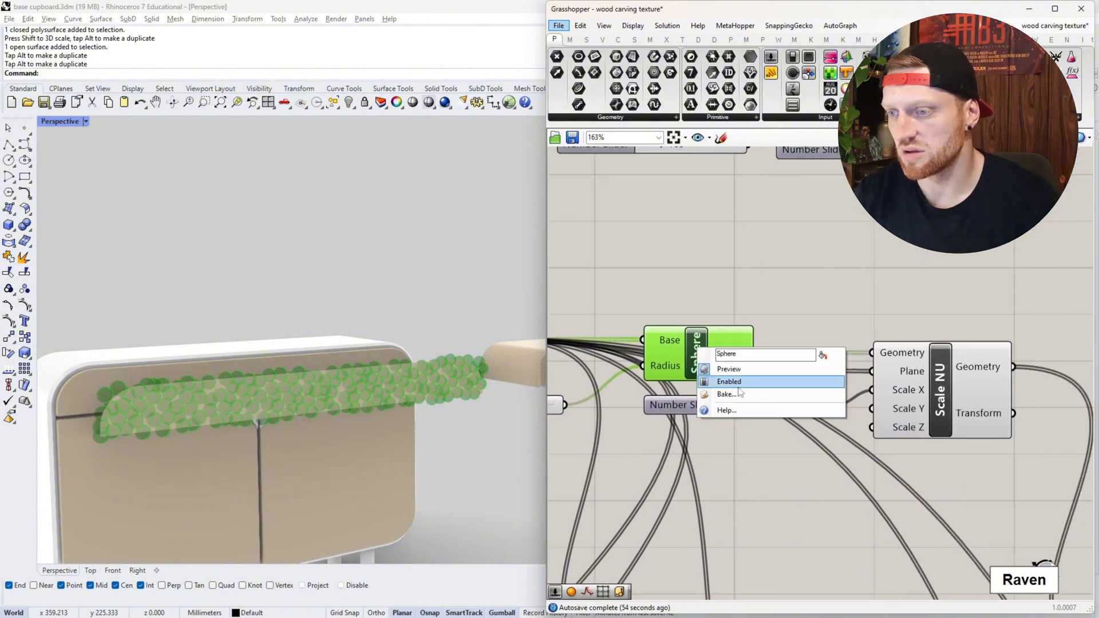
pyautogui.click(744, 394)
pyautogui.click(753, 498)
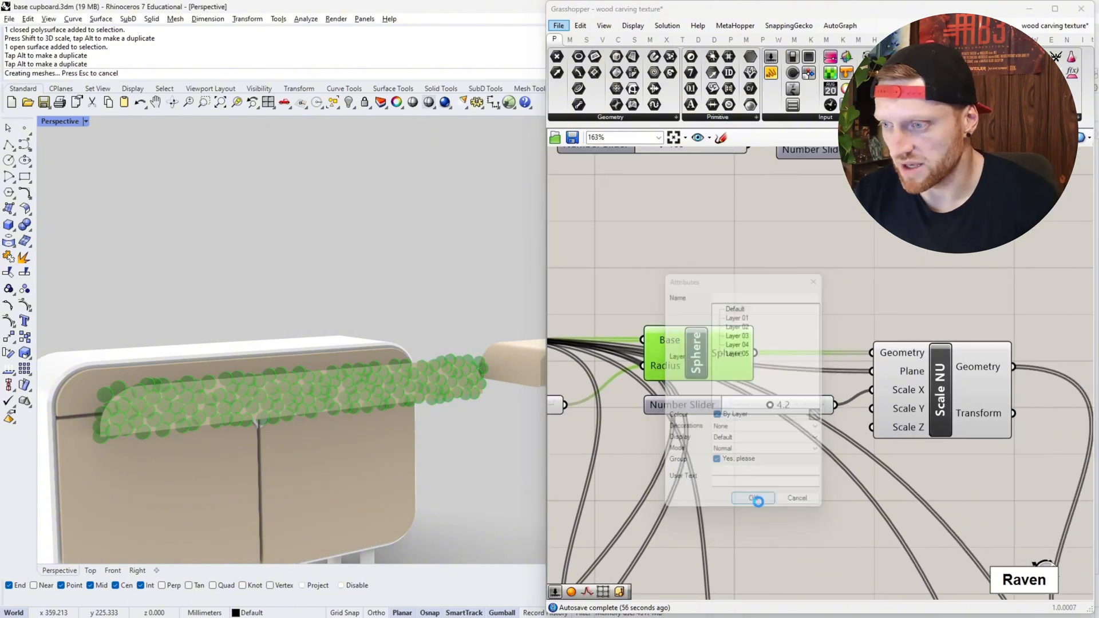
pyautogui.click(767, 484)
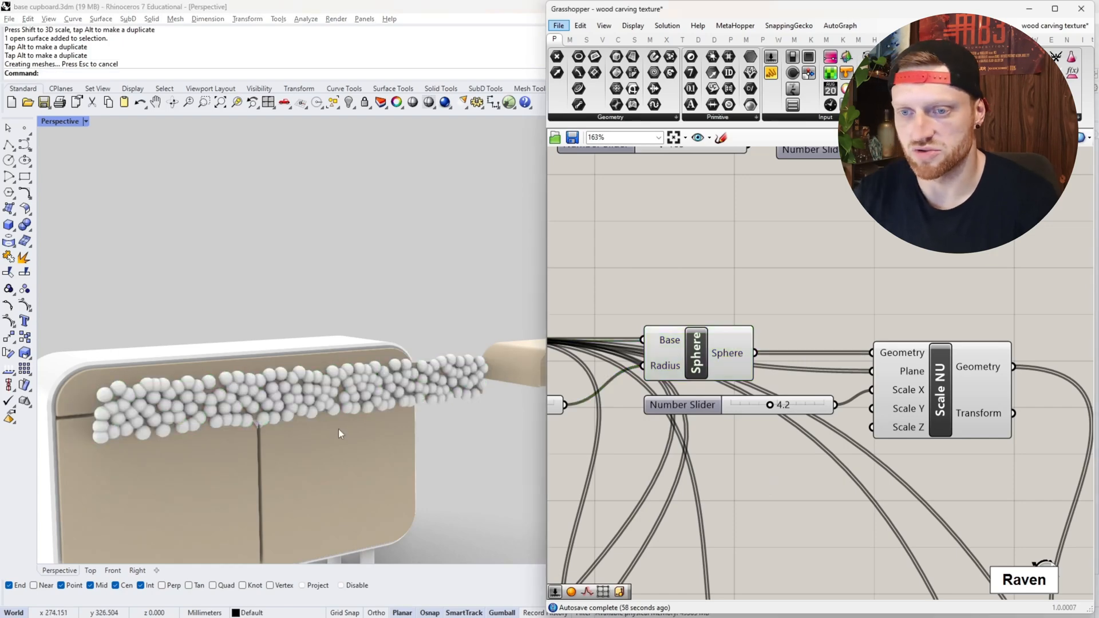
# - Set the baked spheres on the drawer's front away from the cupboard and nudge the drawer slightly along Y
pyautogui.click(329, 402)
pyautogui.click(178, 386)
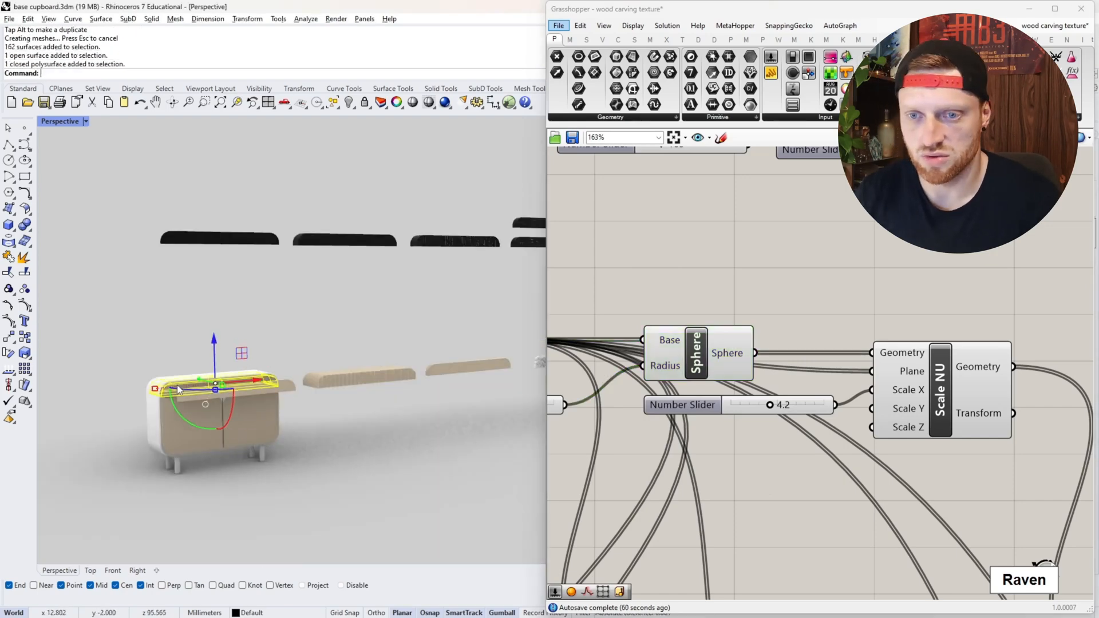
pyautogui.moveTo(258, 380); pyautogui.dragTo(515, 365)
pyautogui.moveTo(297, 412); pyautogui.dragTo(359, 437, button='right')
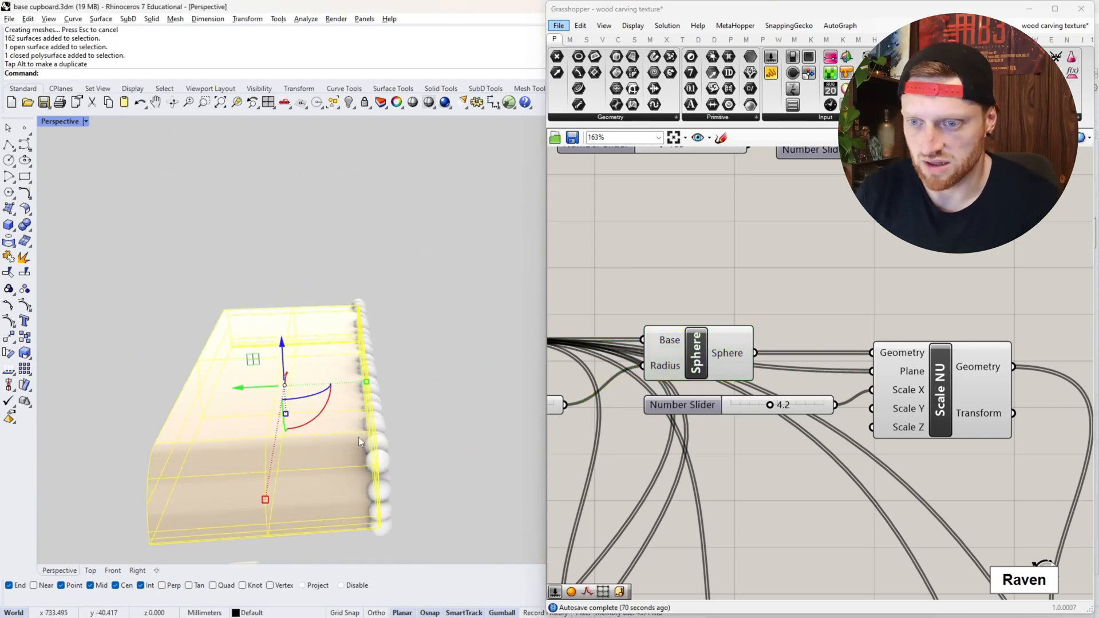
pyautogui.scroll(4, 394, 471)
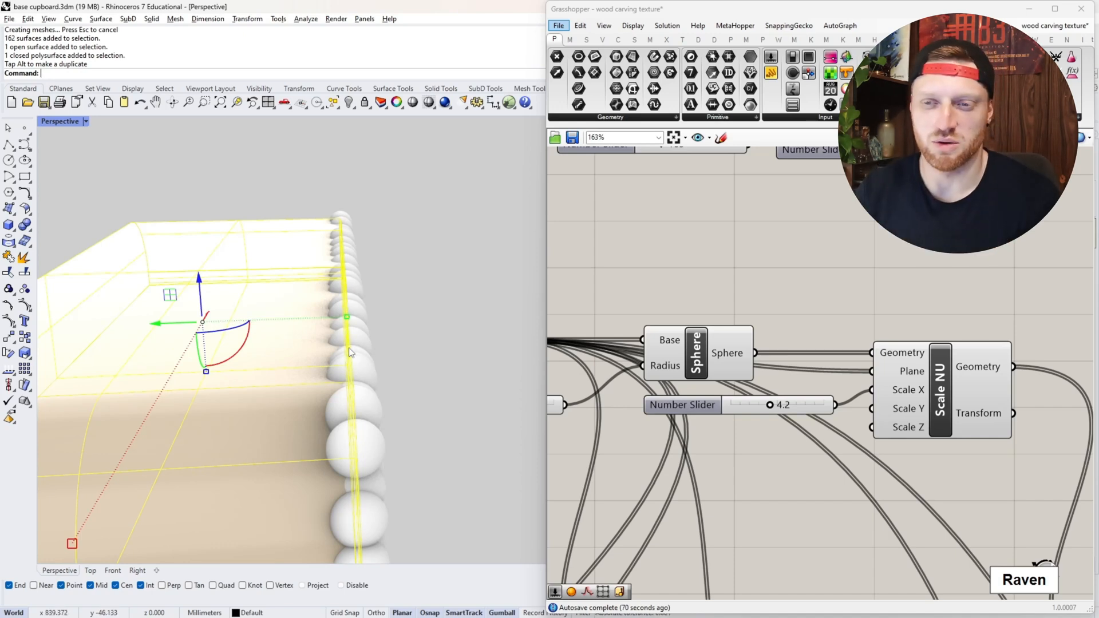
pyautogui.moveTo(162, 324); pyautogui.dragTo(164, 325)
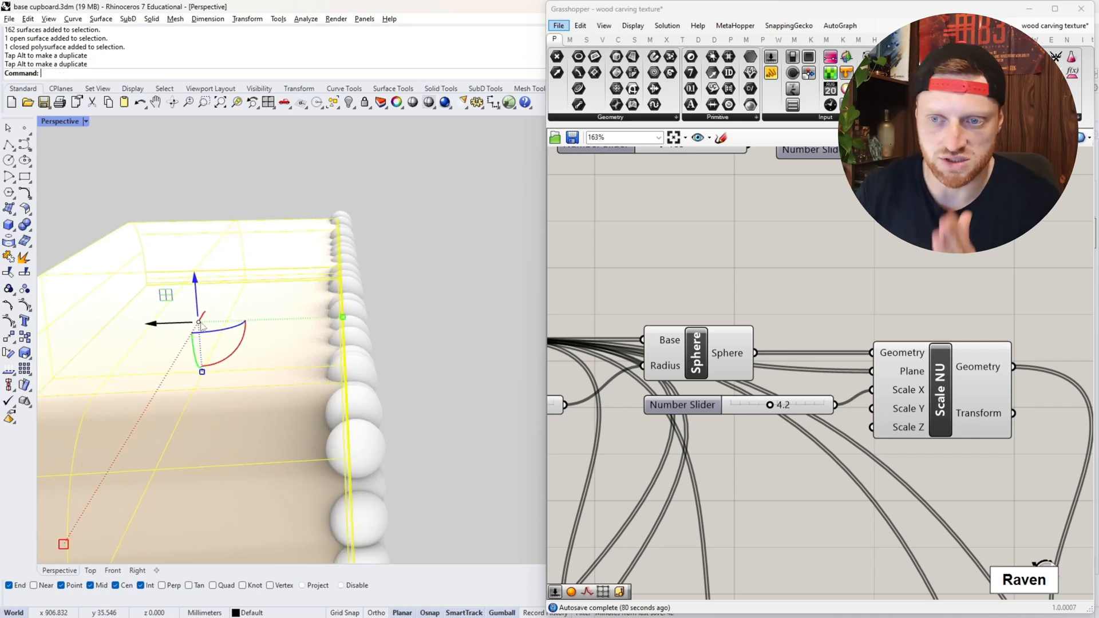
# - Subtract the baked spheres from the drawer with BooleanDifference
pyautogui.write('BooleanDifference')
pyautogui.press('Return')
pyautogui.click(367, 394)
pyautogui.press('Return')
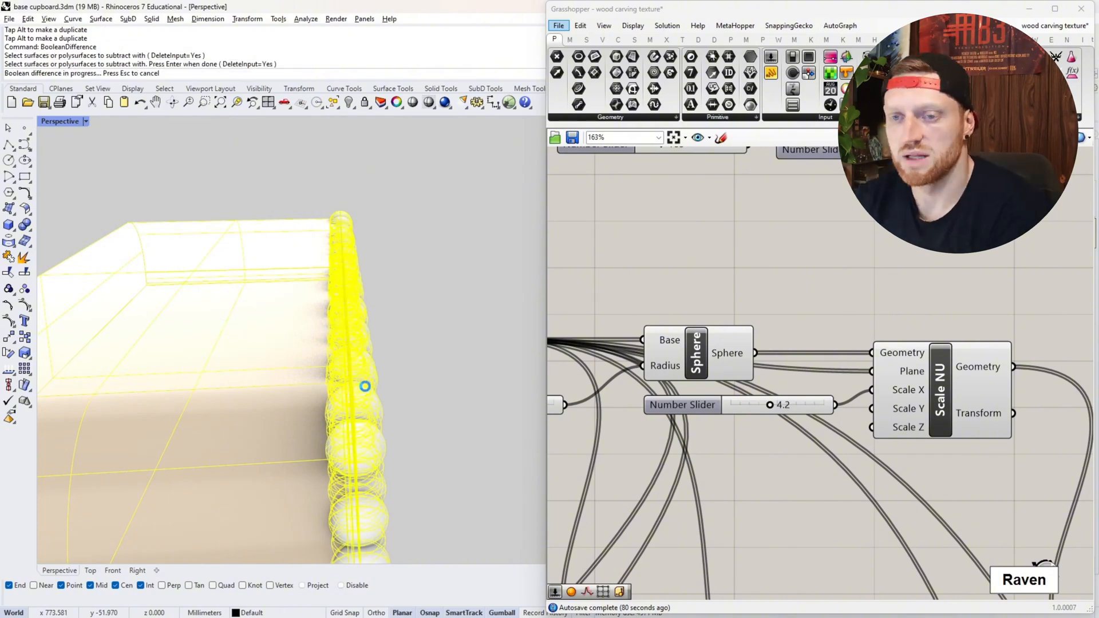
# - Scale the sphere-carved drawer along its depth to reduce it to a thin front panel
pyautogui.moveTo(343, 360); pyautogui.dragTo(304, 341, button='right')
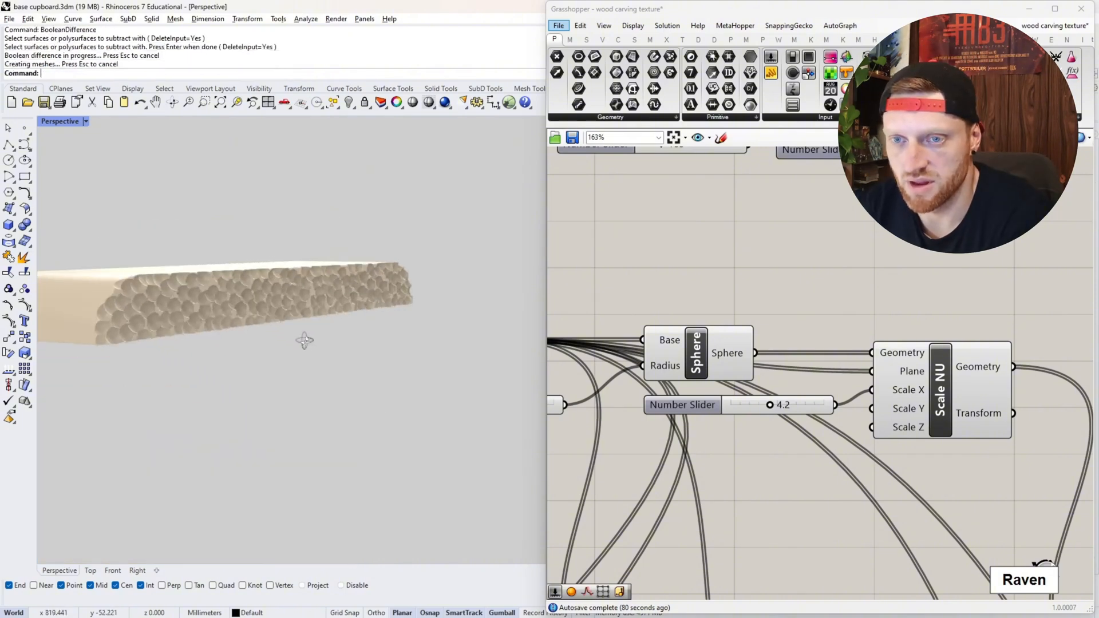
pyautogui.scroll(6, 142, 282)
pyautogui.moveTo(142, 283); pyautogui.dragTo(338, 318, button='right')
pyautogui.scroll(-3, 324, 308)
pyautogui.click(338, 318)
pyautogui.moveTo(385, 318); pyautogui.dragTo(345, 307)
pyautogui.click(385, 371)
# - Examine the dimpled texture carved into the front panel from close up and from a distance
pyautogui.scroll(-7, 386, 371)
pyautogui.scroll(8, 386, 370)
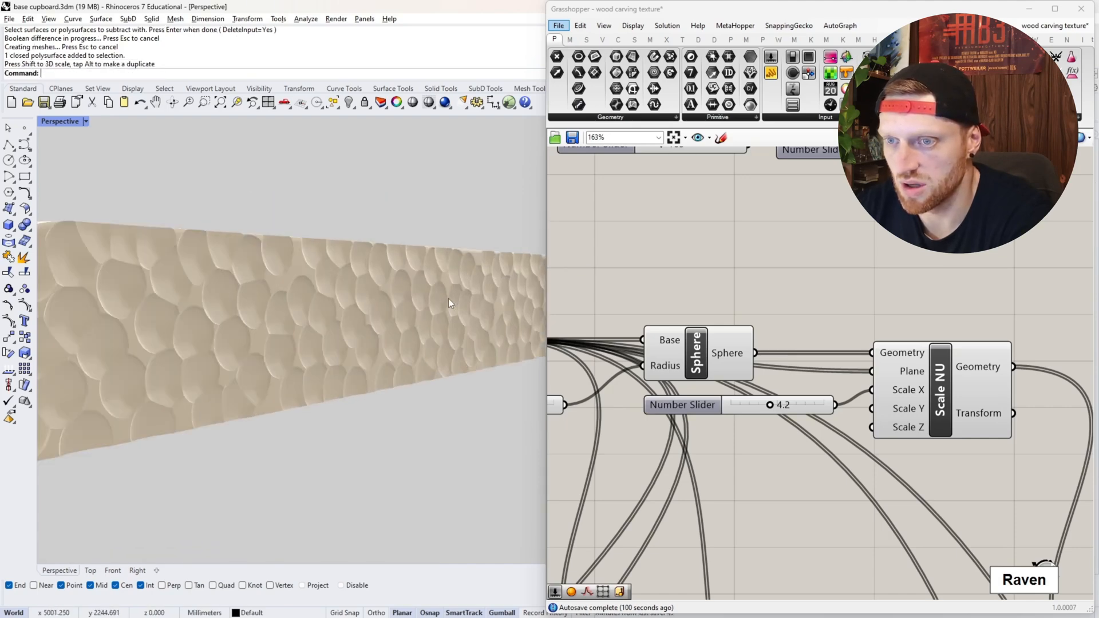
pyautogui.moveTo(93, 318); pyautogui.dragTo(357, 300, button='right')
pyautogui.scroll(-5, 358, 301)
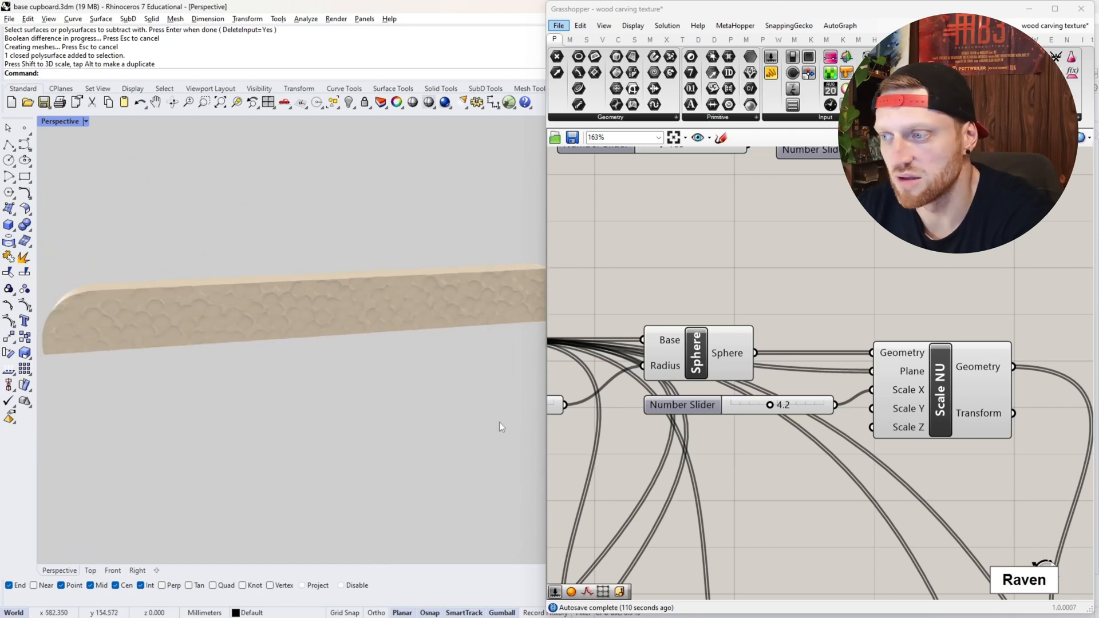
pyautogui.scroll(-3, 715, 432)
pyautogui.scroll(3, 843, 431)
# - Inspect the Scale NU component fed by the spheres, and preview the Sphere component on the cupboard for comparison
pyautogui.click(834, 392)
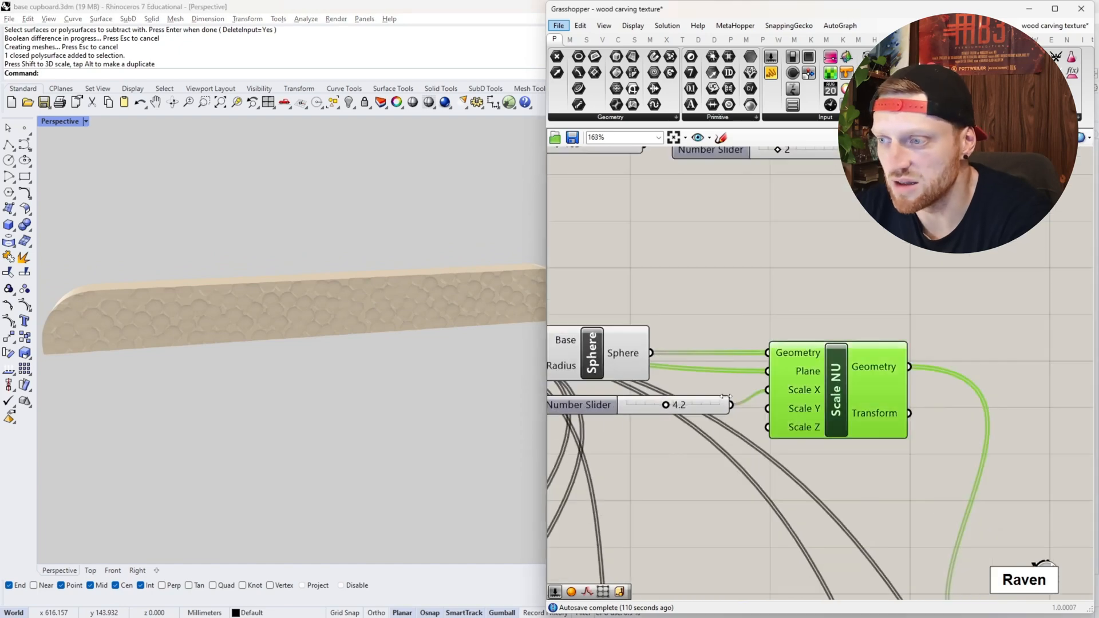
pyautogui.scroll(3, 830, 370)
pyautogui.scroll(-4, 868, 375)
pyautogui.scroll(2, 846, 372)
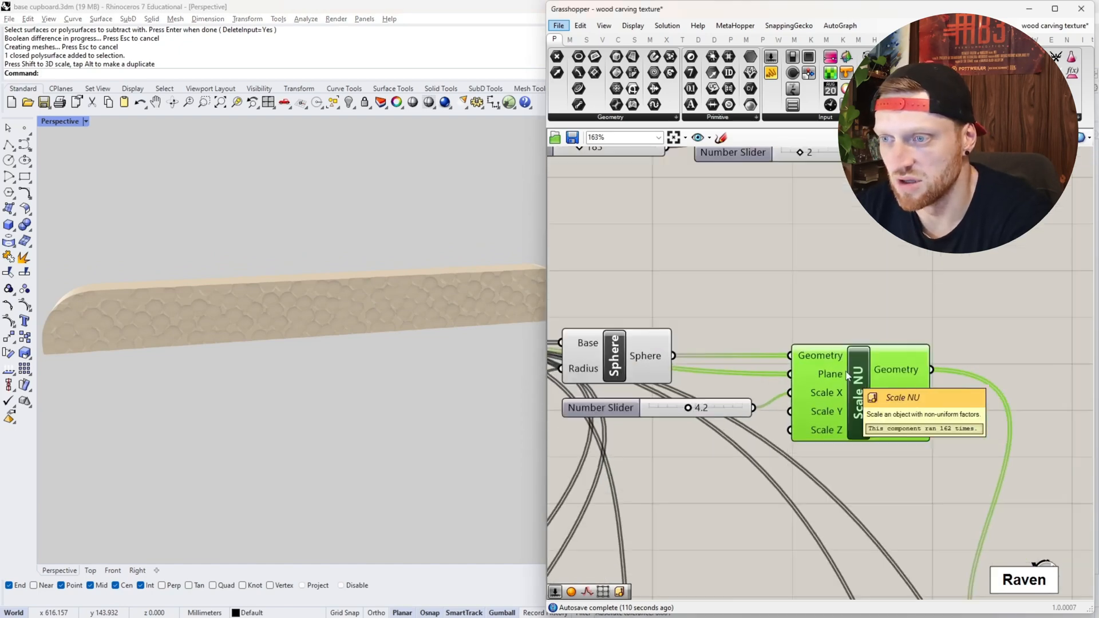
pyautogui.click(602, 371)
pyautogui.scroll(-6, 448, 289)
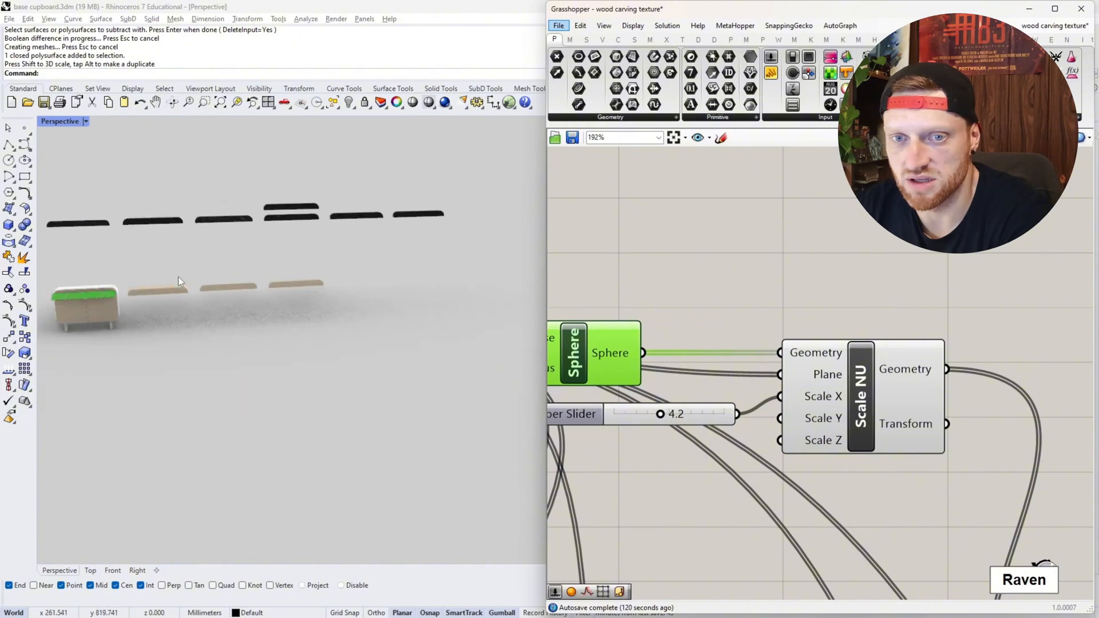
pyautogui.scroll(5, 39, 294)
pyautogui.scroll(-2, 57, 294)
pyautogui.scroll(3, 338, 286)
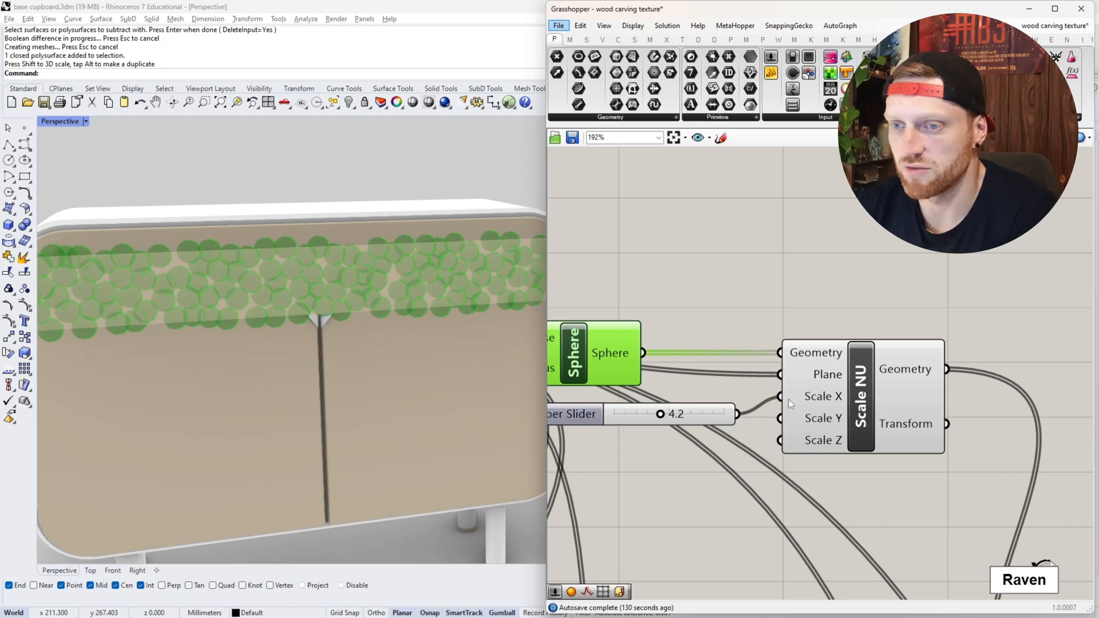
# - Preview the Scale NU component and examine the spheres stretched in the X direction across the drawer front
pyautogui.click(817, 398)
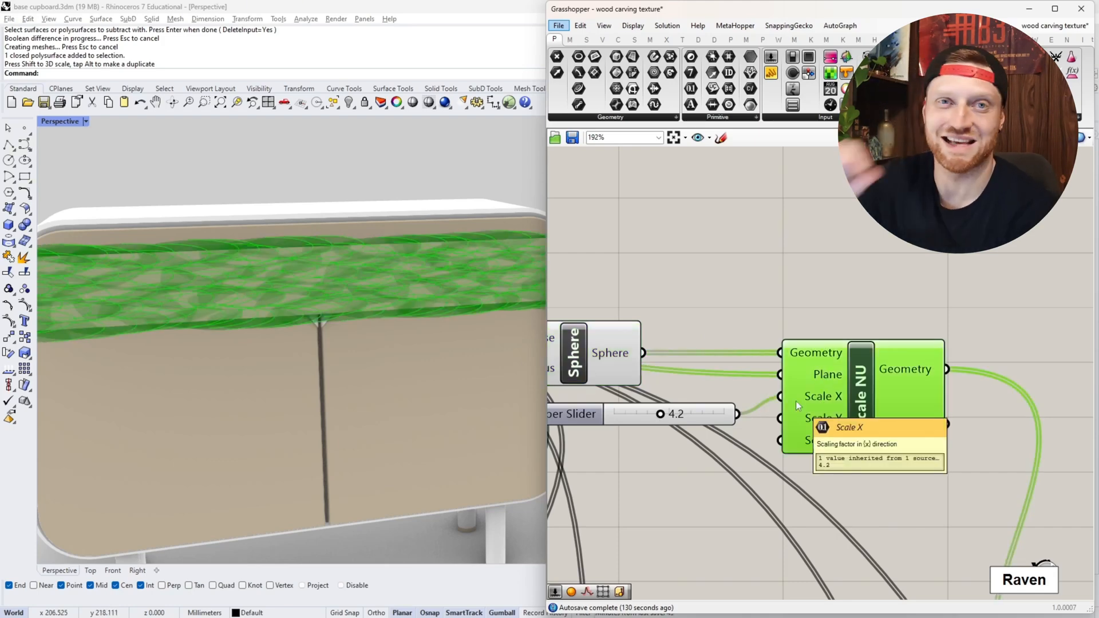
pyautogui.scroll(3, 795, 400)
pyautogui.scroll(-6, 369, 343)
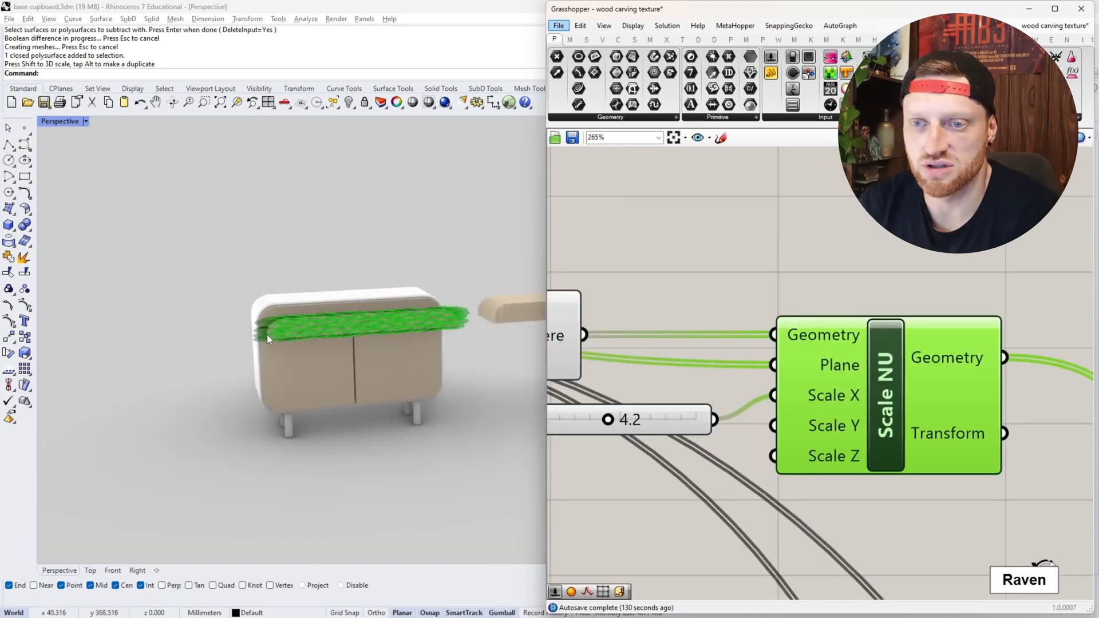
pyautogui.scroll(9, 266, 334)
pyautogui.moveTo(266, 334); pyautogui.dragTo(281, 361, button='right')
pyautogui.scroll(-7, 372, 326)
pyautogui.scroll(9, 257, 309)
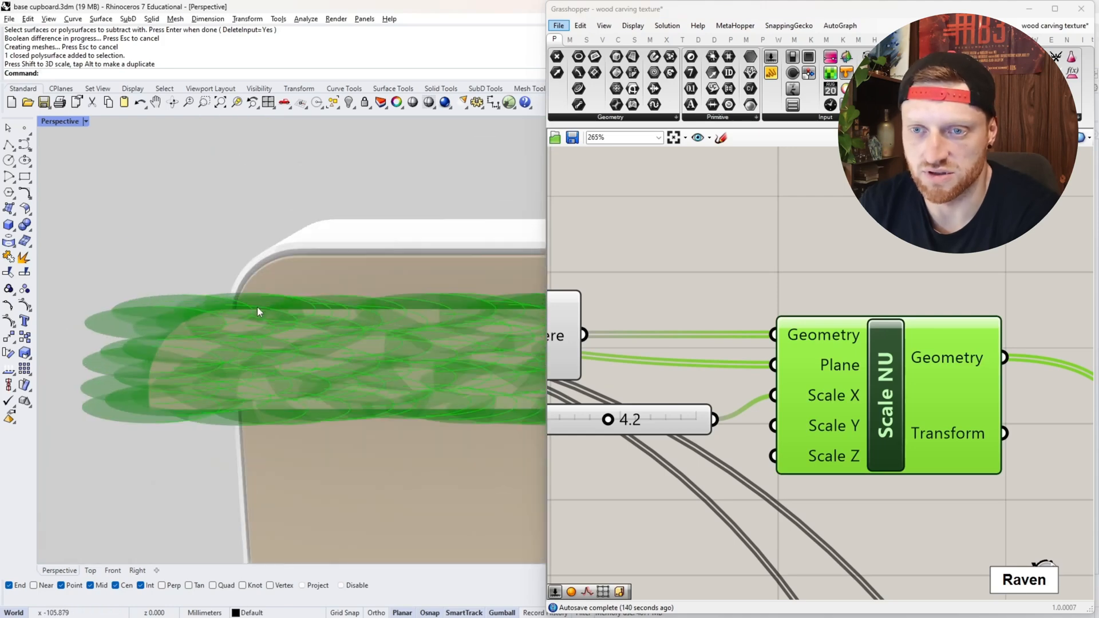
pyautogui.moveTo(257, 309)
pyautogui.mouseDown(button='right')
pyautogui.moveTo(213, 324)
pyautogui.moveTo(213, 312)
pyautogui.moveTo(256, 313)
pyautogui.mouseUp(button='right')
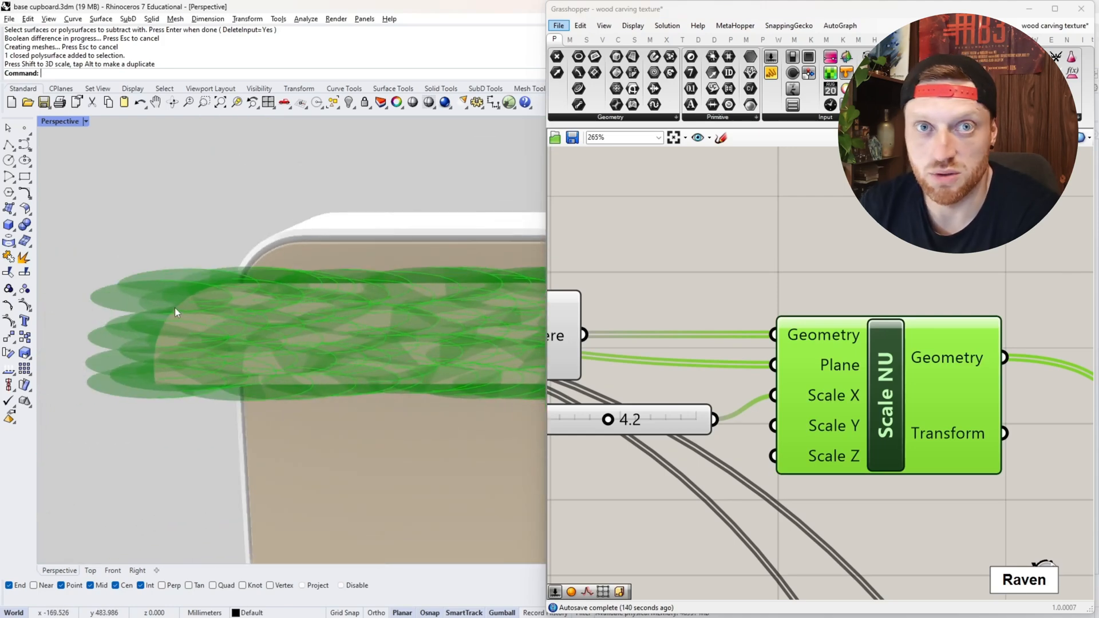
pyautogui.scroll(-14, 174, 308)
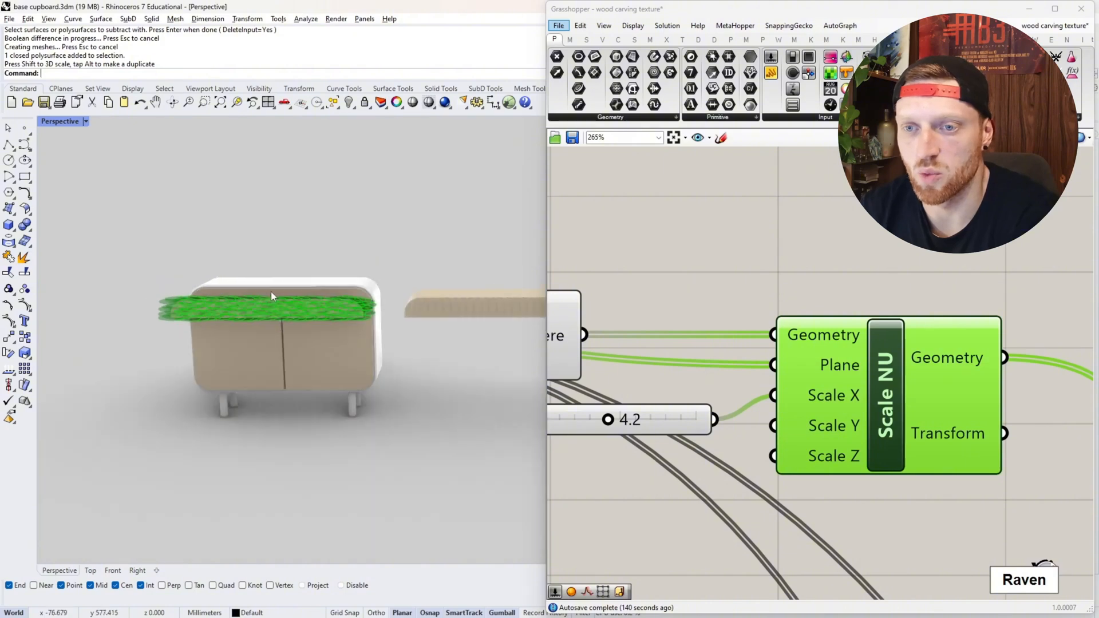
pyautogui.scroll(10, 271, 291)
pyautogui.scroll(-2, 777, 368)
# - Bake the Scale NU geometry into the Rhino model with By Layer colour and grouping enabled
pyautogui.rightClick(785, 373)
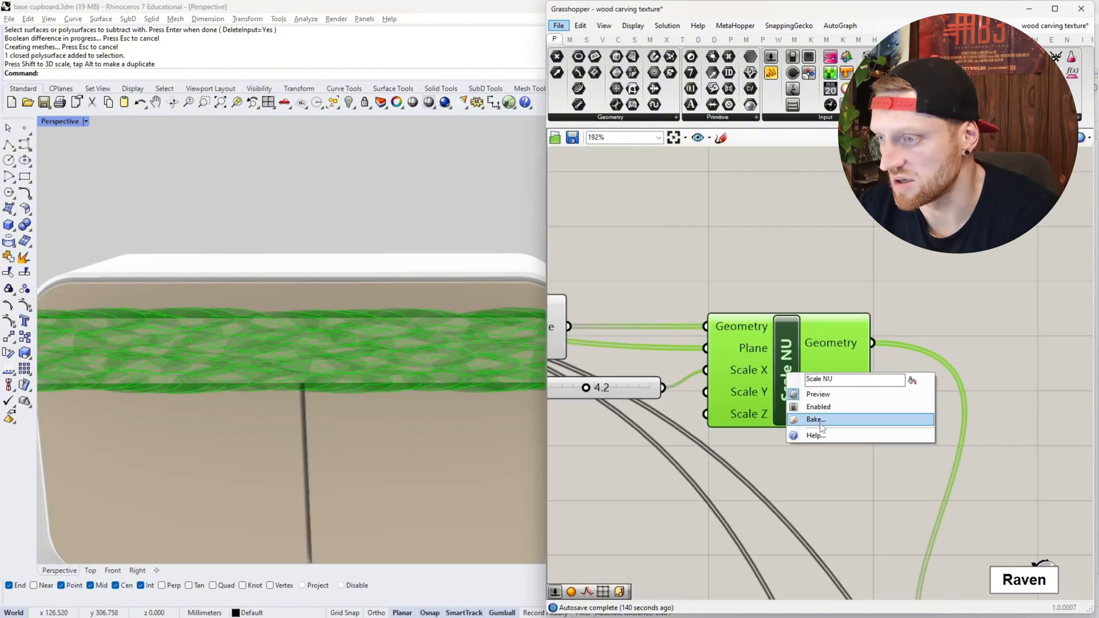
pyautogui.click(823, 428)
pyautogui.click(814, 492)
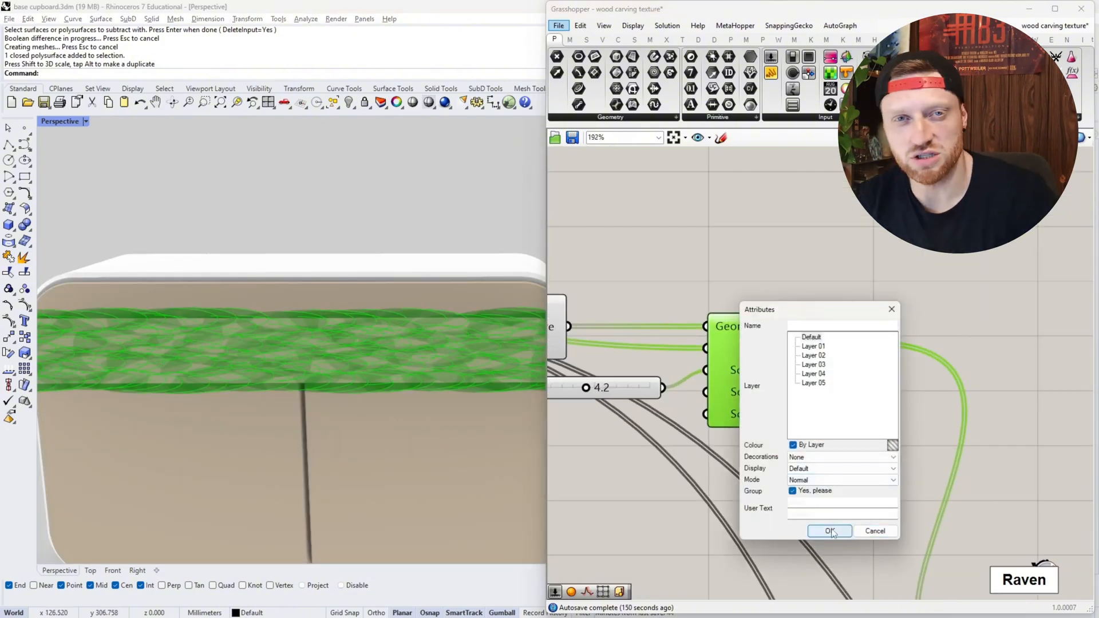
pyautogui.click(831, 531)
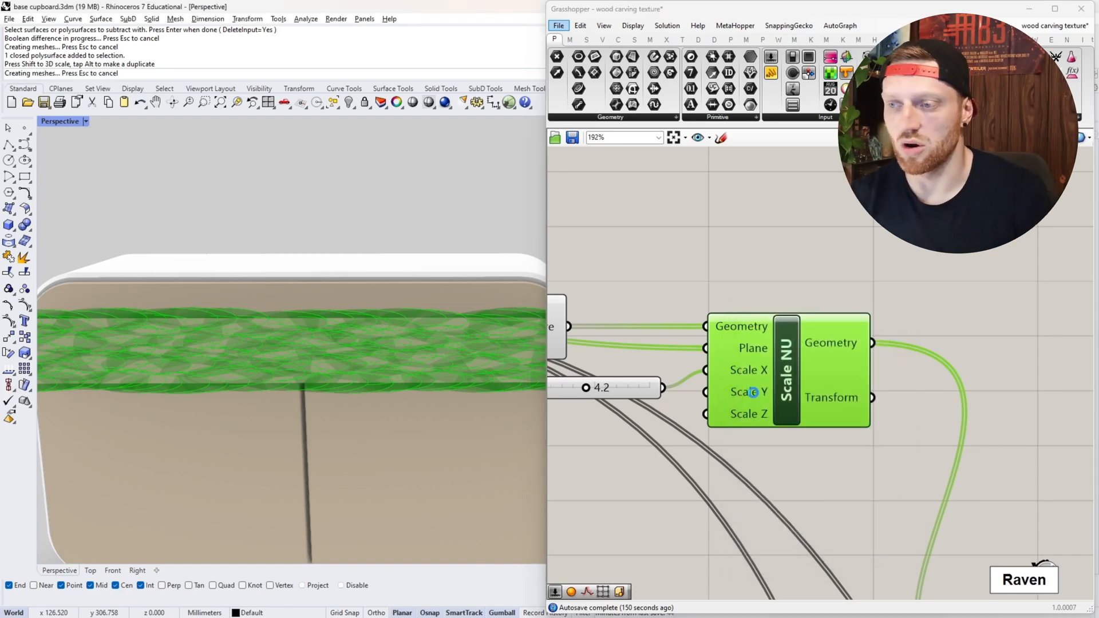
pyautogui.click(807, 447)
# - Move the baked stretched spheres and the drawer away from the cupboard to the carved panels
pyautogui.scroll(-5, 157, 330)
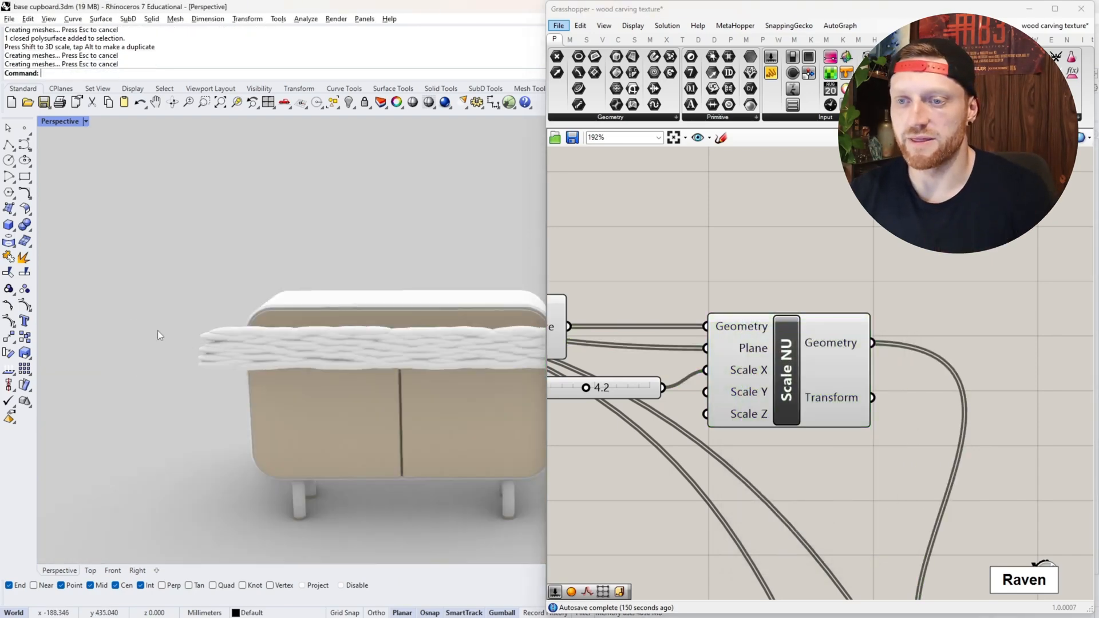
pyautogui.scroll(-3, 160, 335)
pyautogui.click(251, 335)
pyautogui.click(261, 335)
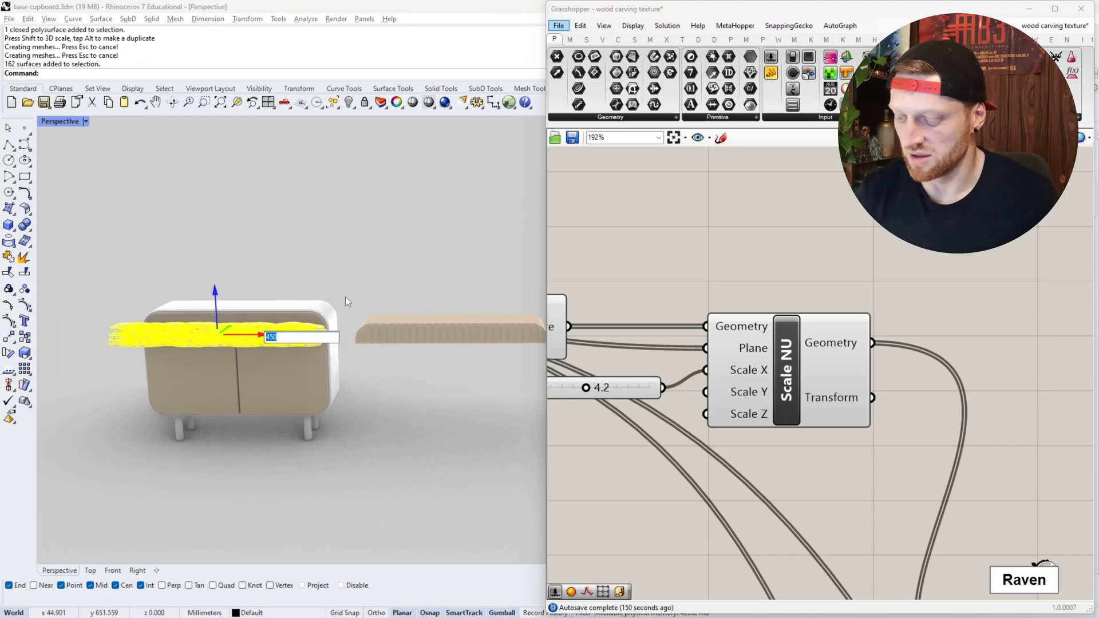
pyautogui.press('Escape')
pyautogui.press('Escape')
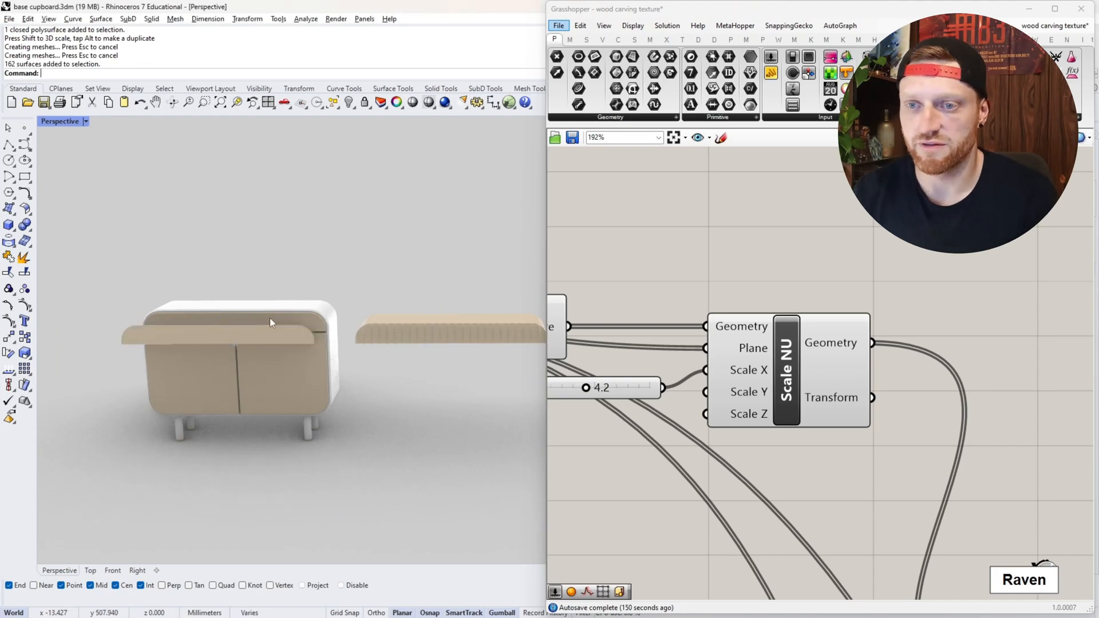
pyautogui.click(290, 318)
pyautogui.click(349, 307)
# - Slide the drawer along Y until its front face sits within the baked stretched spheres
pyautogui.scroll(4, 349, 320)
pyautogui.click(304, 344)
pyautogui.moveTo(304, 309); pyautogui.dragTo(367, 343, button='right')
pyautogui.click(286, 314)
pyautogui.moveTo(291, 326); pyautogui.dragTo(327, 338)
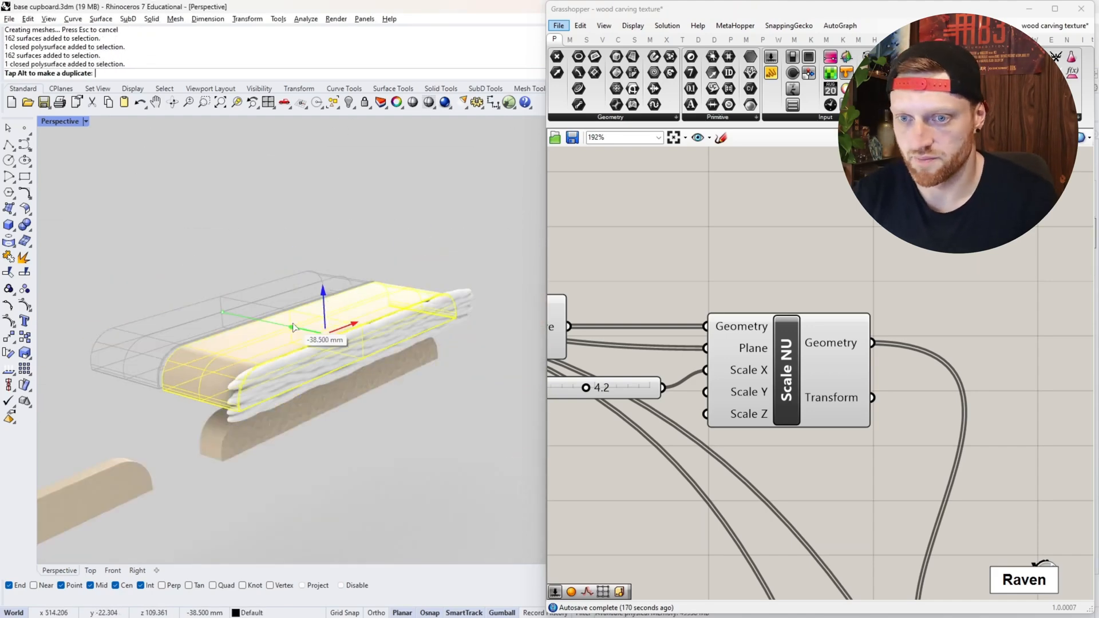
pyautogui.moveTo(327, 338); pyautogui.dragTo(240, 338, button='right')
pyautogui.moveTo(169, 334); pyautogui.dragTo(175, 334)
# - Subtract the baked stretched spheres from the drawer with BooleanDifference
pyautogui.write('BooleanDifference')
pyautogui.press('Return')
pyautogui.click(372, 388)
pyautogui.press('Return')
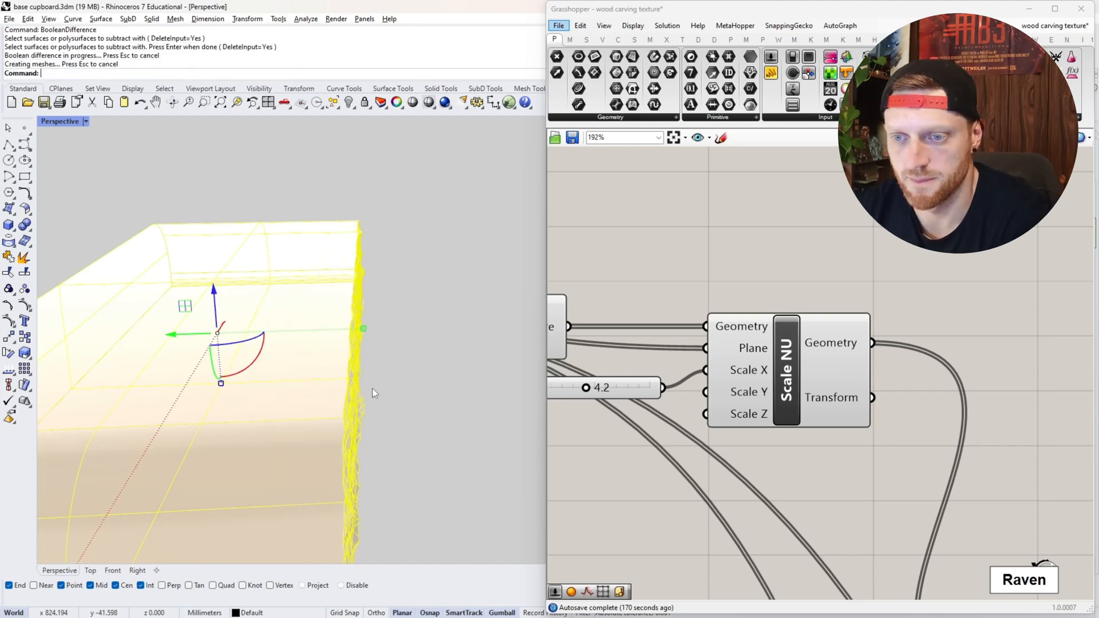
pyautogui.click(372, 388)
# - Examine the elongated chiselled texture on the drawer and compare it with the round-dimpled panel below
pyautogui.moveTo(372, 388); pyautogui.dragTo(412, 303, button='right')
pyautogui.scroll(-4, 369, 349)
pyautogui.scroll(5, 304, 314)
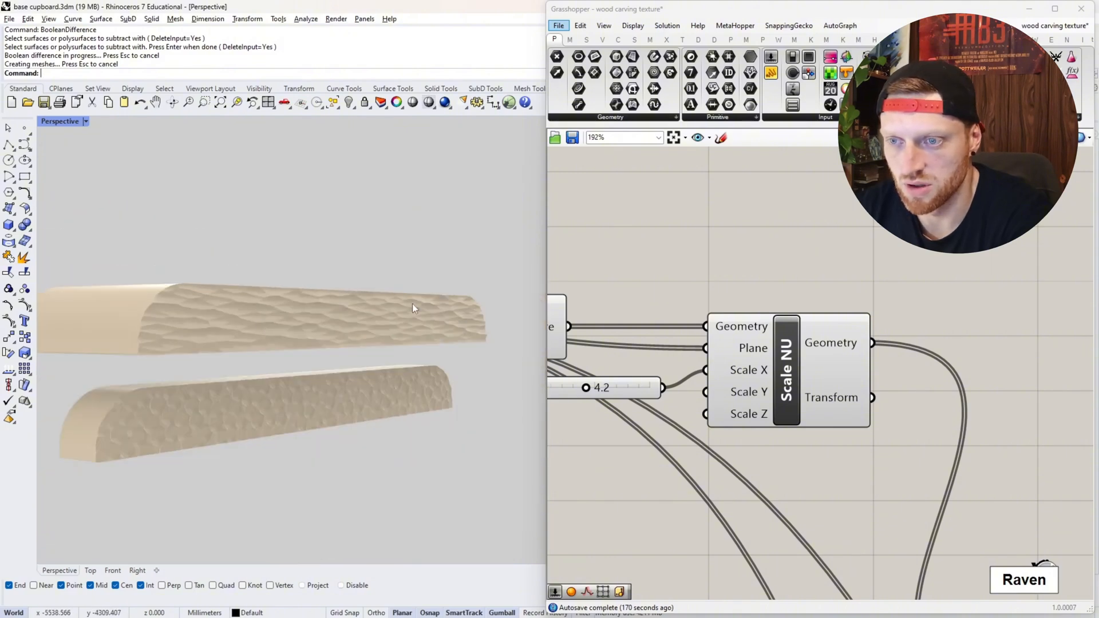
pyautogui.scroll(6, 435, 312)
pyautogui.scroll(-4, 430, 318)
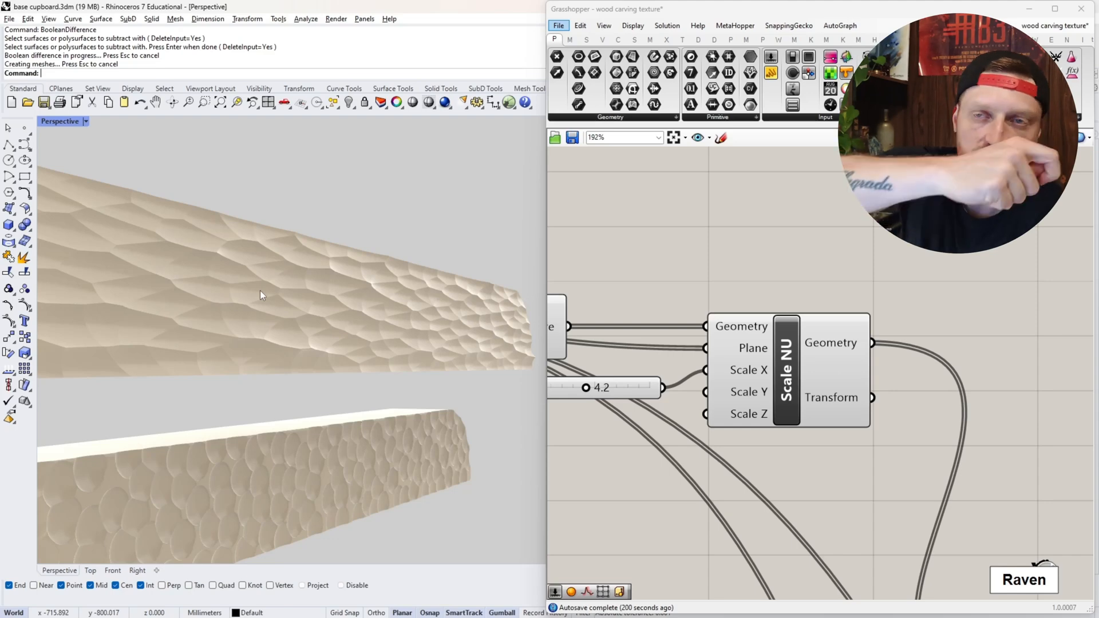
pyautogui.scroll(2, 259, 287)
pyautogui.scroll(-8, 229, 282)
pyautogui.scroll(6, 217, 283)
pyautogui.moveTo(217, 283); pyautogui.dragTo(327, 294, button='right')
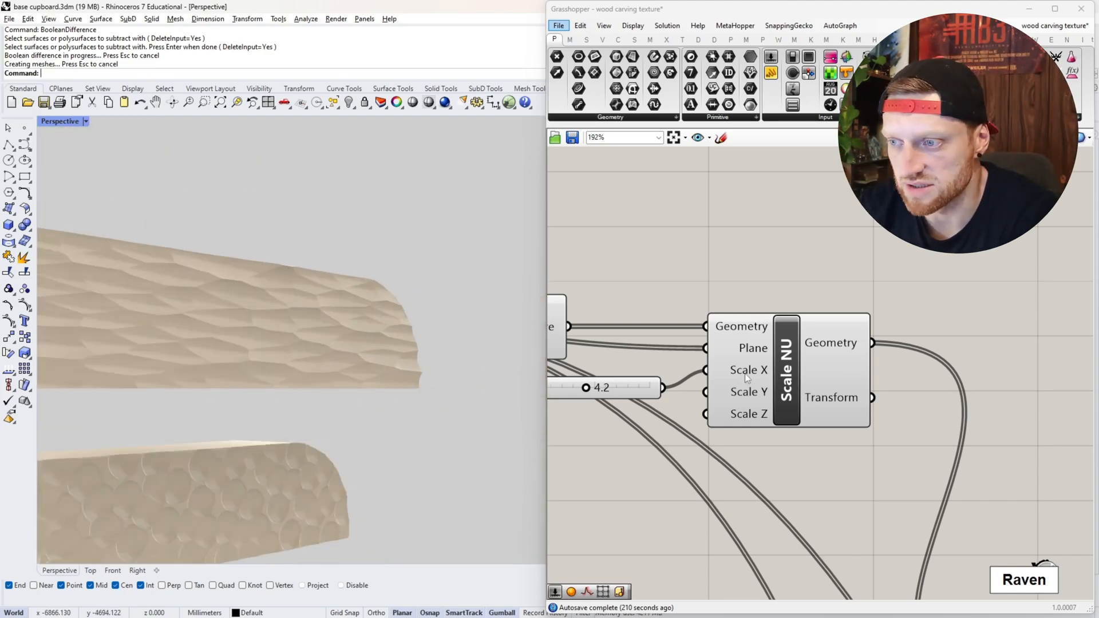
pyautogui.scroll(3, 291, 316)
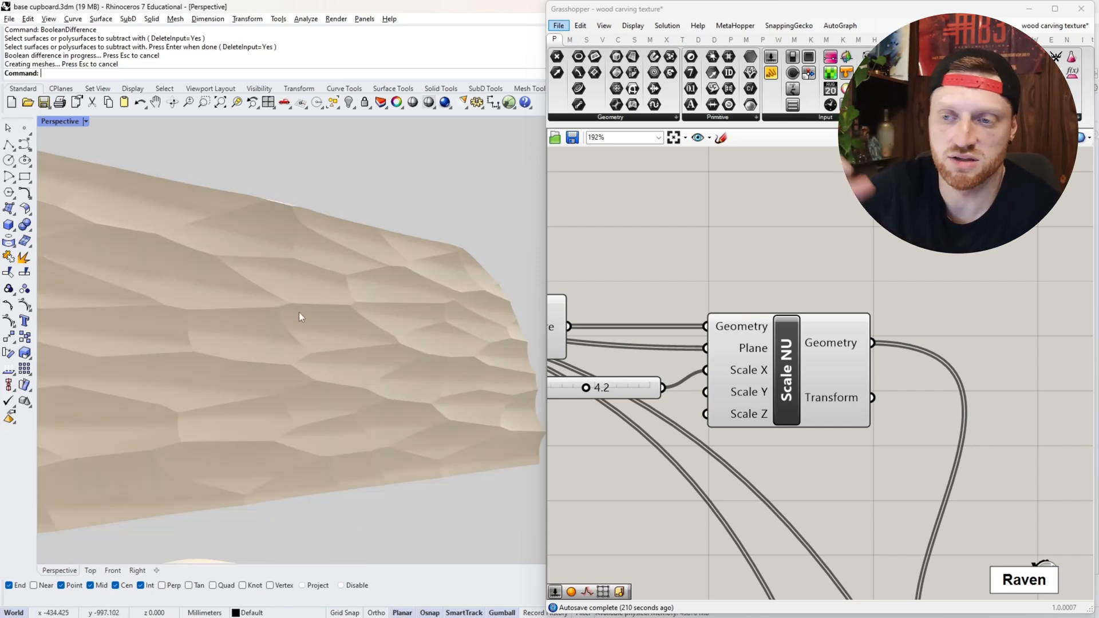
pyautogui.moveTo(411, 356); pyautogui.dragTo(396, 374, button='right')
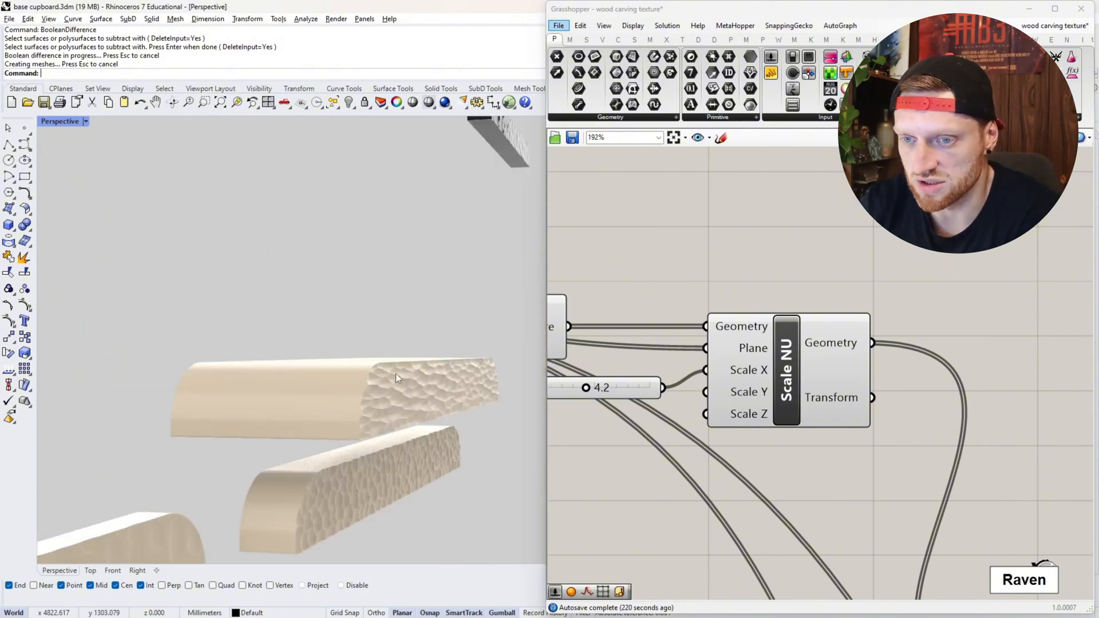
# - Scale the drawer with the elongated texture along its depth to reduce it to a thin front panel
pyautogui.click(328, 400)
pyautogui.moveTo(266, 401); pyautogui.dragTo(320, 396, button='right')
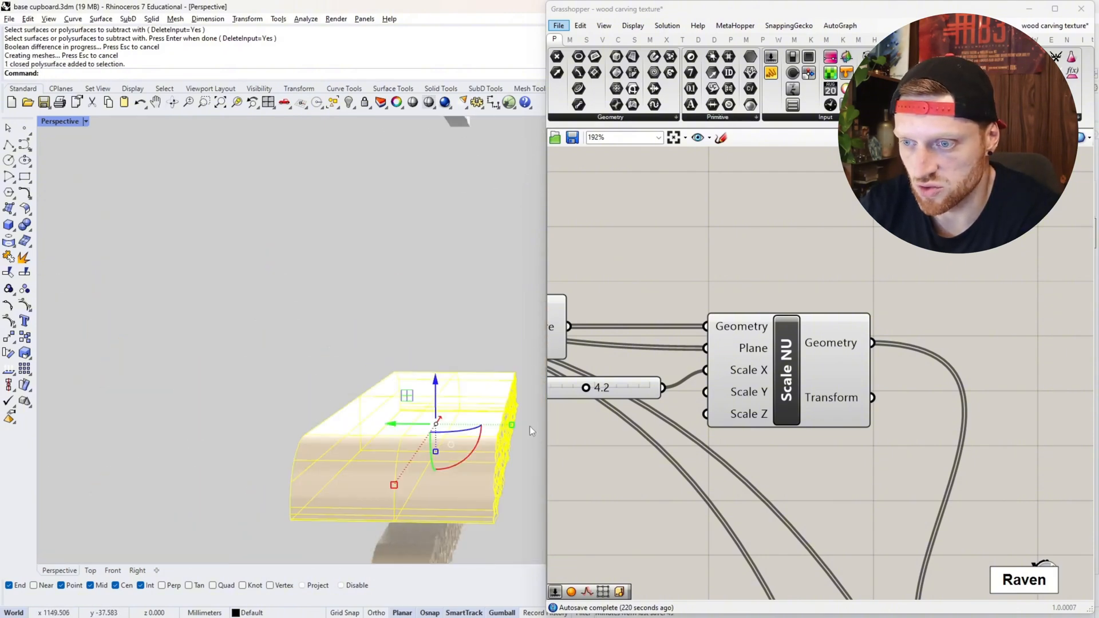
pyautogui.moveTo(512, 425); pyautogui.dragTo(474, 441)
pyautogui.click(369, 343)
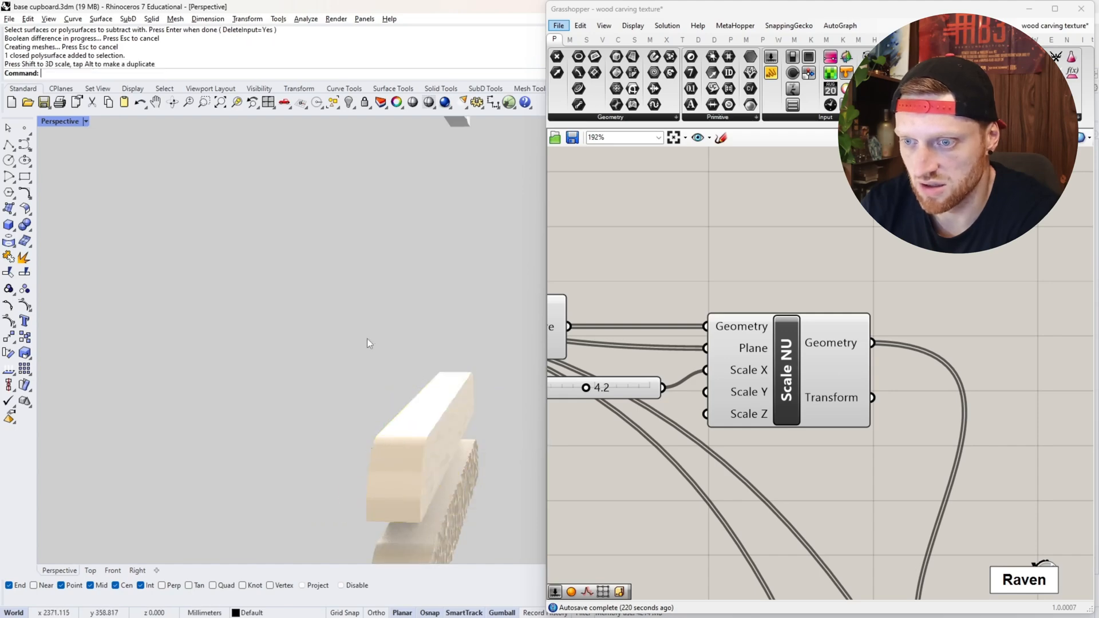
pyautogui.scroll(5, 471, 425)
pyautogui.moveTo(471, 424)
pyautogui.mouseDown(button='right')
pyautogui.moveTo(454, 407)
pyautogui.moveTo(462, 412)
pyautogui.mouseUp(button='right')
pyautogui.scroll(-5, 440, 390)
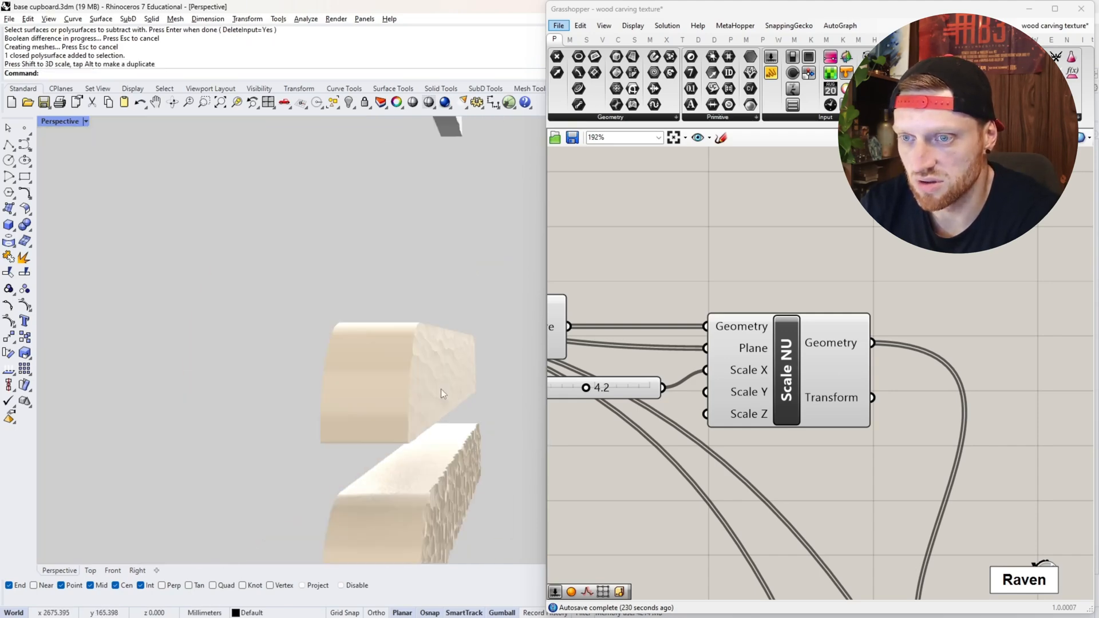
# - Inspect the thinned panel's elongated carving beside the round-dimpled panel from several angles
pyautogui.scroll(5, 441, 393)
pyautogui.scroll(-5, 403, 309)
pyautogui.moveTo(441, 343); pyautogui.dragTo(407, 346, button='right')
pyautogui.scroll(-3, 406, 347)
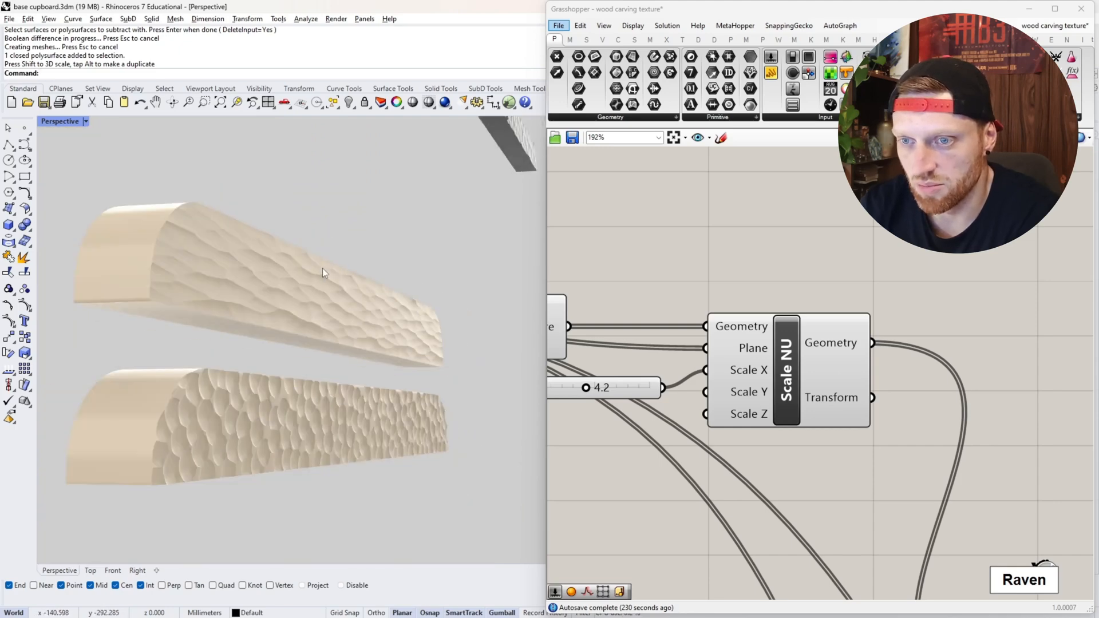
pyautogui.moveTo(322, 268); pyautogui.dragTo(322, 281, button='right')
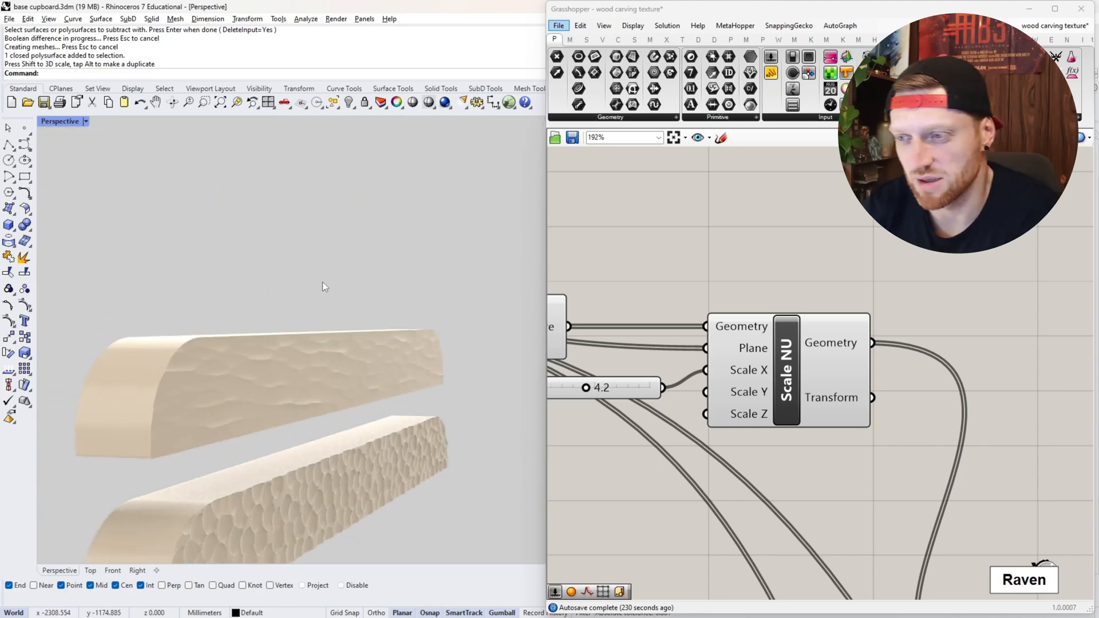
pyautogui.scroll(-3, 727, 281)
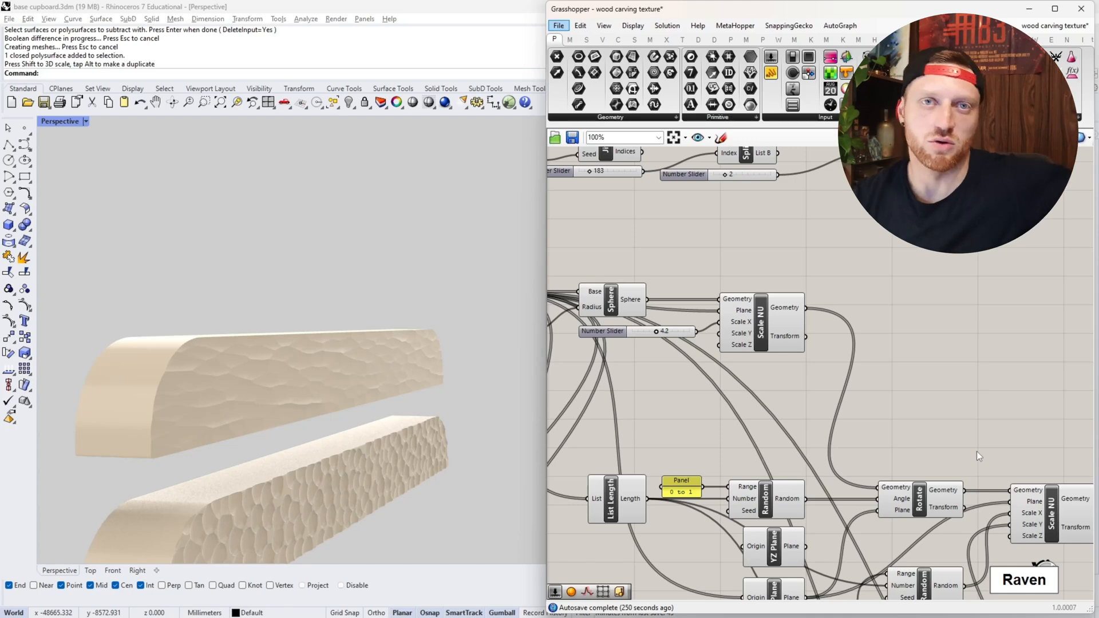
# - Select the Scale NU component fed by the sphere and examine its stretched-sphere preview on the drawer front
pyautogui.scroll(-3, 973, 462)
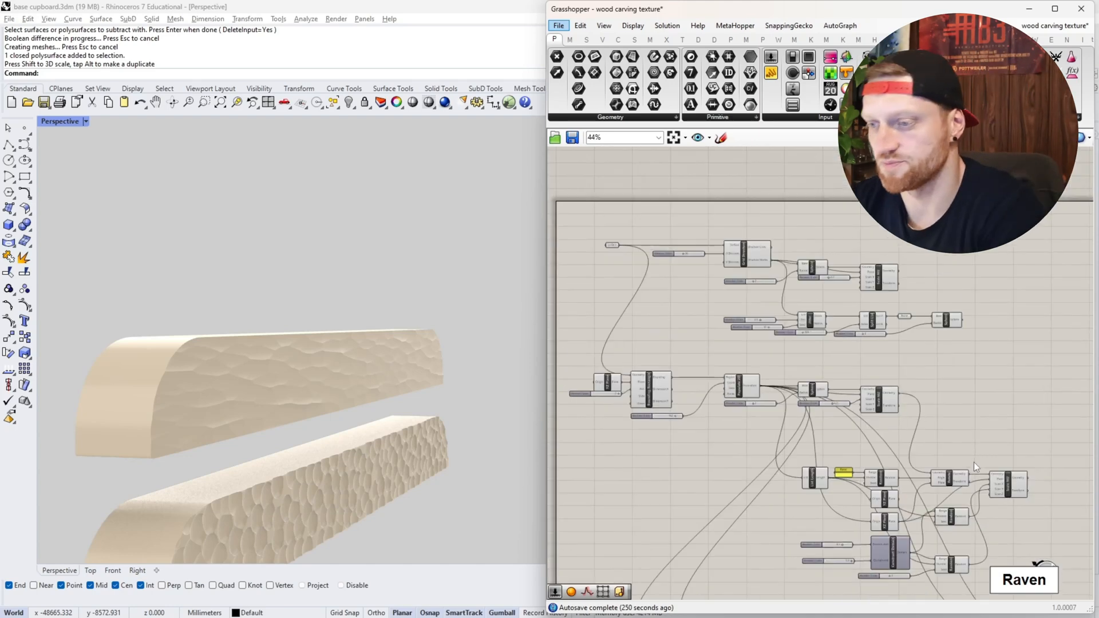
pyautogui.scroll(3, 859, 497)
pyautogui.moveTo(847, 490); pyautogui.dragTo(737, 472, button='right')
pyautogui.scroll(-2, 791, 454)
pyautogui.scroll(3, 788, 458)
pyautogui.moveTo(691, 310); pyautogui.dragTo(622, 255, button='right')
pyautogui.moveTo(728, 296); pyautogui.dragTo(708, 355, button='right')
pyautogui.click(711, 228)
pyautogui.scroll(-10, 432, 272)
pyautogui.scroll(9, 297, 276)
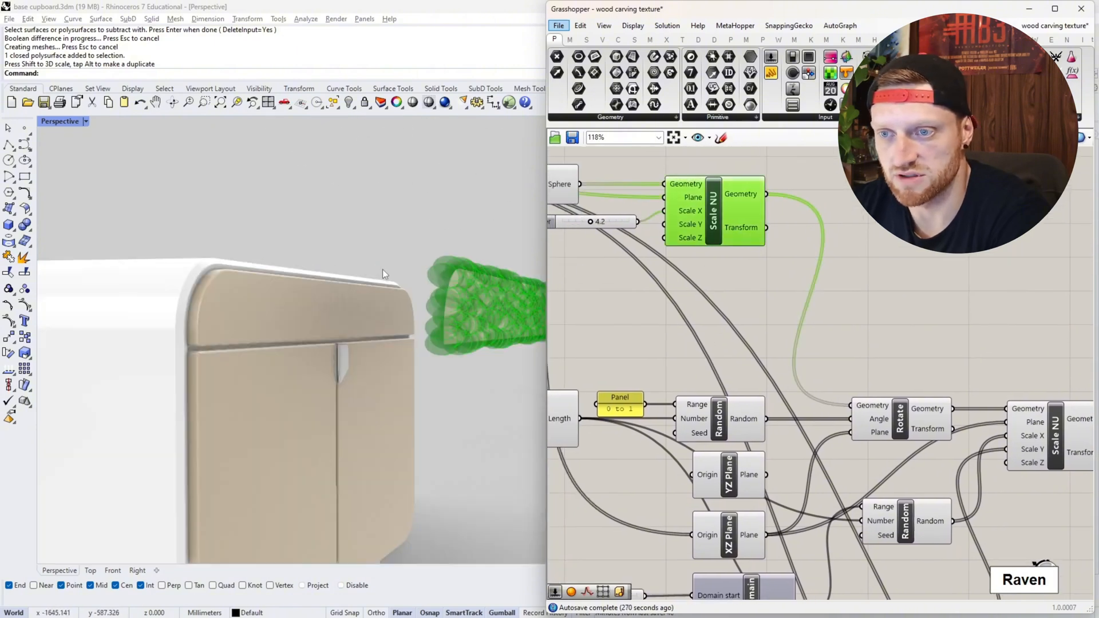
pyautogui.scroll(-6, 367, 272)
pyautogui.scroll(8, 321, 292)
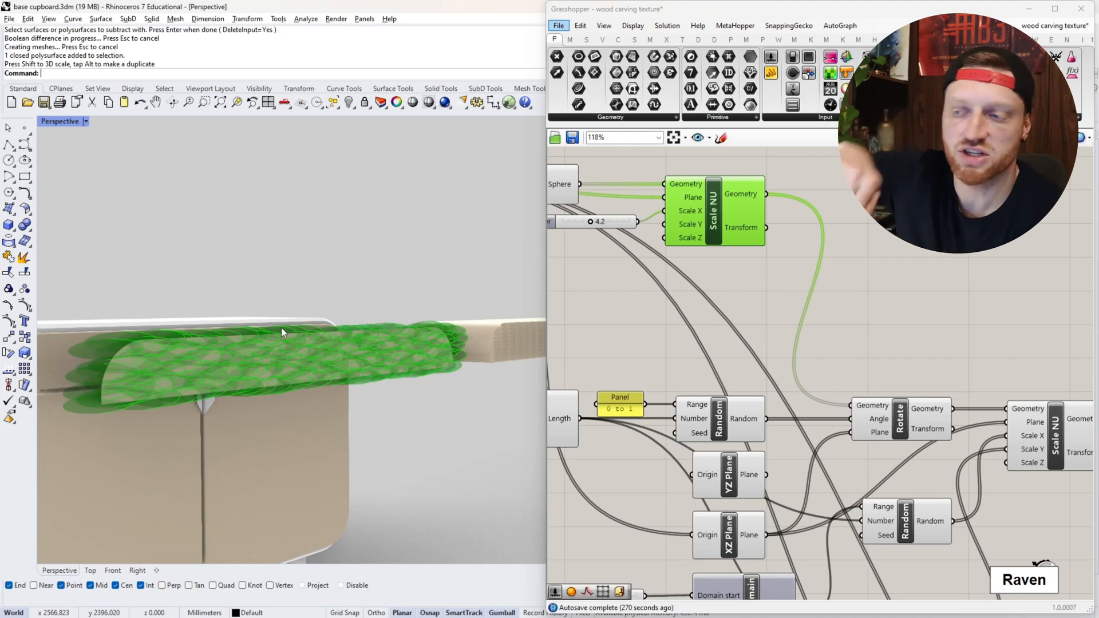
# - Examine the Random component that supplies the Rotate component's angle, and trace its number input back along the definition
pyautogui.moveTo(750, 360); pyautogui.dragTo(771, 357, button='right')
pyautogui.moveTo(923, 346); pyautogui.dragTo(947, 344, button='right')
pyautogui.moveTo(758, 304); pyautogui.dragTo(745, 332, button='right')
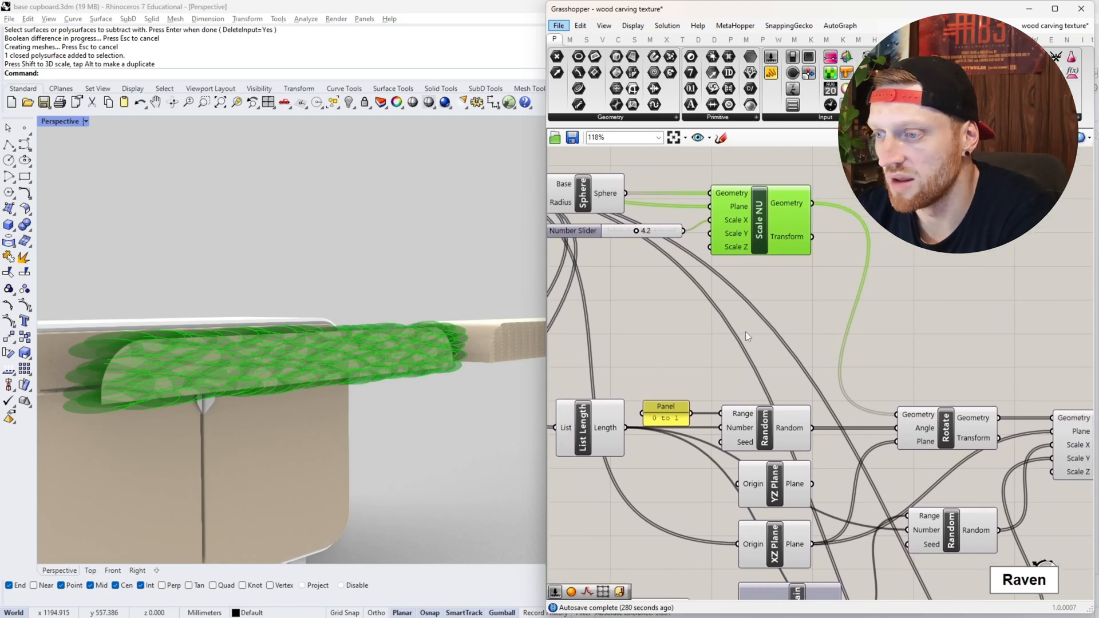
pyautogui.scroll(3, 769, 439)
pyautogui.click(769, 440)
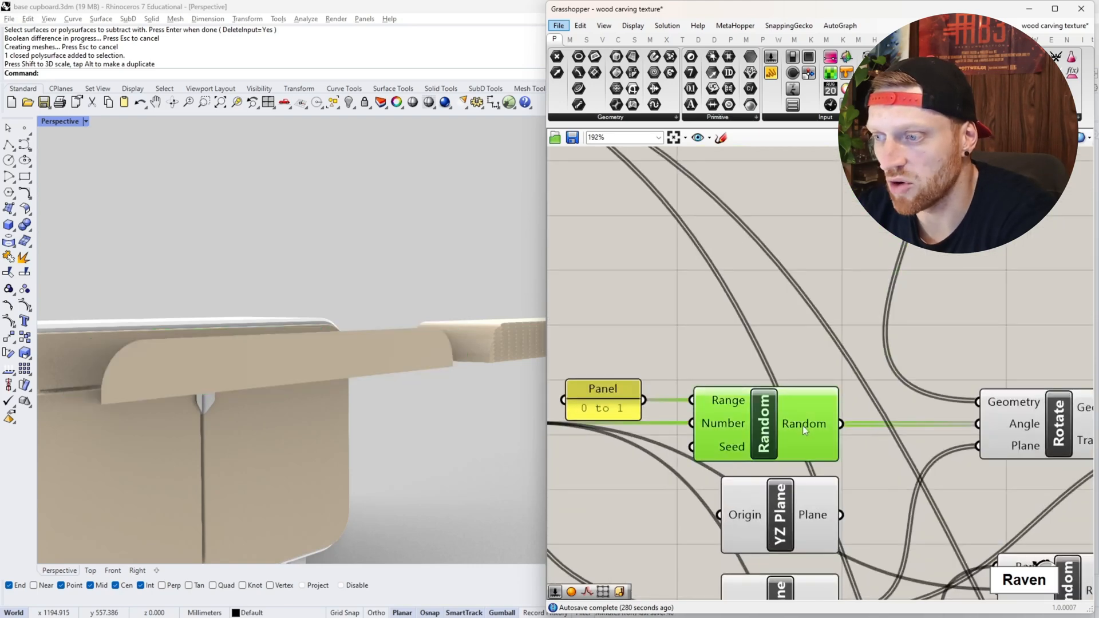
pyautogui.moveTo(790, 423)
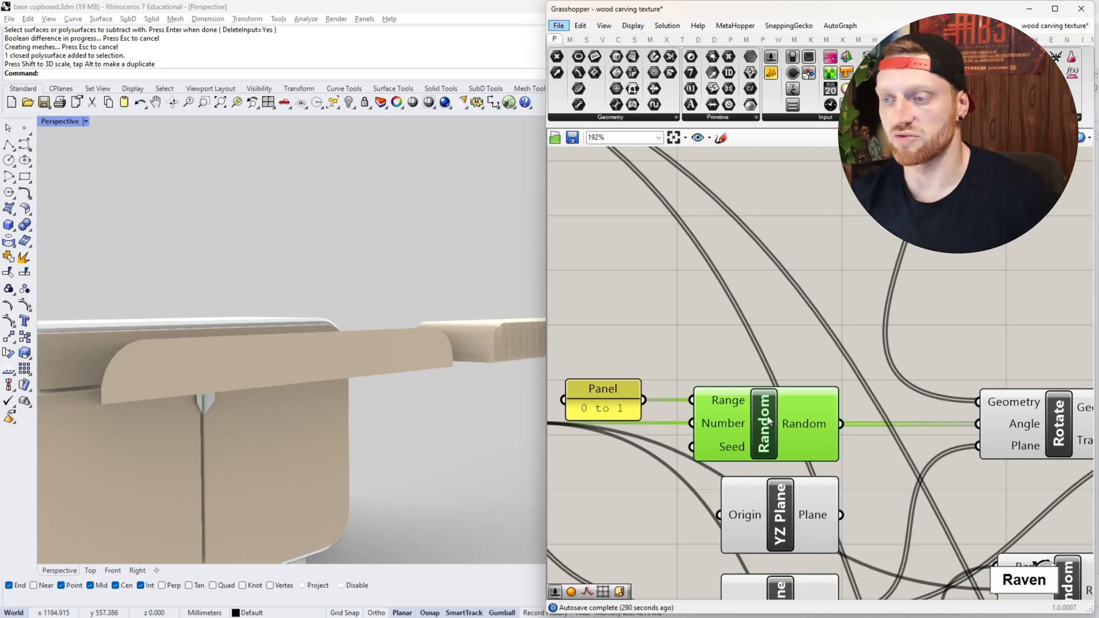
pyautogui.moveTo(727, 417); pyautogui.dragTo(801, 428, button='right')
pyautogui.scroll(-3, 871, 432)
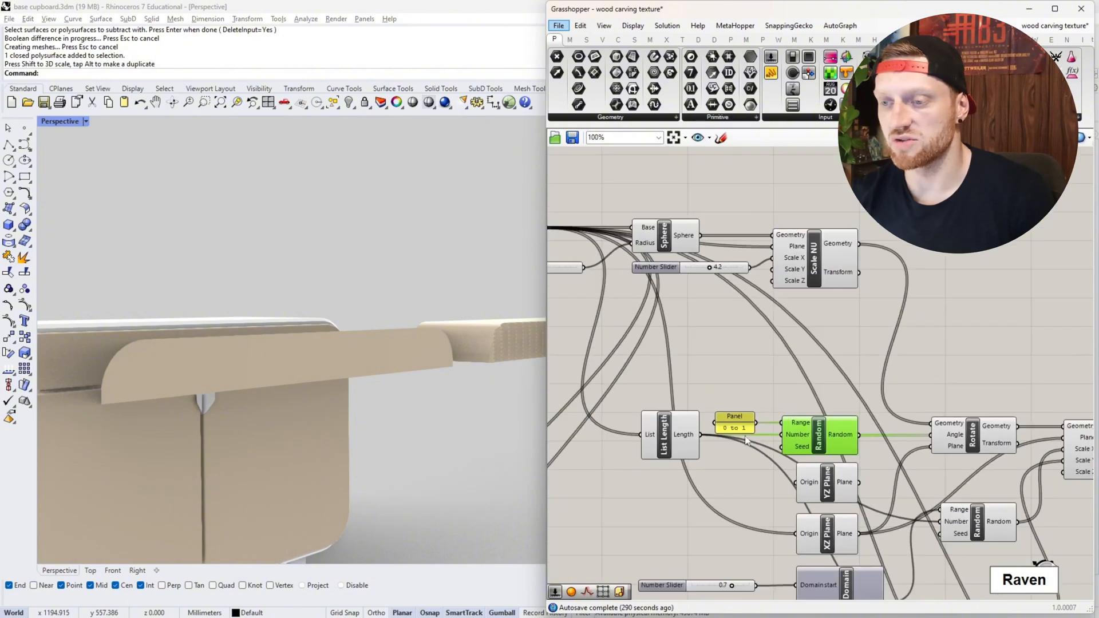
pyautogui.scroll(-2, 864, 429)
pyautogui.scroll(2, 713, 300)
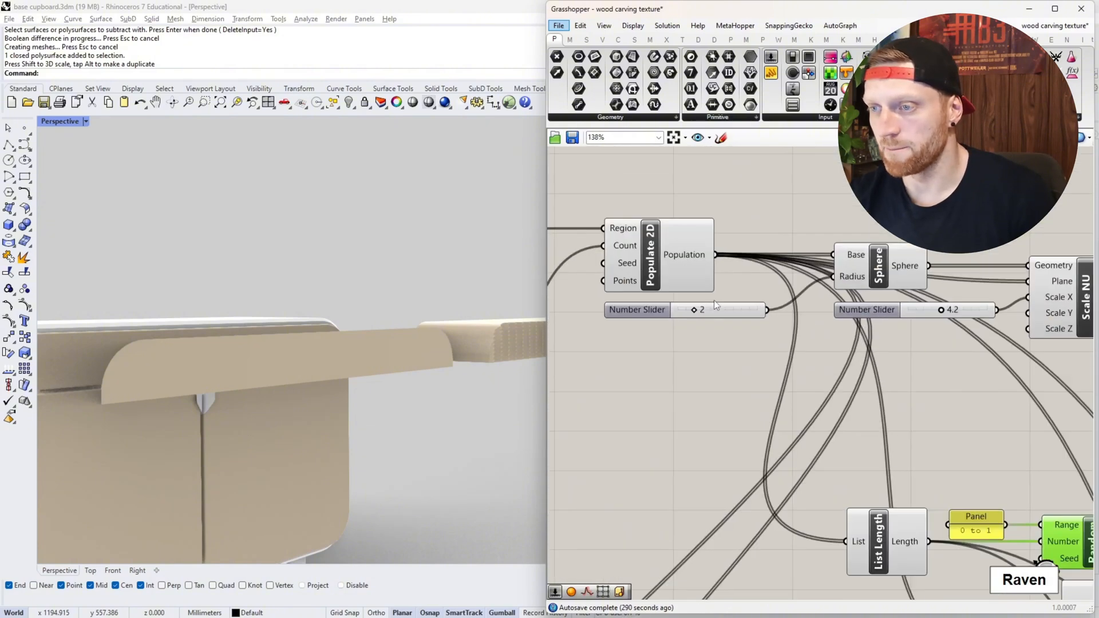
# - Preview the Populate 2D points on the drawer front and inspect the Population output list
pyautogui.click(700, 269)
pyautogui.scroll(3, 703, 256)
pyautogui.moveTo(703, 256)
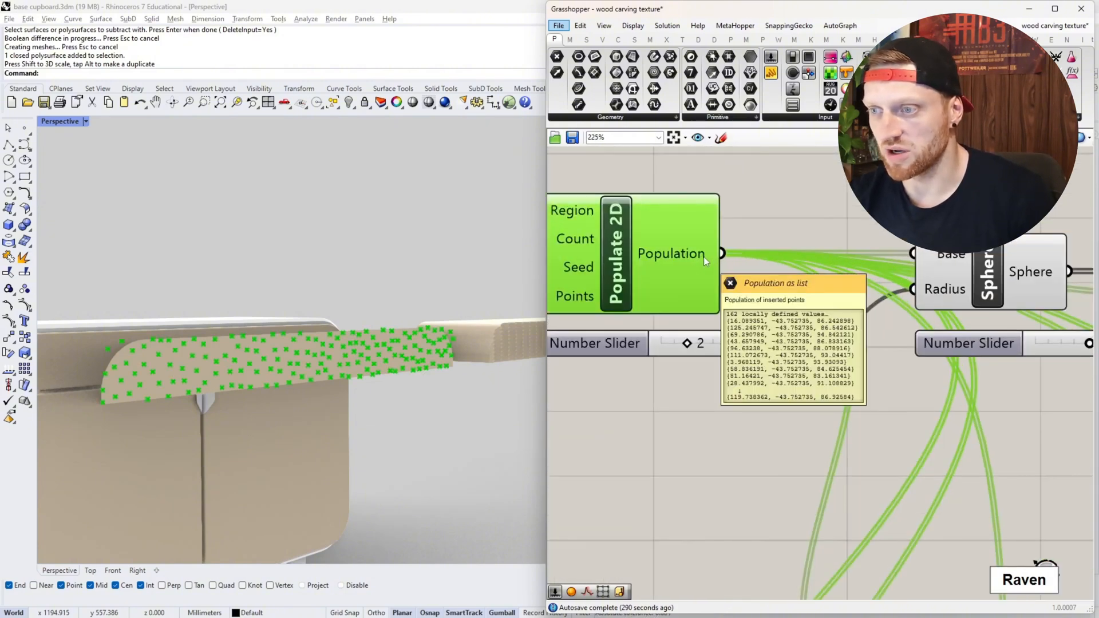
pyautogui.scroll(-2, 873, 232)
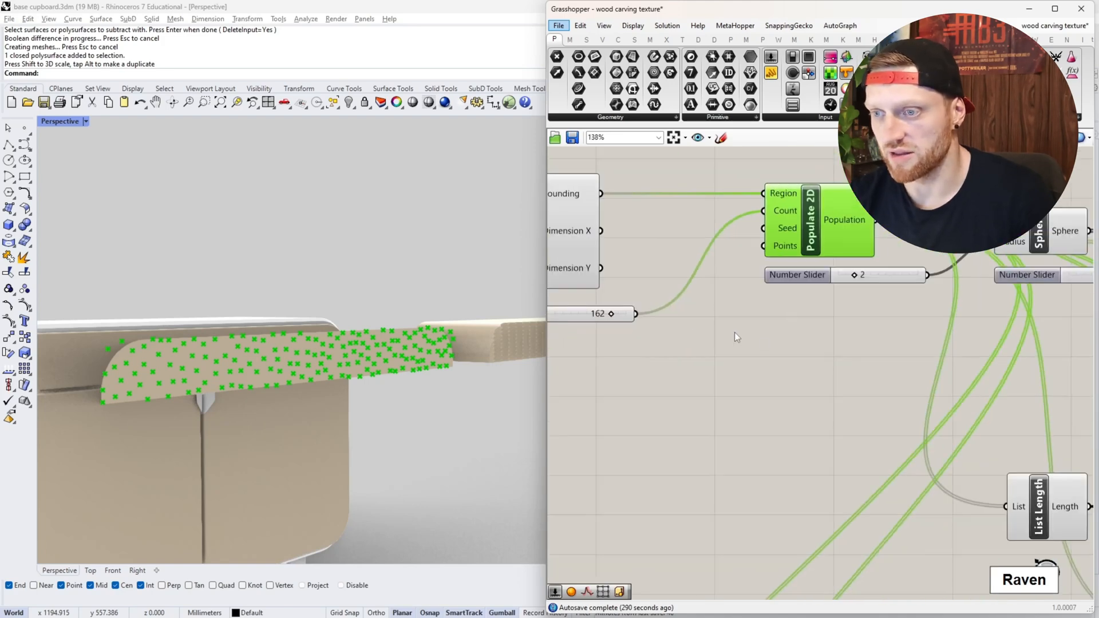
pyautogui.moveTo(811, 361); pyautogui.dragTo(596, 316, button='right')
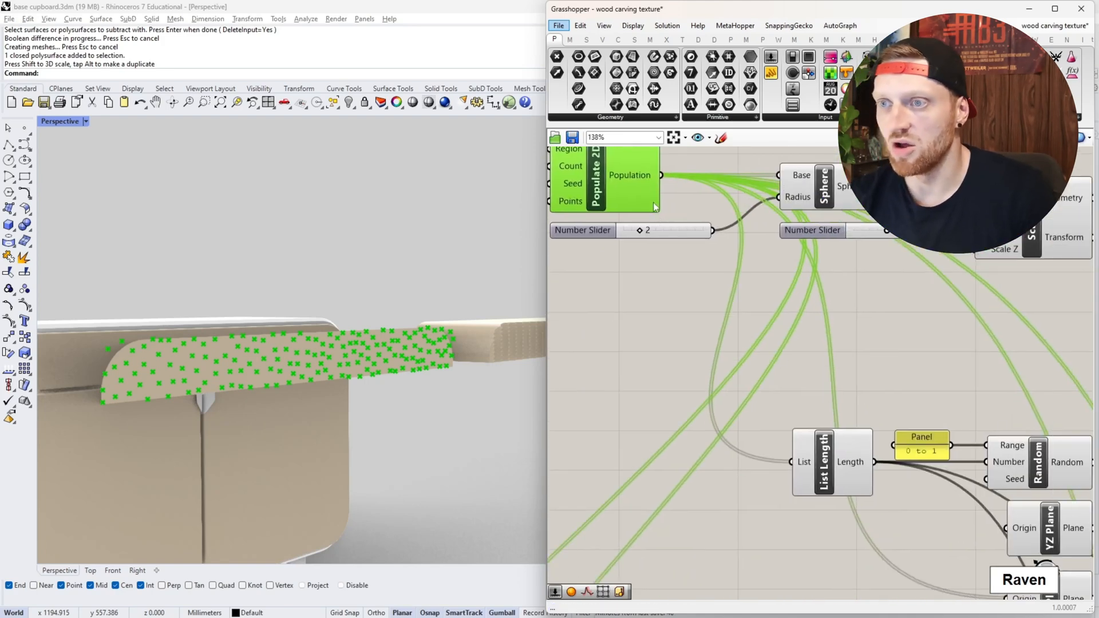
pyautogui.moveTo(724, 233); pyautogui.dragTo(675, 239, button='right')
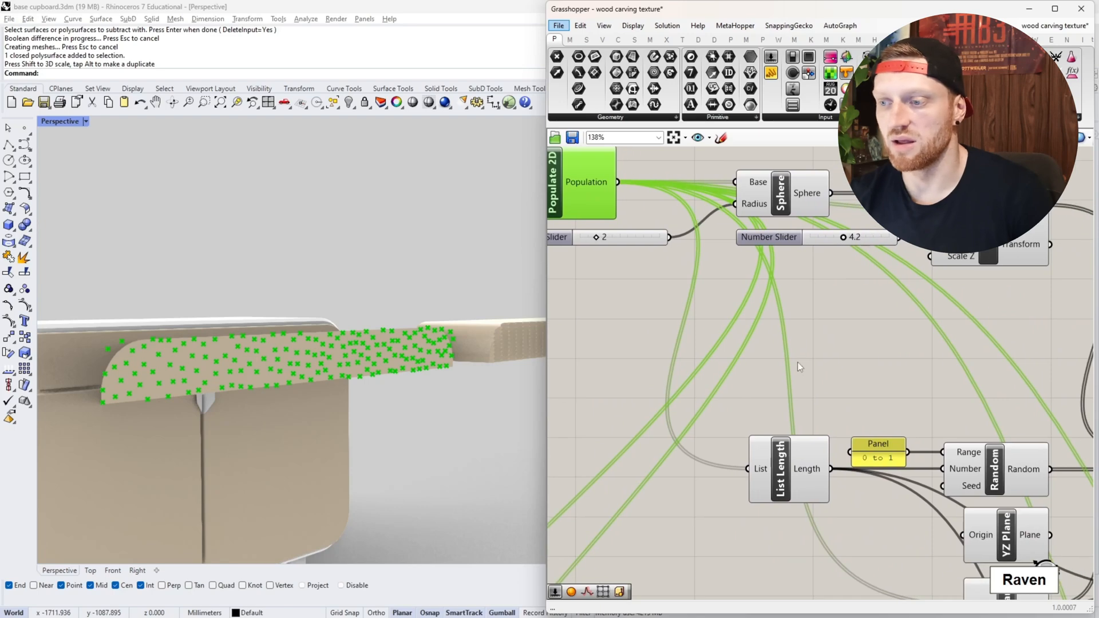
# - Inspect the List Length output and compare it with the count slider feeding Populate 2D
pyautogui.scroll(2, 795, 489)
pyautogui.click(792, 488)
pyautogui.scroll(-4, 790, 458)
pyautogui.scroll(4, 785, 441)
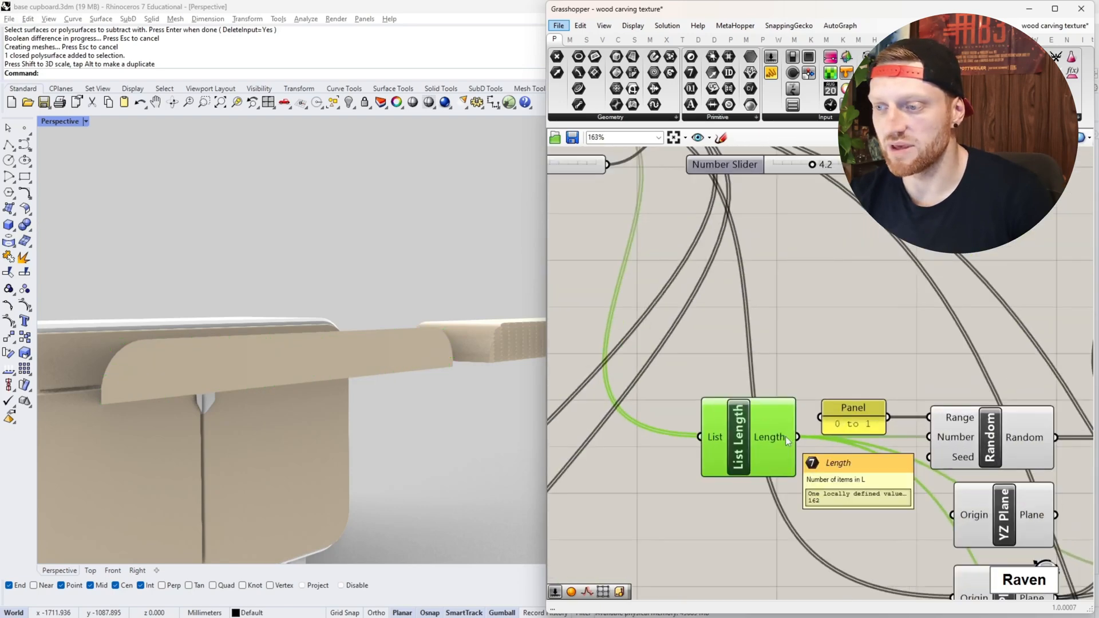
pyautogui.moveTo(784, 437)
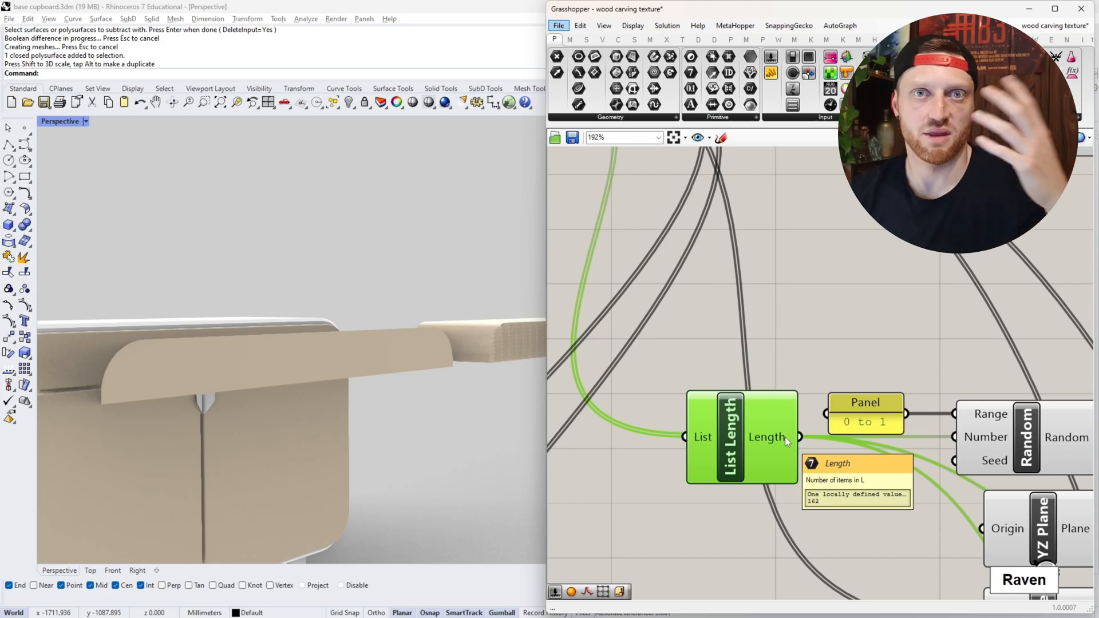
pyautogui.scroll(-3, 767, 417)
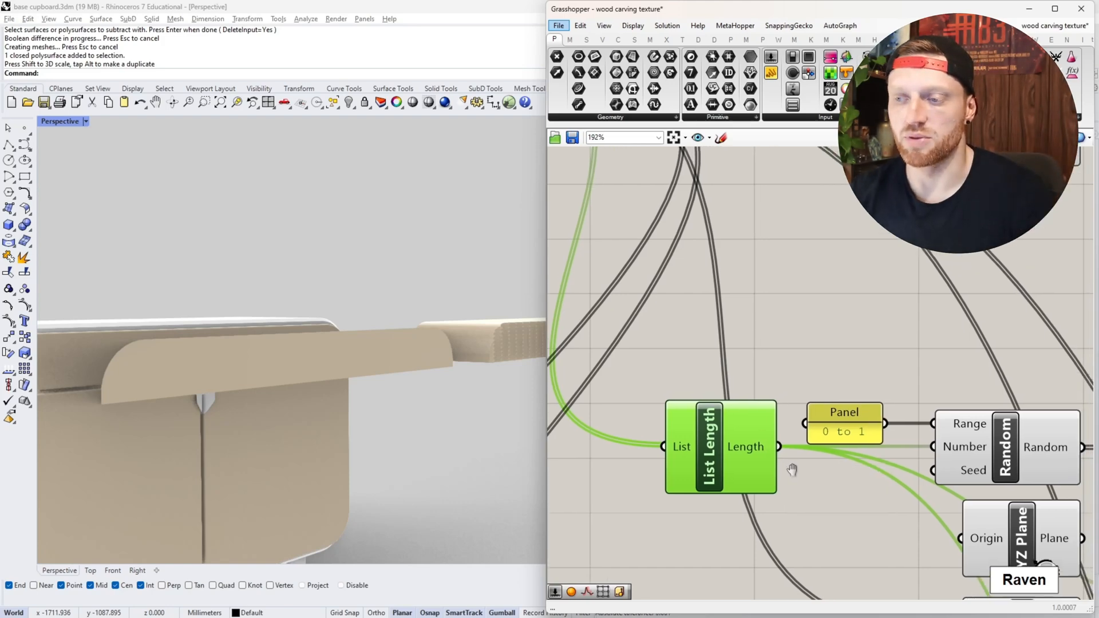
pyautogui.moveTo(759, 409); pyautogui.dragTo(922, 414, button='right')
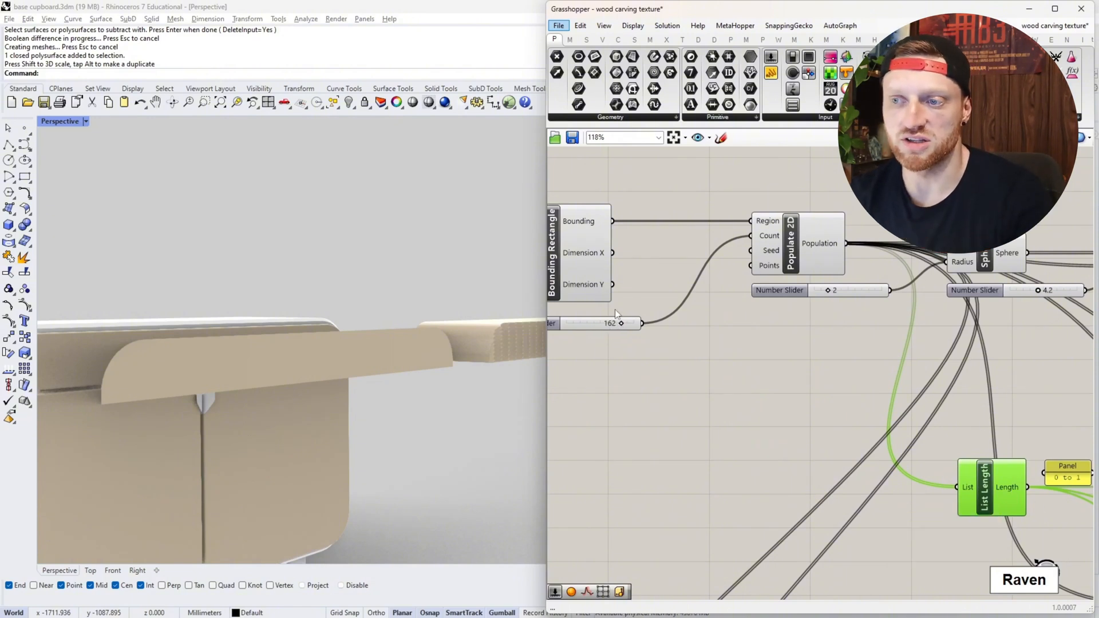
pyautogui.moveTo(774, 355); pyautogui.dragTo(567, 319, button='right')
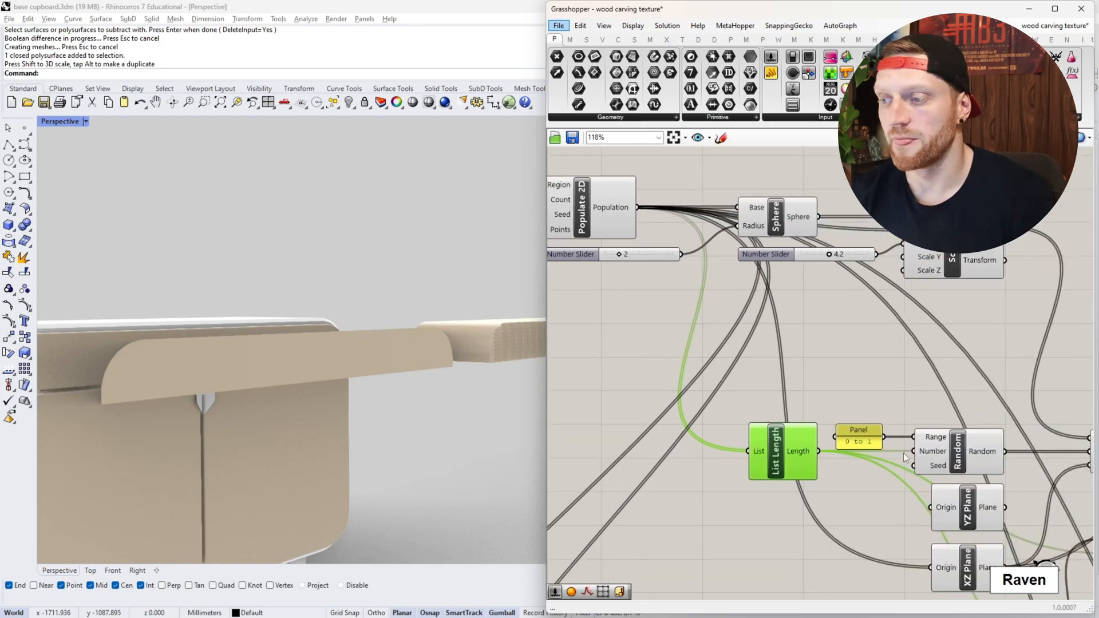
# - Examine how the range panel and the list length feed the Random component before the Rotate angle
pyautogui.scroll(4, 910, 456)
pyautogui.moveTo(915, 459); pyautogui.dragTo(821, 446, button='right')
pyautogui.click(927, 435)
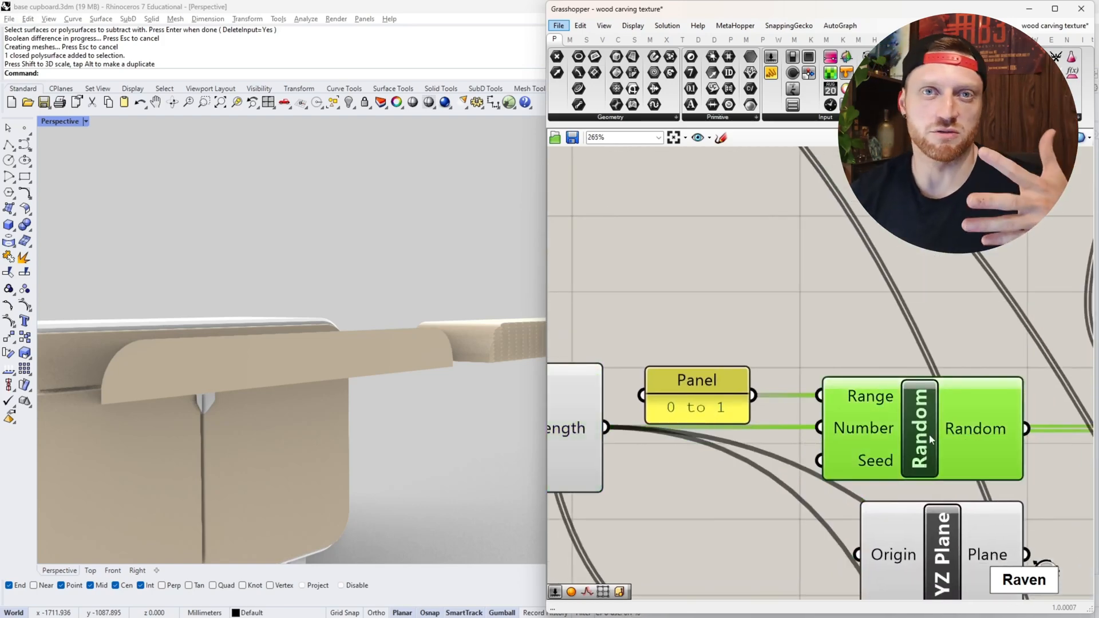
pyautogui.moveTo(929, 435); pyautogui.dragTo(774, 435, button='right')
pyautogui.scroll(-2, 844, 434)
pyautogui.scroll(-2, 773, 435)
pyautogui.scroll(6, 702, 409)
pyautogui.moveTo(646, 420); pyautogui.dragTo(756, 425, button='right')
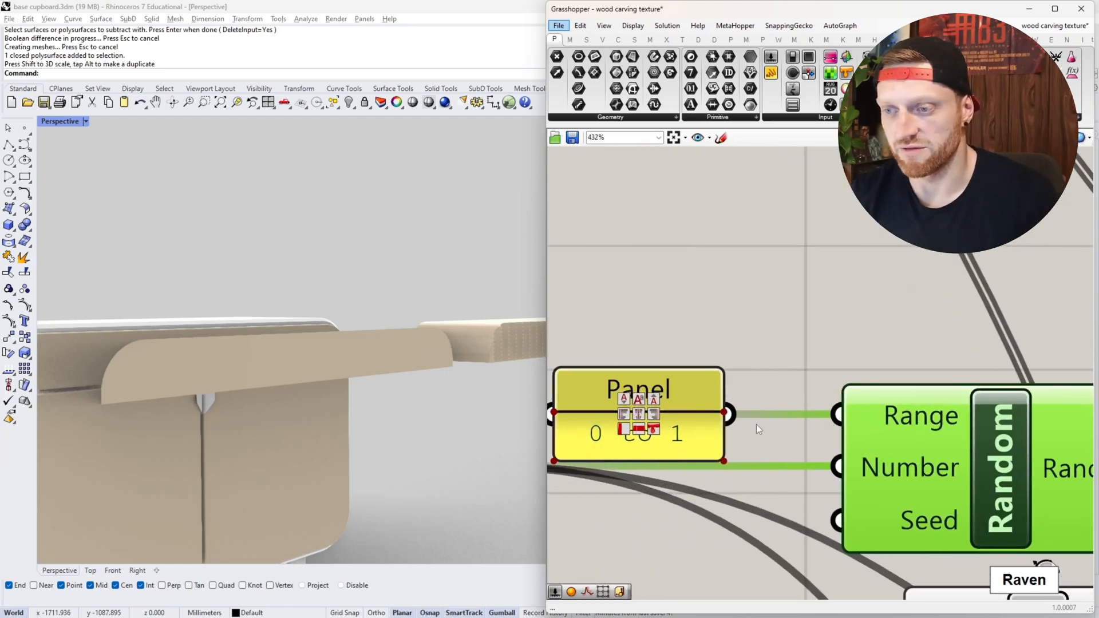
pyautogui.scroll(-2, 804, 421)
pyautogui.click(686, 489)
pyautogui.scroll(-2, 729, 538)
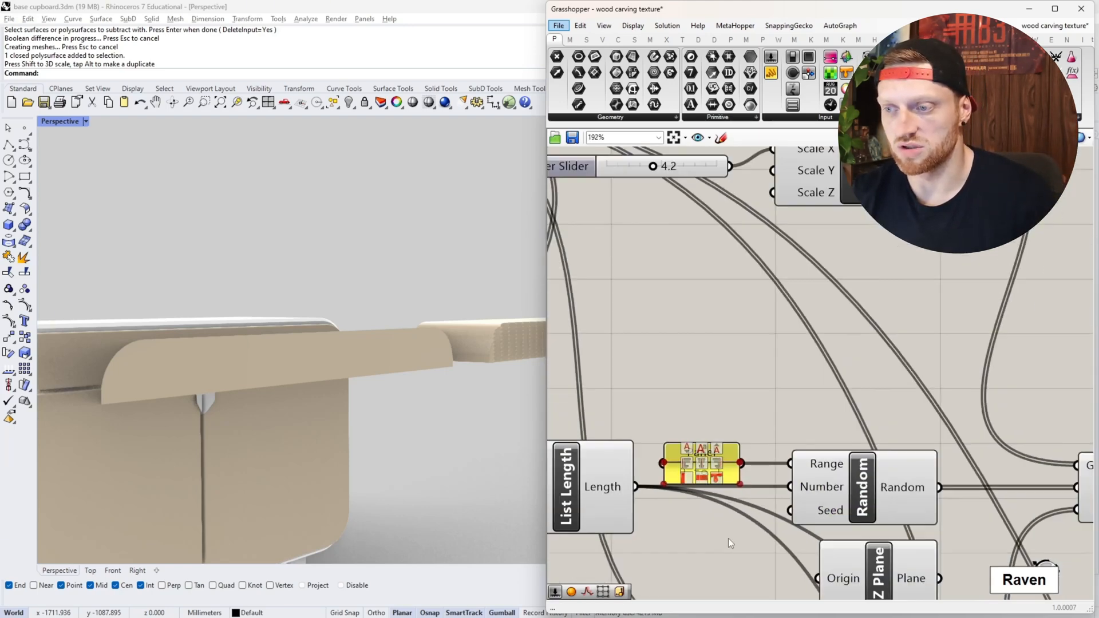
pyautogui.scroll(3, 733, 410)
pyautogui.scroll(-2, 733, 410)
pyautogui.moveTo(784, 412); pyautogui.dragTo(649, 392, button='right')
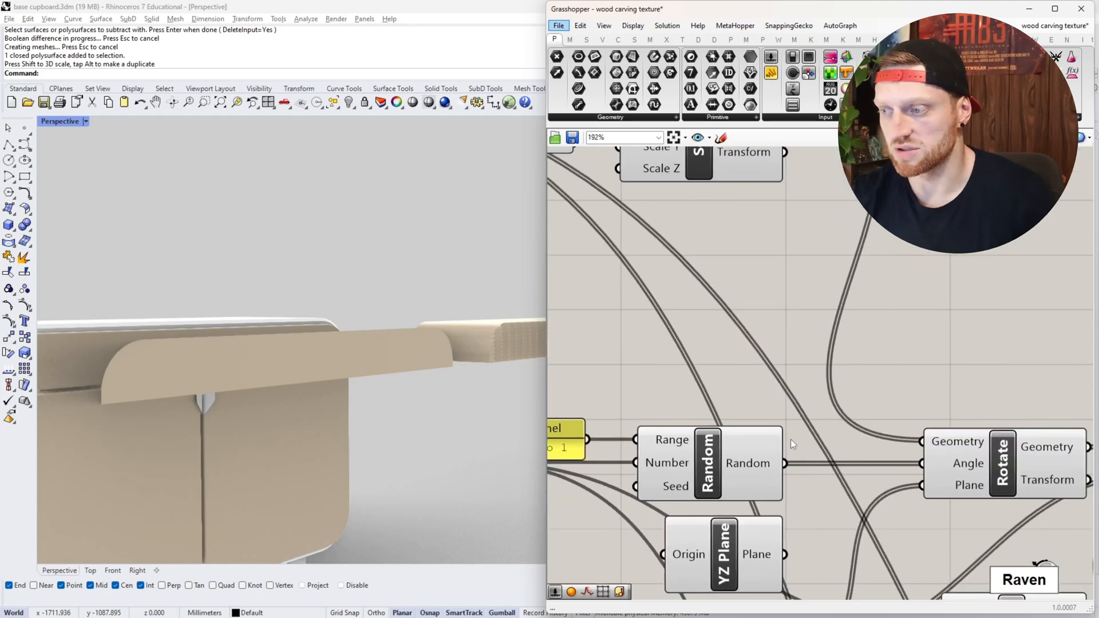
# - Check the Degrees option of the Rotate component's Angle input, and review the range panel feeding Random
pyautogui.scroll(3, 966, 470)
pyautogui.rightClick(966, 469)
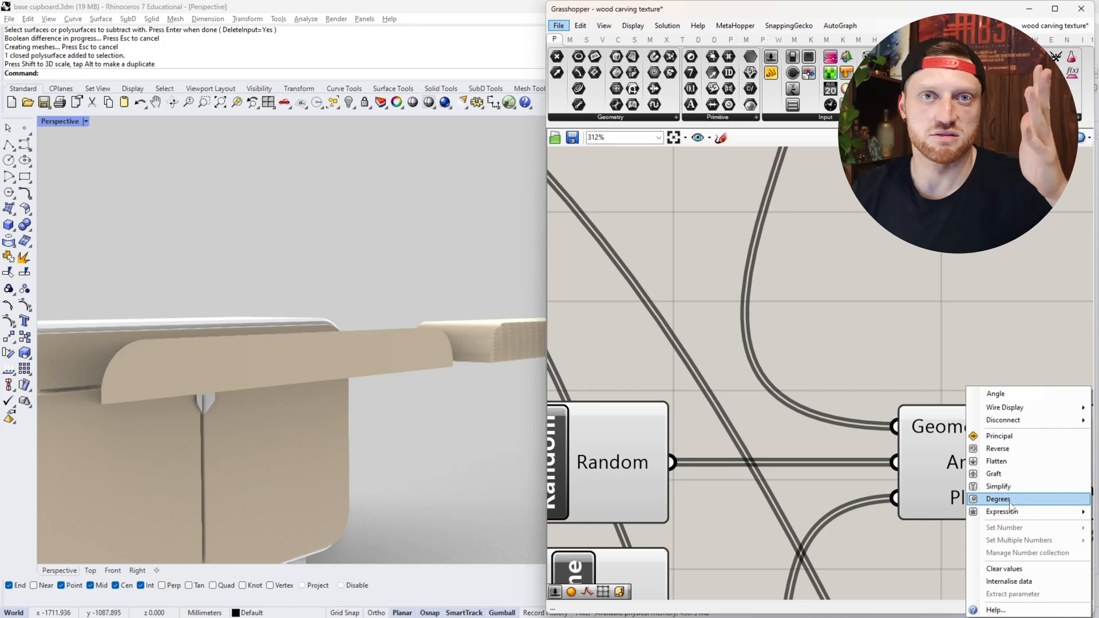
pyautogui.scroll(-2, 853, 469)
pyautogui.moveTo(652, 431); pyautogui.dragTo(811, 433, button='right')
pyautogui.scroll(2, 683, 466)
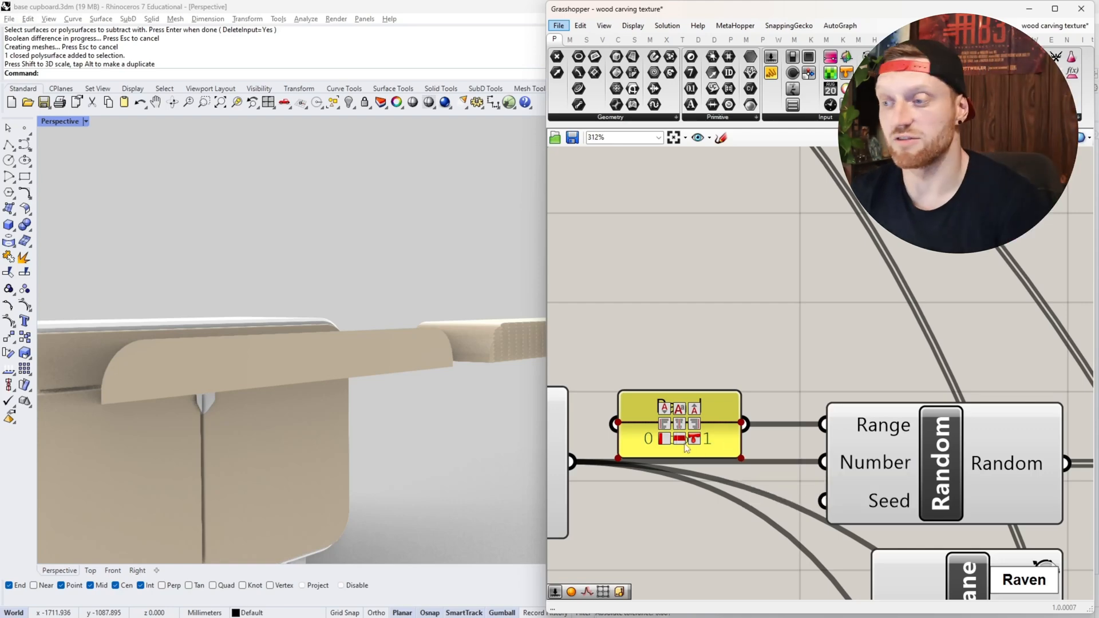
pyautogui.scroll(-4, 650, 417)
pyautogui.scroll(4, 662, 435)
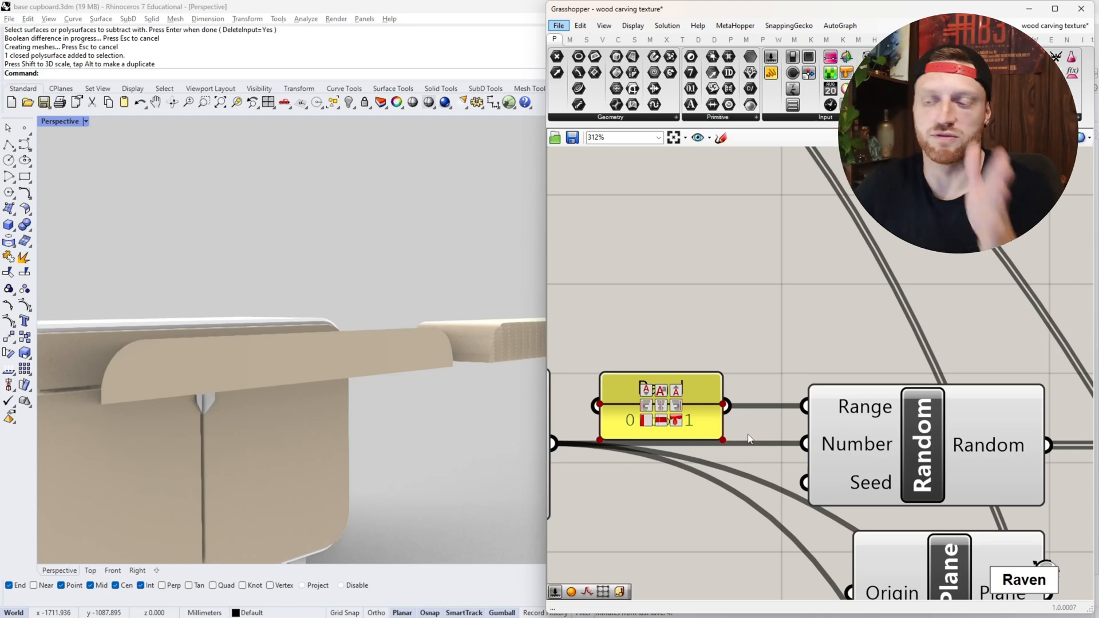
pyautogui.scroll(-5, 749, 439)
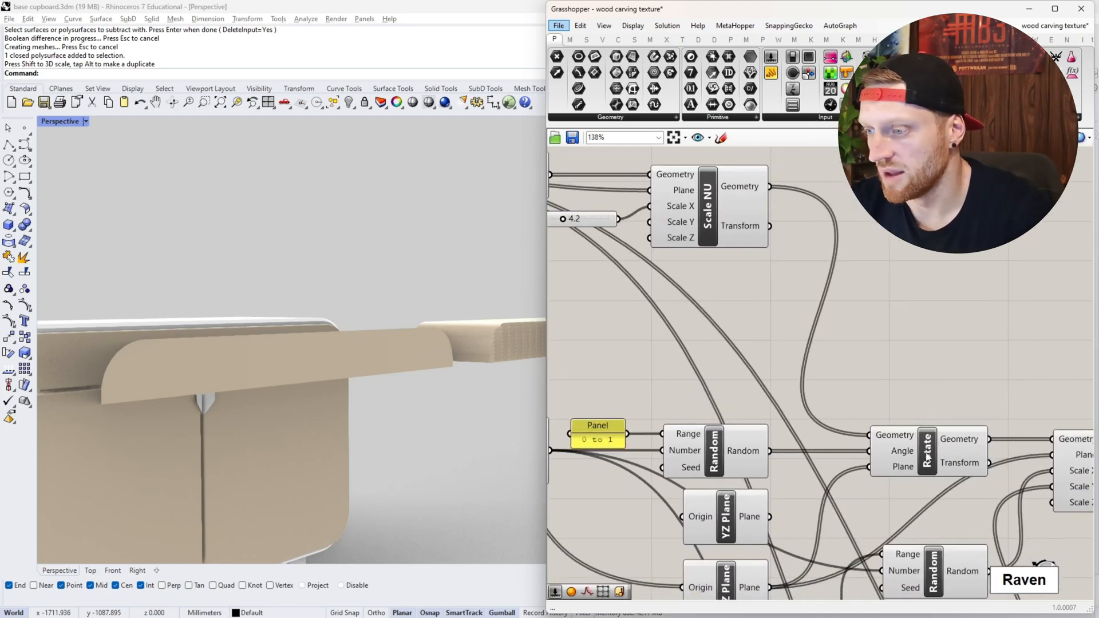
# - Trace the Rotate component's Plane input back through XZ Plane to the Populate 2D points and preview those points
pyautogui.moveTo(927, 455); pyautogui.dragTo(983, 430, button='right')
pyautogui.scroll(4, 953, 438)
pyautogui.scroll(-4, 956, 442)
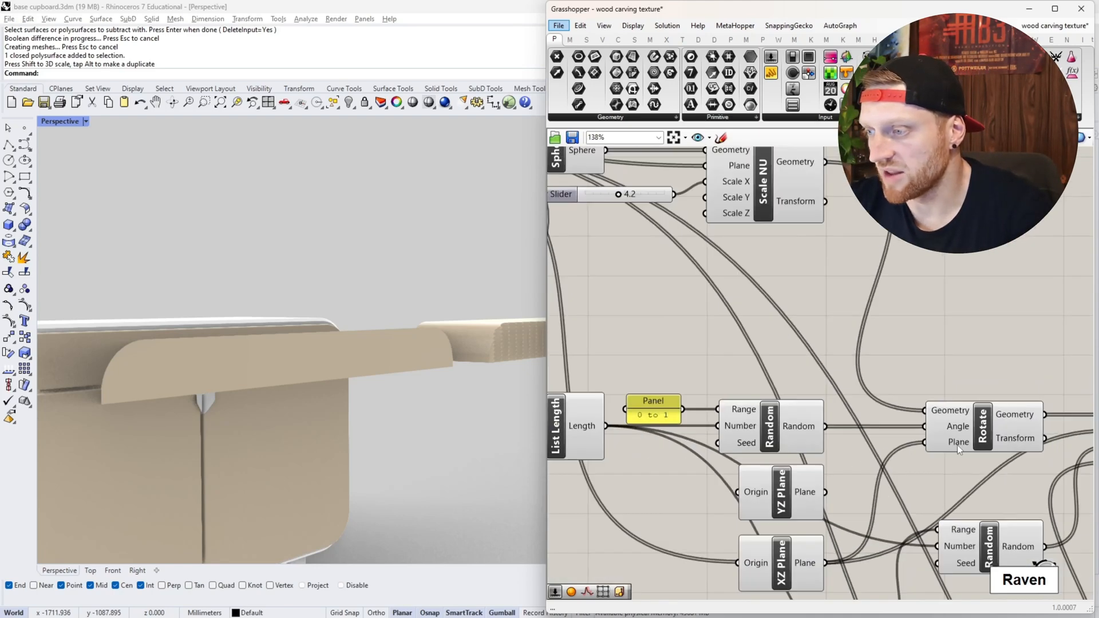
pyautogui.scroll(3, 960, 450)
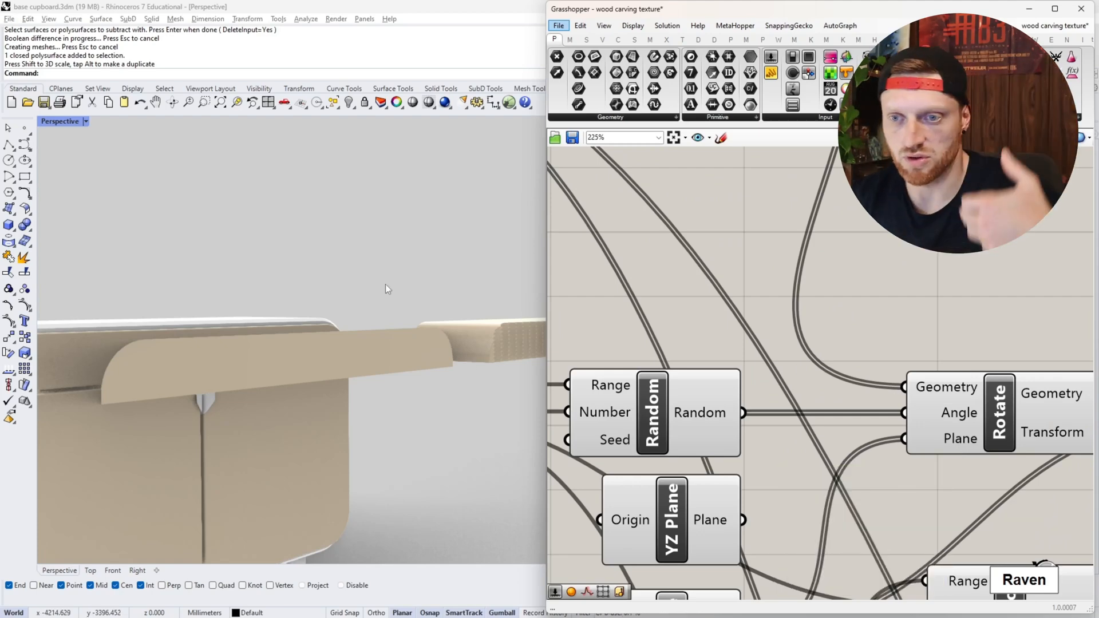
pyautogui.scroll(-3, 750, 386)
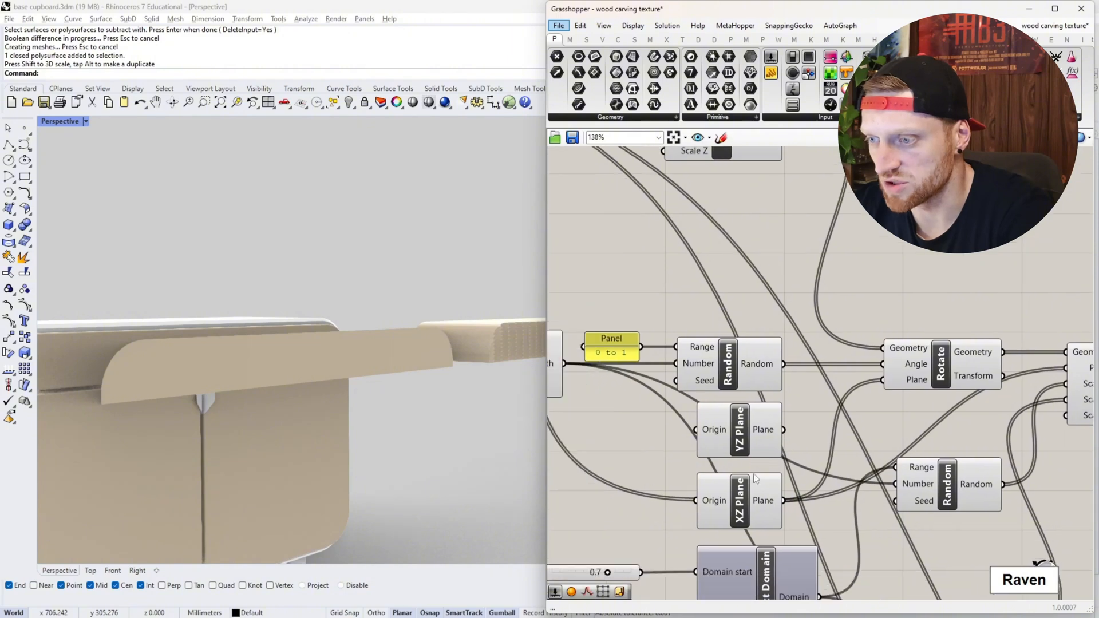
pyautogui.scroll(-3, 892, 422)
pyautogui.moveTo(567, 215); pyautogui.dragTo(692, 267, button='right')
pyautogui.scroll(3, 669, 262)
pyautogui.click(668, 263)
pyautogui.moveTo(808, 327); pyautogui.dragTo(618, 205, button='right')
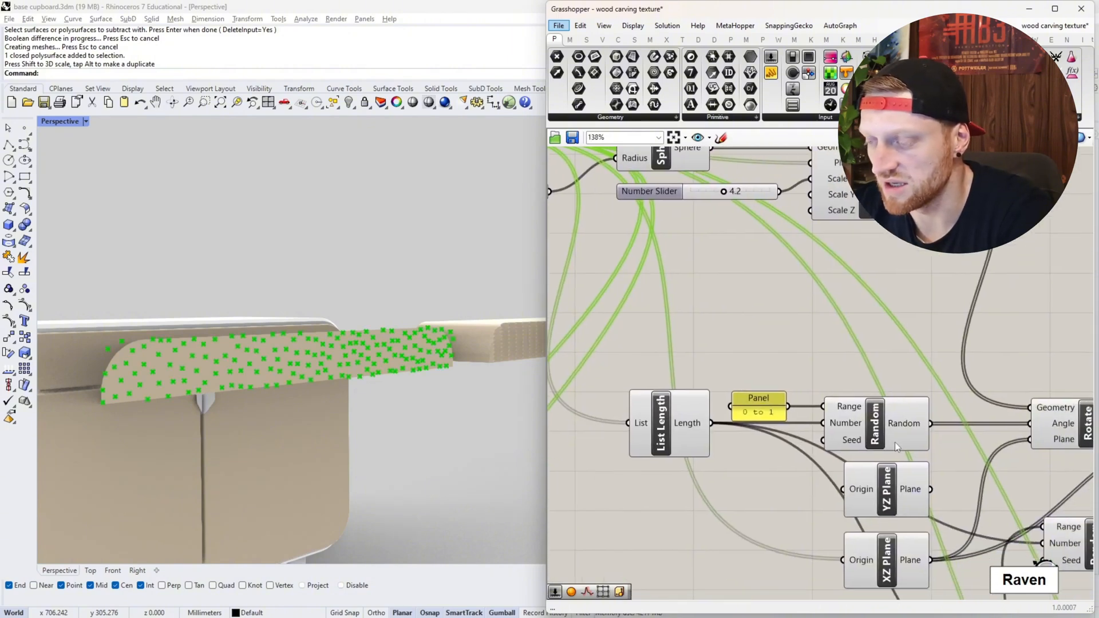
pyautogui.moveTo(894, 442); pyautogui.dragTo(792, 362, button='right')
pyautogui.scroll(2, 804, 500)
pyautogui.scroll(1, 804, 501)
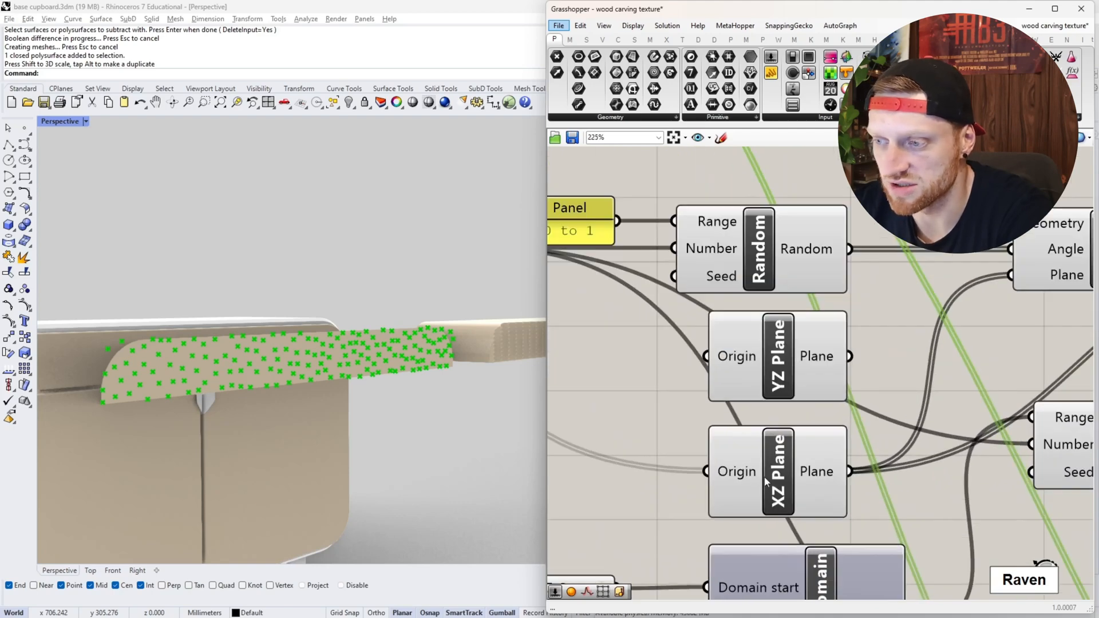
# - Select the Rotate component and examine its randomly rotated stretched spheres on the cupboard's drawer front
pyautogui.moveTo(1086, 284); pyautogui.dragTo(911, 304, button='right')
pyautogui.click(949, 272)
pyautogui.scroll(-9, 360, 350)
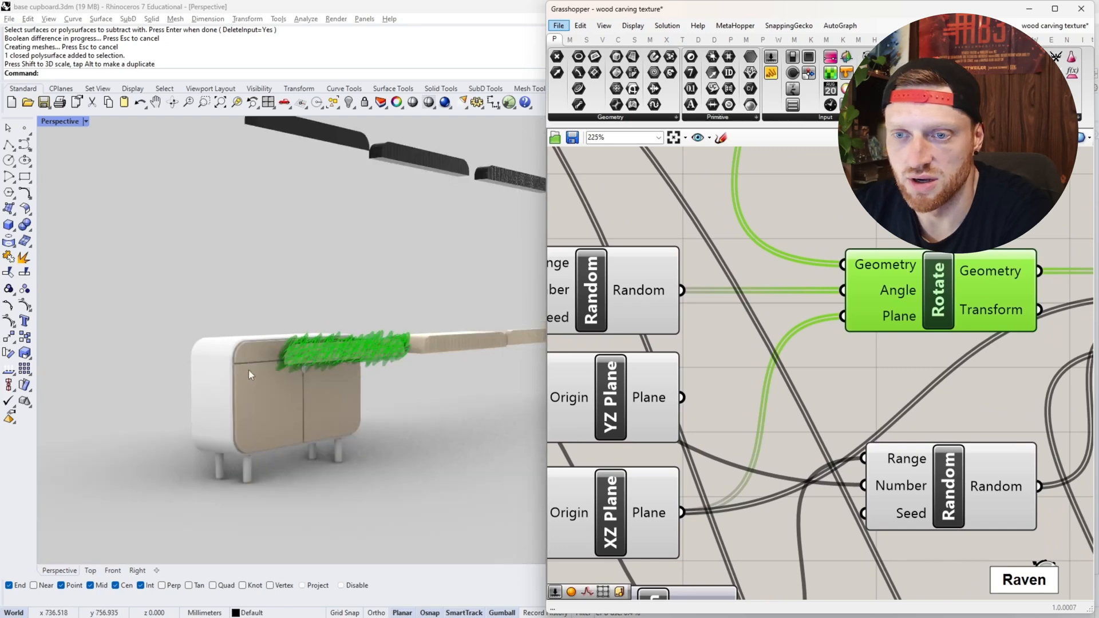
pyautogui.scroll(10, 249, 370)
pyautogui.scroll(-8, 338, 342)
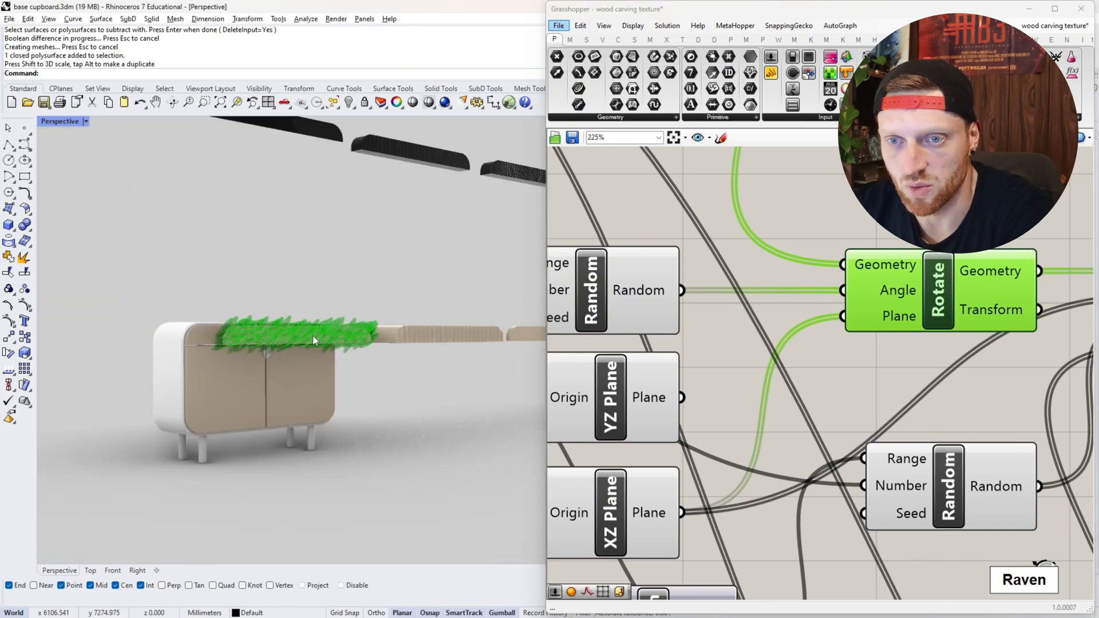
# - Examine the randomly rotated spheres on the drawer front, and review the range panel and Random component driving their rotation
pyautogui.scroll(5, 286, 337)
pyautogui.keyDown('shift'); pyautogui.moveTo(263, 339); pyautogui.dragTo(123, 358, button='right'); pyautogui.keyUp('shift')
pyautogui.scroll(-3, 861, 345)
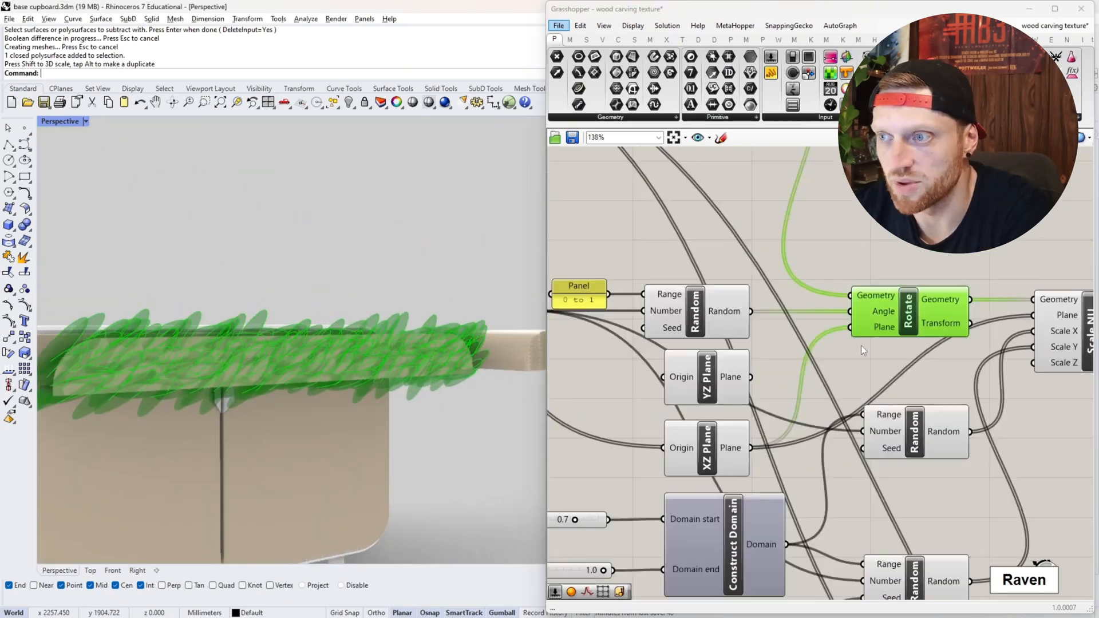
pyautogui.moveTo(795, 267); pyautogui.dragTo(805, 339, button='right')
pyautogui.scroll(-5, 805, 339)
pyautogui.scroll(7, 759, 365)
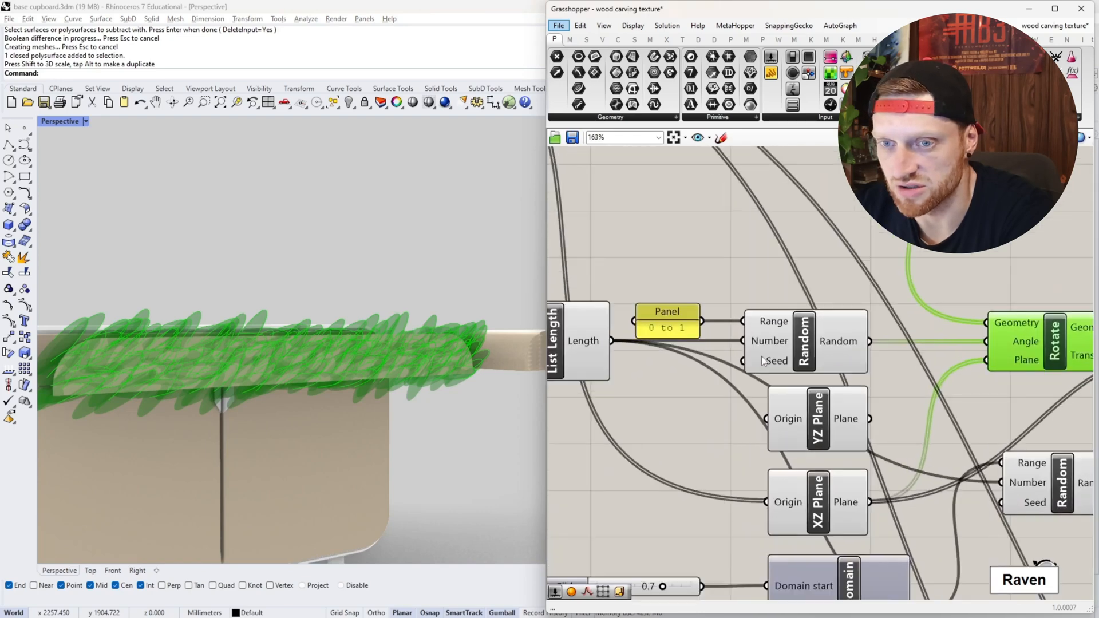
pyautogui.scroll(-5, 384, 390)
pyautogui.scroll(6, 232, 372)
pyautogui.scroll(-3, 237, 377)
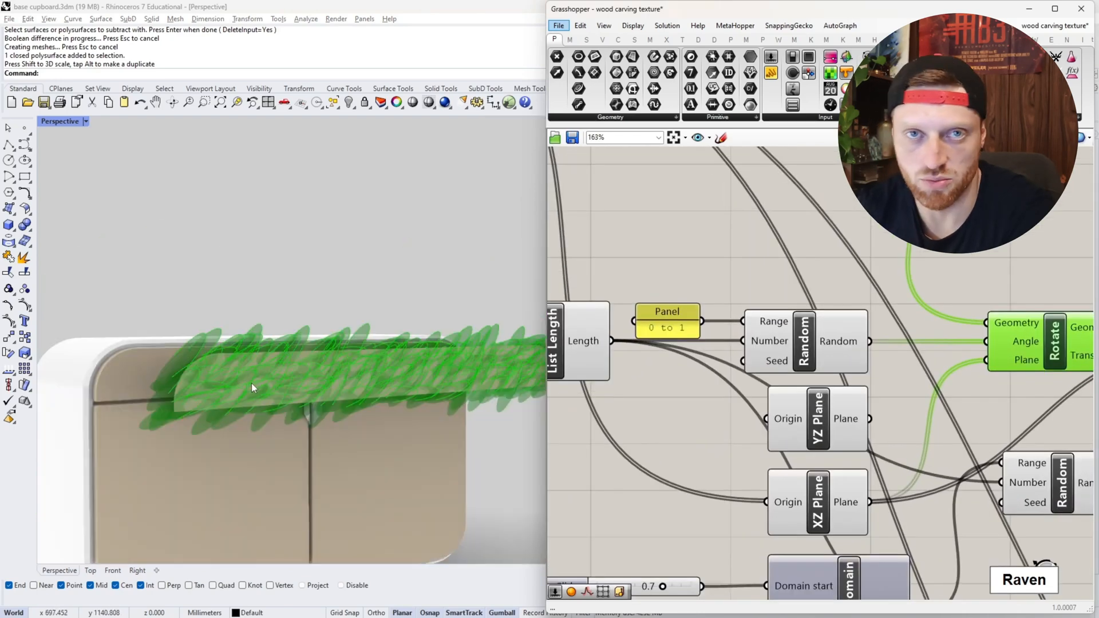
pyautogui.scroll(-8, 251, 383)
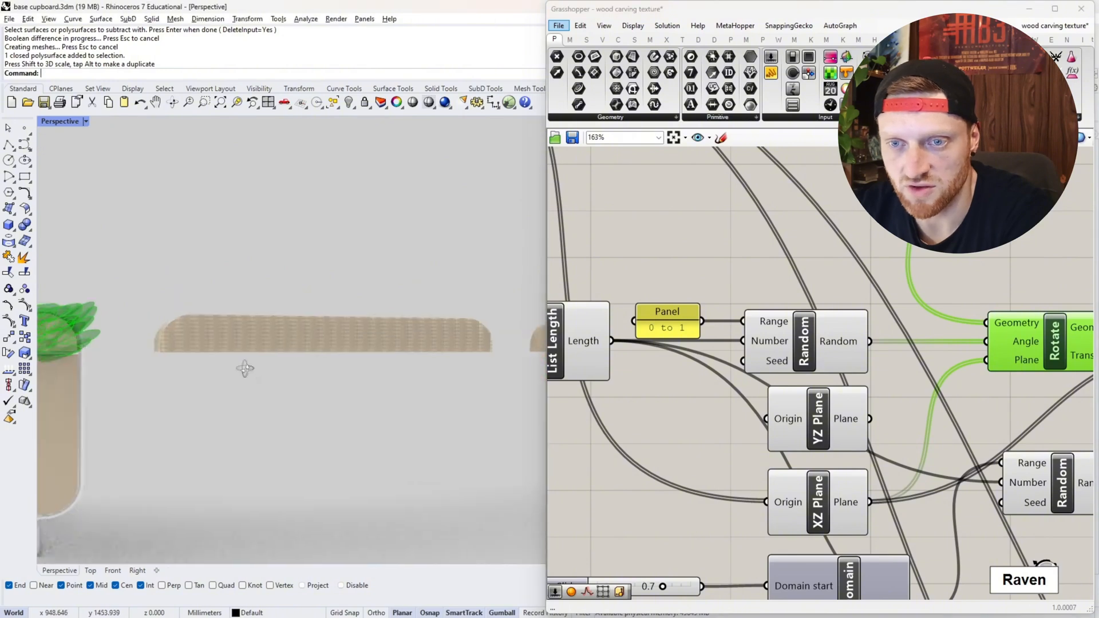
pyautogui.scroll(8, 119, 355)
pyautogui.scroll(-2, 118, 360)
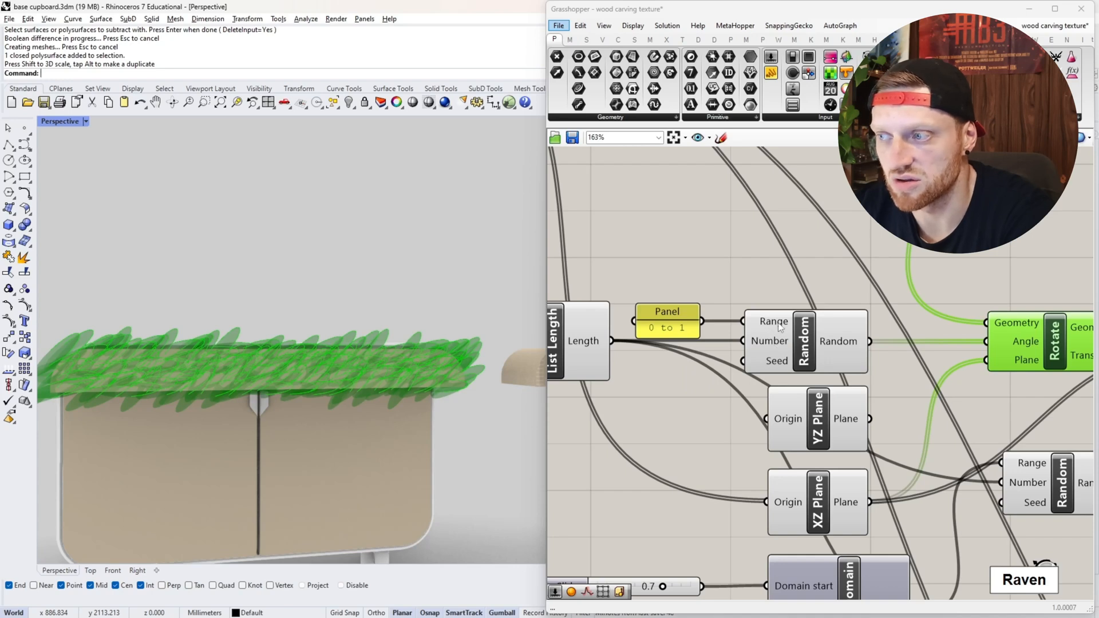
# - Set the rotation range panel to 0 to 0.5 and check the Rotate component's spheres on the drawer front
pyautogui.moveTo(779, 327)
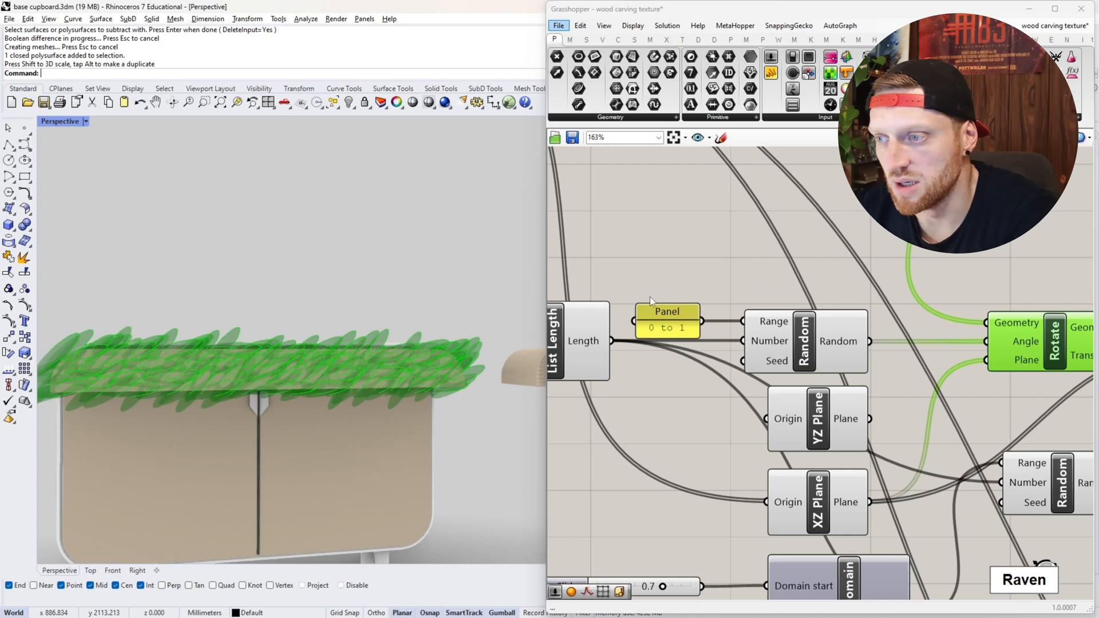
pyautogui.doubleClick(672, 323)
pyautogui.click(647, 273)
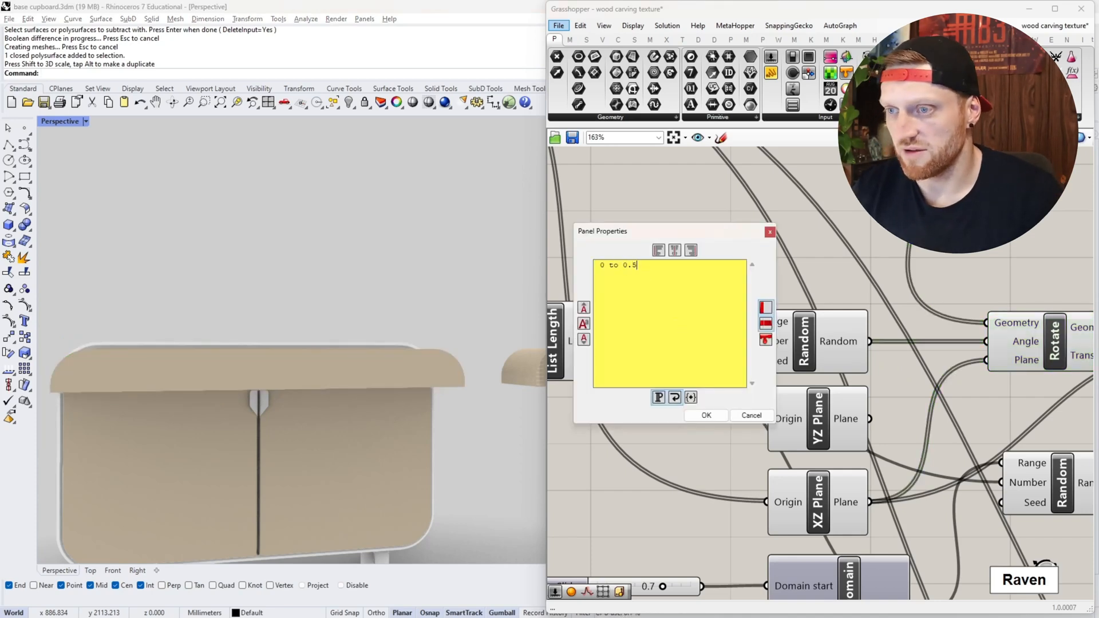
pyautogui.write('0.5')
pyautogui.click(705, 416)
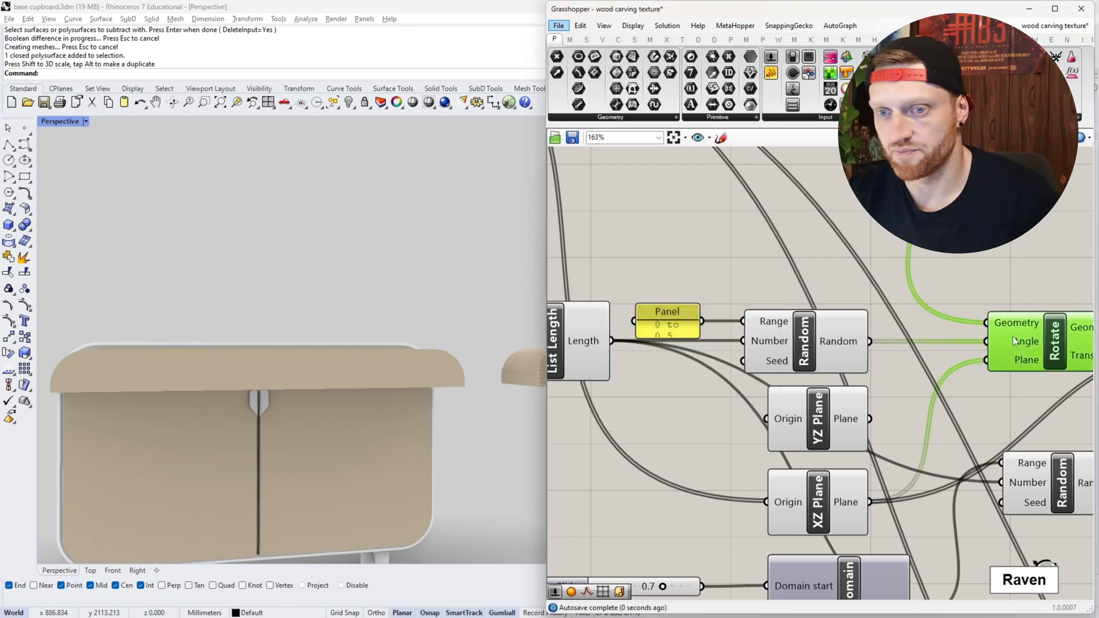
pyautogui.scroll(-2, 398, 355)
pyautogui.scroll(3, 281, 353)
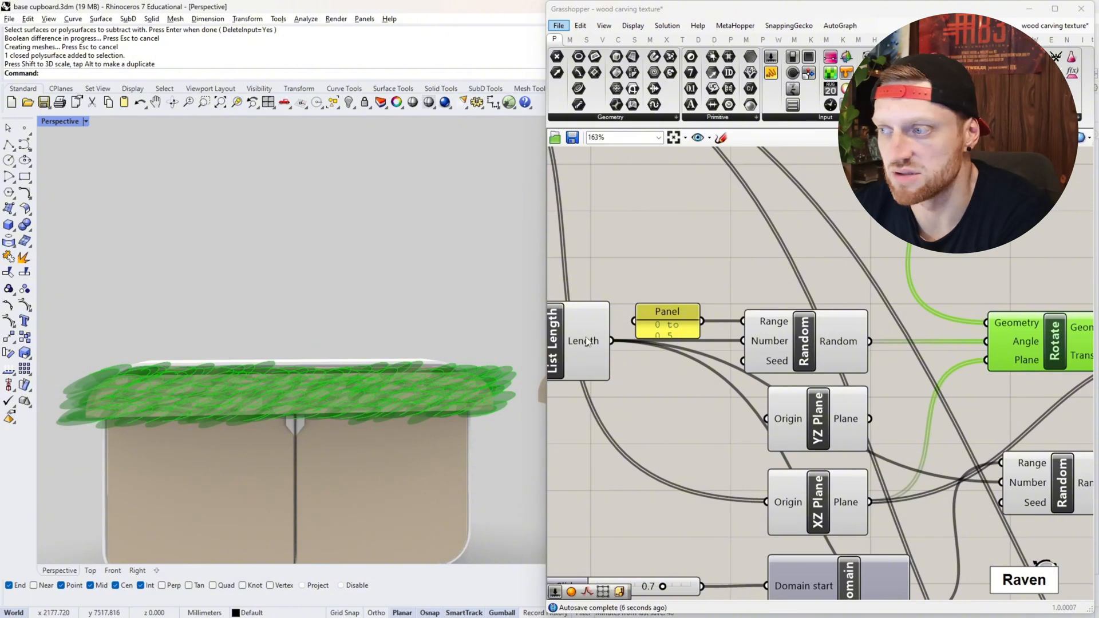
# - Bake the Rotate component's stretched spheres into the Rhino model and clear the canvas selection
pyautogui.scroll(-5, 802, 334)
pyautogui.scroll(4, 1010, 345)
pyautogui.rightClick(834, 339)
pyautogui.click(865, 385)
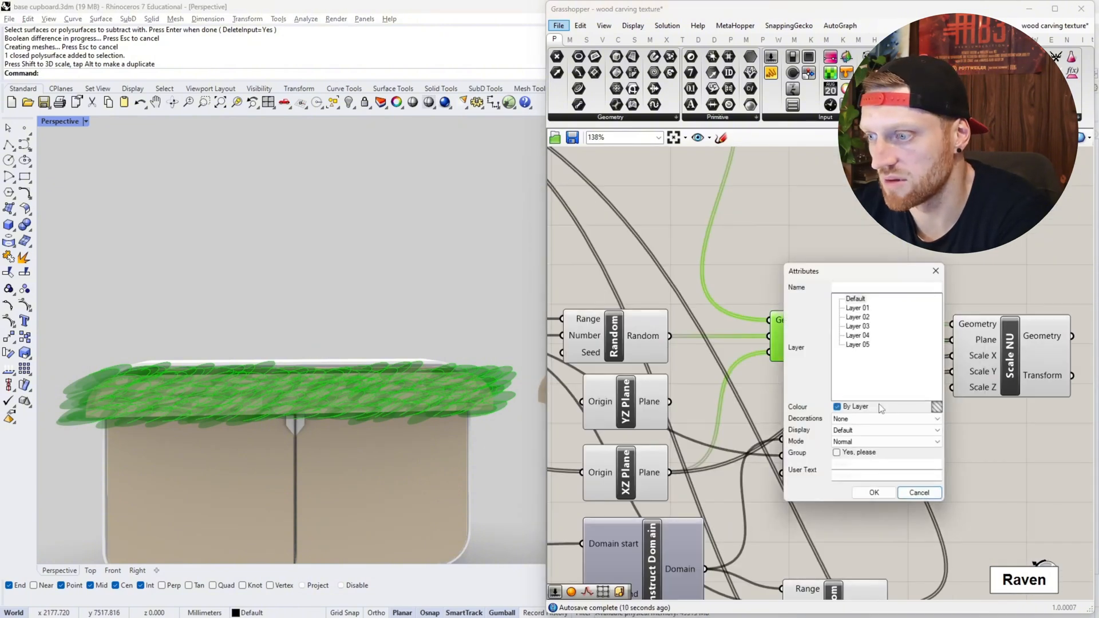
pyautogui.click(874, 493)
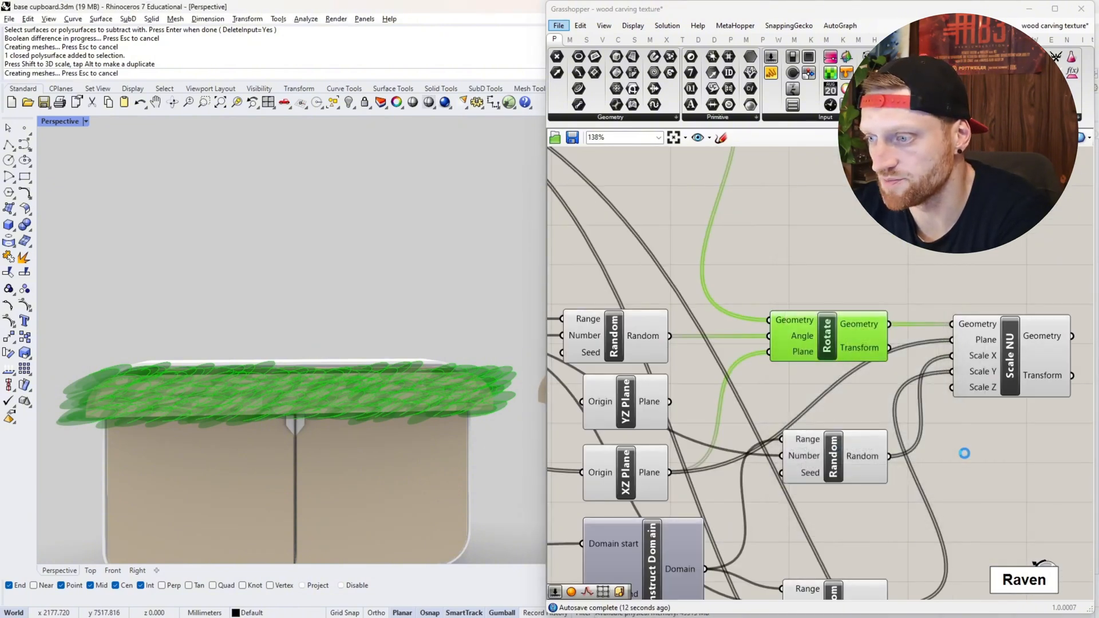
pyautogui.click(695, 395)
# - Move the baked spheres along the X axis and Boolean-subtract them from the drawer front copy
pyautogui.click(463, 380)
pyautogui.click(464, 380)
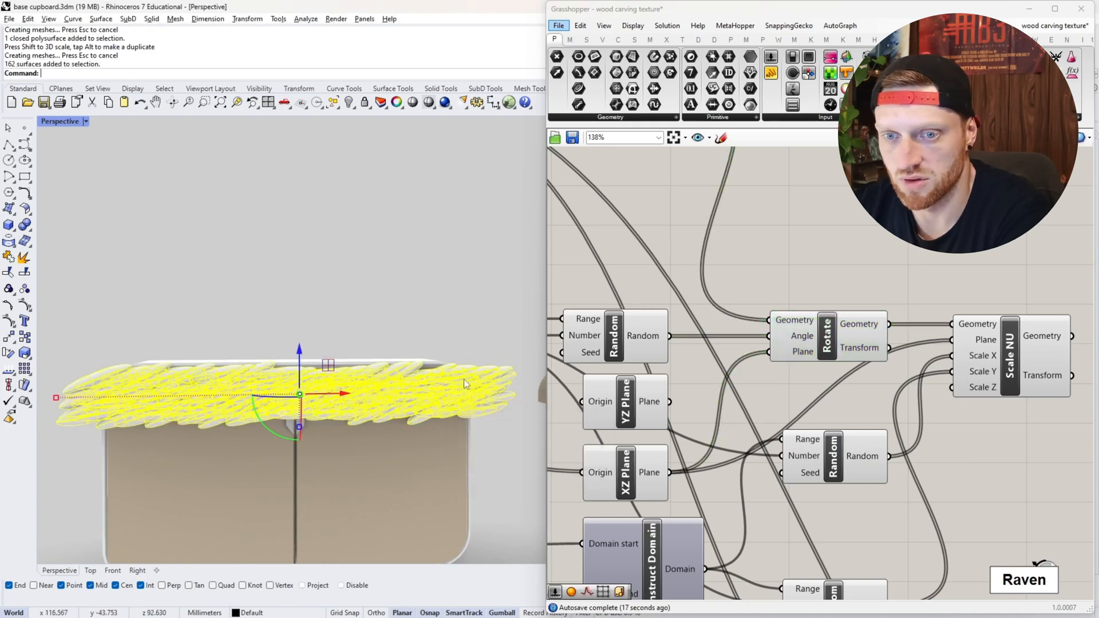
pyautogui.click(328, 395)
pyautogui.scroll(-3, 292, 317)
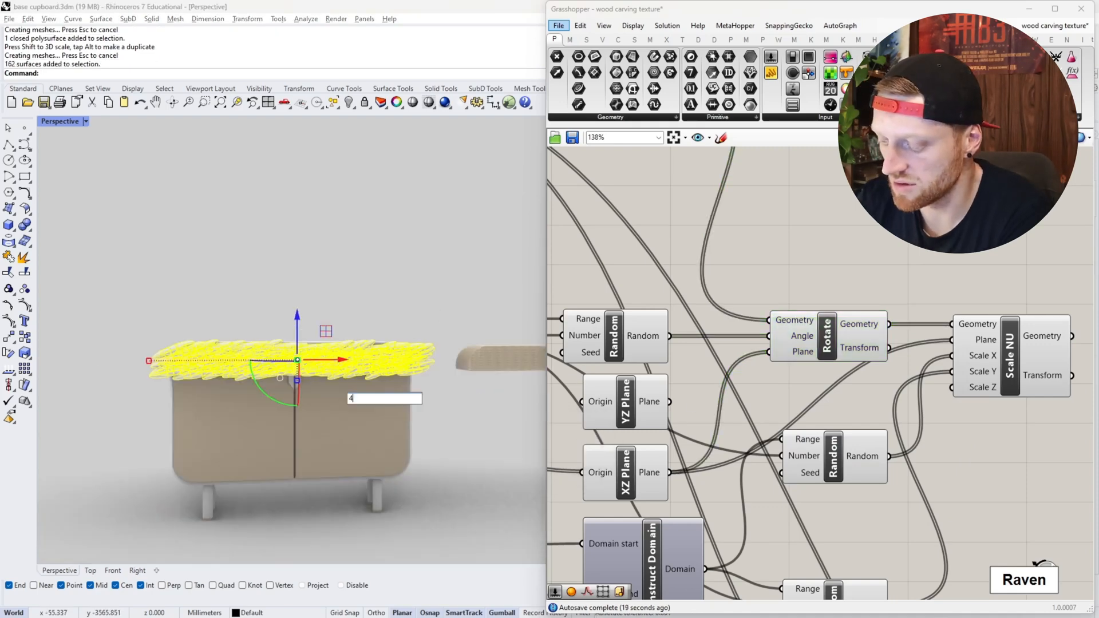
pyautogui.write('4')
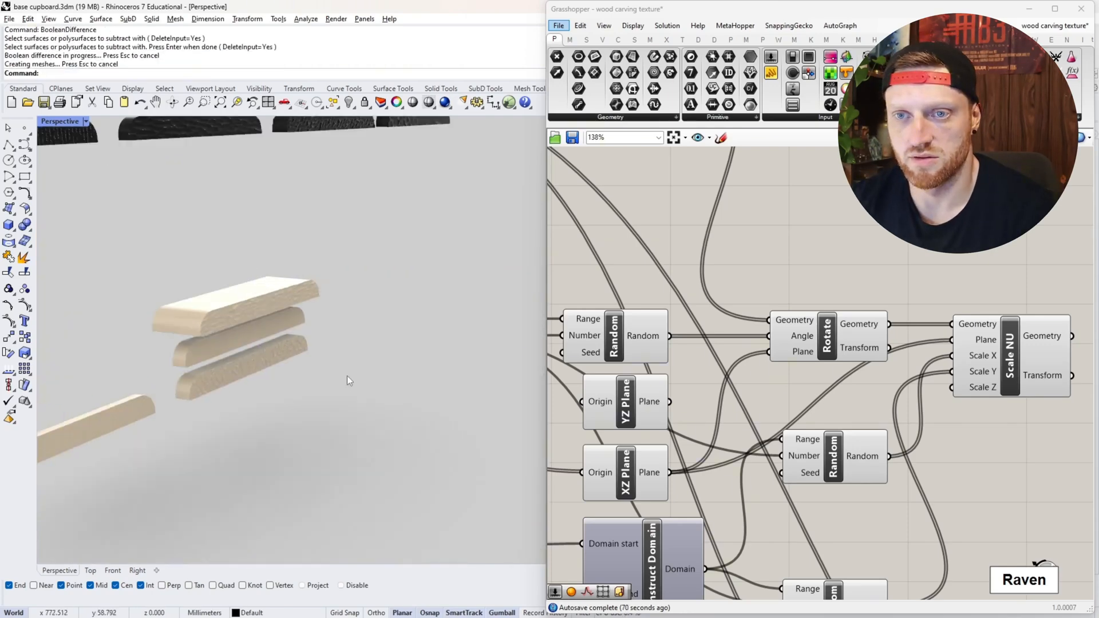
pyautogui.scroll(5, 269, 343)
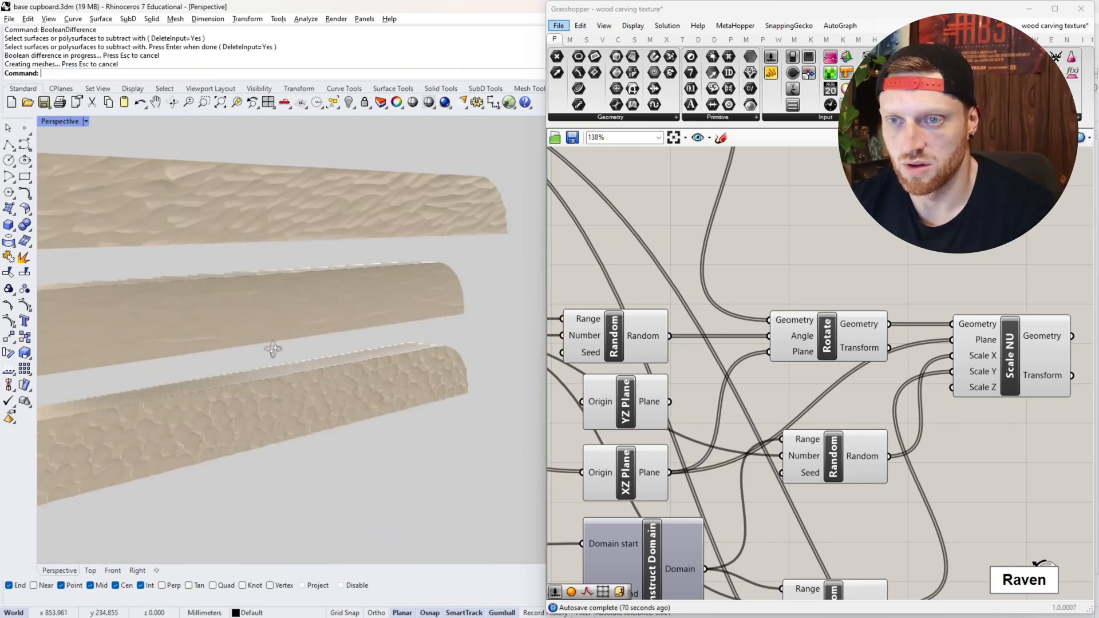
# - Reposition the newly carved drawer front above the two earlier carved fronts
pyautogui.scroll(-4, 275, 343)
pyautogui.scroll(3, 280, 325)
pyautogui.moveTo(218, 303); pyautogui.dragTo(240, 298, button='right')
pyautogui.click(295, 293)
pyautogui.moveTo(361, 279); pyautogui.dragTo(391, 289, button='right')
pyautogui.moveTo(368, 307); pyautogui.dragTo(318, 301)
pyautogui.click(202, 435)
# - Scale the top carved front down in depth so its thickness matches the two fronts below
pyautogui.scroll(4, 311, 424)
pyautogui.moveTo(312, 423); pyautogui.dragTo(400, 294, button='right')
pyautogui.scroll(-6, 400, 293)
pyautogui.scroll(6, 338, 335)
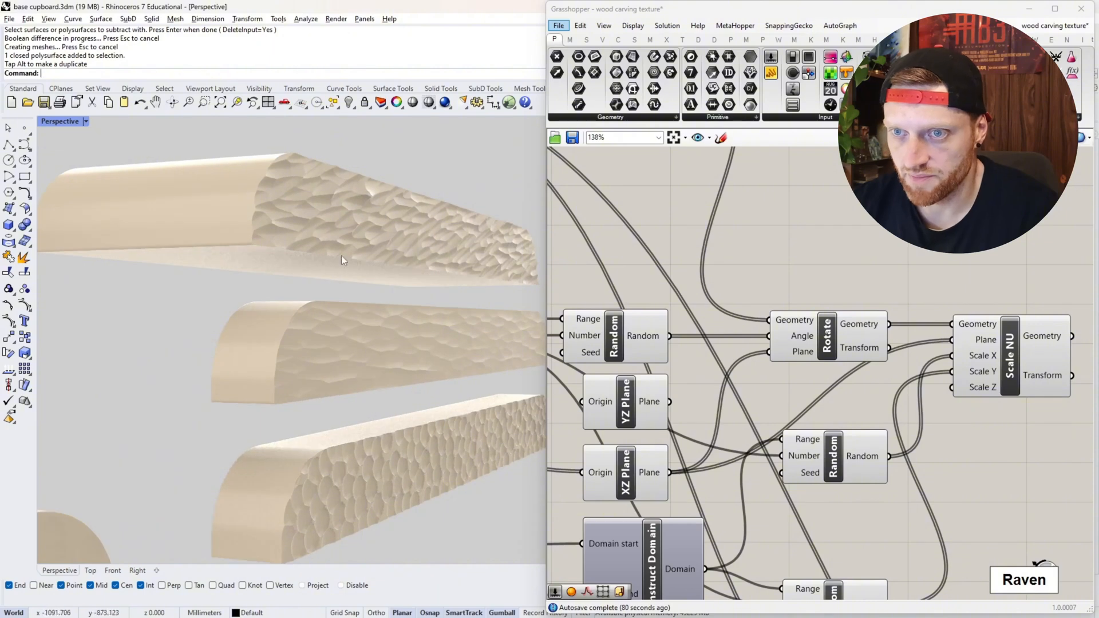
pyautogui.click(334, 229)
pyautogui.moveTo(448, 236); pyautogui.dragTo(398, 241)
pyautogui.click(242, 262)
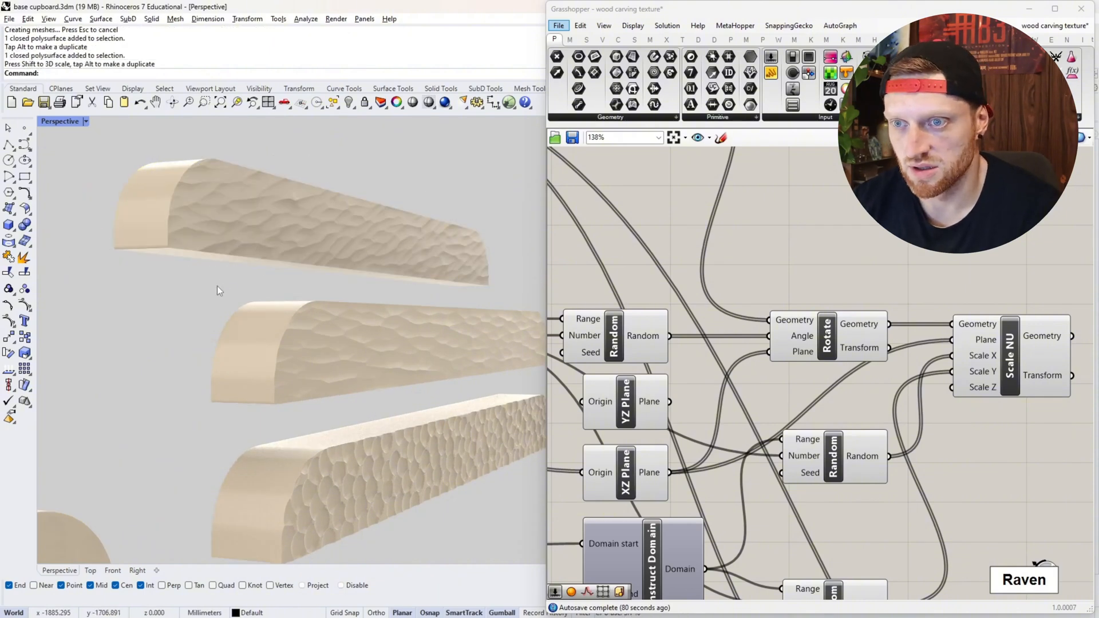
# - Examine the rotated carving texture up close, compare it with the two earlier fronts, and return to the cupboard
pyautogui.scroll(4, 281, 278)
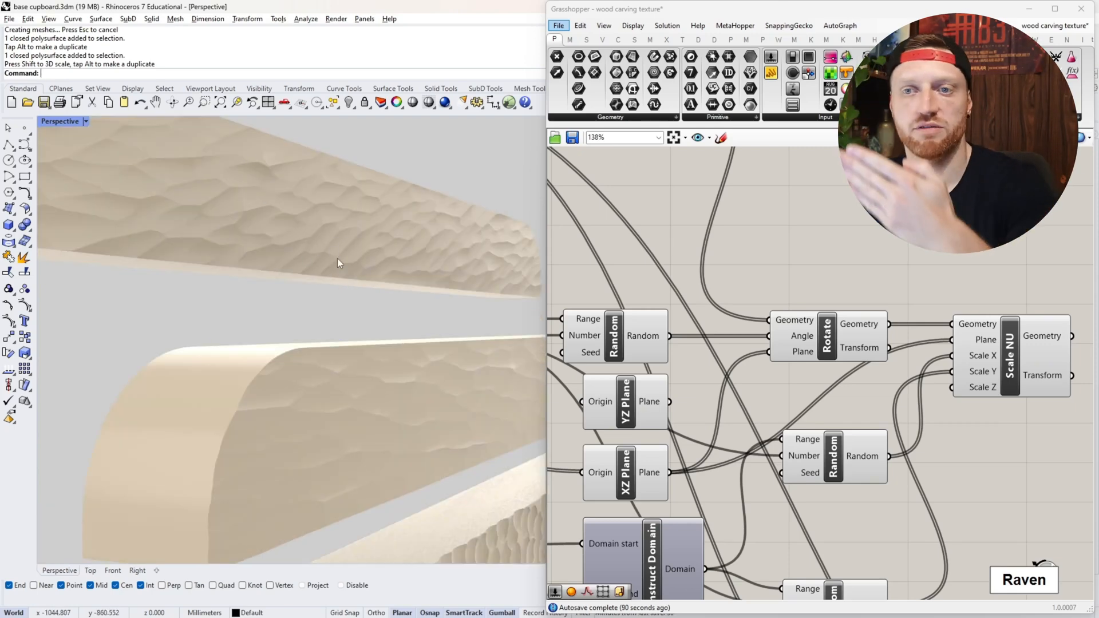
pyautogui.scroll(-4, 338, 259)
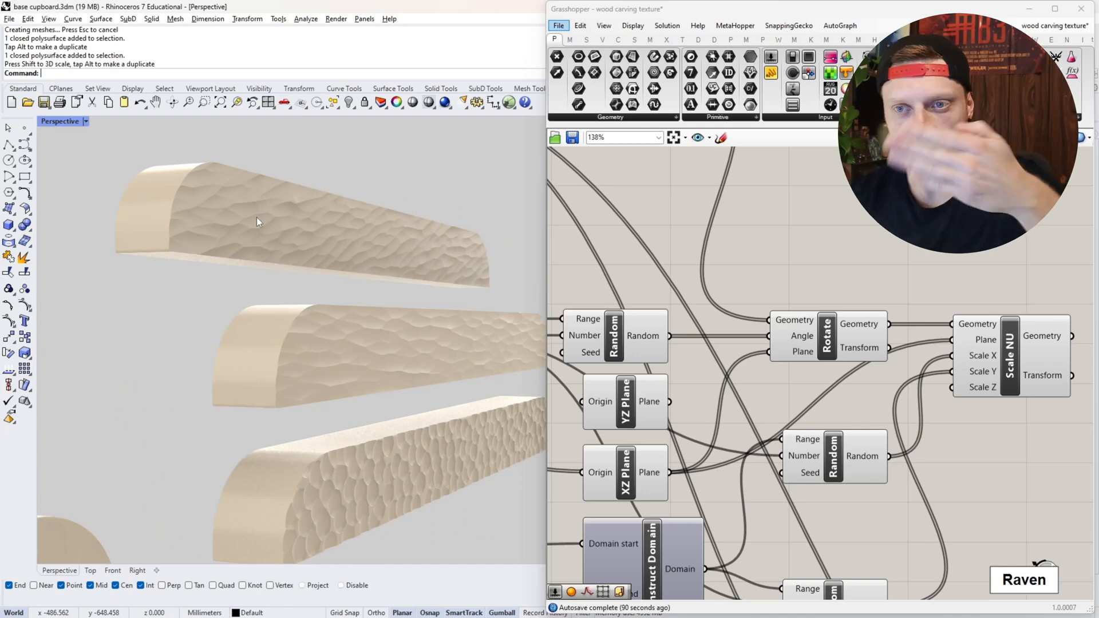
pyautogui.scroll(3, 370, 230)
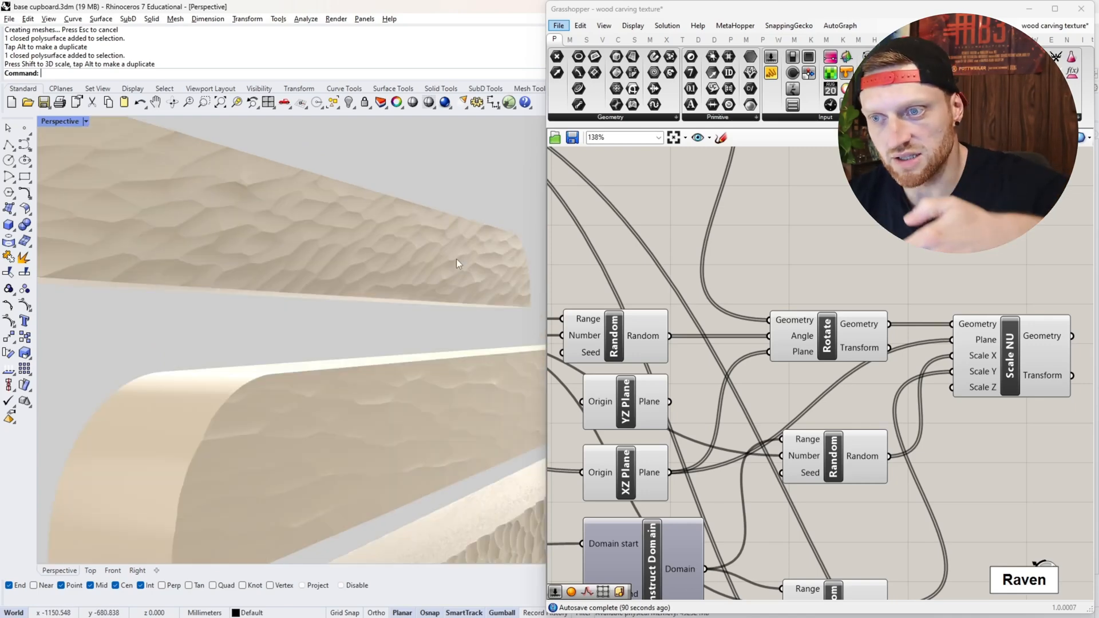
pyautogui.scroll(-4, 452, 260)
pyautogui.moveTo(445, 261); pyautogui.dragTo(445, 259, button='right')
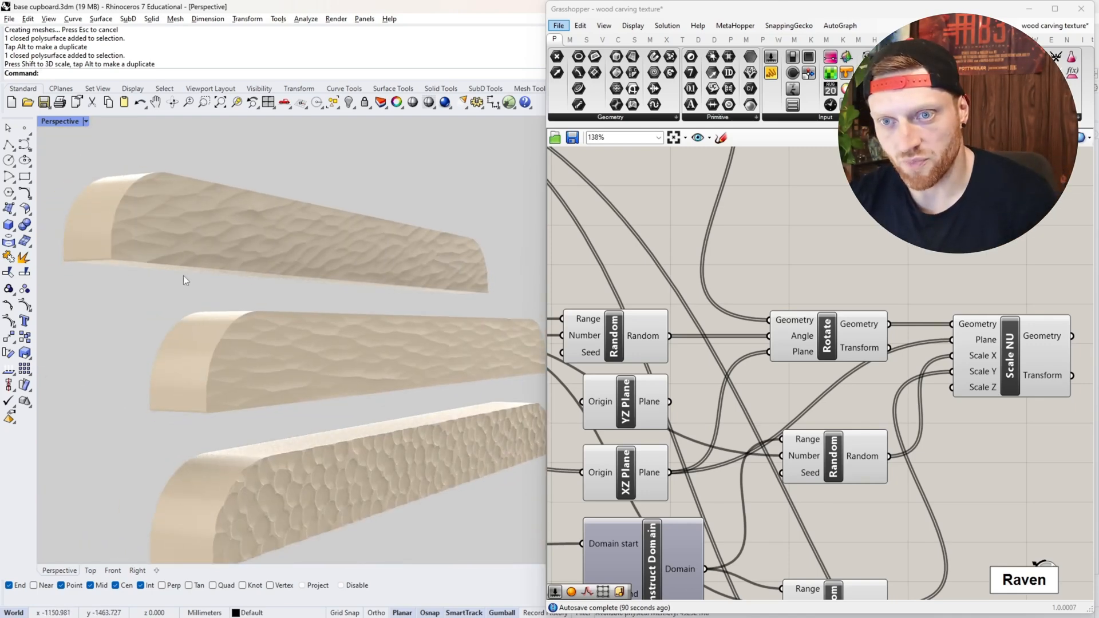
pyautogui.moveTo(339, 273); pyautogui.dragTo(329, 238, button='right')
pyautogui.scroll(-4, 314, 309)
pyautogui.scroll(3, 322, 293)
pyautogui.scroll(6, 360, 363)
pyautogui.moveTo(360, 363); pyautogui.dragTo(360, 353, button='right')
pyautogui.scroll(-4, 359, 337)
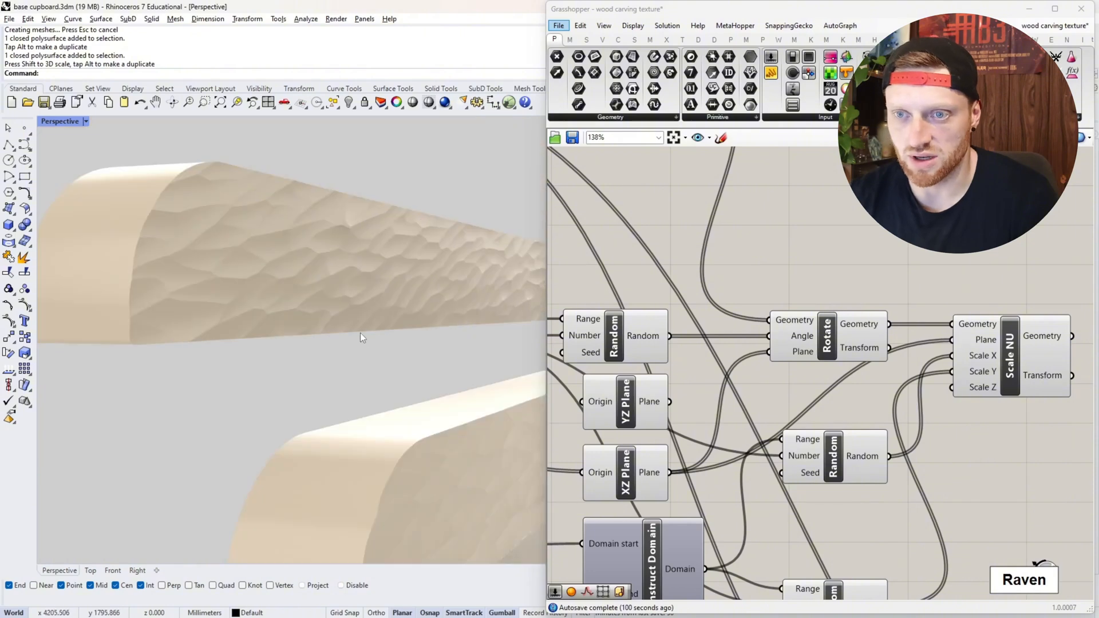
pyautogui.scroll(4, 355, 306)
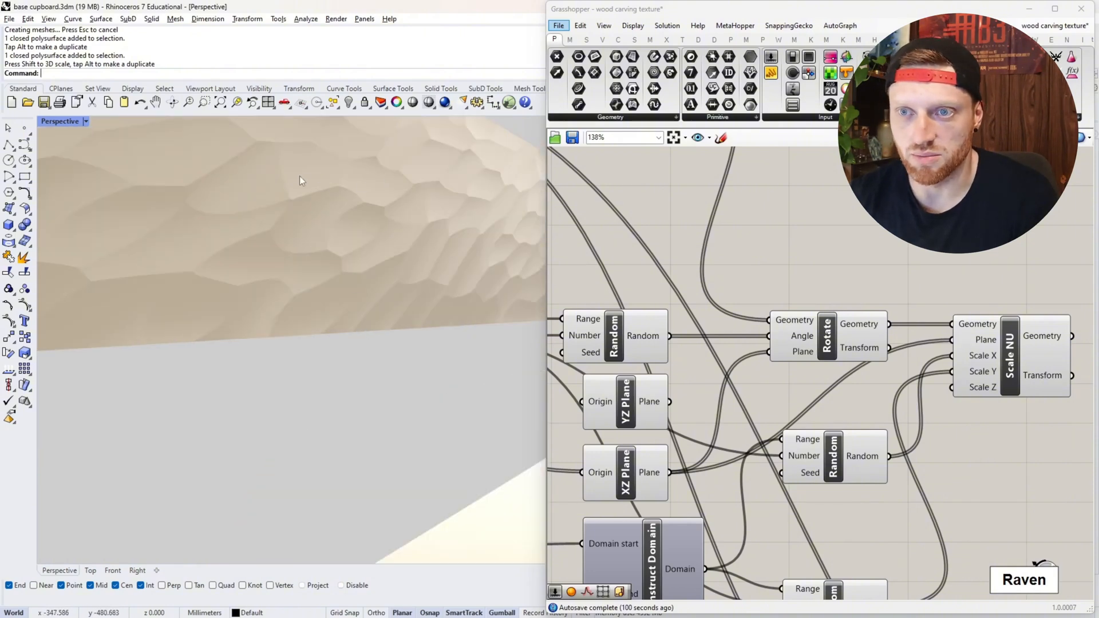
pyautogui.scroll(-4, 205, 233)
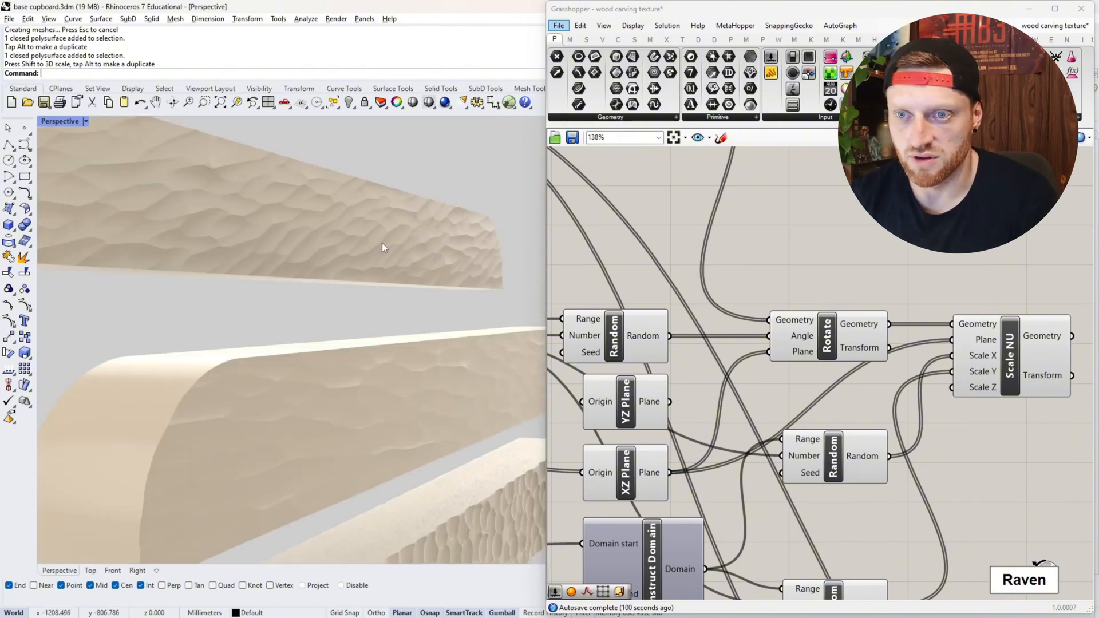
pyautogui.scroll(-4, 354, 228)
pyautogui.moveTo(355, 229); pyautogui.dragTo(389, 246, button='right')
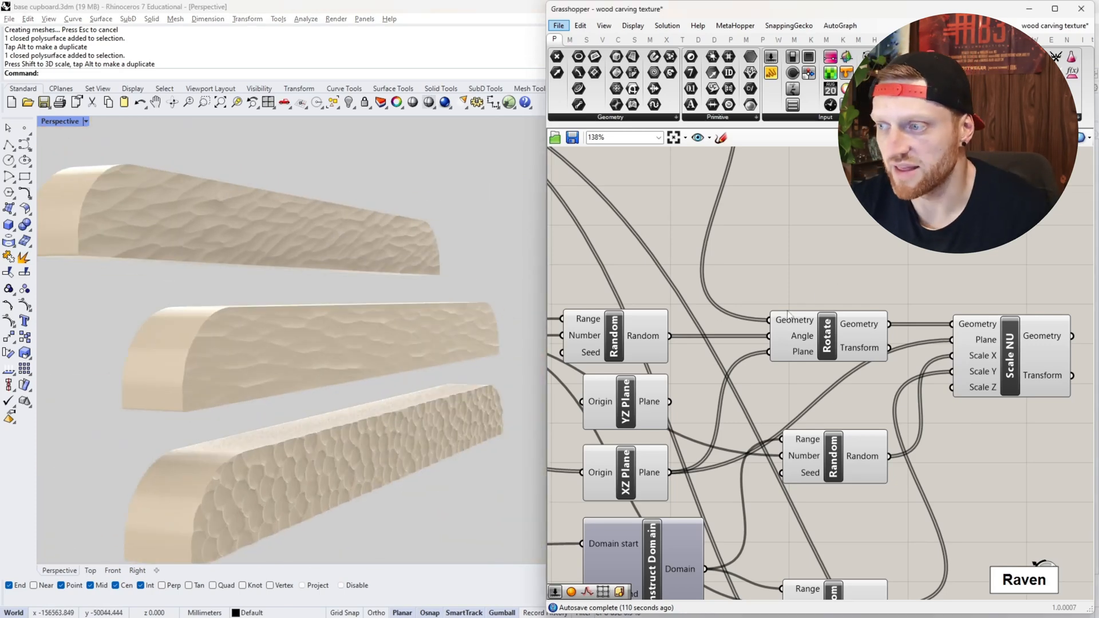
pyautogui.scroll(-8, 369, 291)
pyautogui.scroll(8, 125, 316)
pyautogui.scroll(-4, 212, 334)
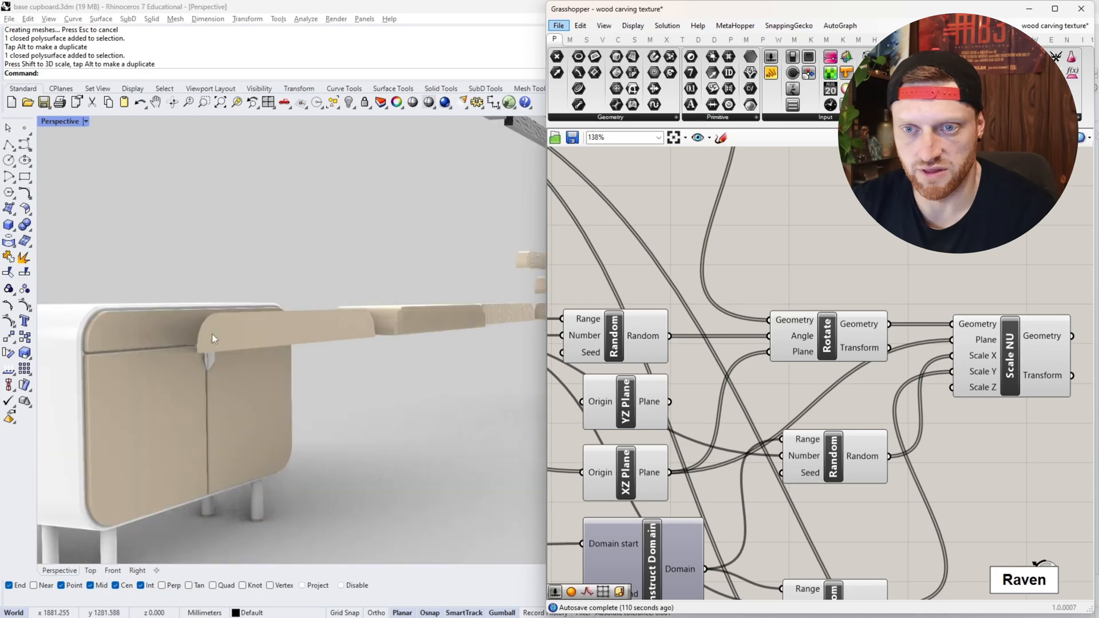
pyautogui.moveTo(135, 323); pyautogui.dragTo(181, 348, button='right')
pyautogui.scroll(-6, 240, 460)
pyautogui.scroll(10, 209, 441)
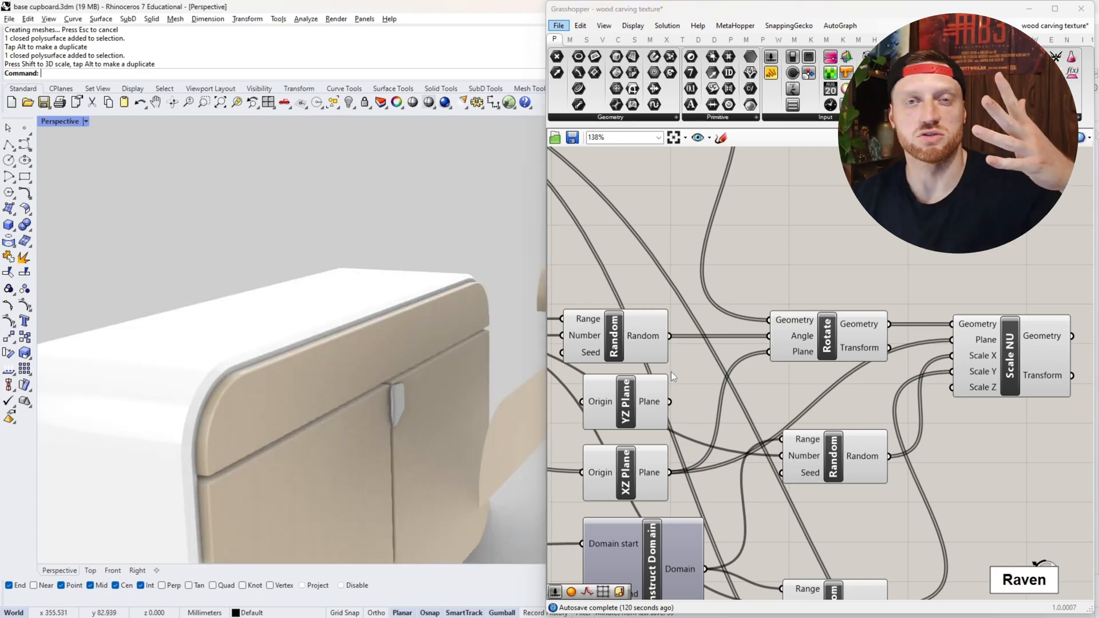
# - Set the unused YZ Plane component aside and move the XZ Plane component directly beneath the rotation's Random component
pyautogui.click(836, 455)
pyautogui.scroll(-3, 885, 390)
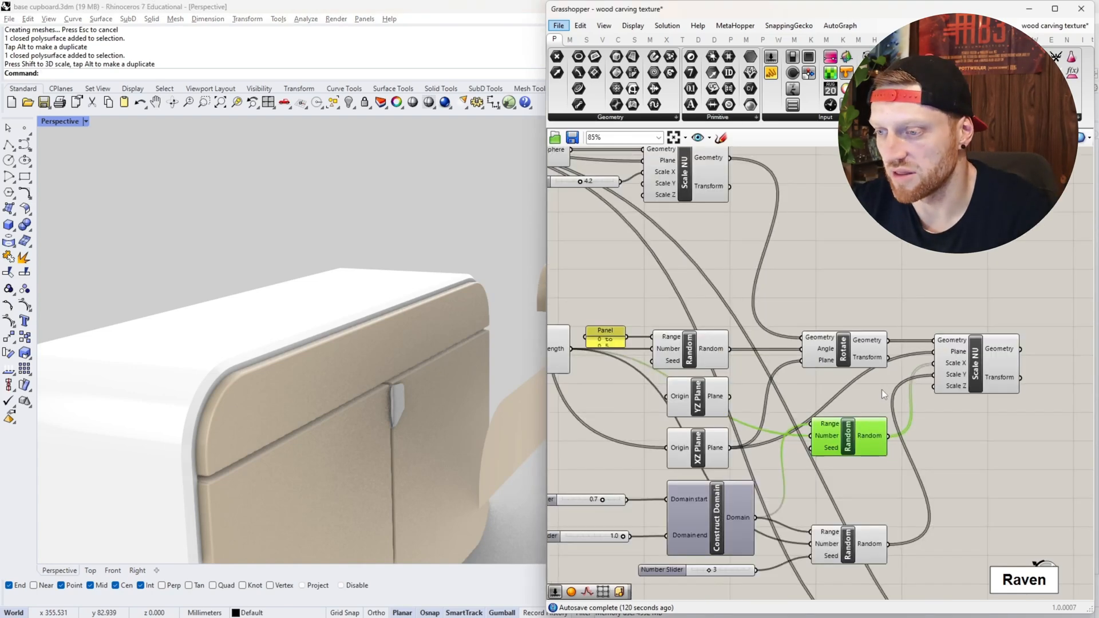
pyautogui.scroll(2, 745, 471)
pyautogui.moveTo(745, 470); pyautogui.dragTo(836, 439, button='right')
pyautogui.moveTo(865, 373); pyautogui.dragTo(829, 369, button='right')
pyautogui.click(593, 295)
pyautogui.moveTo(760, 351); pyautogui.dragTo(629, 426)
pyautogui.moveTo(771, 342); pyautogui.dragTo(772, 345)
pyautogui.moveTo(766, 400); pyautogui.dragTo(749, 340)
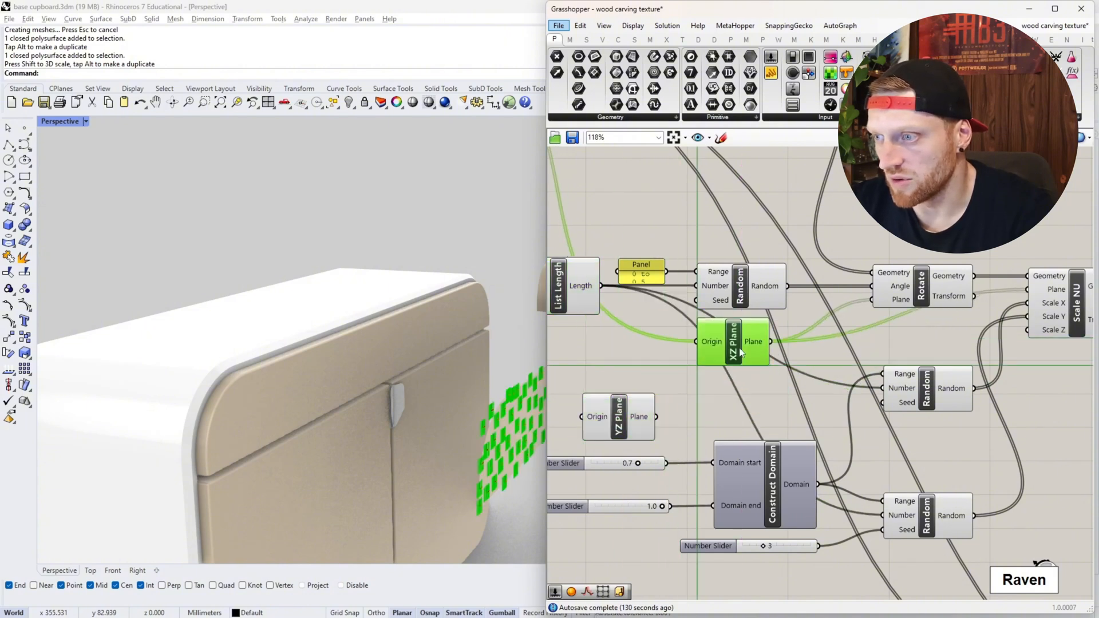
# - Move the Rotate component slightly up and place the Scale NU component a little farther from it
pyautogui.moveTo(813, 370); pyautogui.dragTo(712, 358, button='right')
pyautogui.moveTo(819, 276); pyautogui.dragTo(813, 232)
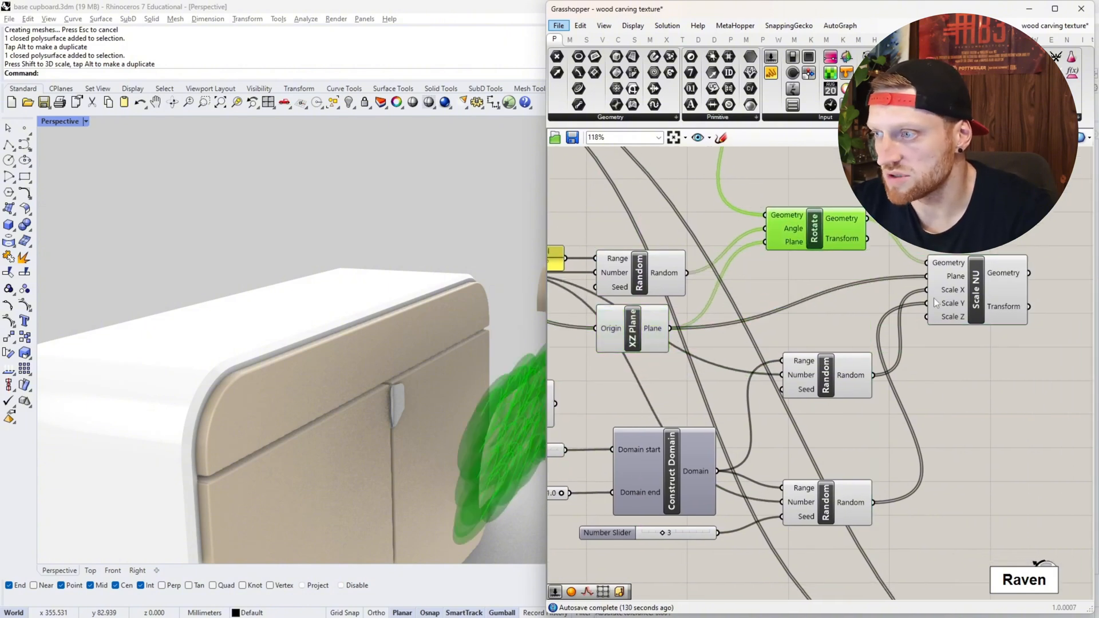
pyautogui.moveTo(988, 297); pyautogui.dragTo(1017, 292)
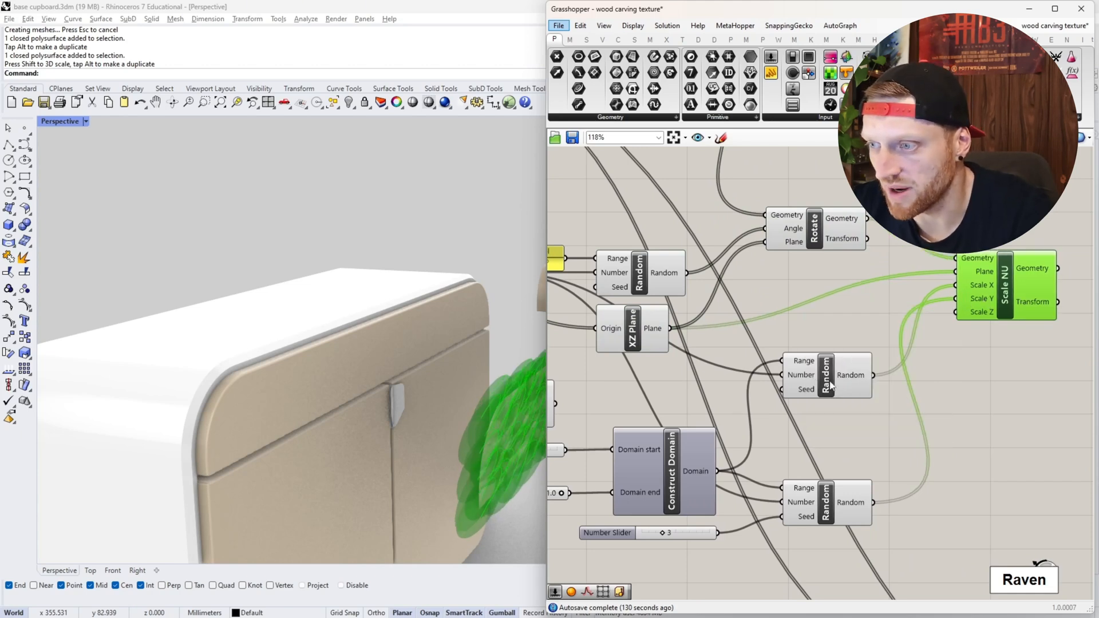
# - Examine how Construct Domain and the seed slider feed the two Random components driving the Scale NU factors
pyautogui.moveTo(826, 382); pyautogui.dragTo(928, 325, button='right')
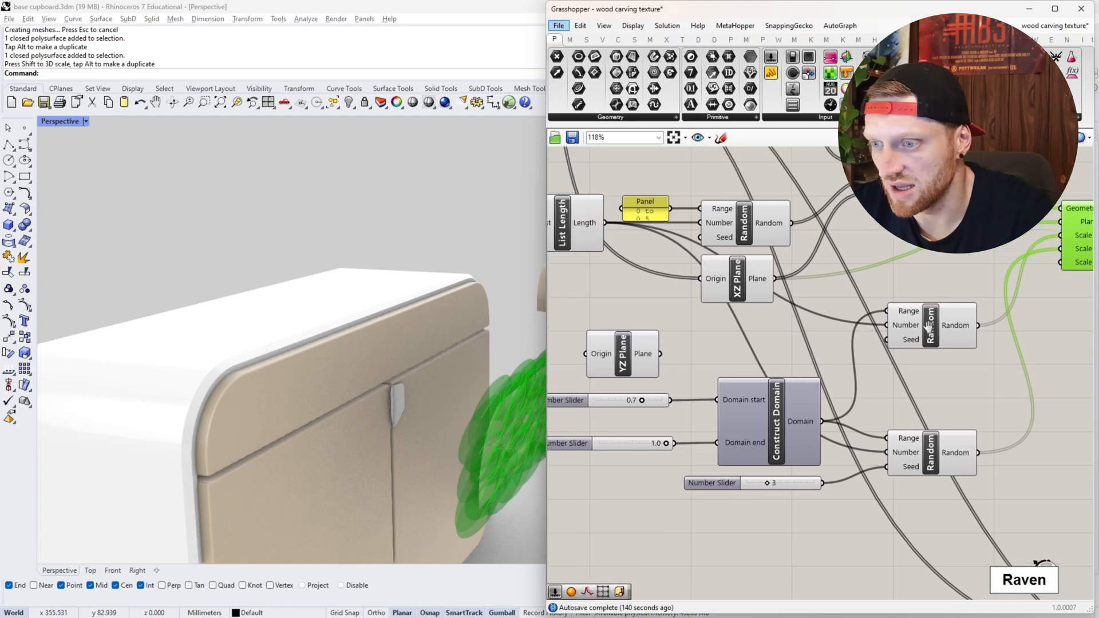
pyautogui.scroll(3, 628, 404)
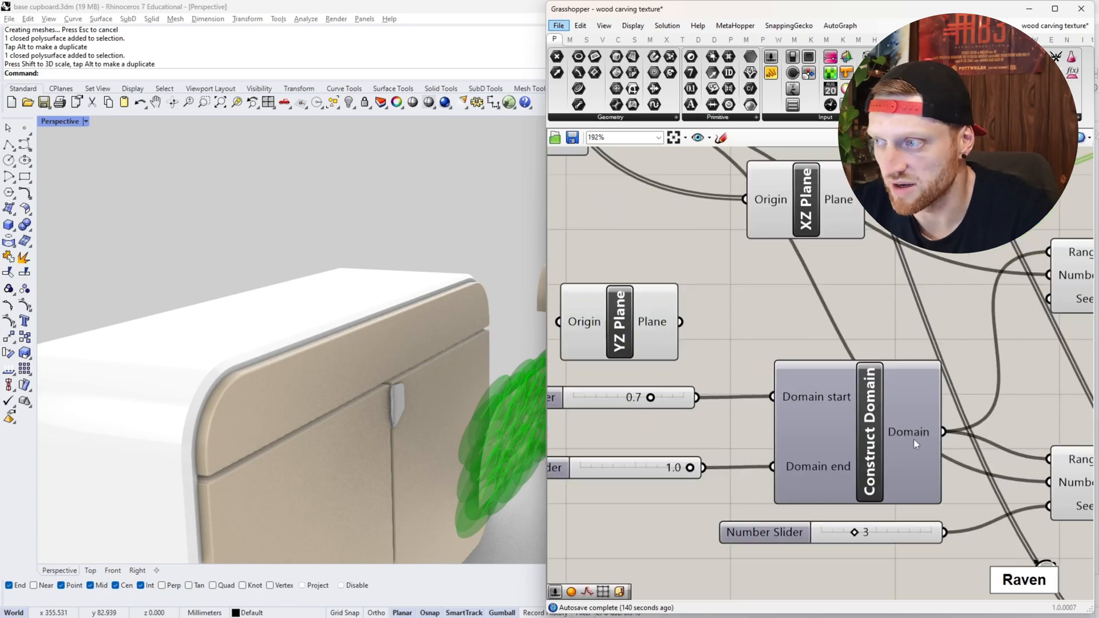
pyautogui.moveTo(914, 440); pyautogui.dragTo(774, 433, button='right')
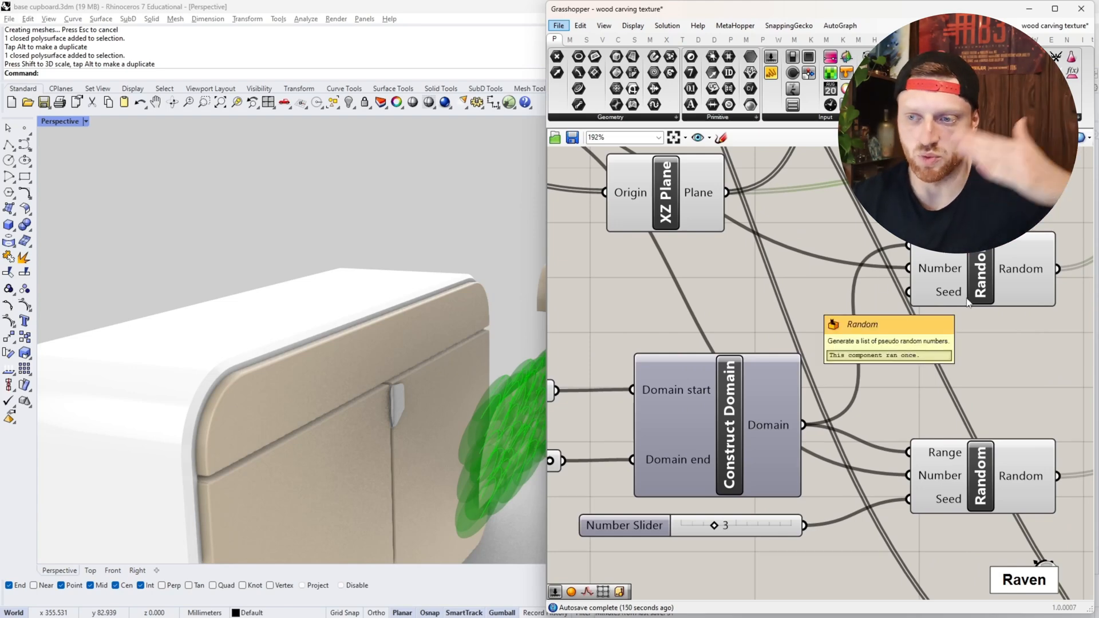
pyautogui.scroll(-3, 803, 359)
pyautogui.scroll(3, 649, 358)
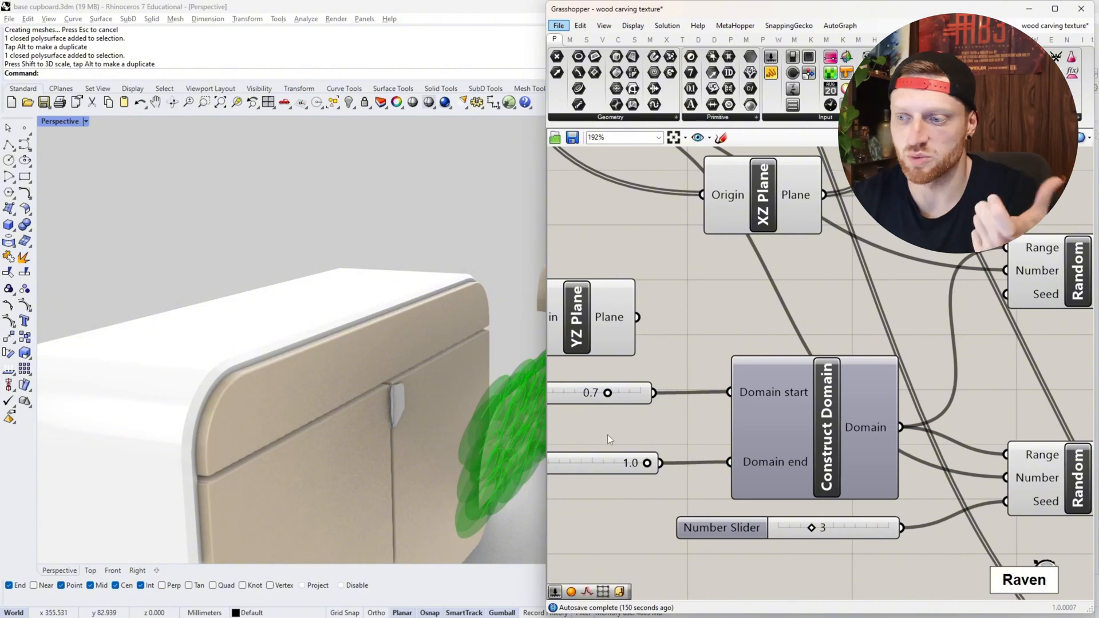
pyautogui.scroll(-3, 780, 423)
pyautogui.scroll(3, 957, 447)
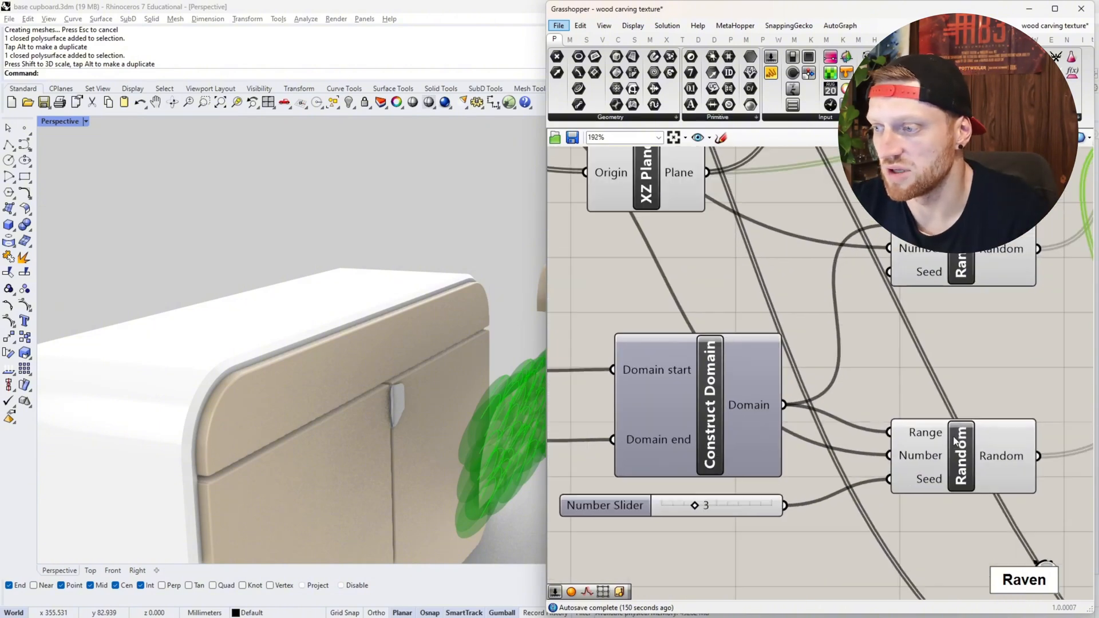
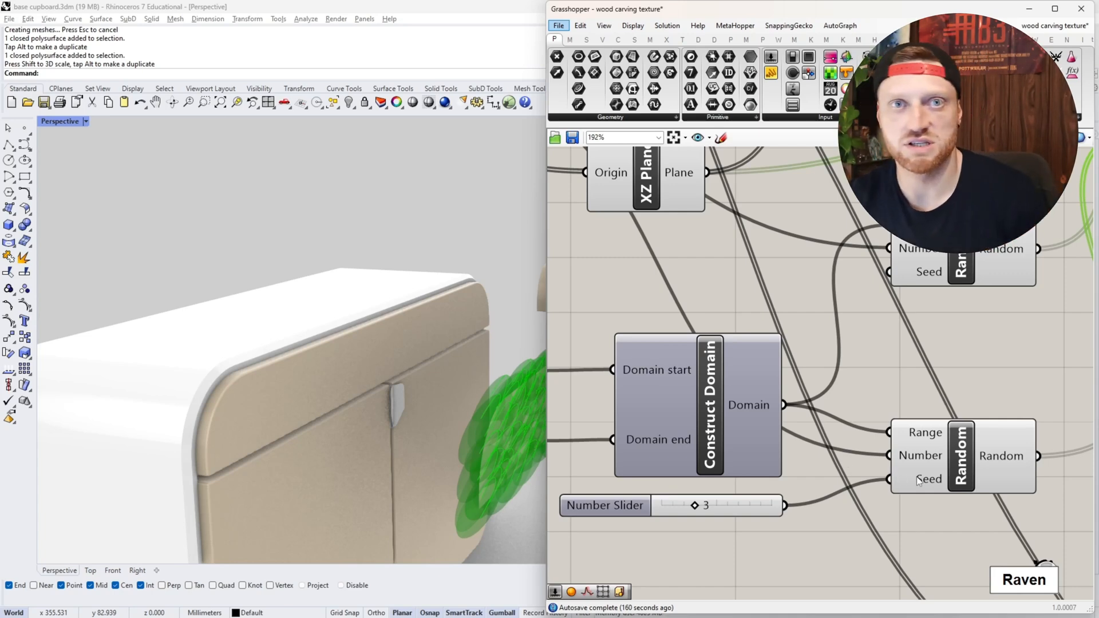
# - Examine how the two Random components feed Scale NU and inspect the randomly scaled ellipsoids over the drawer front from several angles
pyautogui.moveTo(930, 477)
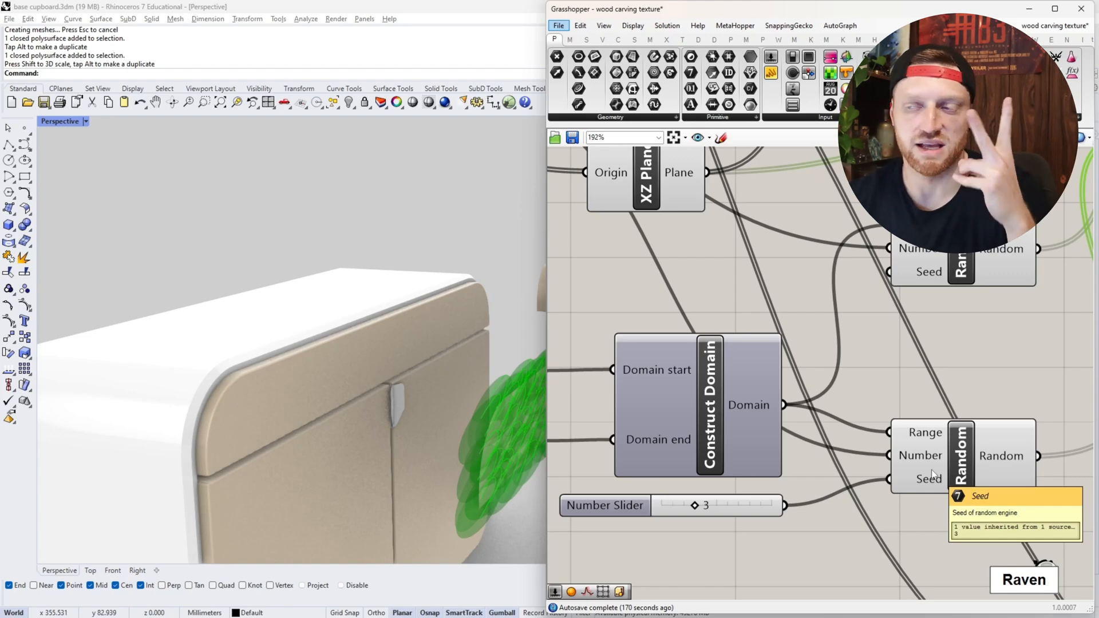
pyautogui.scroll(-3, 932, 475)
pyautogui.moveTo(974, 425); pyautogui.dragTo(780, 405, button='right')
pyautogui.scroll(1, 936, 262)
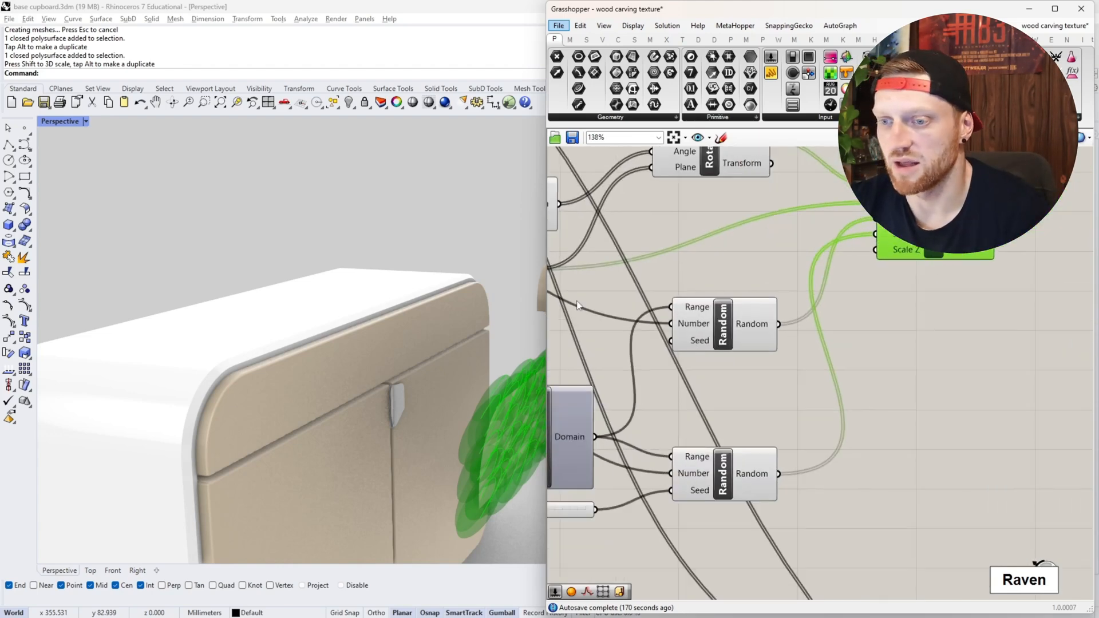
pyautogui.scroll(-5, 329, 299)
pyautogui.moveTo(329, 297); pyautogui.dragTo(263, 292, button='right')
pyautogui.scroll(5, 313, 290)
pyautogui.scroll(-5, 262, 290)
pyautogui.scroll(8, 126, 277)
pyautogui.moveTo(124, 277); pyautogui.dragTo(132, 267, button='right')
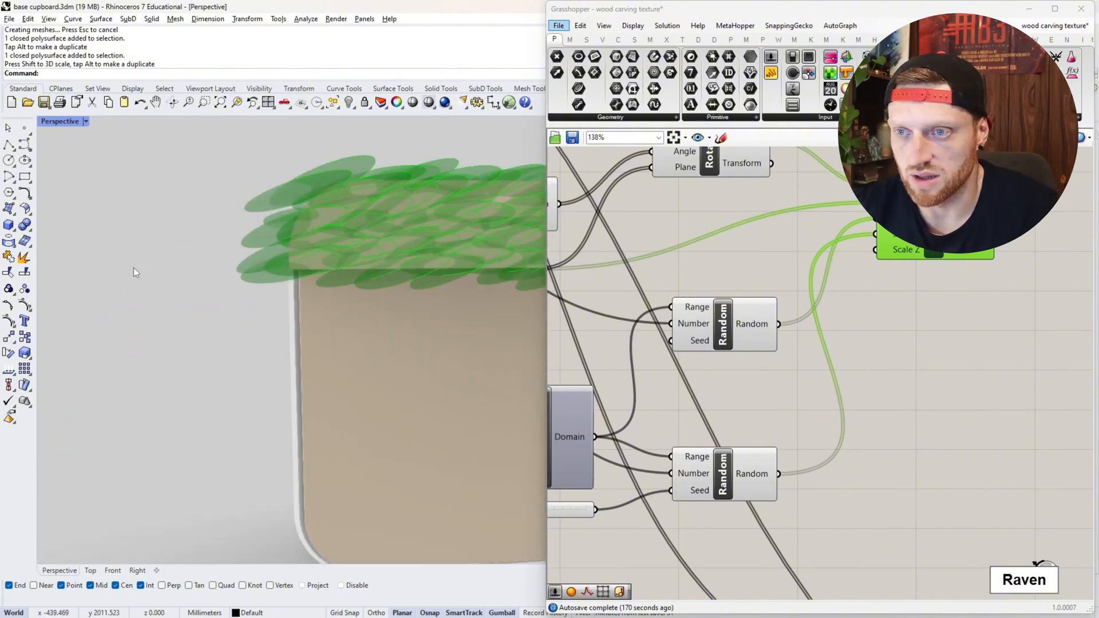
pyautogui.scroll(-7, 133, 267)
pyautogui.scroll(3, 288, 221)
pyautogui.scroll(5, 312, 218)
pyautogui.moveTo(311, 217); pyautogui.dragTo(327, 217, button='right')
pyautogui.scroll(-3, 314, 220)
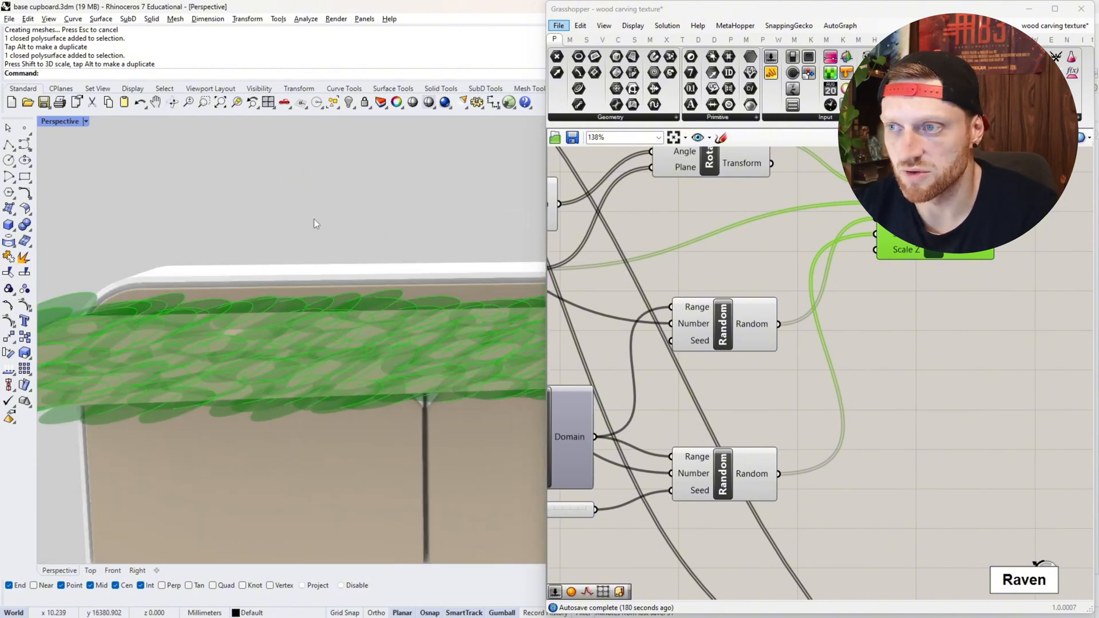
pyautogui.scroll(-2, 386, 223)
# - Compare the Rotate preview with the Scale NU preview on the drawer front in the Front view
pyautogui.click(113, 571)
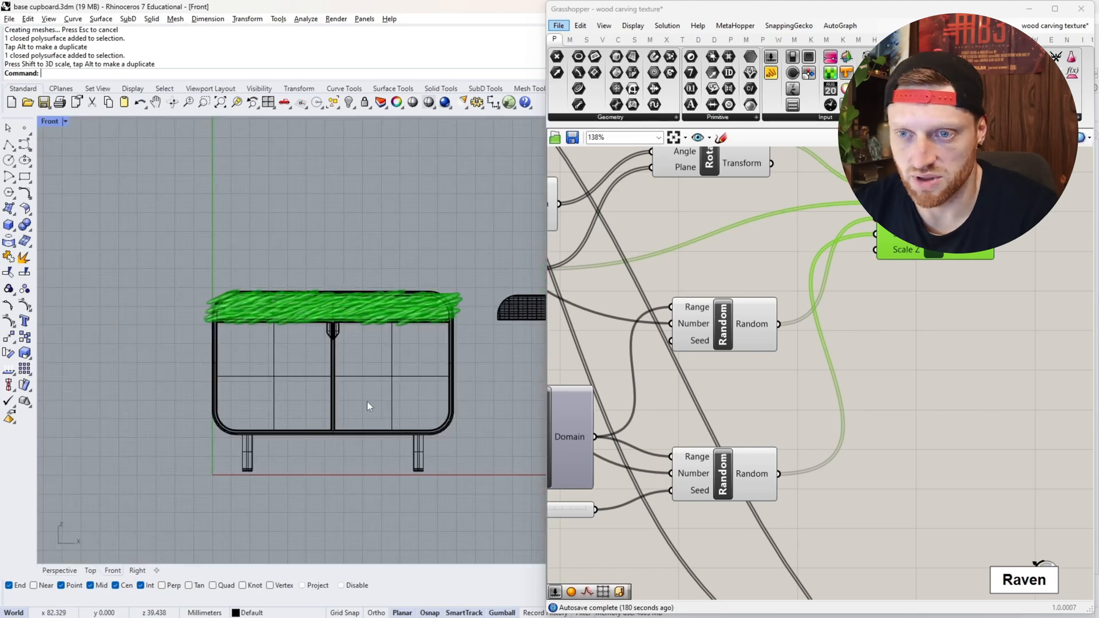
pyautogui.scroll(5, 331, 298)
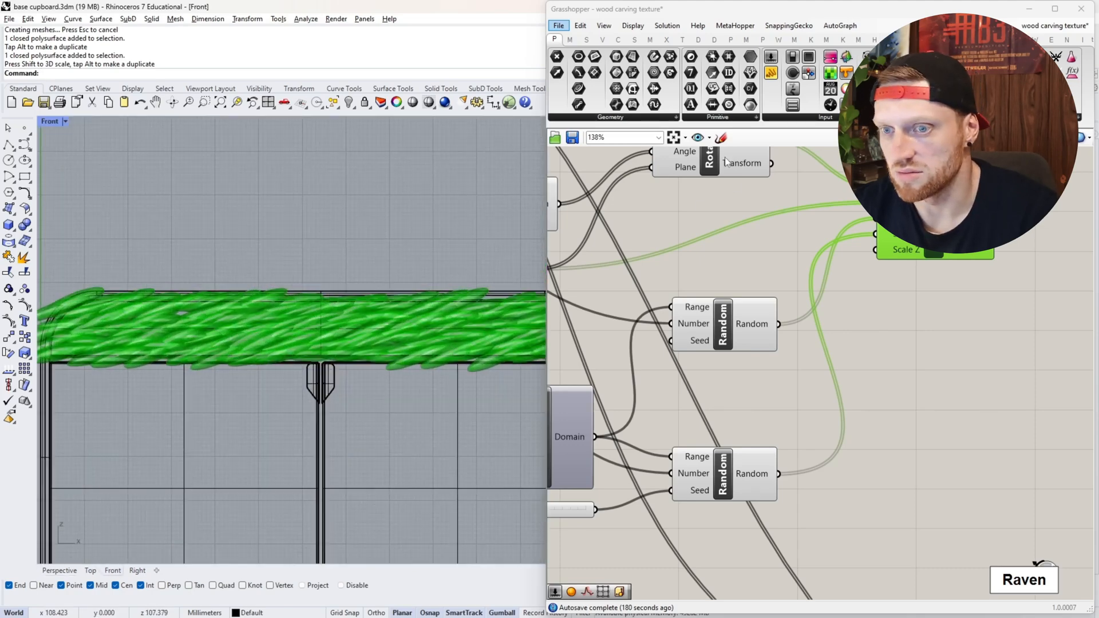
pyautogui.click(710, 163)
pyautogui.scroll(-2, 356, 314)
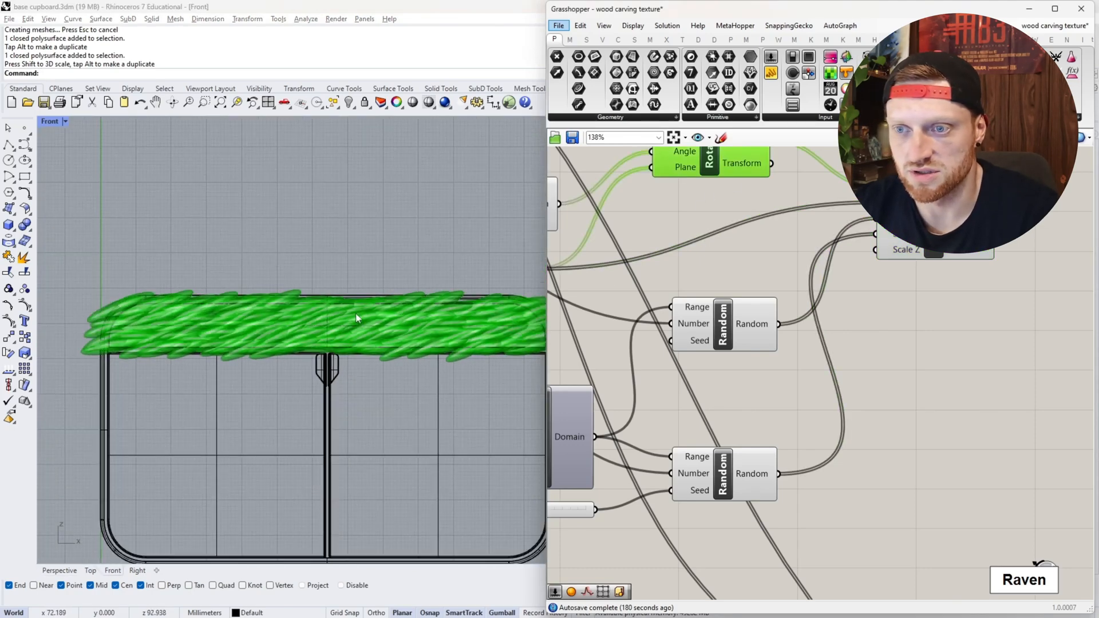
pyautogui.click(891, 246)
# - Set the domain start slider of the random scaling factors to 0.3
pyautogui.scroll(-2, 766, 361)
pyautogui.scroll(5, 714, 387)
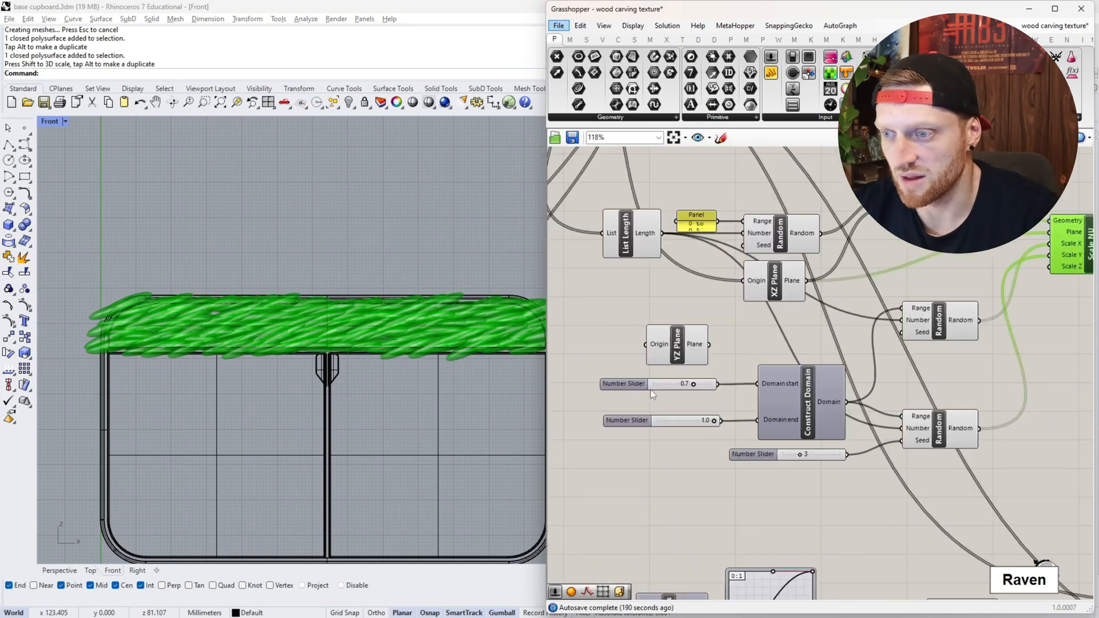
pyautogui.moveTo(667, 380); pyautogui.dragTo(638, 384)
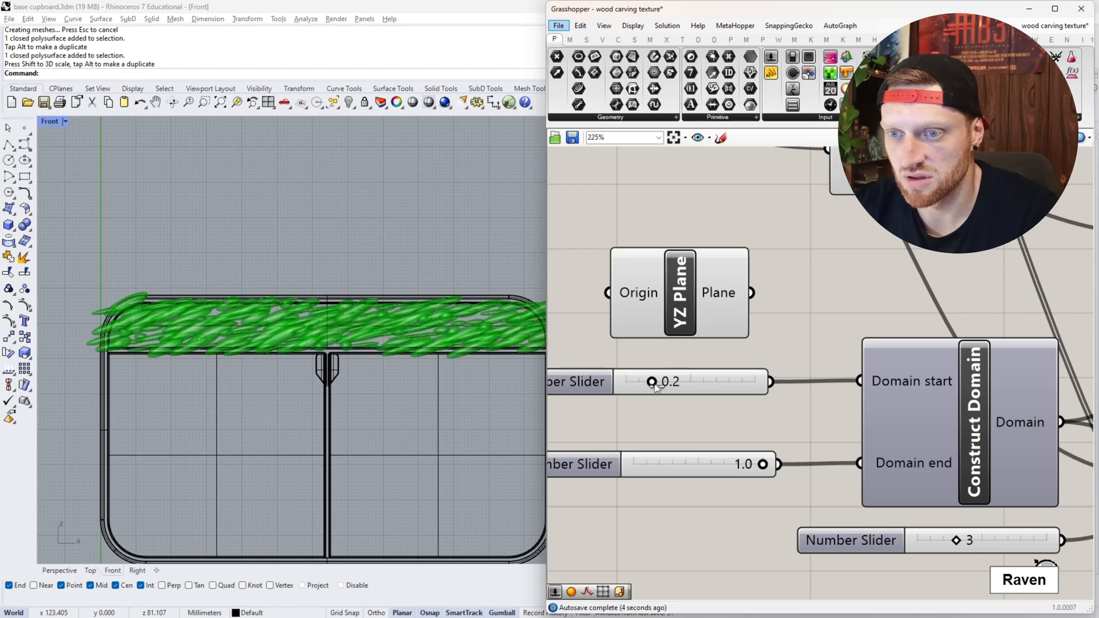
# - Examine the ellipsoids' coverage, overlaps and gaps along the whole drawer front, including both rounded ends
pyautogui.scroll(6, 109, 328)
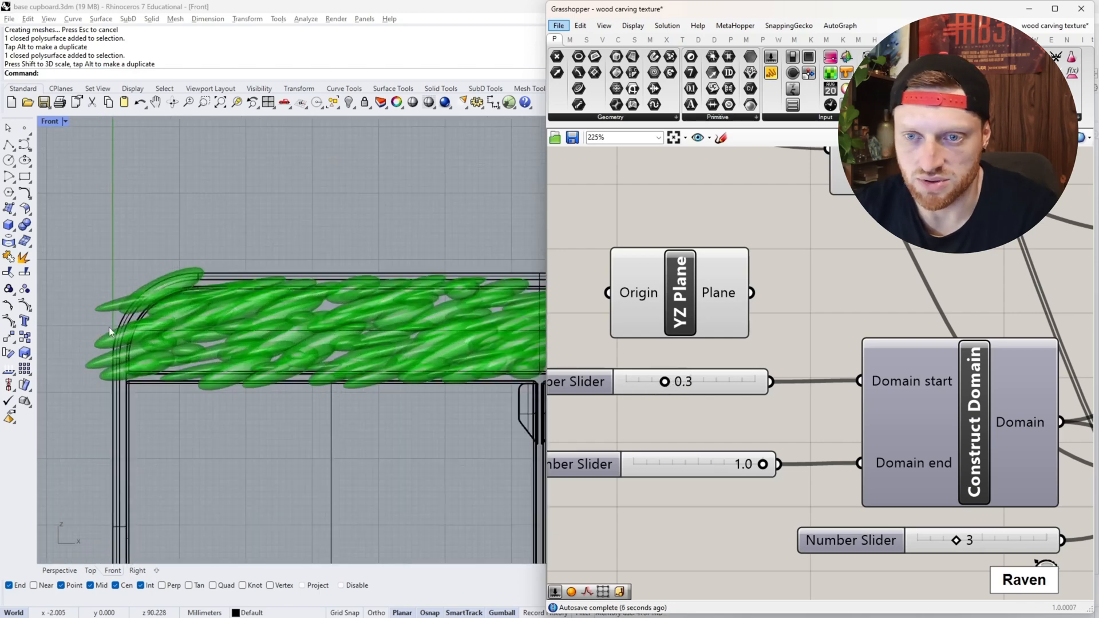
pyautogui.scroll(-3, 211, 378)
pyautogui.scroll(-5, 170, 360)
pyautogui.scroll(12, 356, 350)
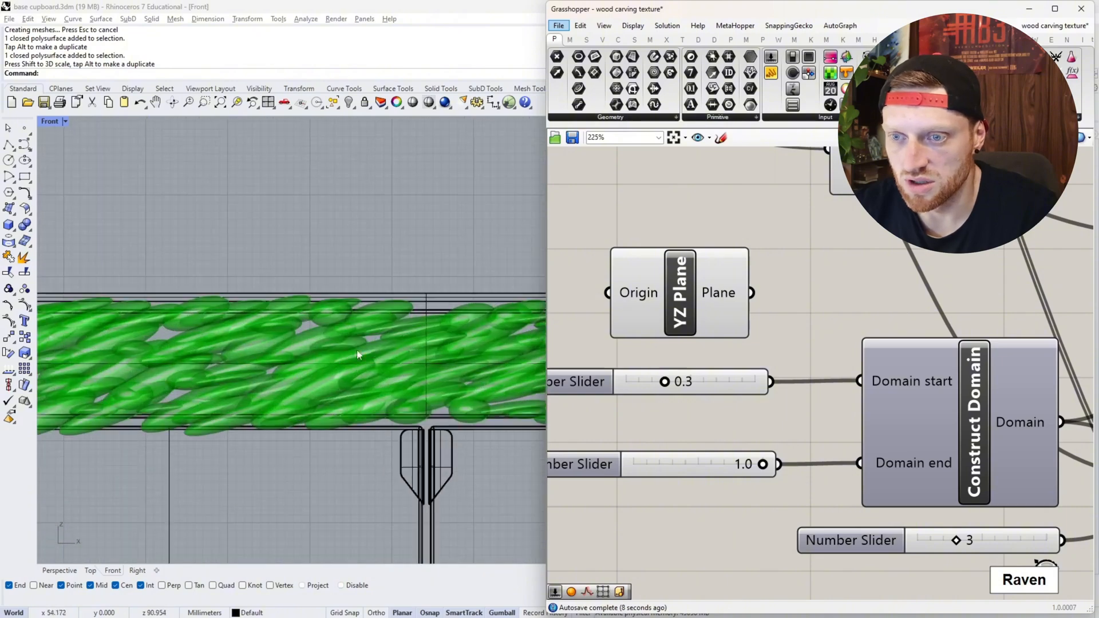
pyautogui.scroll(-12, 190, 342)
pyautogui.scroll(12, 435, 351)
pyautogui.scroll(-10, 413, 325)
pyautogui.scroll(3, 420, 324)
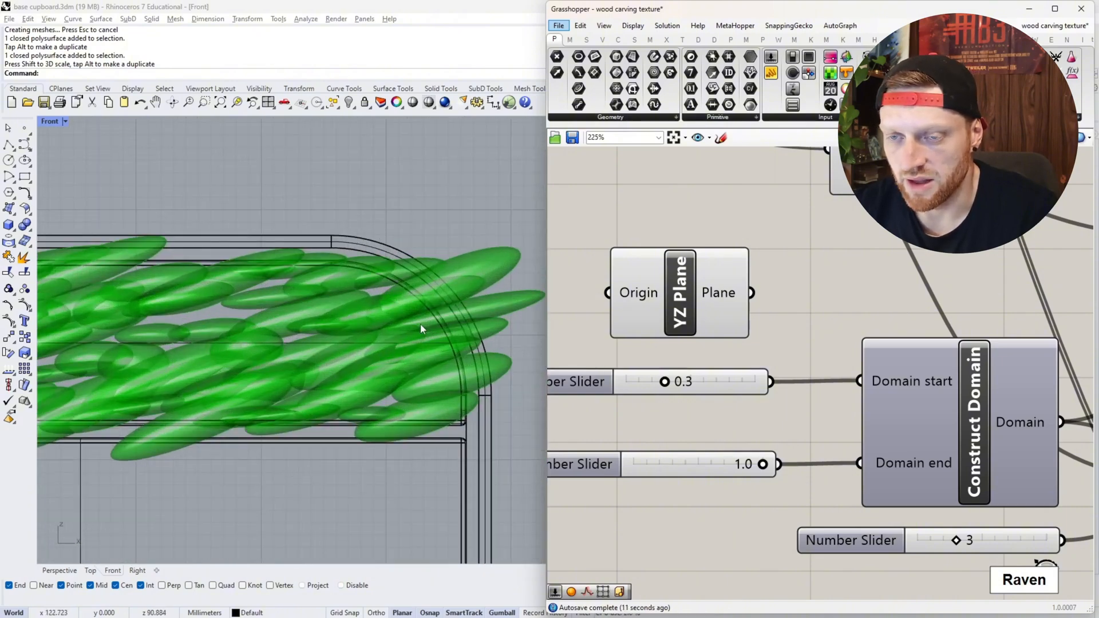
pyautogui.scroll(-5, 412, 325)
pyautogui.scroll(4, 253, 349)
pyautogui.scroll(-4, 782, 339)
pyautogui.scroll(2, 798, 315)
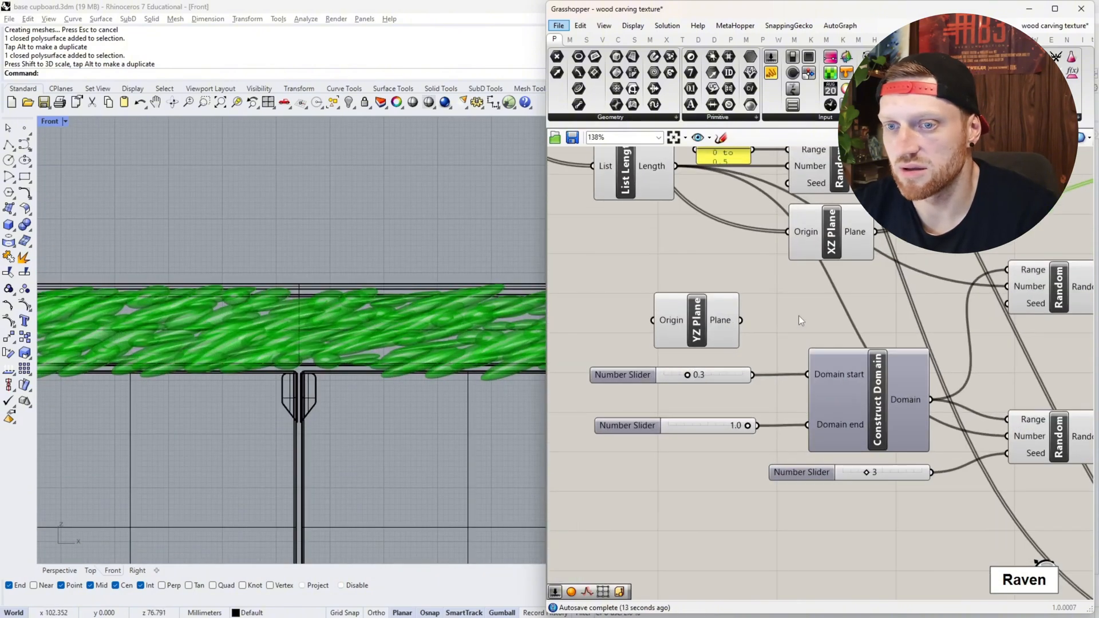
pyautogui.scroll(-2, 397, 367)
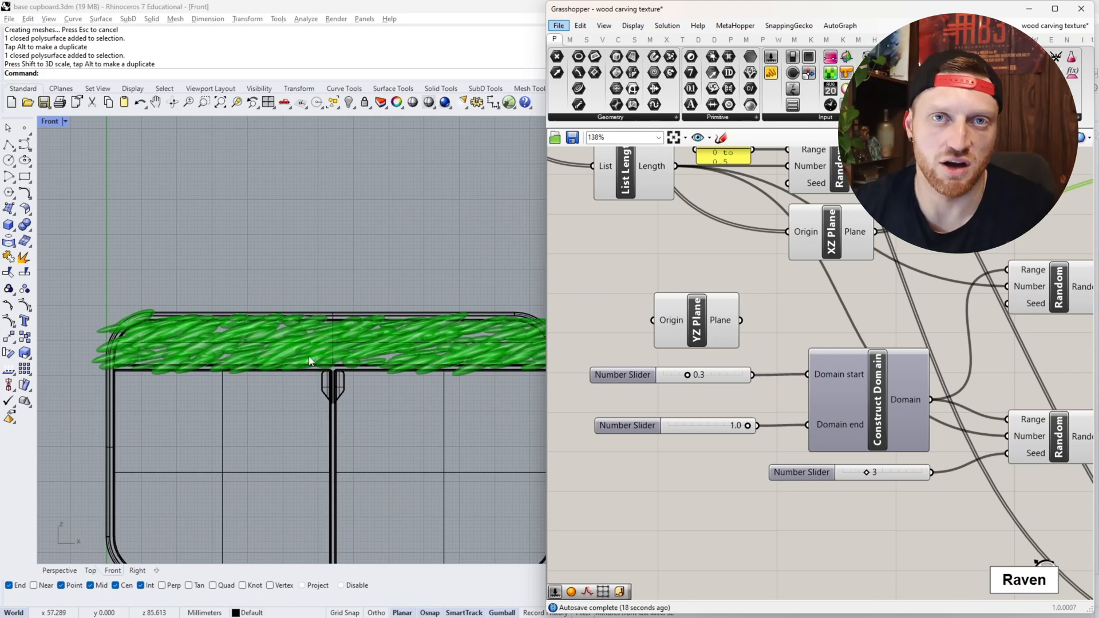
pyautogui.scroll(-2, 186, 338)
pyautogui.scroll(5, 155, 332)
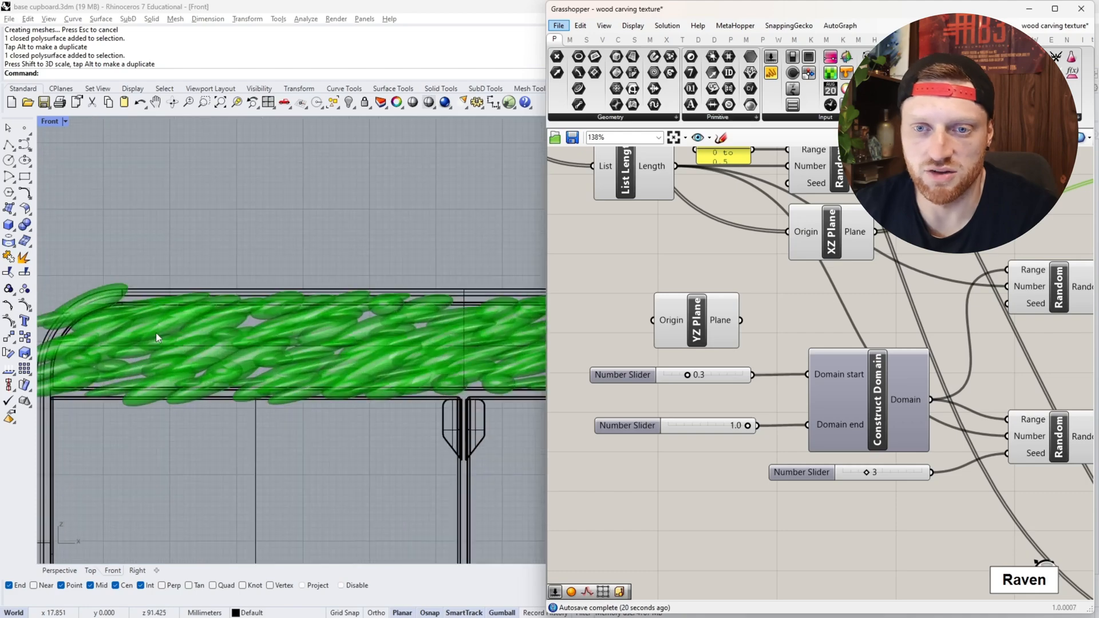
pyautogui.scroll(-3, 155, 332)
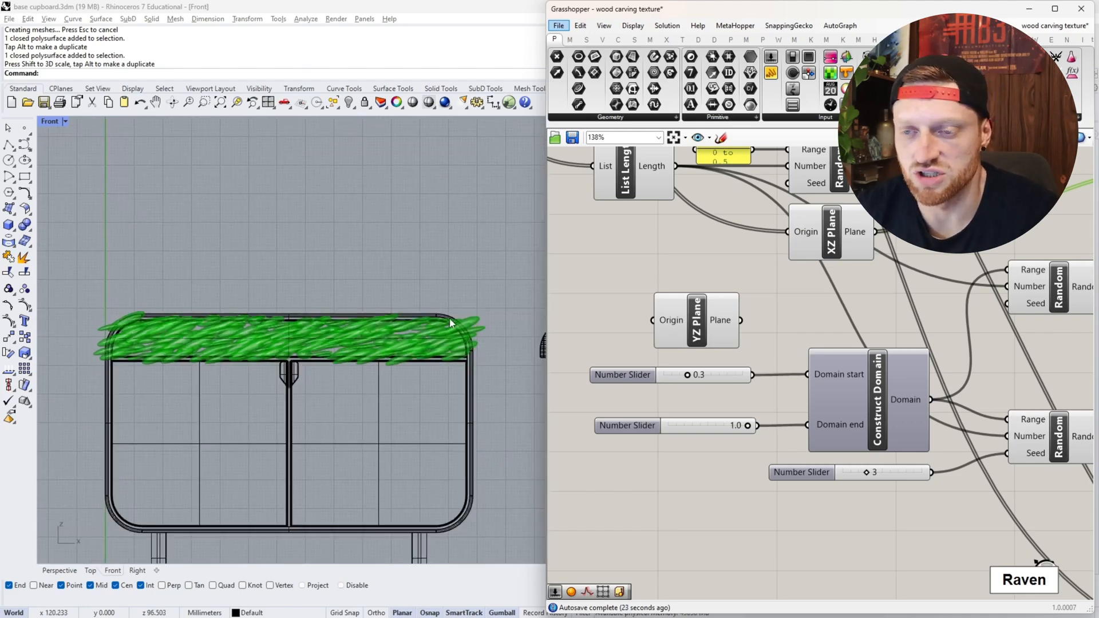
pyautogui.scroll(4, 449, 318)
pyautogui.scroll(-4, 933, 378)
pyautogui.scroll(4, 851, 385)
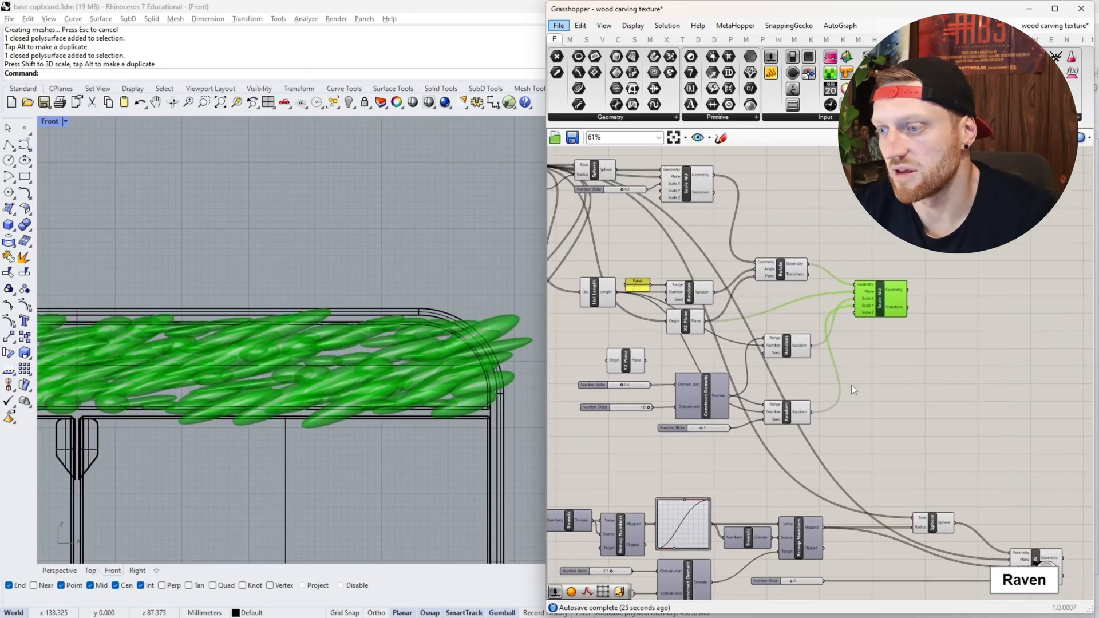
# - Bake the randomly scaled ellipsoids from the Scale NU component and return to the Perspective view
pyautogui.rightClick(905, 256)
pyautogui.click(921, 304)
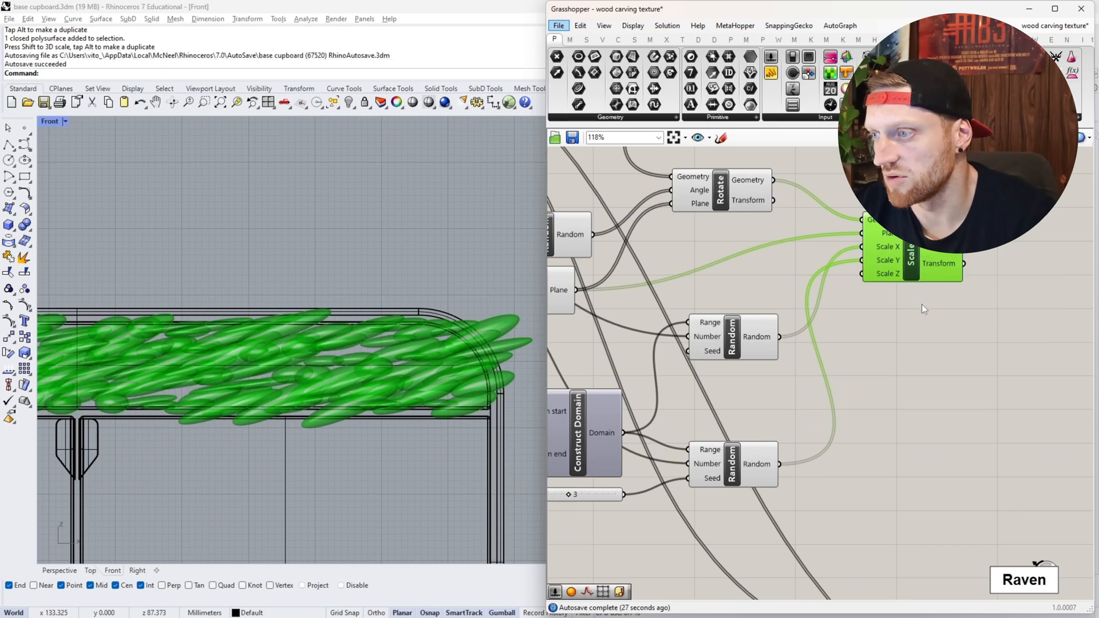
pyautogui.click(930, 412)
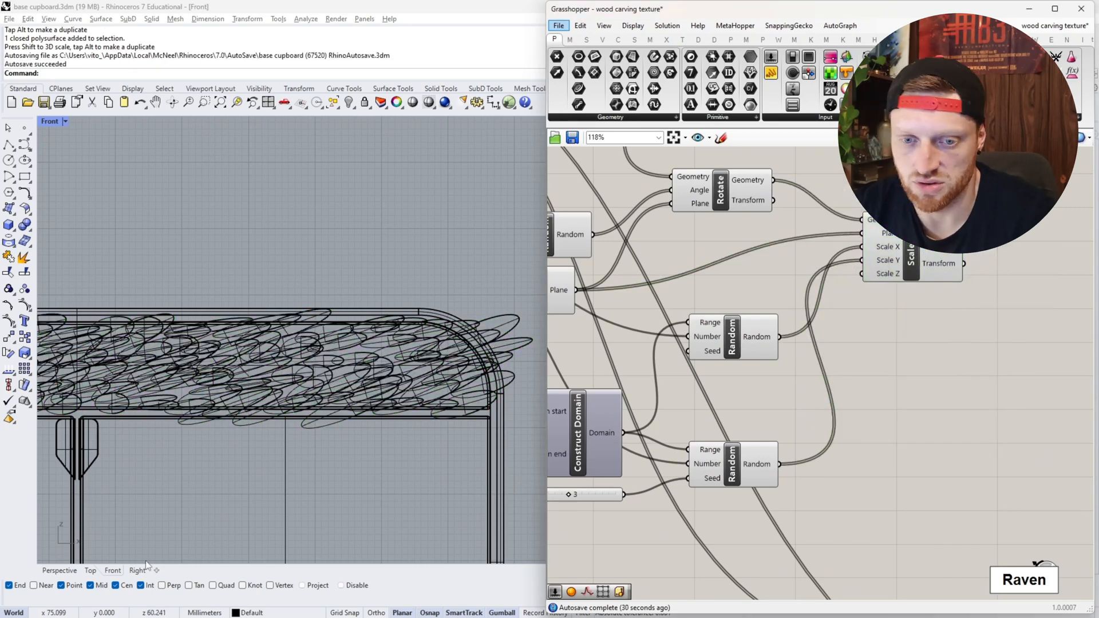
pyautogui.click(60, 571)
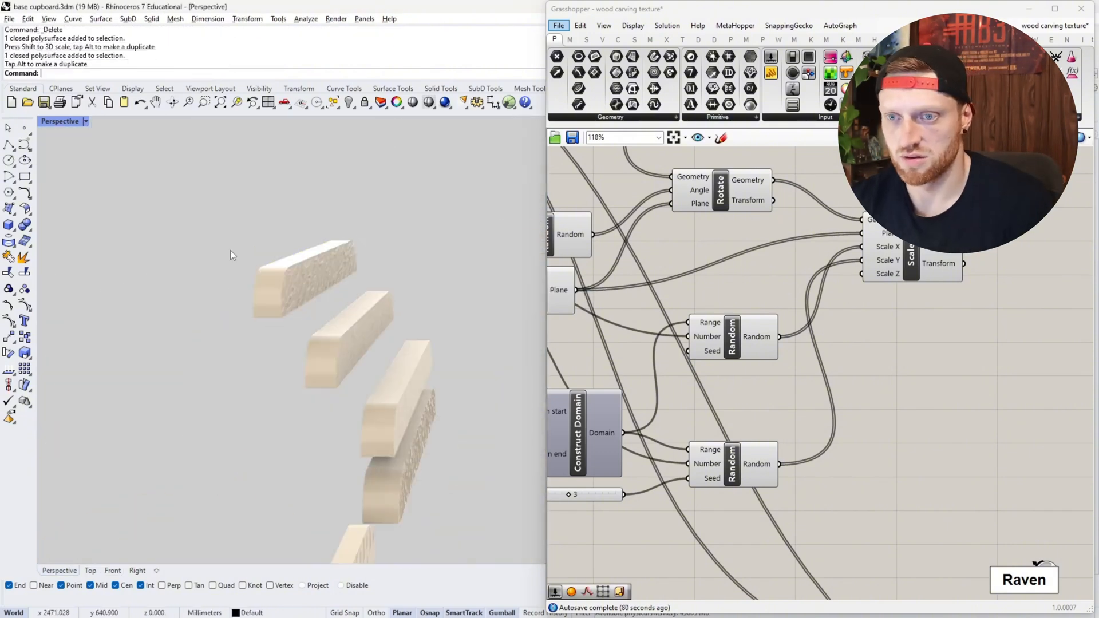
# - Examine the drawer front carved with randomly scaled ellipsoids up close and compare it with the earlier textured fronts
pyautogui.moveTo(231, 249); pyautogui.dragTo(247, 284, button='right')
pyautogui.scroll(5, 336, 315)
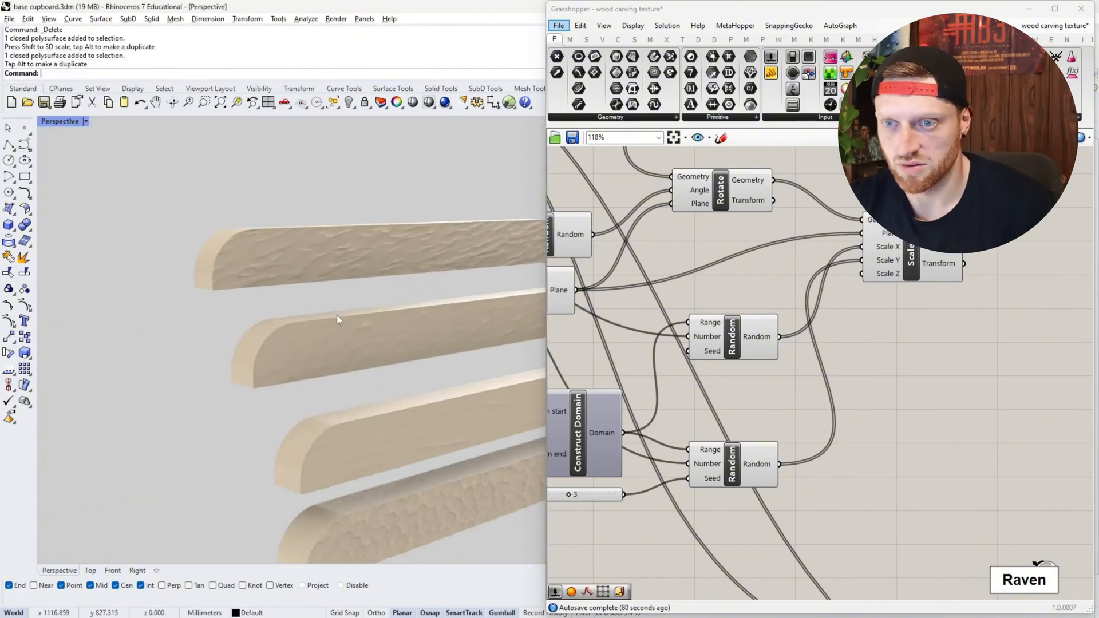
pyautogui.moveTo(336, 315); pyautogui.dragTo(311, 271, button='right')
pyautogui.scroll(6, 349, 254)
pyautogui.scroll(-5, 352, 257)
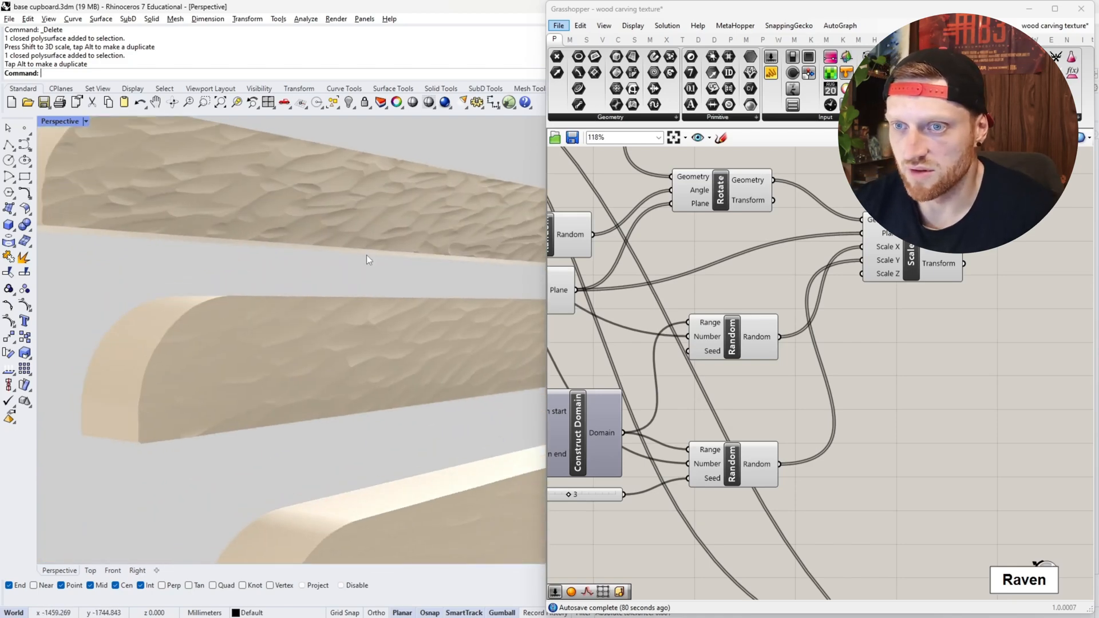
pyautogui.scroll(3, 352, 255)
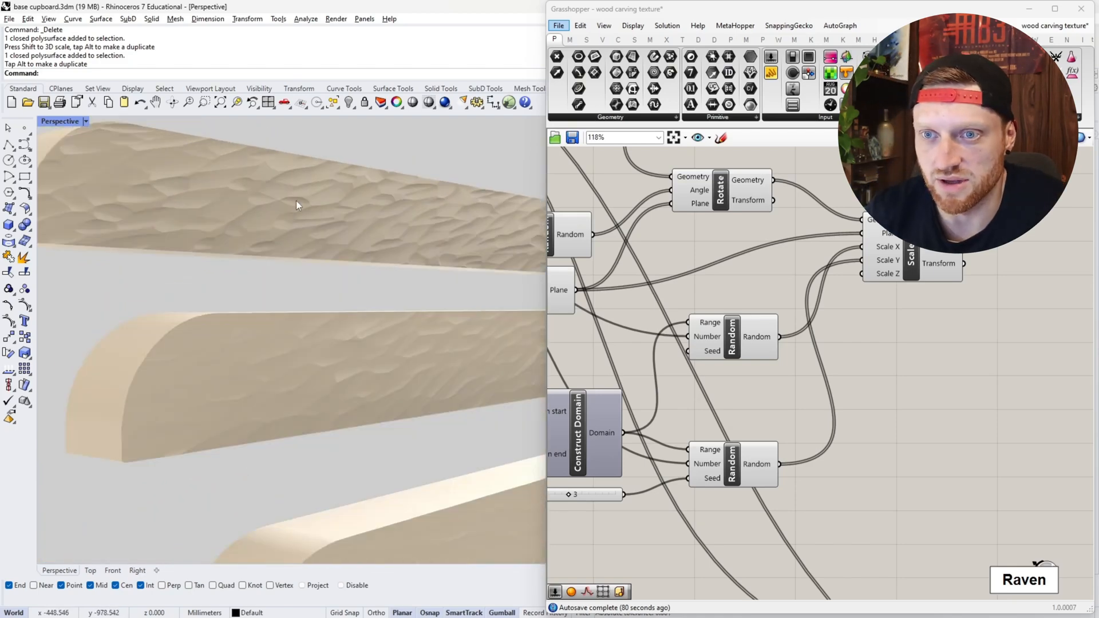
pyautogui.scroll(-5, 163, 204)
pyautogui.scroll(4, 419, 223)
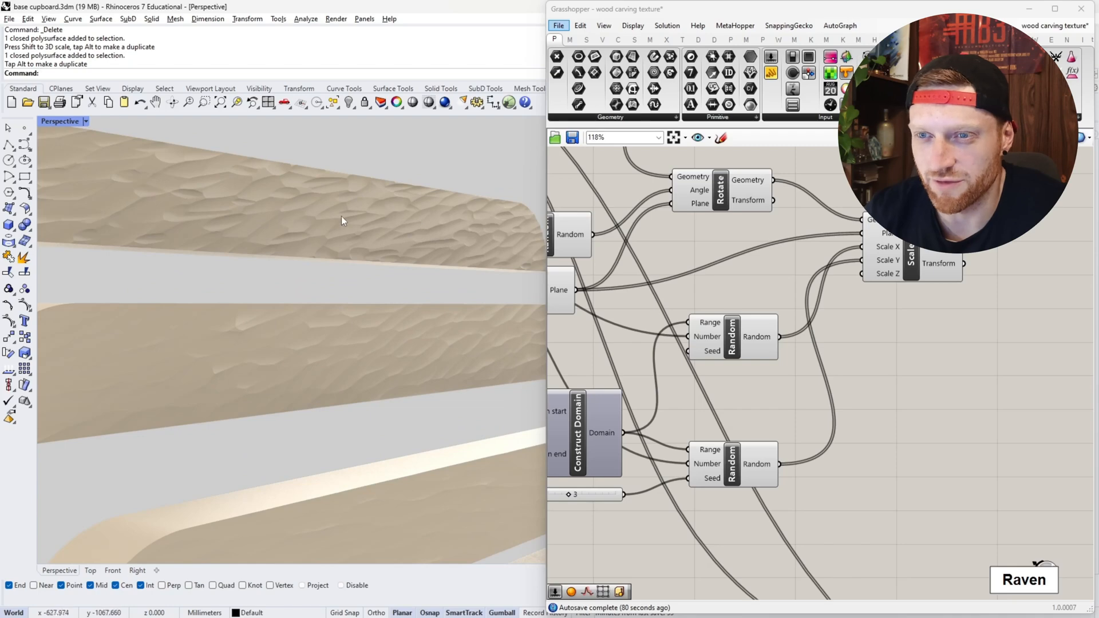
pyautogui.scroll(-4, 465, 215)
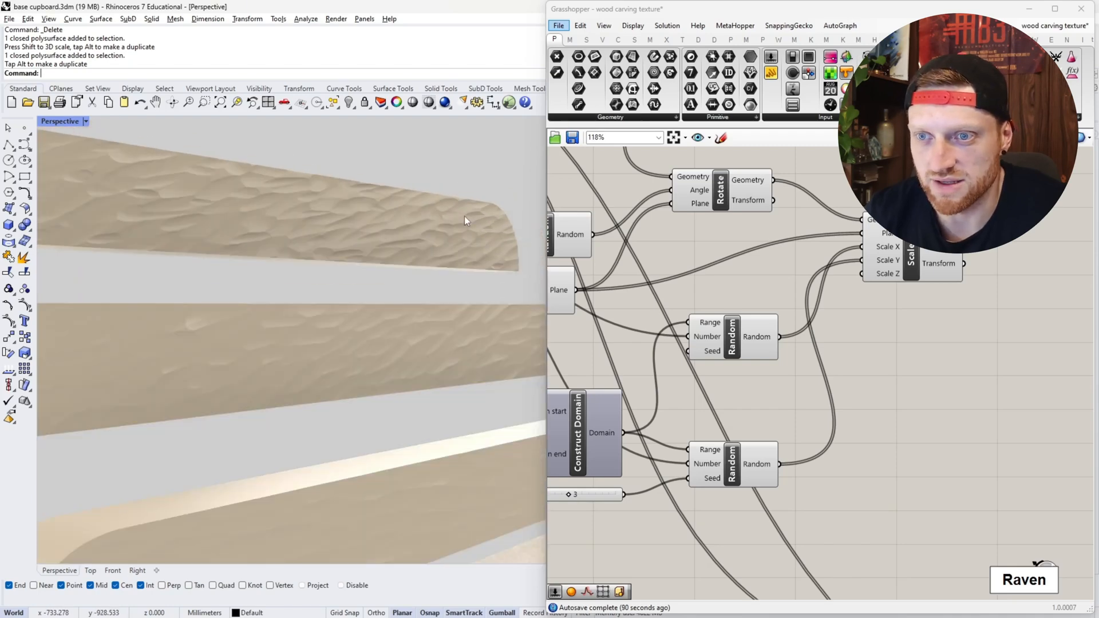
pyautogui.scroll(4, 446, 222)
pyautogui.scroll(-4, 460, 241)
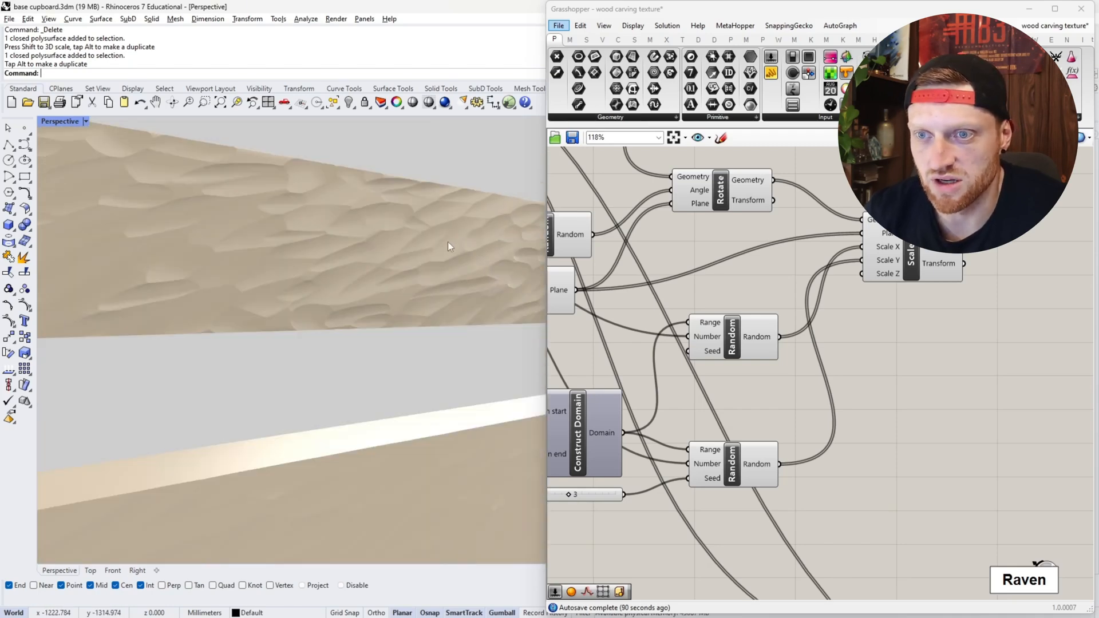
pyautogui.moveTo(218, 214); pyautogui.dragTo(331, 232, button='right')
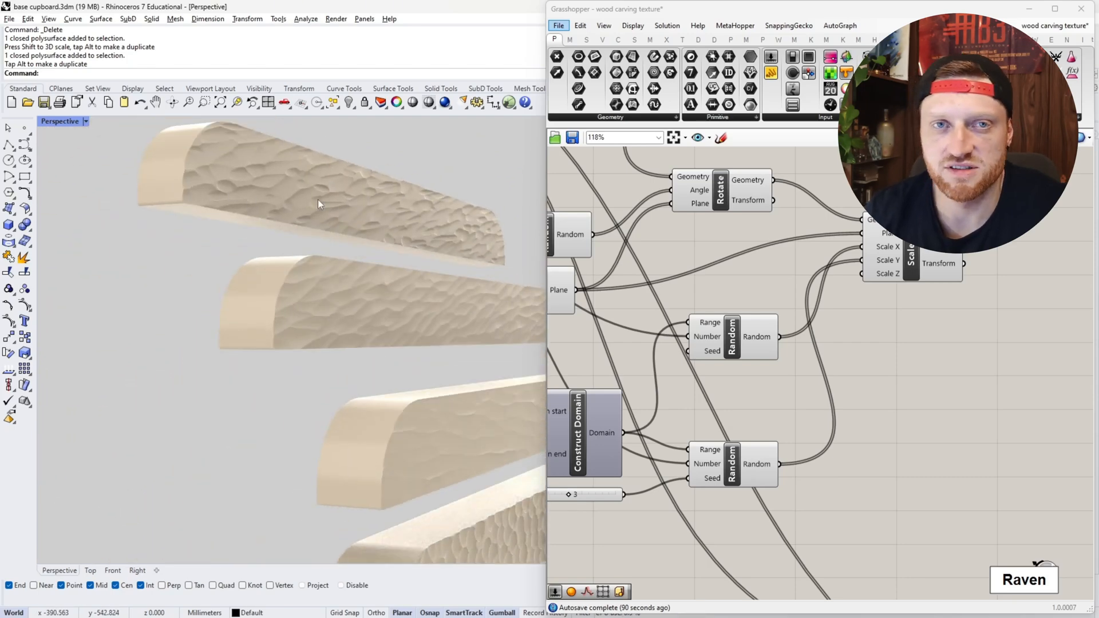
# - Preview the points that the Populate 2D component distributes over the drawer front
pyautogui.scroll(-6, 916, 406)
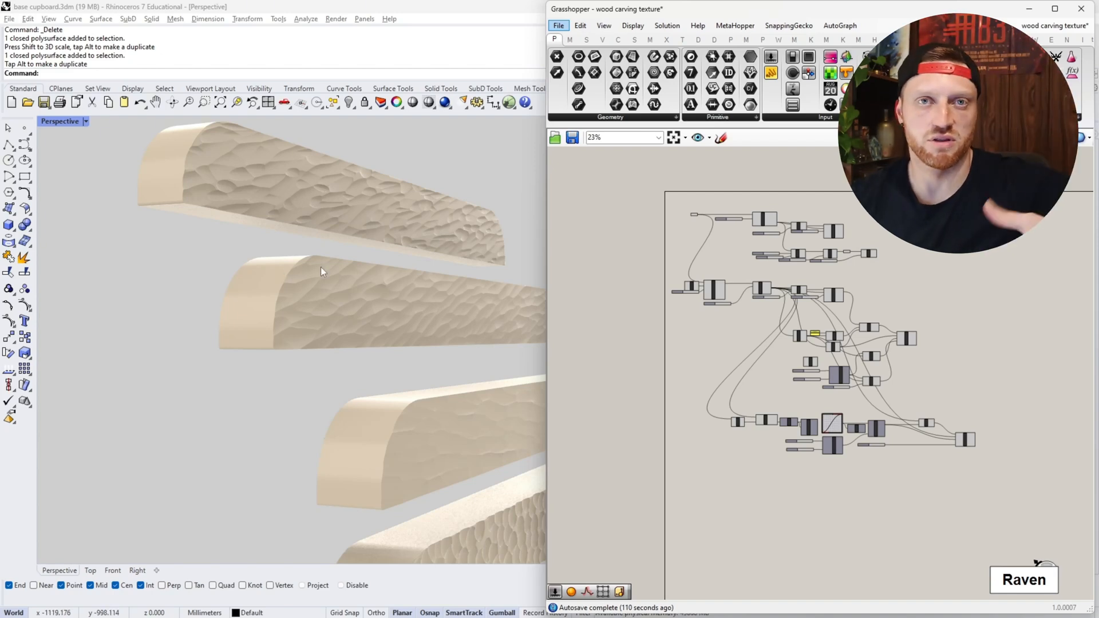
pyautogui.scroll(10, 737, 352)
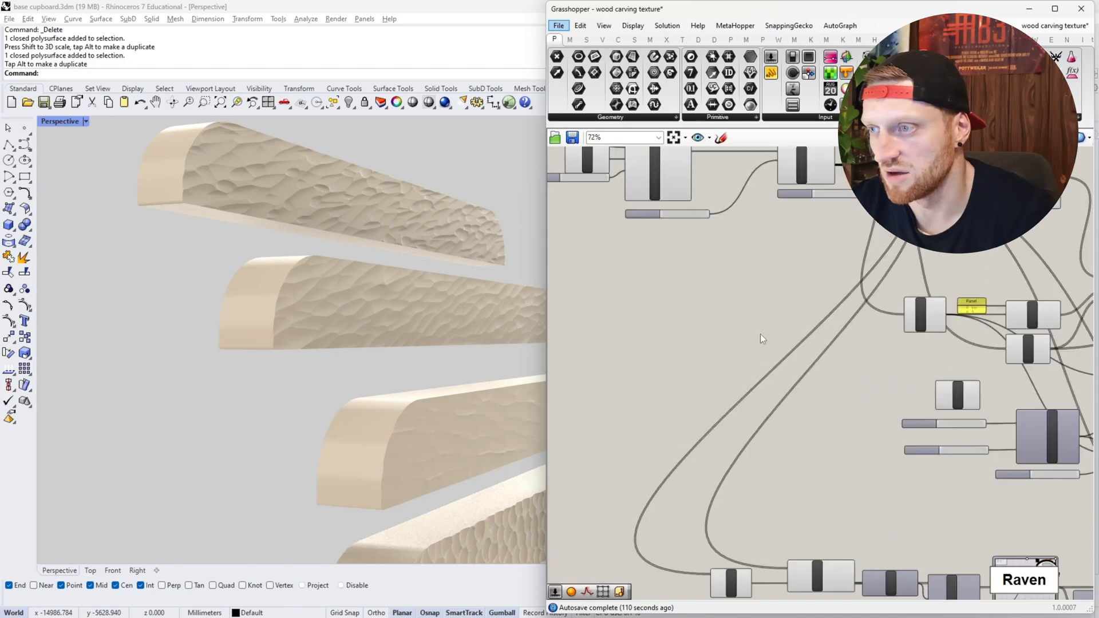
pyautogui.scroll(-5, 399, 238)
pyautogui.scroll(10, 333, 250)
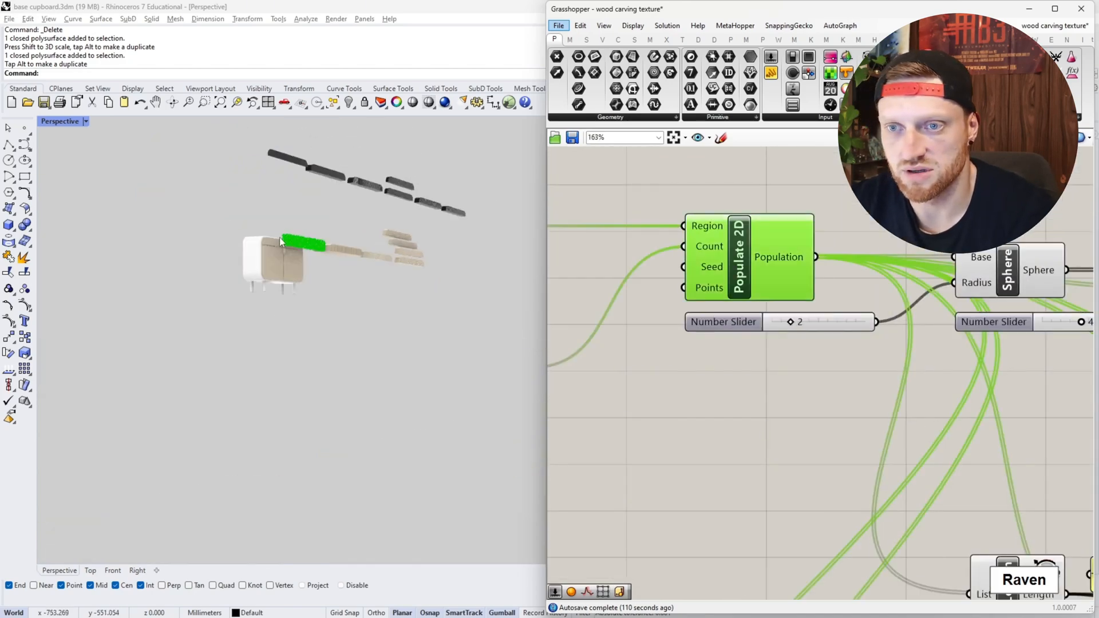
# - Inspect the single point that List Item picks on the drawer front and the Pull Point component it feeds
pyautogui.scroll(-5, 802, 381)
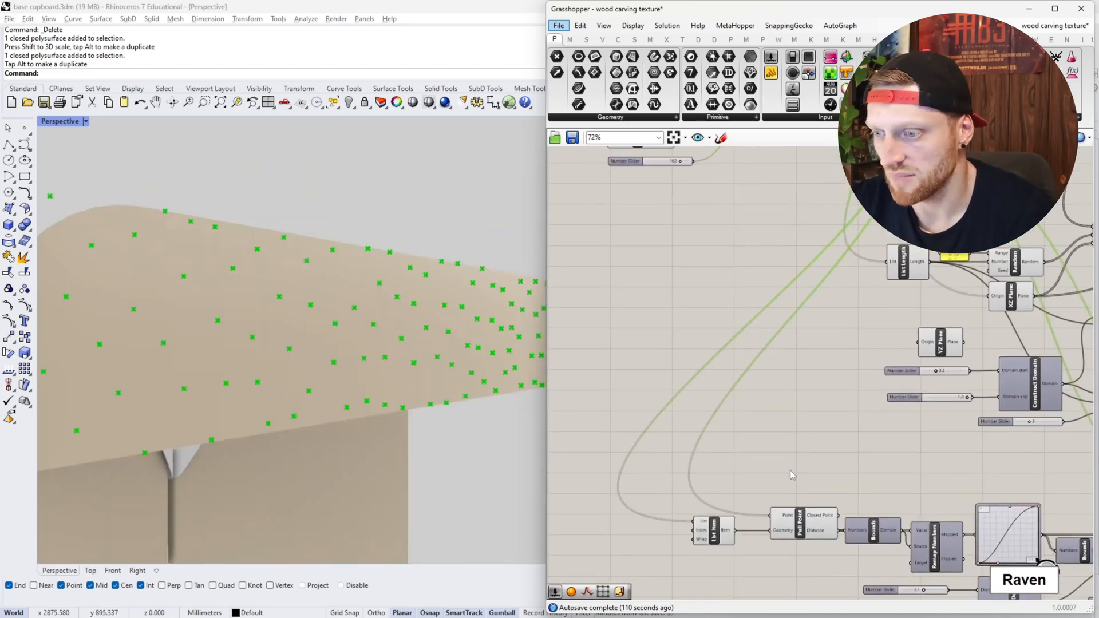
pyautogui.scroll(4, 726, 471)
pyautogui.click(708, 452)
pyautogui.scroll(-6, 418, 349)
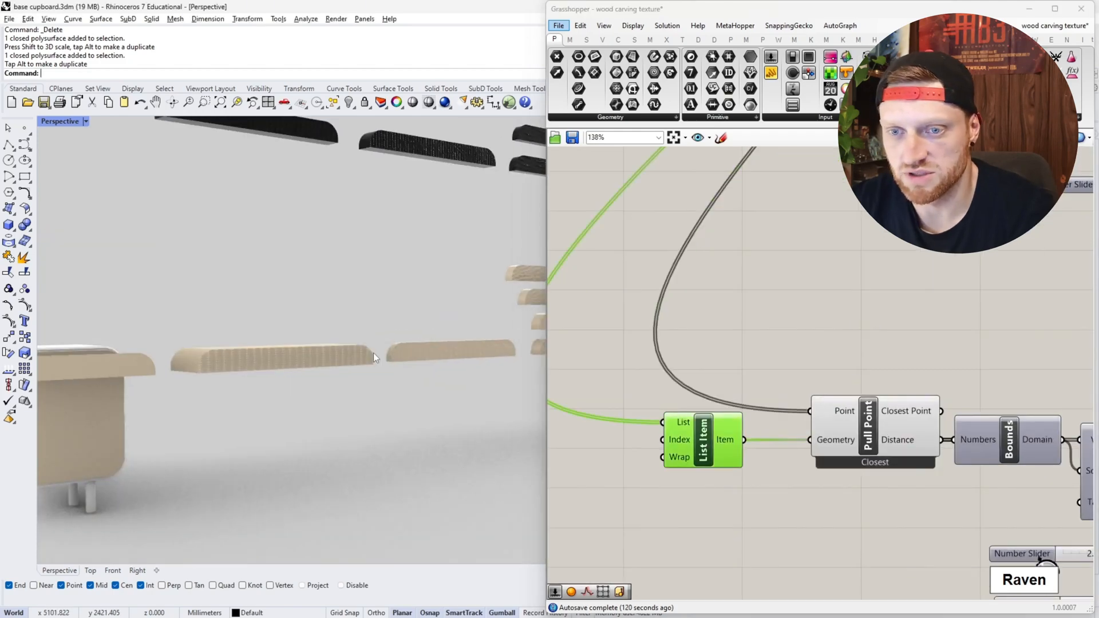
pyautogui.scroll(6, 177, 363)
pyautogui.scroll(3, 176, 363)
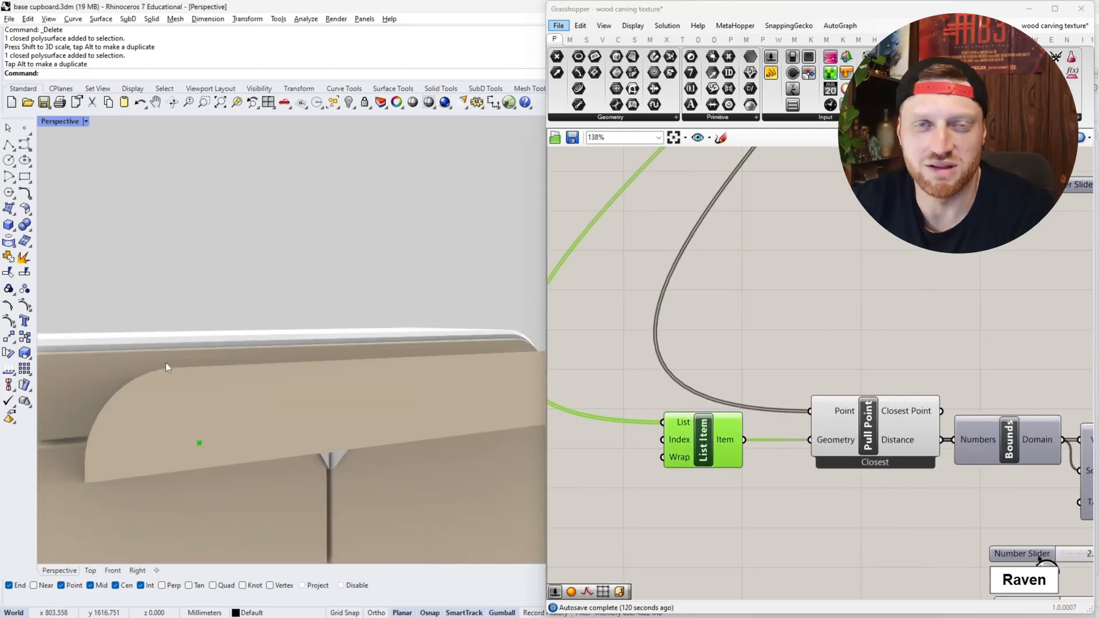
pyautogui.scroll(-3, 166, 364)
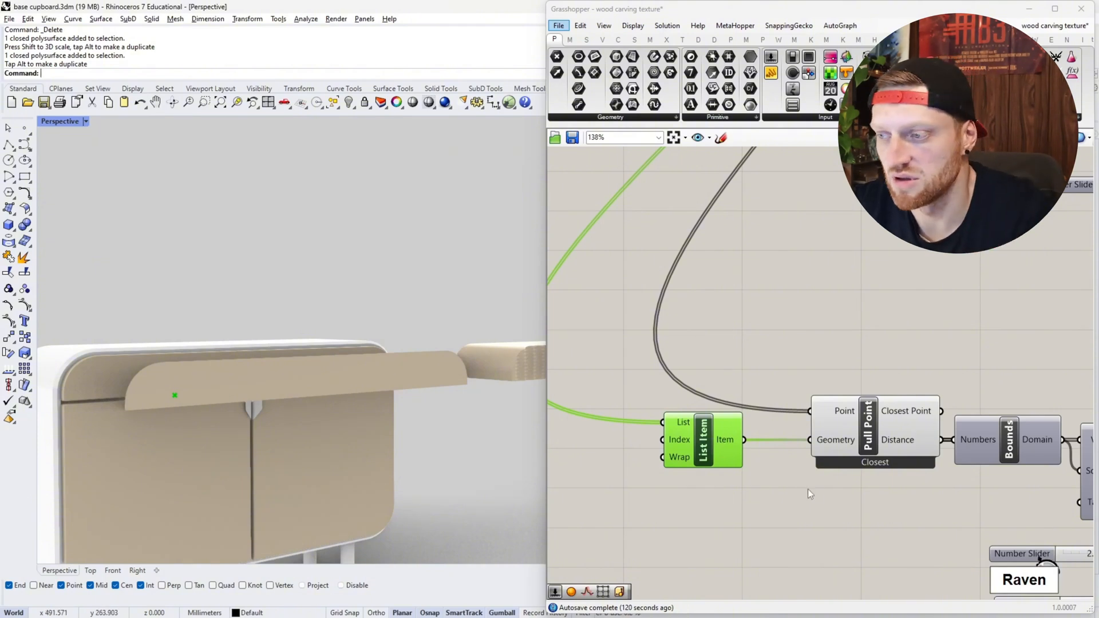
pyautogui.click(866, 440)
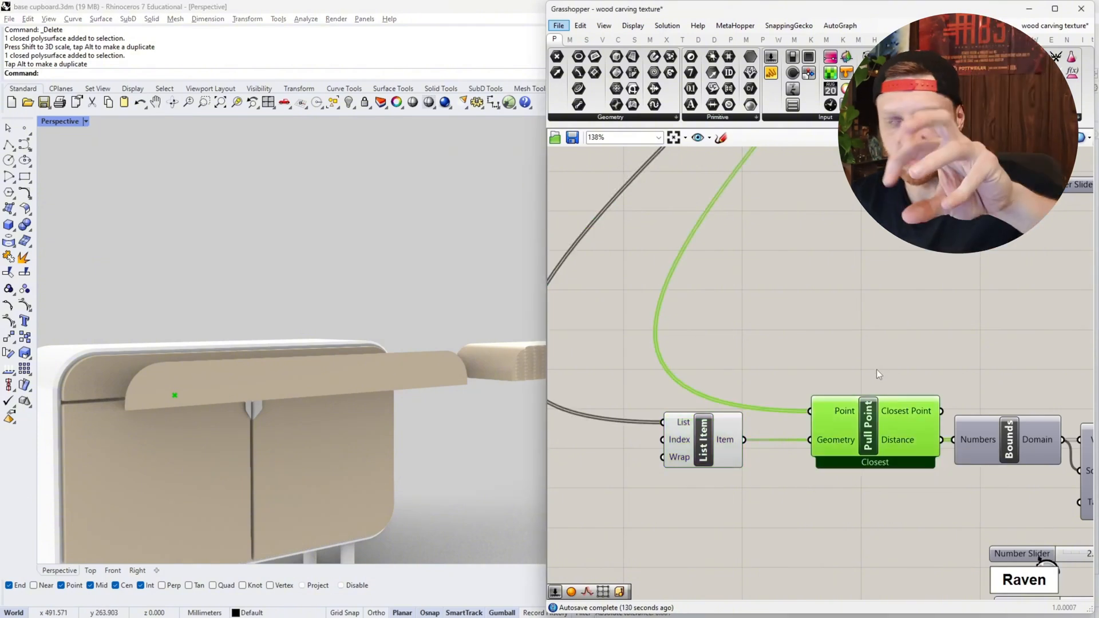
# - Compare the full set of Populate 2D points on the drawer front with the single point picked by List Item
pyautogui.scroll(-5, 826, 465)
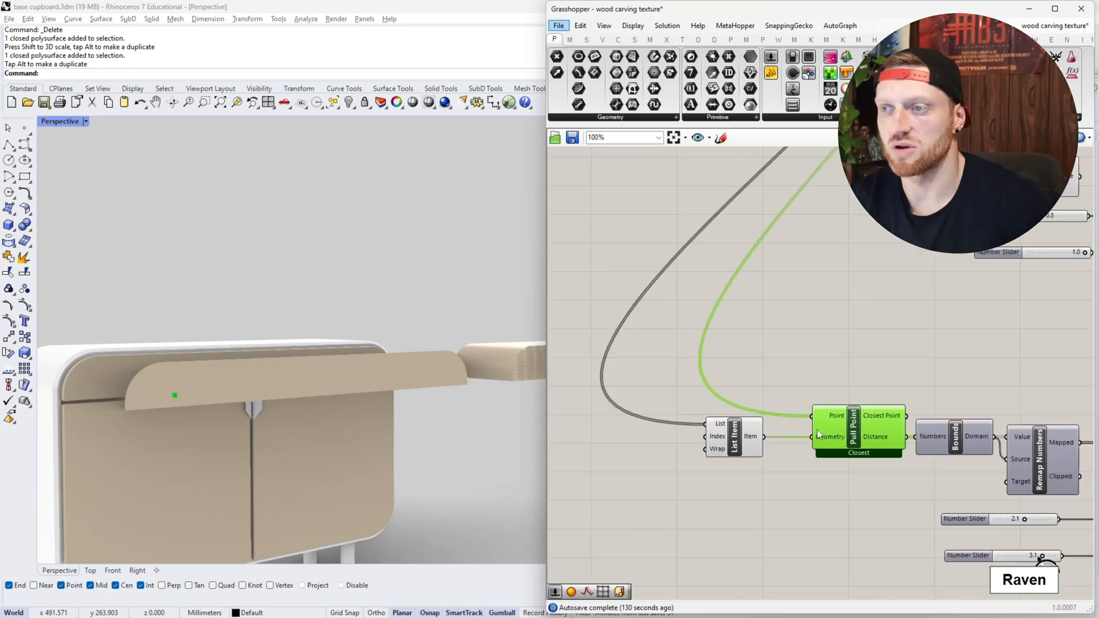
pyautogui.keyDown('shift'); pyautogui.click(847, 173); pyautogui.keyUp('shift')
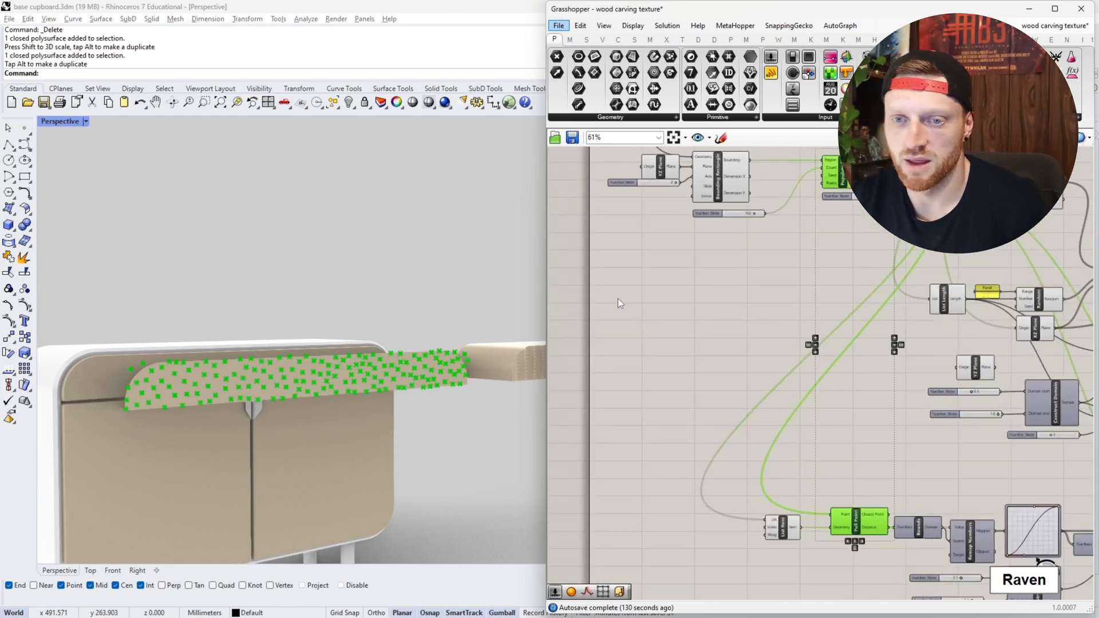
pyautogui.scroll(3, 152, 394)
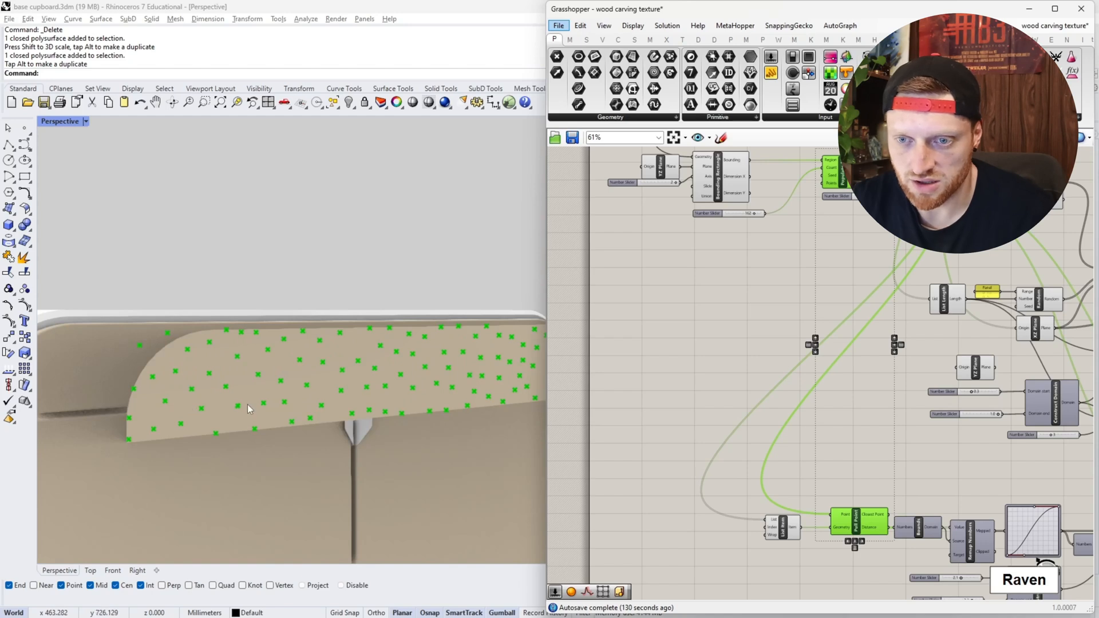
pyautogui.click(790, 529)
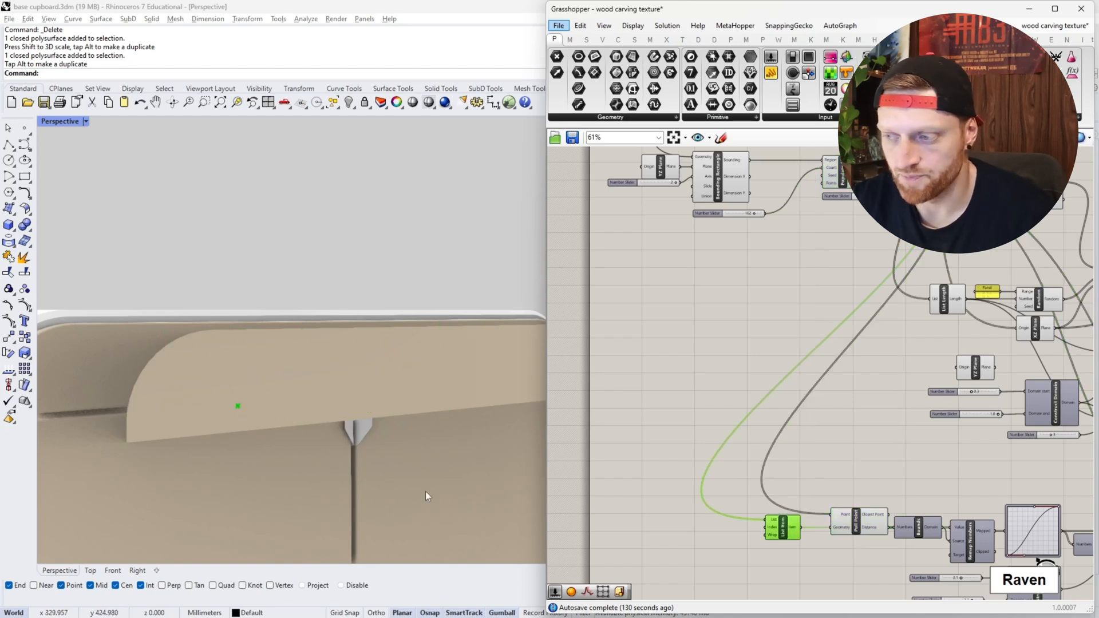
# - Trace the Pull Point distances through the Bounds component into the first Remap Numbers component
pyautogui.moveTo(930, 462); pyautogui.dragTo(798, 370, button='right')
pyautogui.scroll(4, 855, 425)
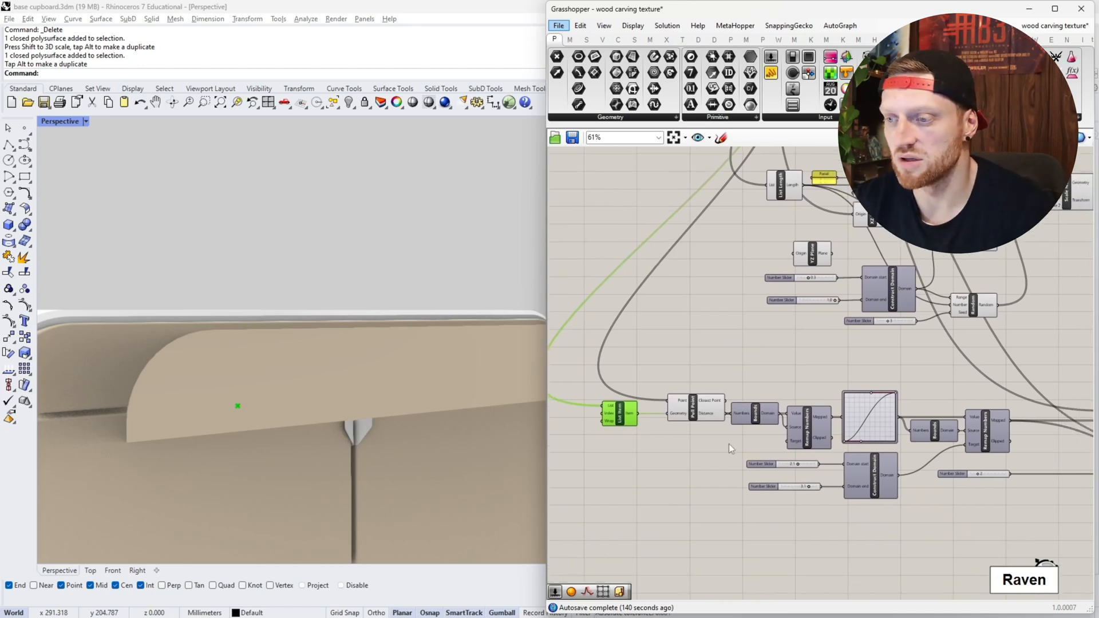
pyautogui.moveTo(801, 381); pyautogui.dragTo(798, 423)
pyautogui.moveTo(798, 424); pyautogui.dragTo(742, 408, button='right')
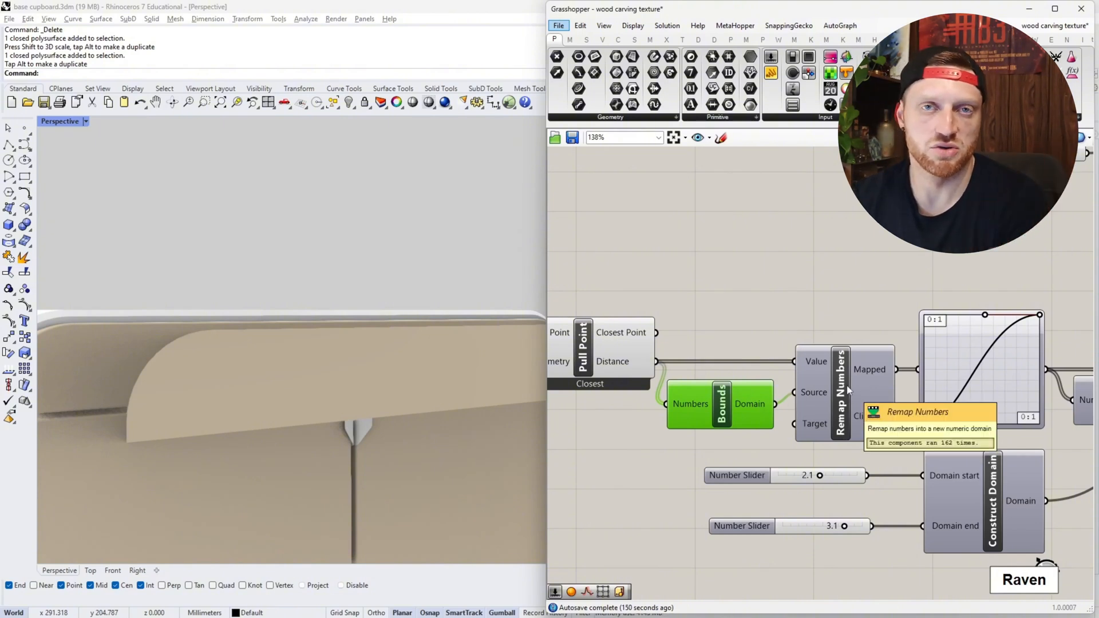
pyautogui.moveTo(848, 391); pyautogui.dragTo(735, 403, button='right')
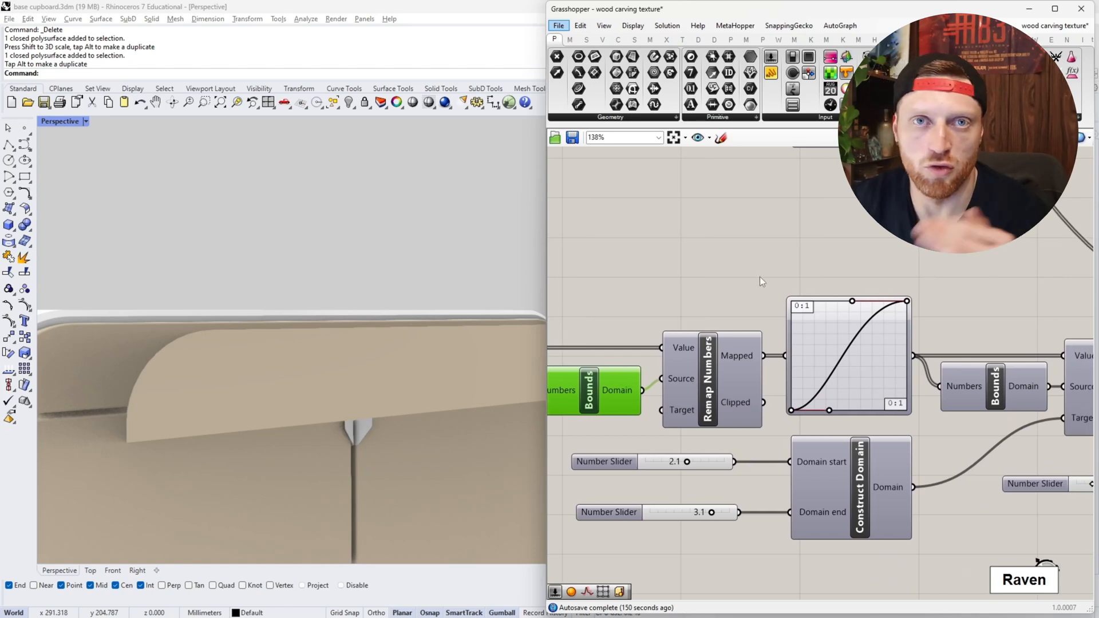
# - Examine the Graph Mapper's Bezier curve and the Bounds and Remap Numbers components that receive its output
pyautogui.moveTo(760, 277); pyautogui.dragTo(680, 320, button='right')
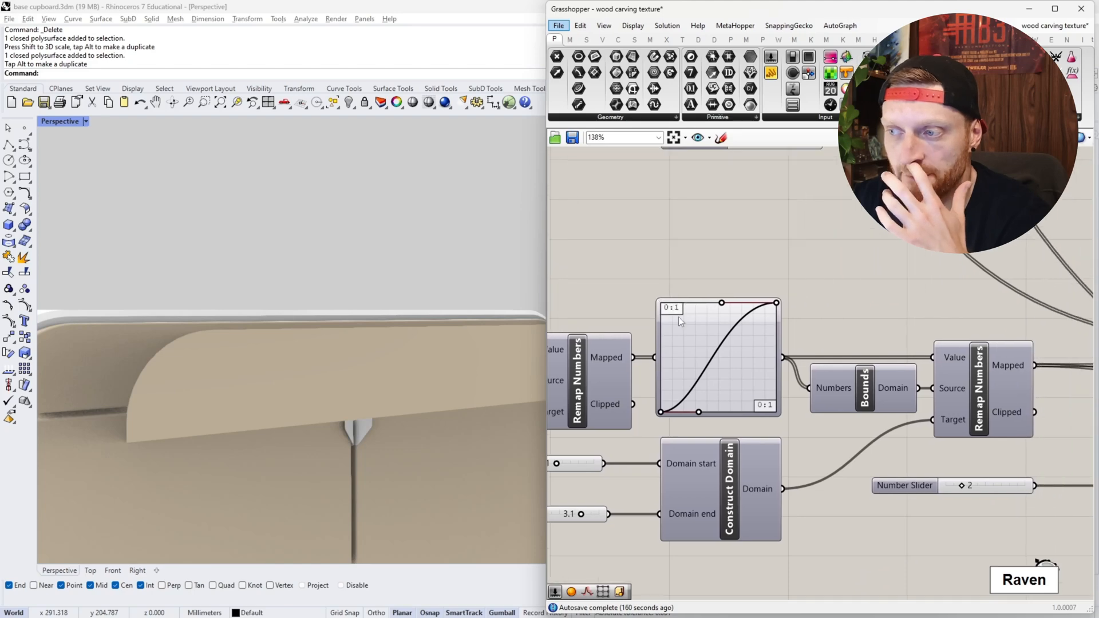
pyautogui.scroll(-2, 830, 372)
pyautogui.moveTo(936, 367); pyautogui.dragTo(881, 369, button='right')
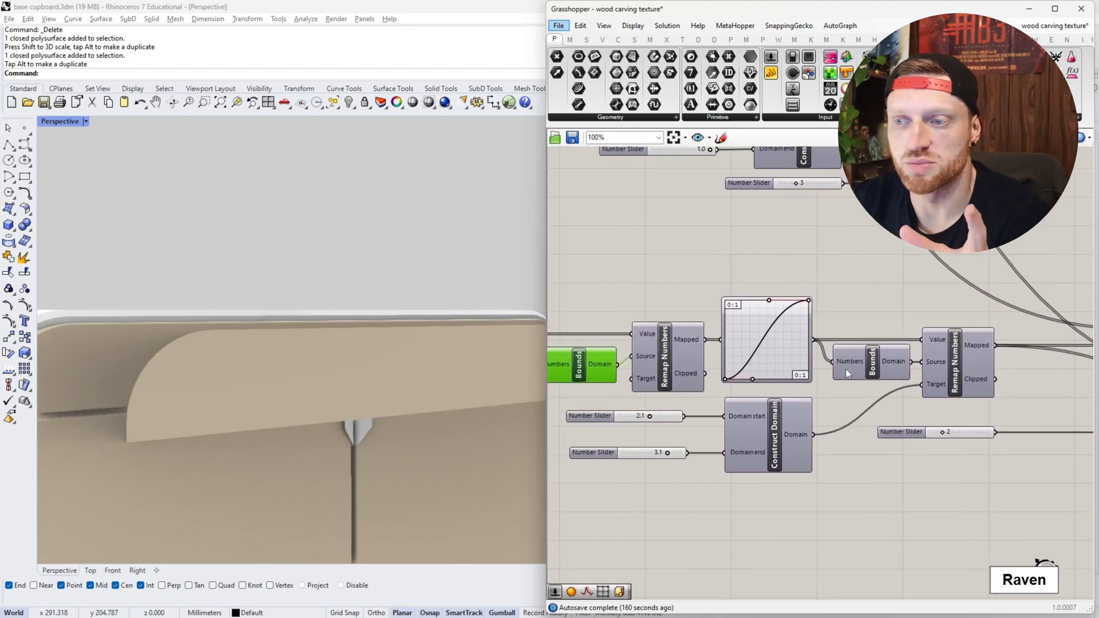
pyautogui.moveTo(846, 370)
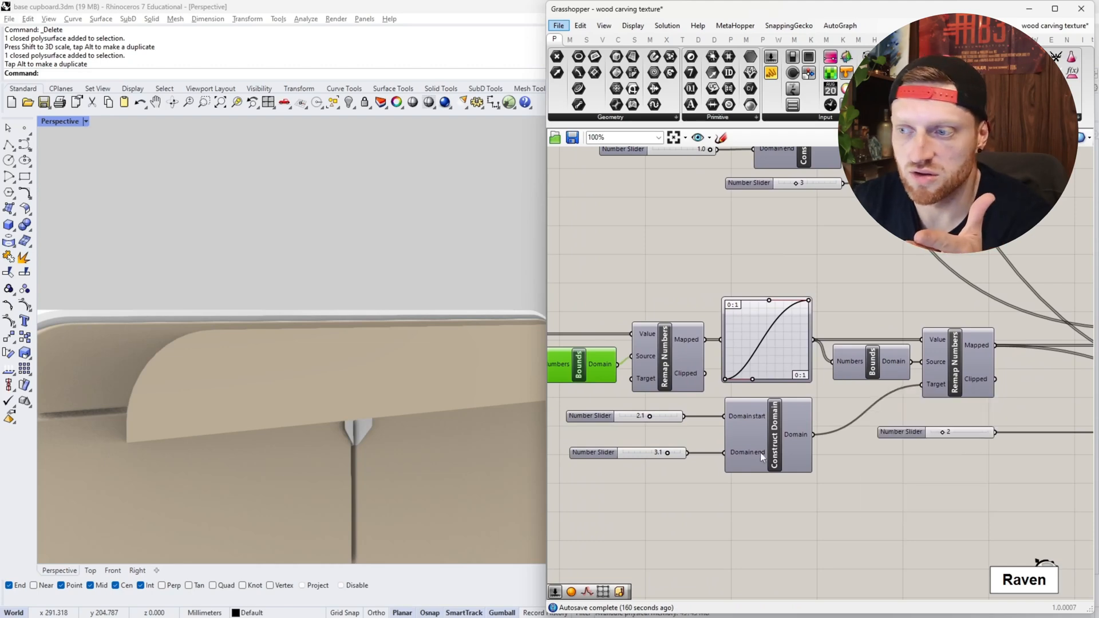
pyautogui.scroll(2, 630, 378)
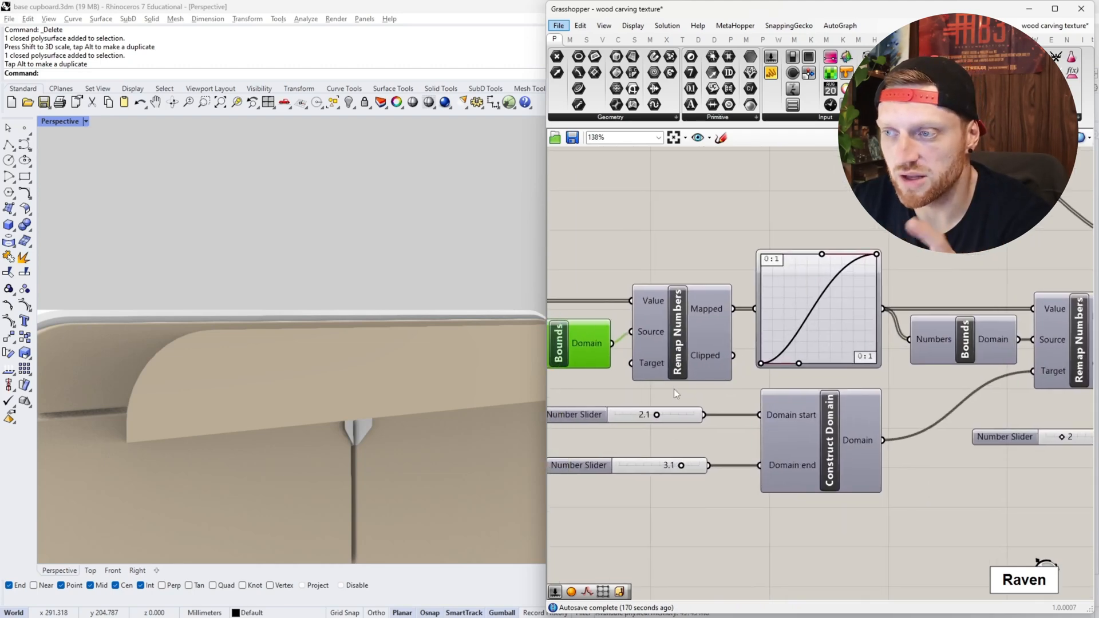
pyautogui.scroll(2, 767, 274)
pyautogui.scroll(1, 768, 280)
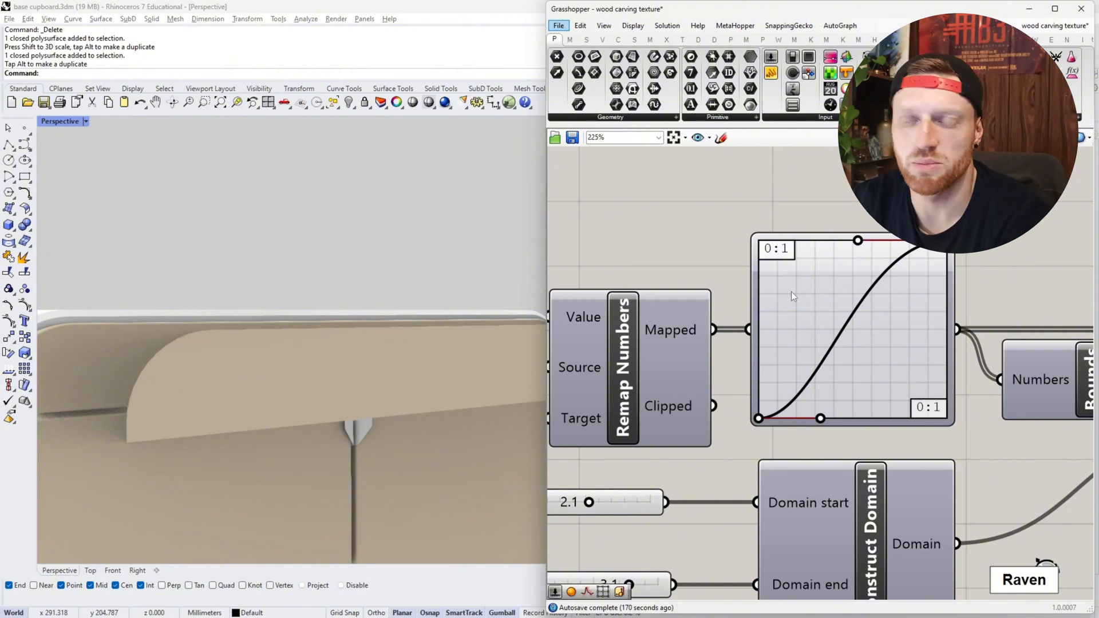
pyautogui.scroll(-3, 791, 291)
pyautogui.scroll(3, 804, 290)
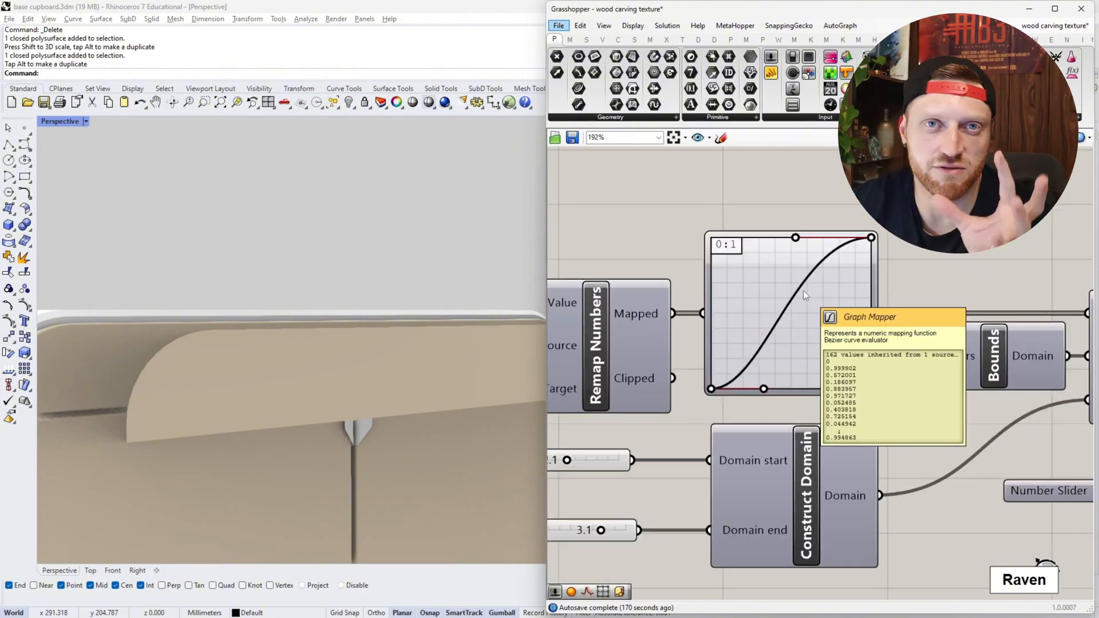
pyautogui.scroll(-2, 922, 312)
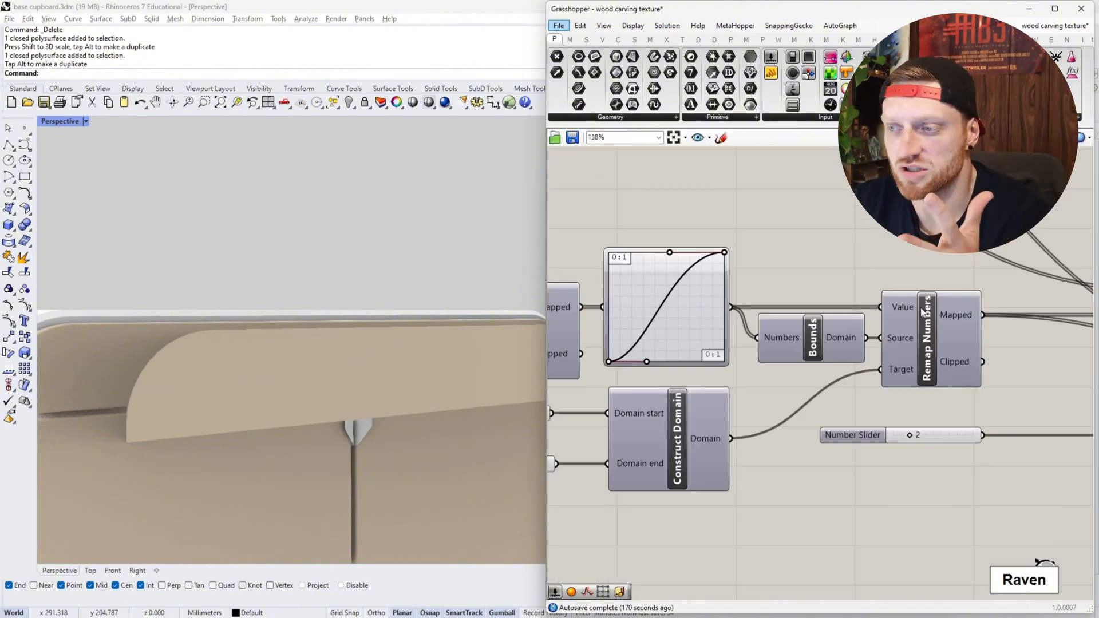
# - Inspect the Construct Domain component, its two sliders and the second Remap Numbers component it supplies with a target domain
pyautogui.moveTo(708, 365); pyautogui.dragTo(838, 349, button='right')
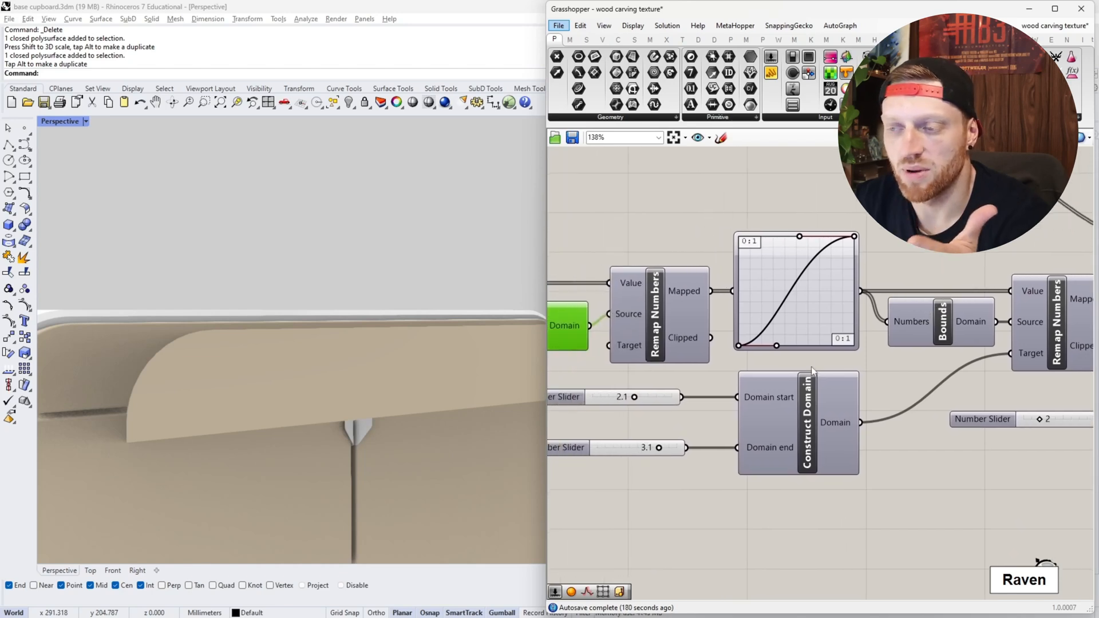
pyautogui.moveTo(1024, 329); pyautogui.dragTo(906, 345, button='right')
pyautogui.moveTo(747, 378); pyautogui.dragTo(913, 344, button='right')
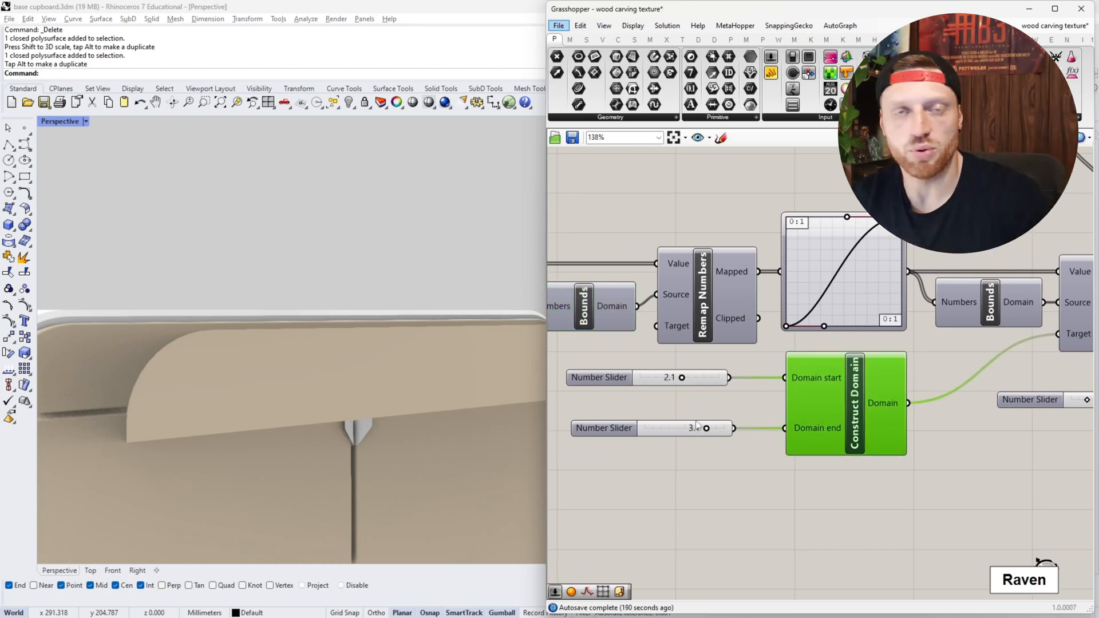
pyautogui.moveTo(860, 460); pyautogui.dragTo(747, 465, button='right')
pyautogui.moveTo(942, 459); pyautogui.dragTo(663, 466, button='right')
pyautogui.scroll(-4, 663, 466)
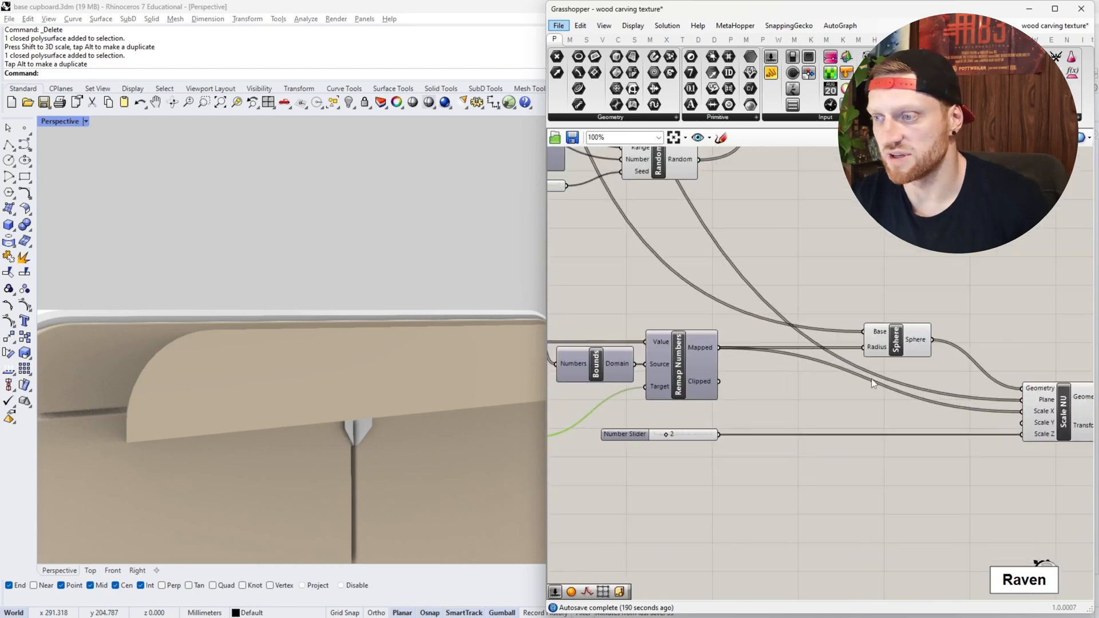
# - Trace the point source into the Sphere component's base input and preview the resulting spheres on the drawer front
pyautogui.moveTo(799, 309); pyautogui.dragTo(920, 468, button='right')
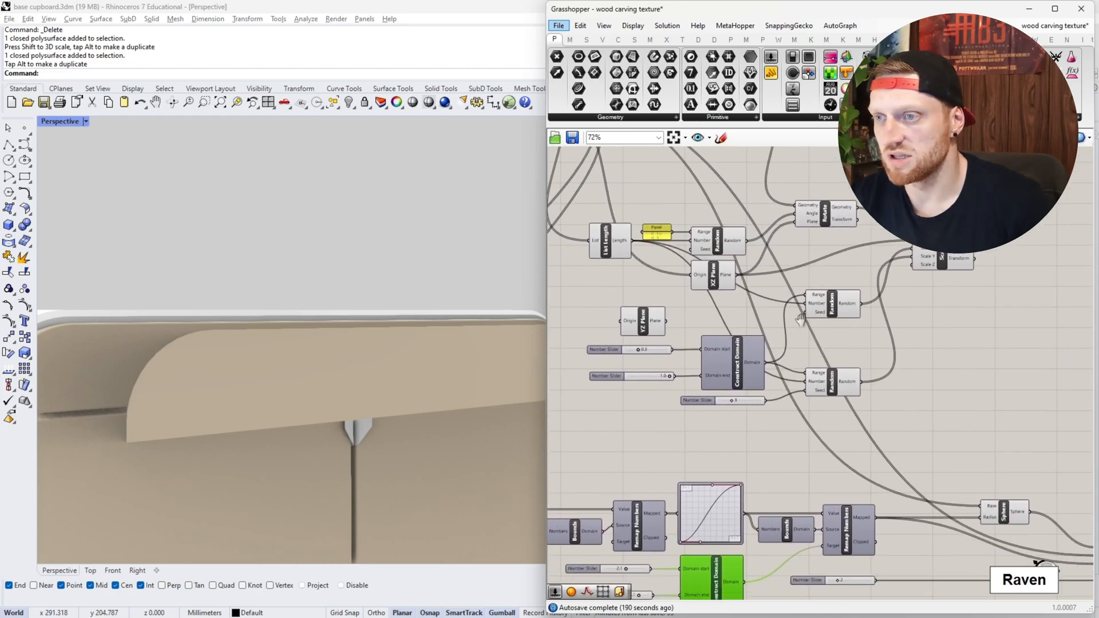
pyautogui.moveTo(745, 274); pyautogui.dragTo(851, 409, button='right')
pyautogui.click(610, 225)
pyautogui.scroll(-2, 602, 227)
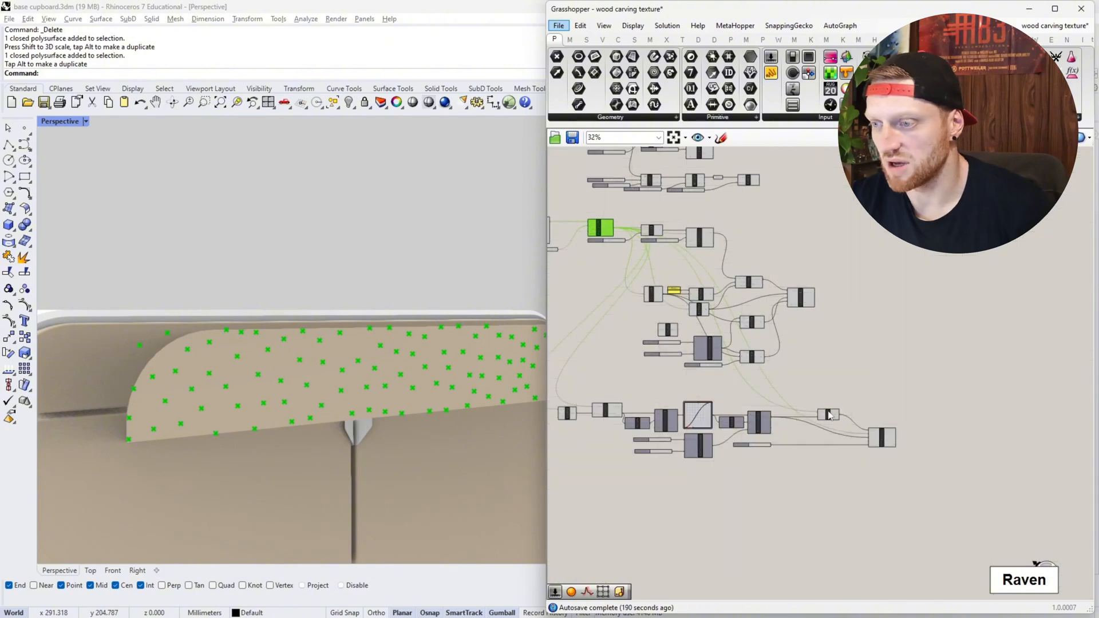
pyautogui.scroll(5, 836, 399)
pyautogui.click(837, 399)
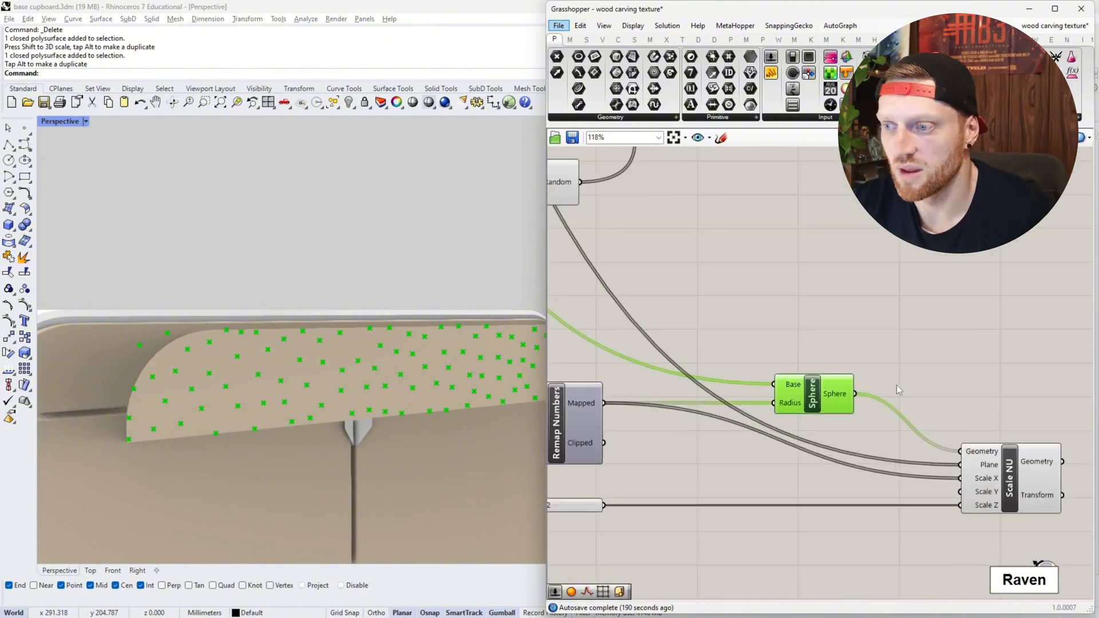
# - Review the Graph Mapper and domain settings alongside the sphere sizes along the drawer front
pyautogui.scroll(-3, 851, 387)
pyautogui.scroll(-3, 852, 387)
pyautogui.moveTo(800, 409); pyautogui.dragTo(880, 400, button='right')
pyautogui.scroll(7, 741, 389)
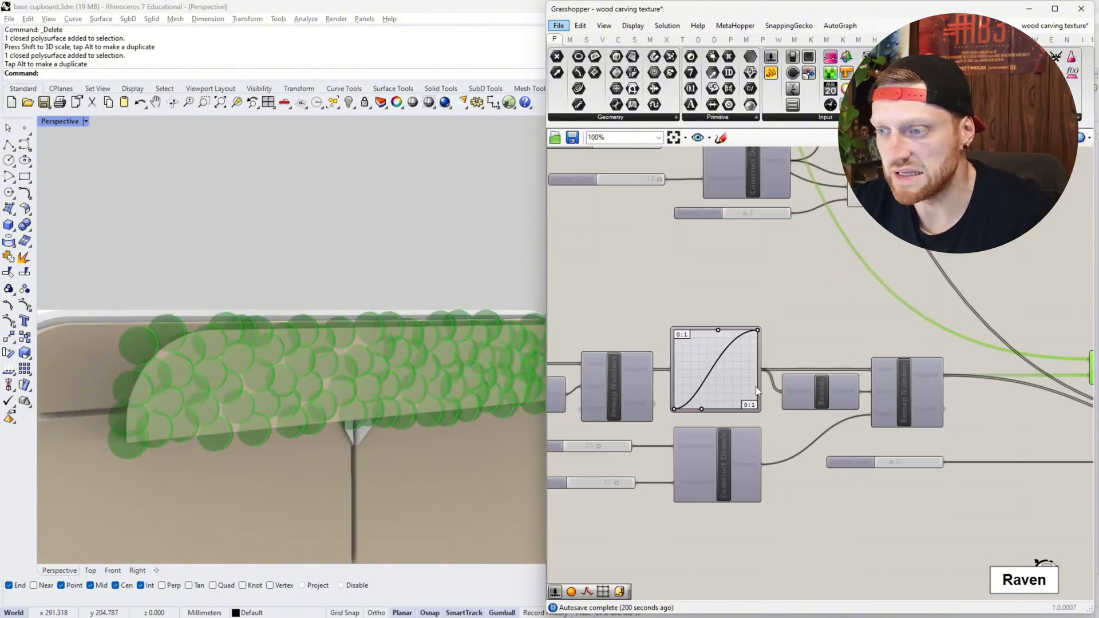
pyautogui.moveTo(647, 328); pyautogui.dragTo(787, 309, button='right')
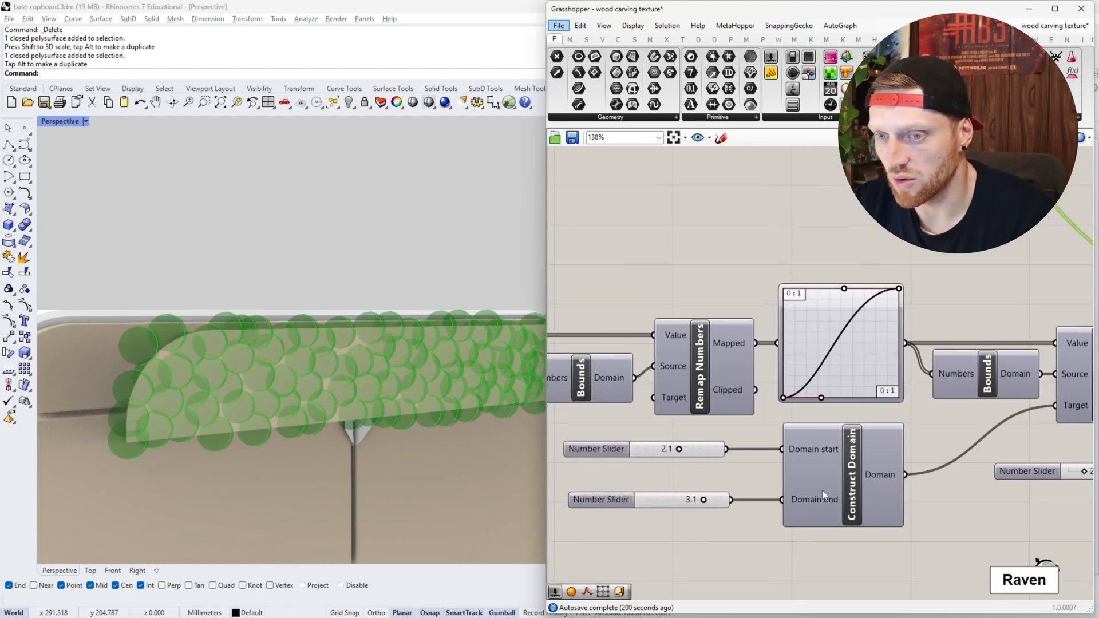
pyautogui.scroll(-5, 395, 359)
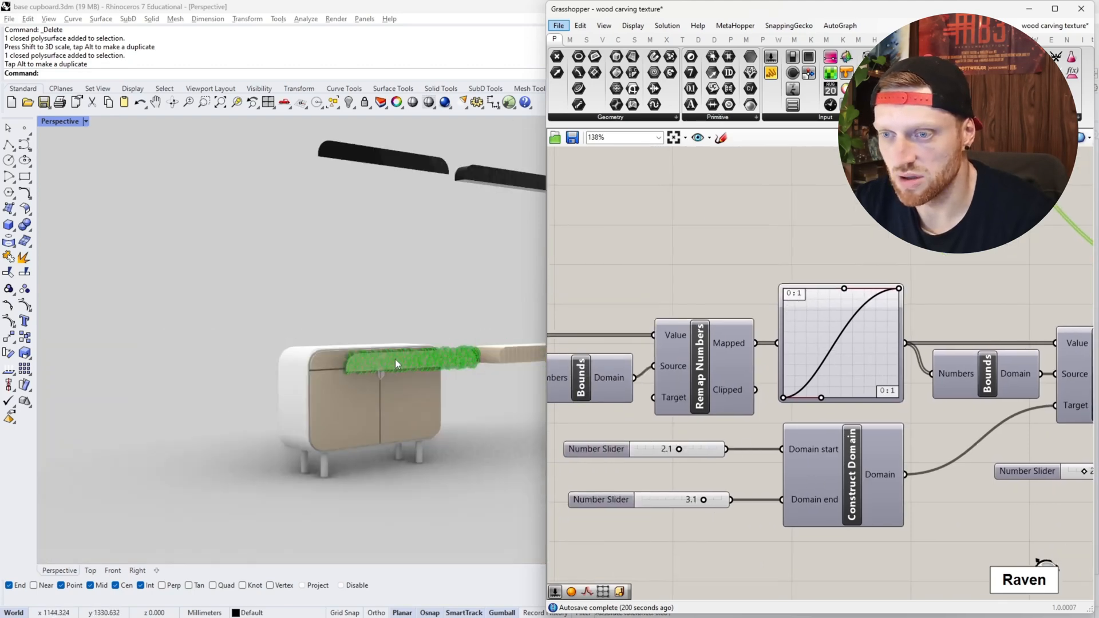
pyautogui.scroll(8, 221, 345)
pyautogui.scroll(-5, 310, 355)
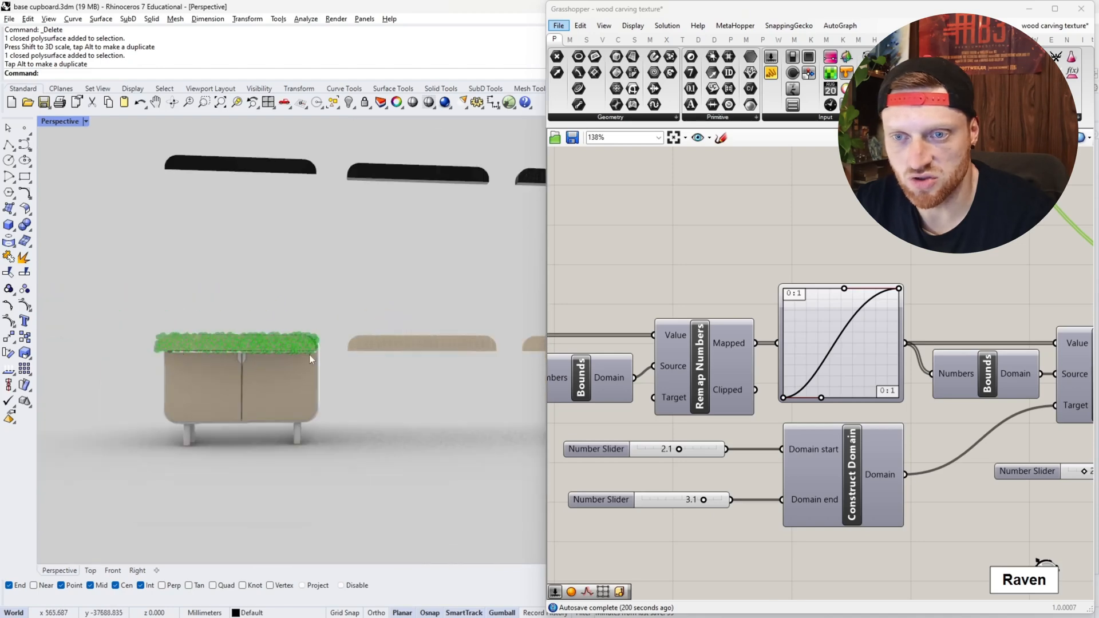
pyautogui.scroll(8, 181, 347)
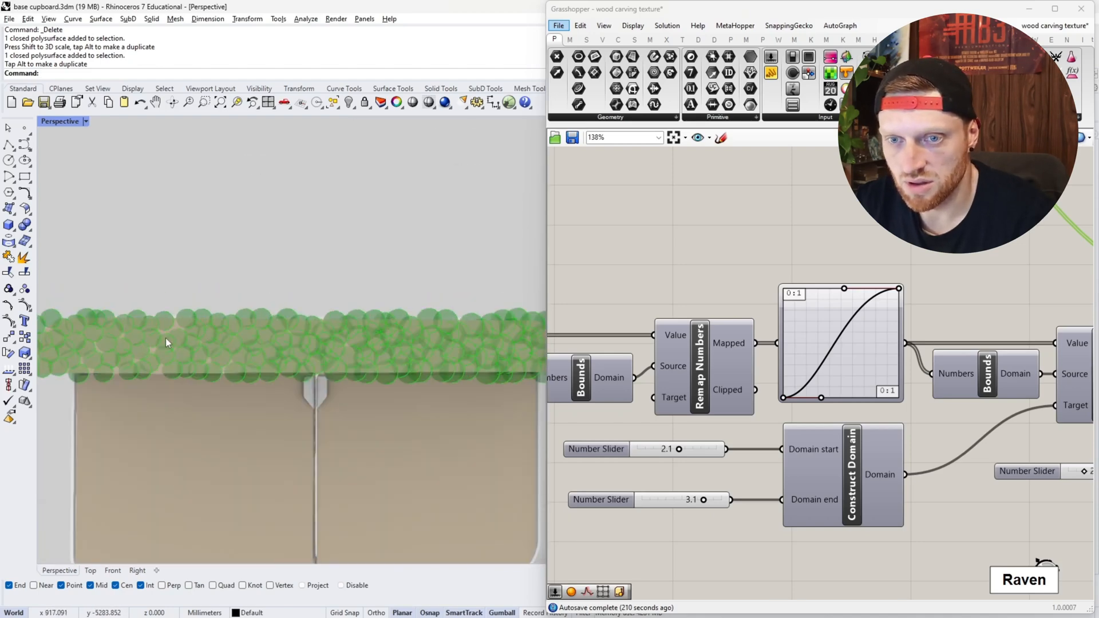
# - Steepen the Graph Mapper's Bezier curve by moving its start-point handle to about 60% along the horizontal axis
pyautogui.scroll(-2, 166, 343)
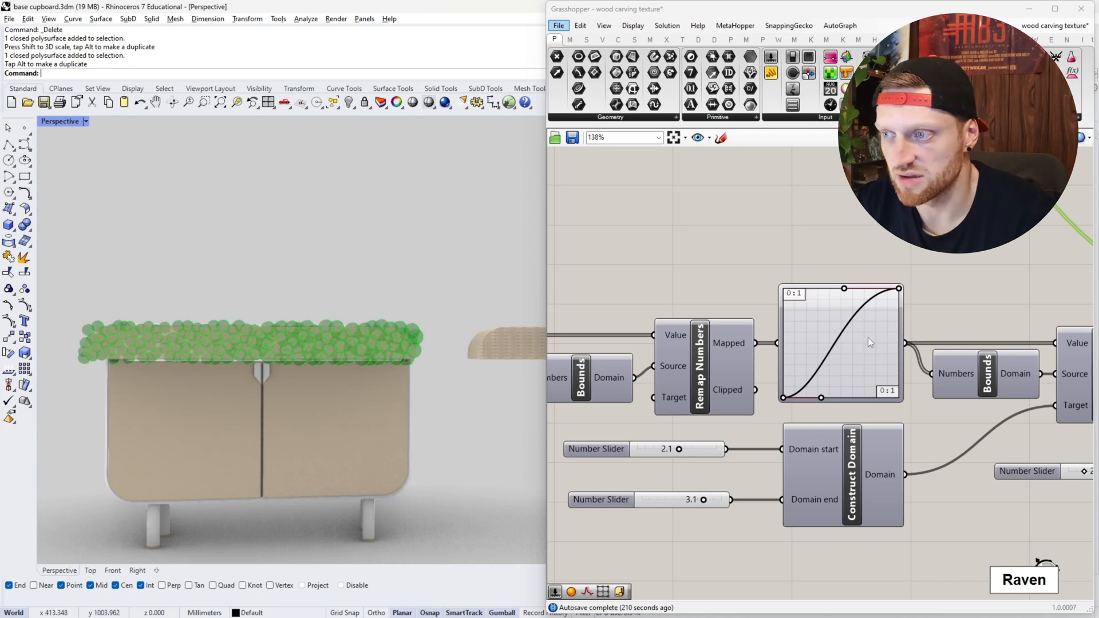
pyautogui.moveTo(821, 399); pyautogui.dragTo(823, 400)
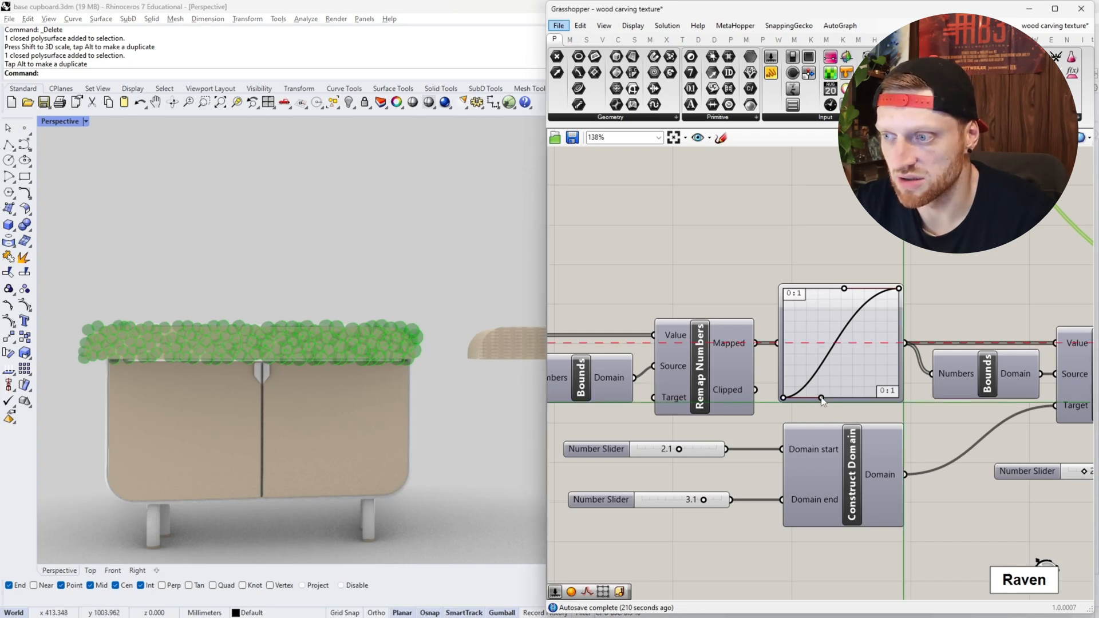
pyautogui.click(798, 348)
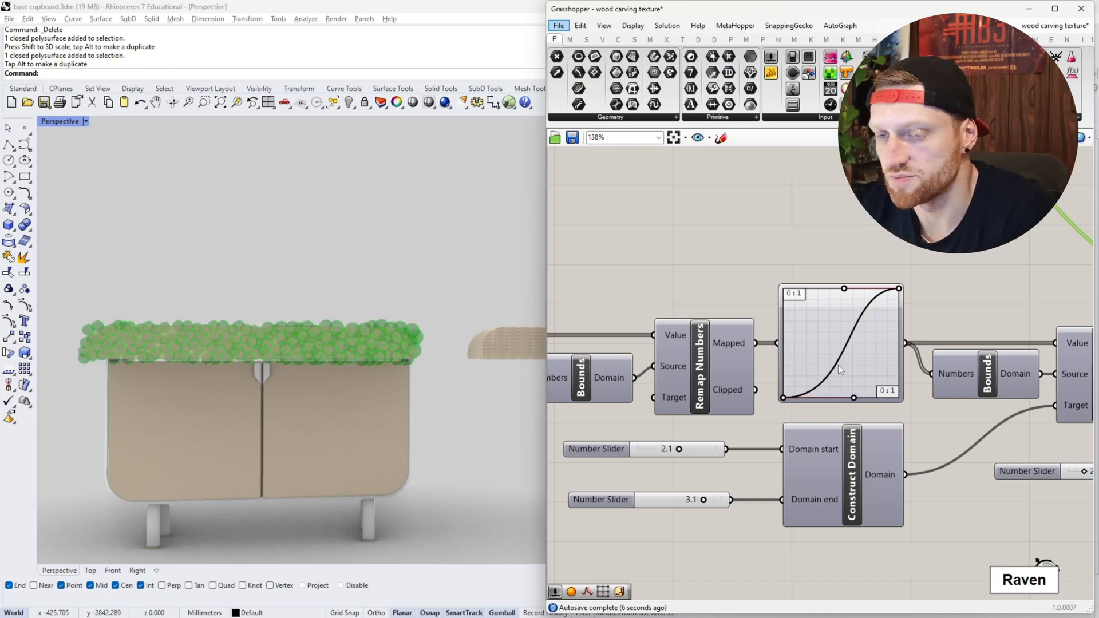
# - Add a number slider set to 5, connect it to List Item's Index input and preview the picked point
pyautogui.scroll(-4, 895, 376)
pyautogui.scroll(4, 588, 374)
pyautogui.scroll(-3, 730, 389)
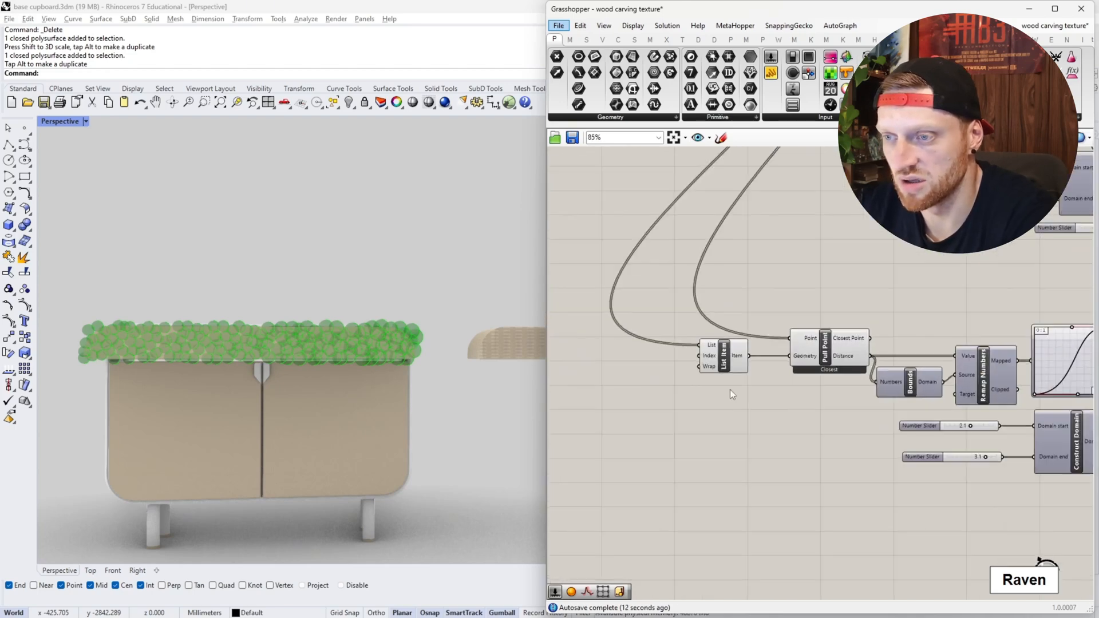
pyautogui.doubleClick(588, 385)
pyautogui.write('5')
pyautogui.press('Return')
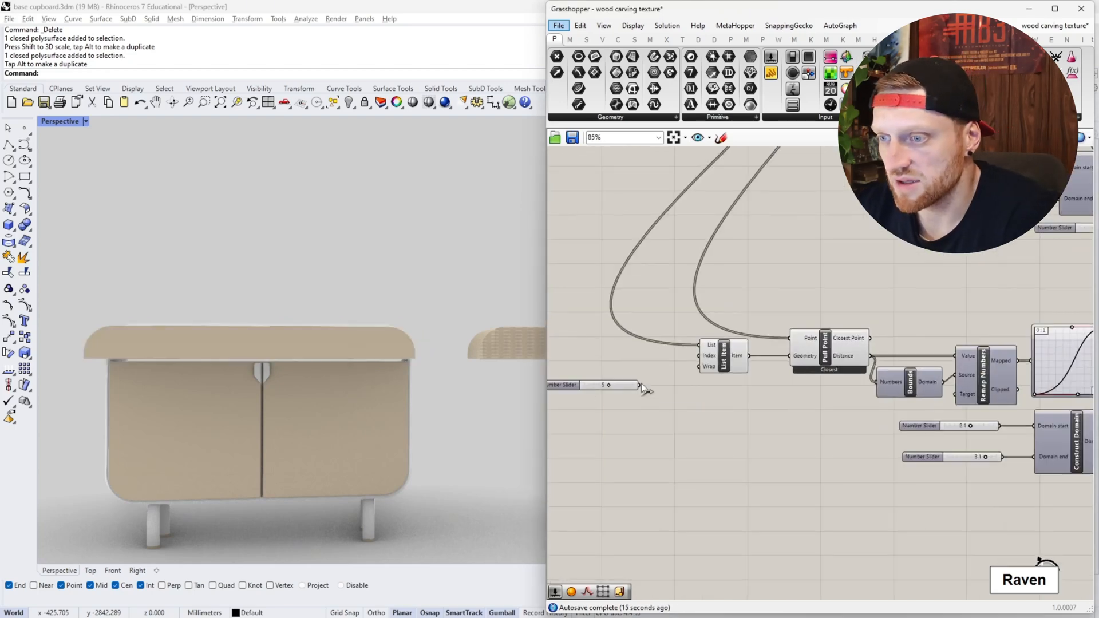
pyautogui.scroll(-4, 636, 359)
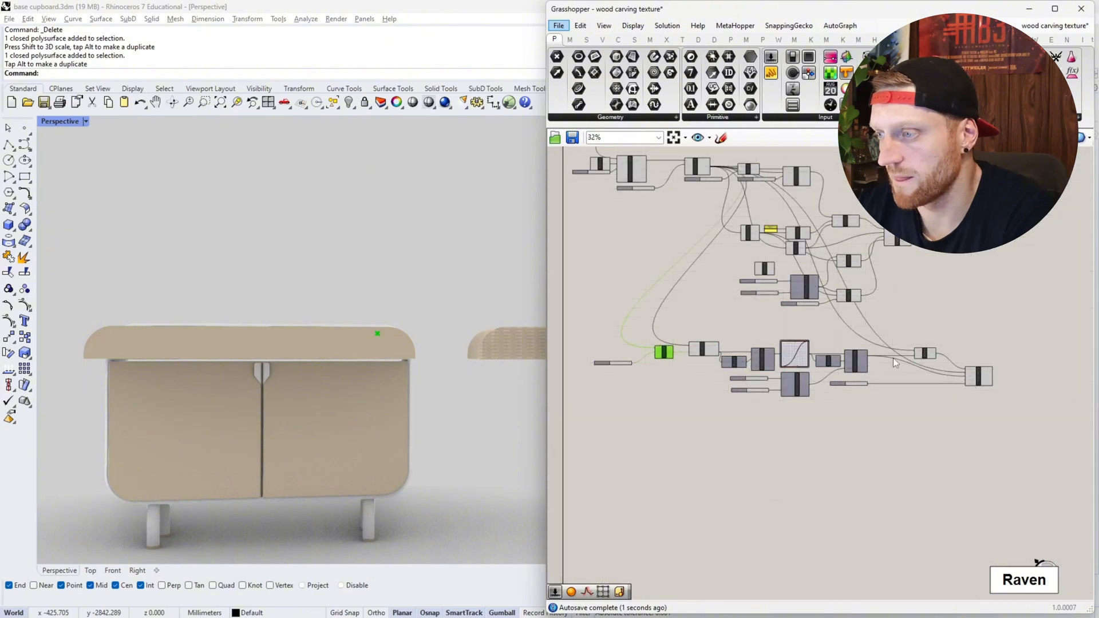
# - Preview the Sphere component's output and examine how the sphere sizes vary along the drawer front from the new reference point
pyautogui.scroll(3, 893, 359)
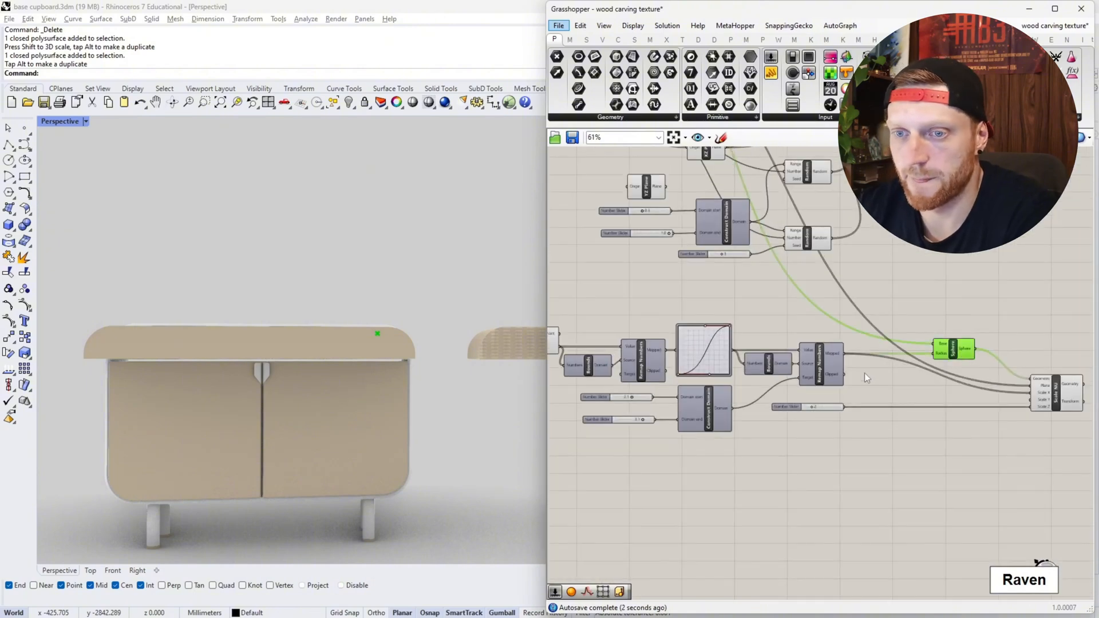
pyautogui.scroll(5, 380, 334)
pyautogui.scroll(-8, 422, 336)
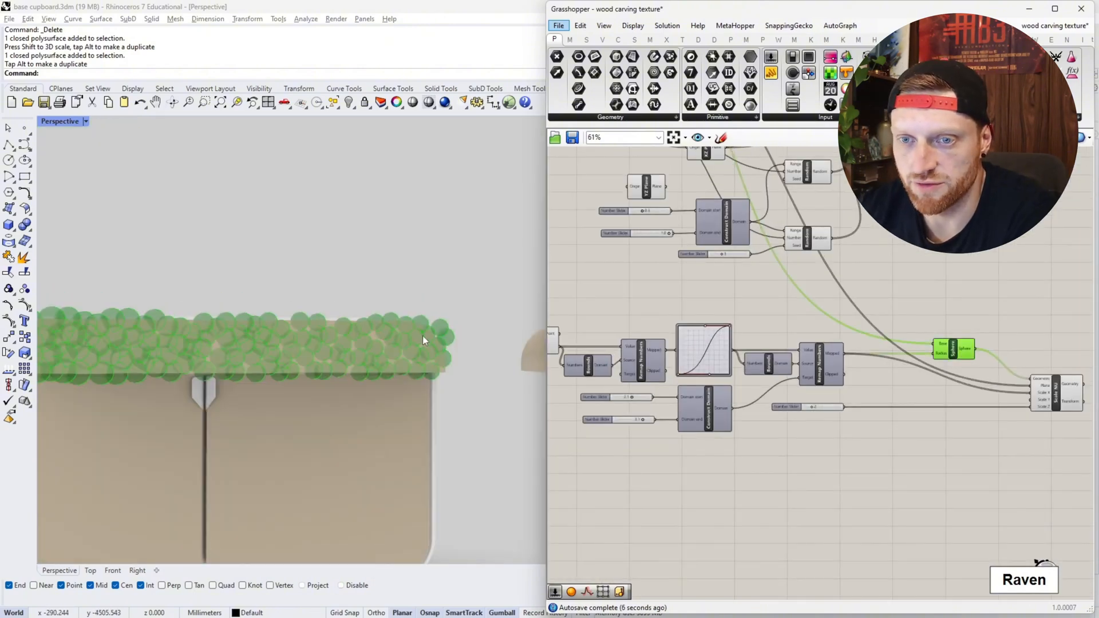
pyautogui.scroll(5, 303, 341)
pyautogui.scroll(-3, 313, 339)
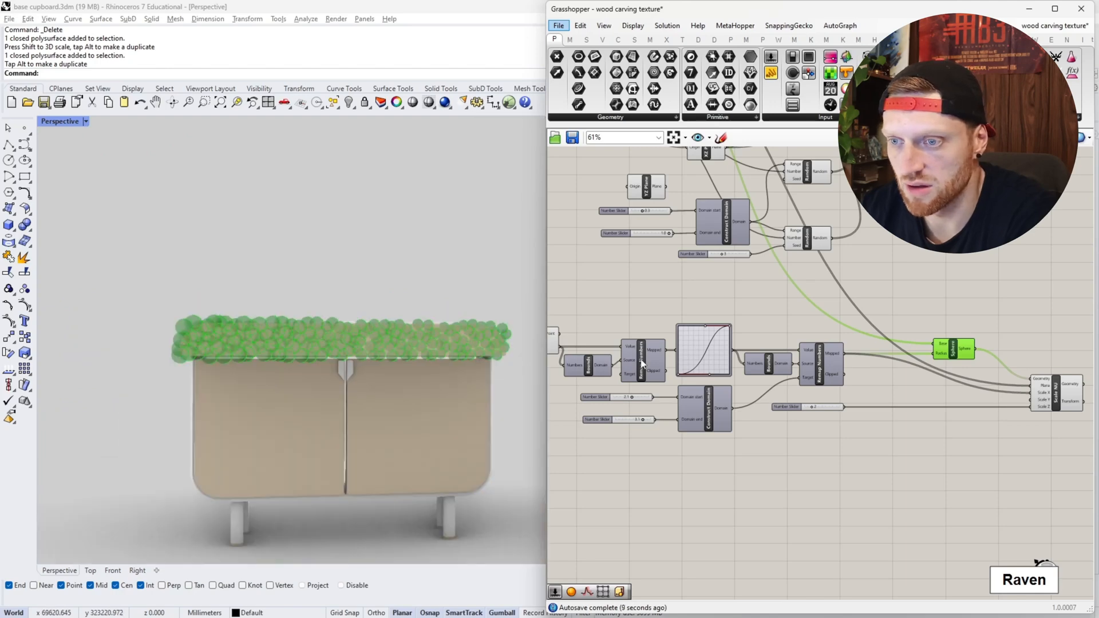
pyautogui.scroll(-3, 771, 378)
pyautogui.scroll(6, 527, 356)
pyautogui.scroll(-2, 789, 378)
pyautogui.scroll(-8, 441, 375)
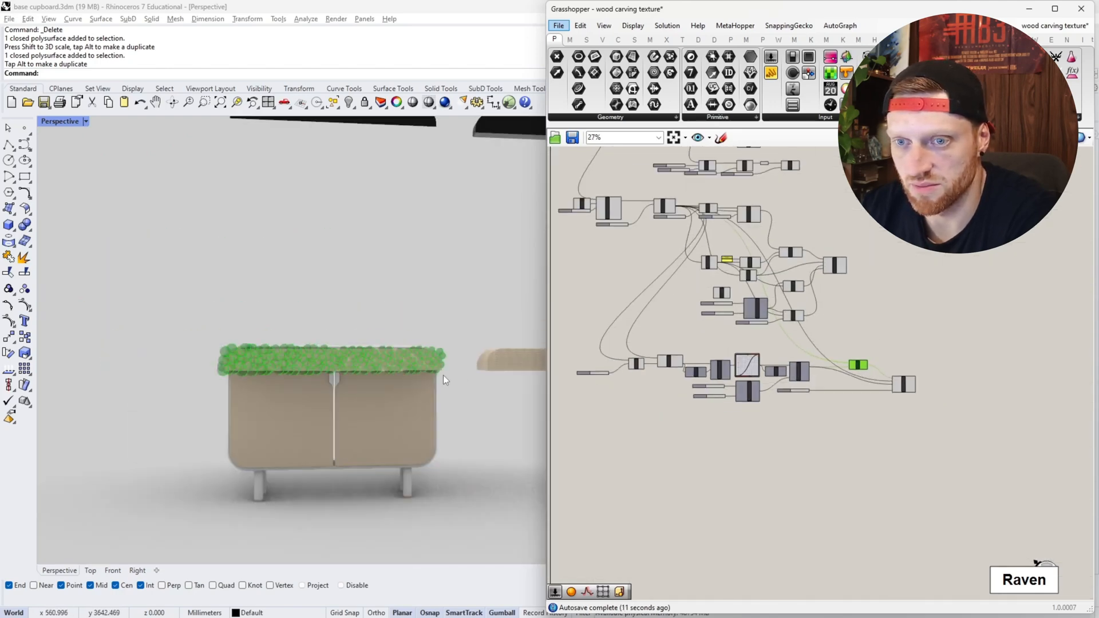
# - Display the drawer front in the Front view and set List Item's index slider to 2
pyautogui.click(112, 571)
pyautogui.scroll(-3, 312, 509)
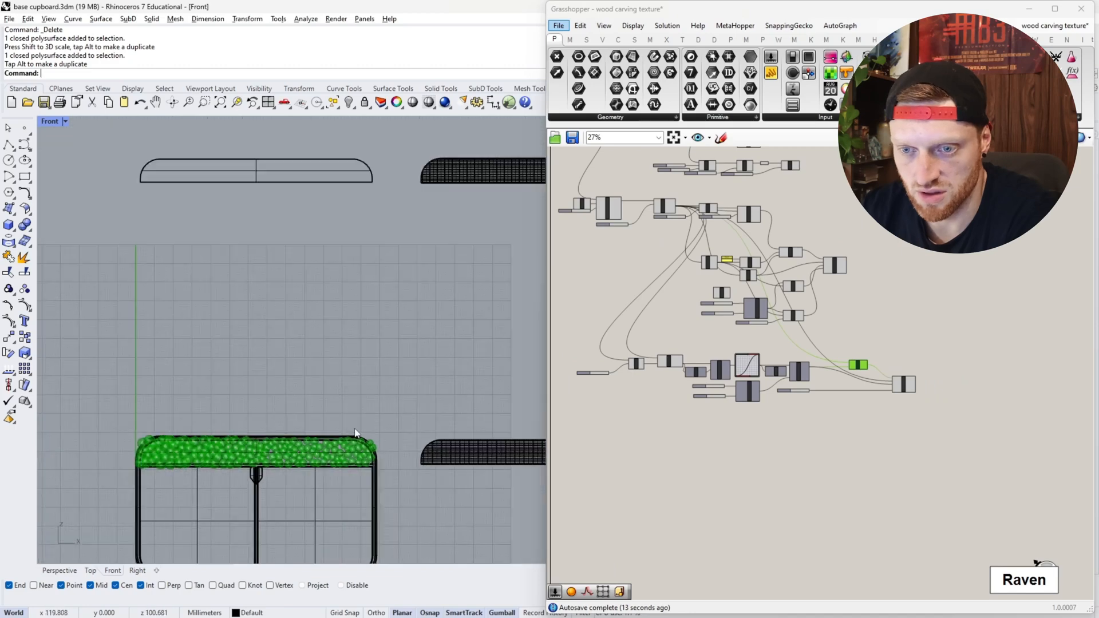
pyautogui.scroll(3, 196, 510)
pyautogui.scroll(1, 196, 510)
pyautogui.scroll(8, 621, 387)
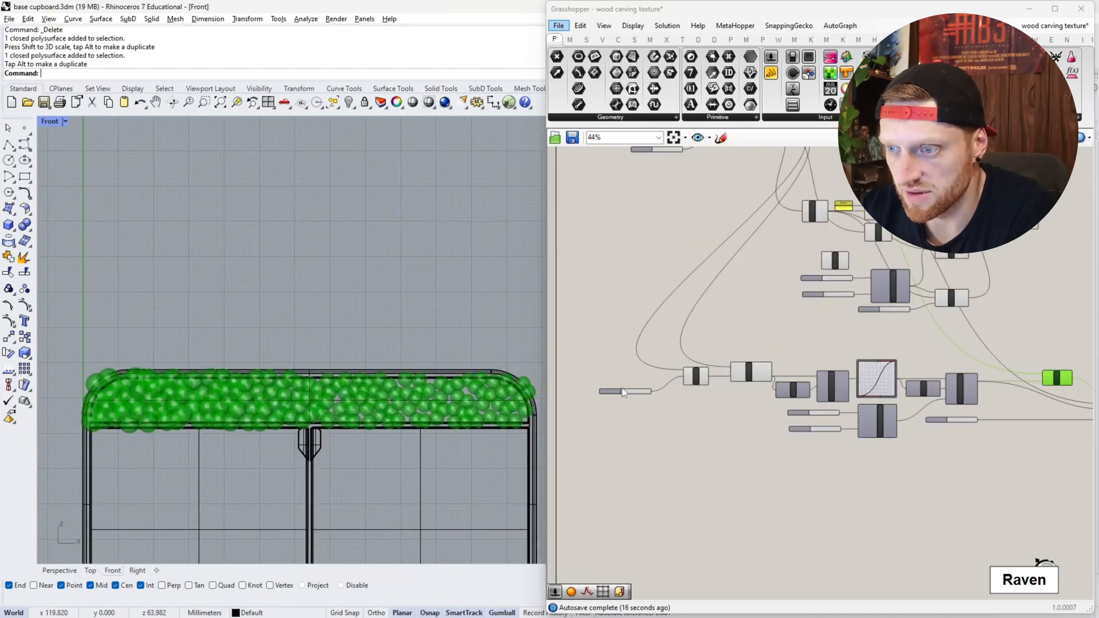
pyautogui.scroll(4, 635, 394)
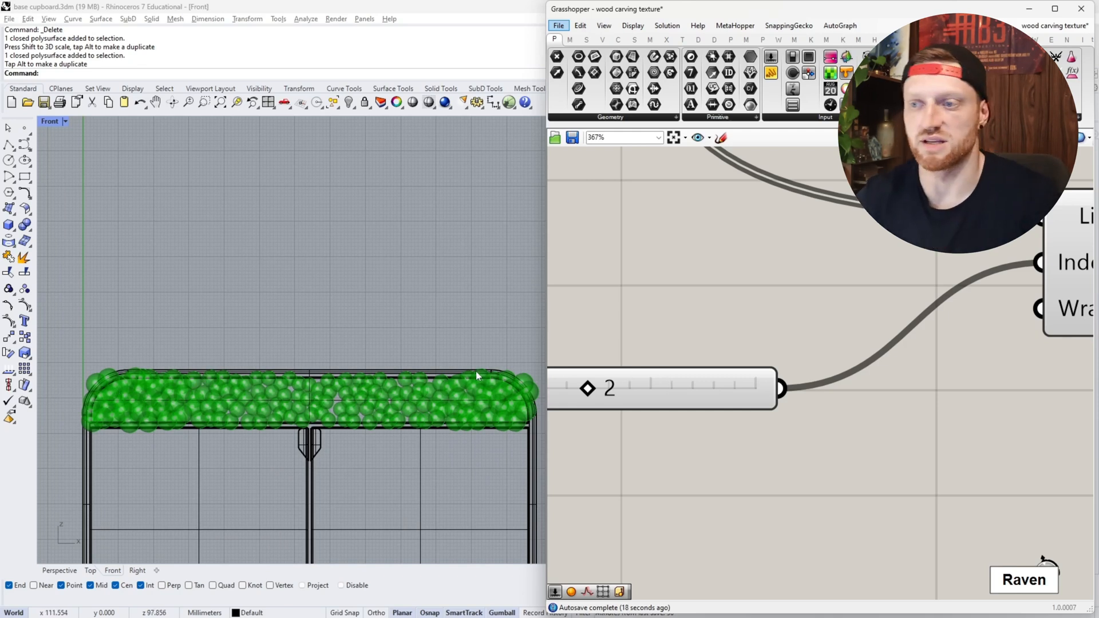
# - Preview List Item's picked reference point and the stretched spheres output by Scale NU
pyautogui.scroll(-3, 618, 381)
pyautogui.click(886, 312)
pyautogui.scroll(-6, 307, 396)
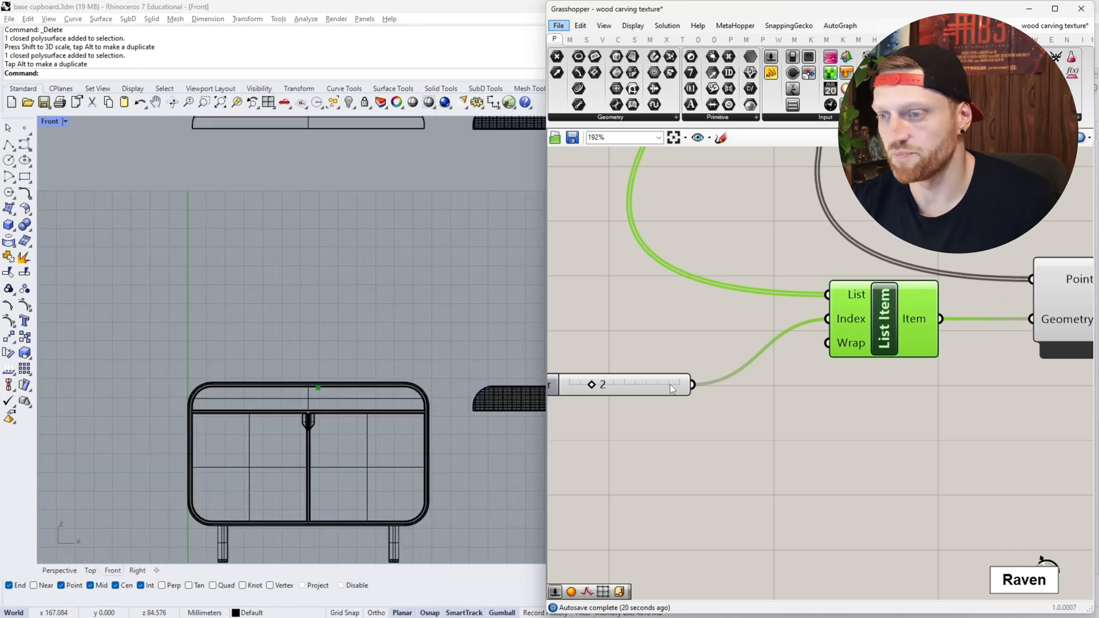
pyautogui.scroll(-3, 696, 389)
pyautogui.moveTo(891, 402); pyautogui.dragTo(639, 392, button='right')
pyautogui.moveTo(1013, 411); pyautogui.dragTo(554, 381, button='right')
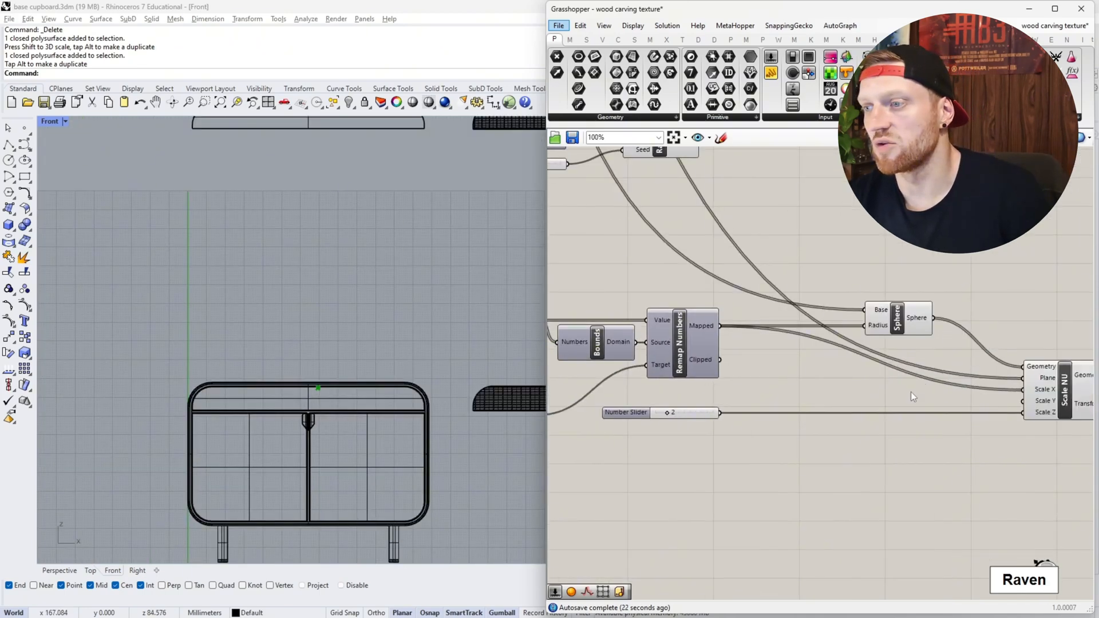
pyautogui.click(920, 323)
pyautogui.moveTo(862, 373); pyautogui.dragTo(668, 359, button='right')
pyautogui.click(863, 378)
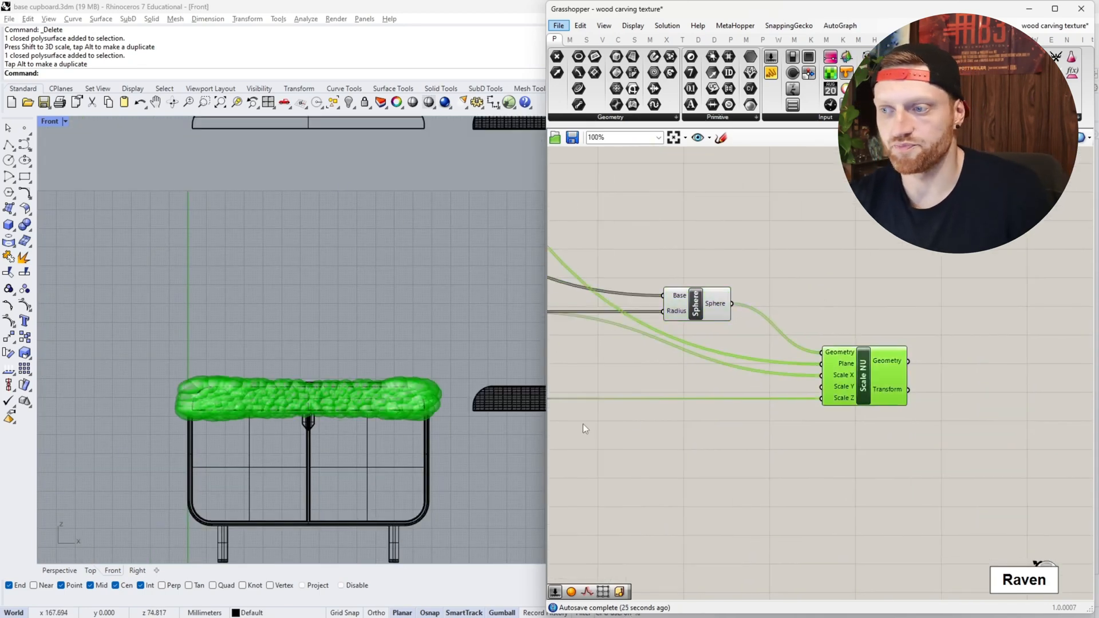
# - Examine how the Scale NU spheres change in size around the middle of the drawer front
pyautogui.scroll(-2, 626, 420)
pyautogui.moveTo(597, 428); pyautogui.dragTo(756, 408, button='right')
pyautogui.scroll(4, 679, 381)
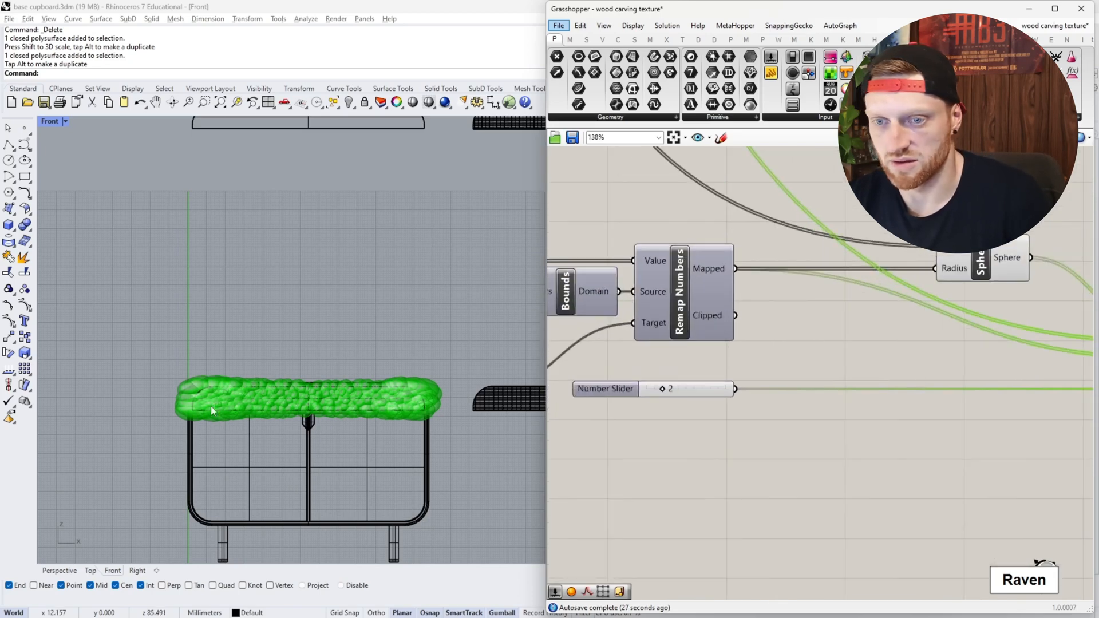
pyautogui.scroll(8, 298, 382)
pyautogui.scroll(-3, 322, 404)
pyautogui.moveTo(321, 404); pyautogui.dragTo(319, 378, button='right')
pyautogui.scroll(-3, 694, 404)
# - Review the scattered sphere base points and the Remap Numbers component that feeds the sphere radius and scaling
pyautogui.moveTo(904, 345); pyautogui.dragTo(955, 542, button='right')
pyautogui.moveTo(829, 340); pyautogui.dragTo(769, 293, button='right')
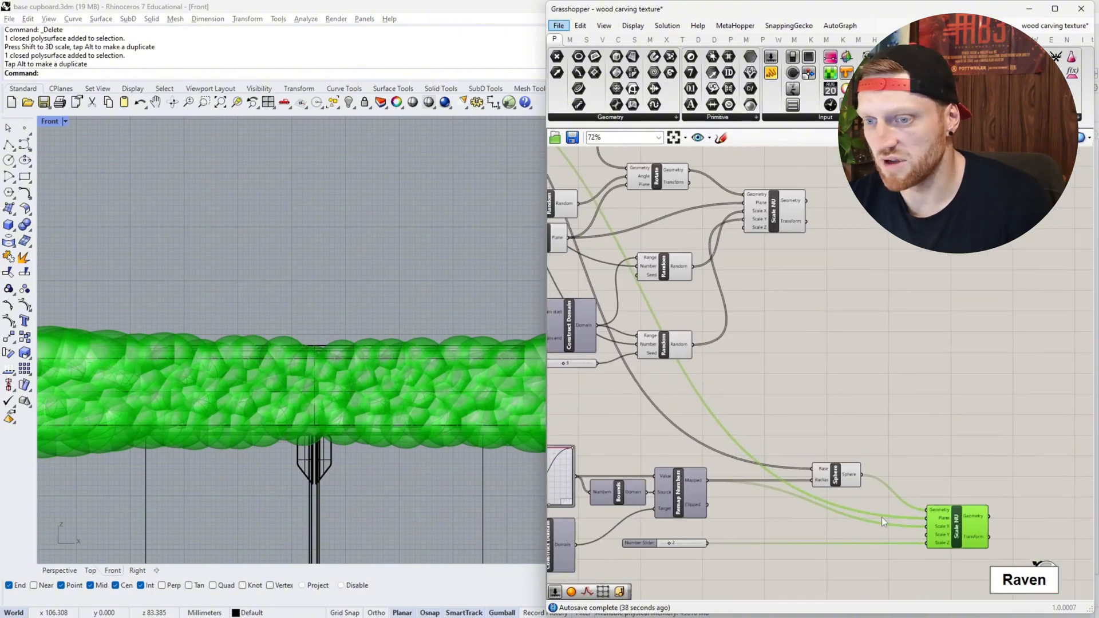
pyautogui.moveTo(809, 429); pyautogui.dragTo(932, 562, button='right')
pyautogui.moveTo(764, 360); pyautogui.dragTo(928, 414, button='right')
pyautogui.click(732, 207)
pyautogui.moveTo(838, 398); pyautogui.dragTo(675, 211, button='right')
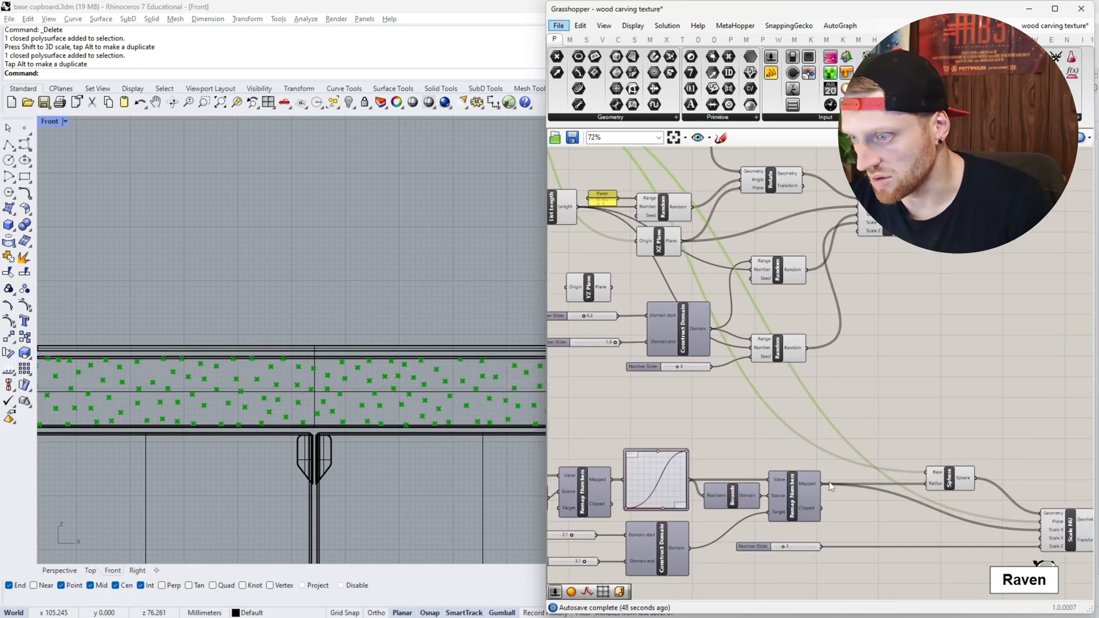
pyautogui.click(815, 499)
pyautogui.scroll(-1, 383, 427)
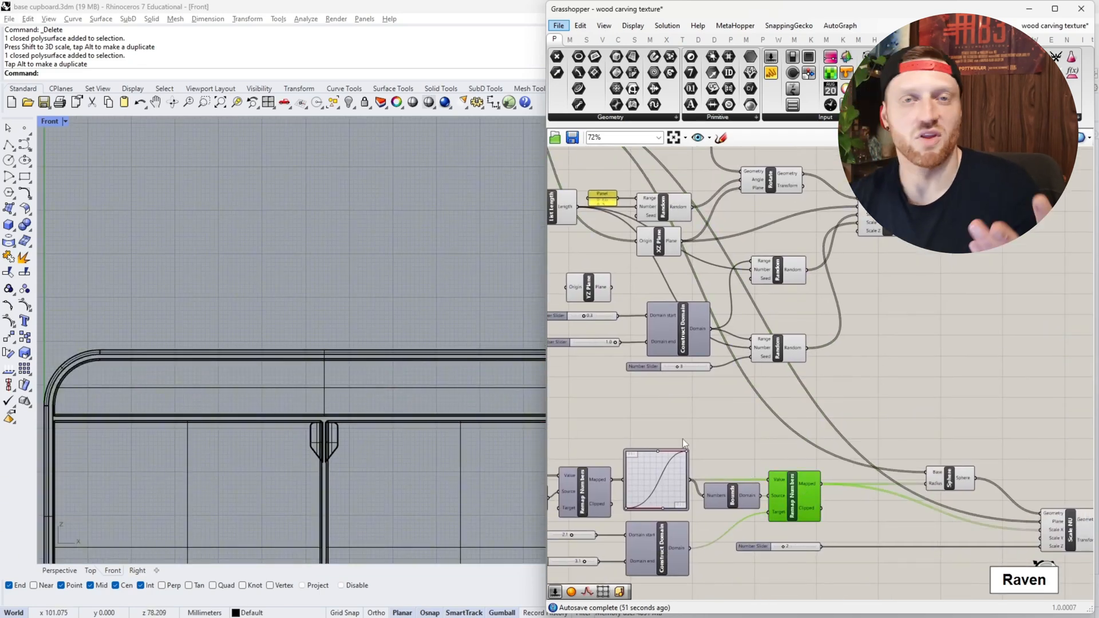
# - Bake the Scale NU spheres into the Rhino model
pyautogui.scroll(-1, 734, 459)
pyautogui.moveTo(738, 462); pyautogui.dragTo(748, 440, button='right')
pyautogui.moveTo(1008, 485); pyautogui.dragTo(858, 455, button='right')
pyautogui.scroll(5, 857, 455)
pyautogui.click(927, 479)
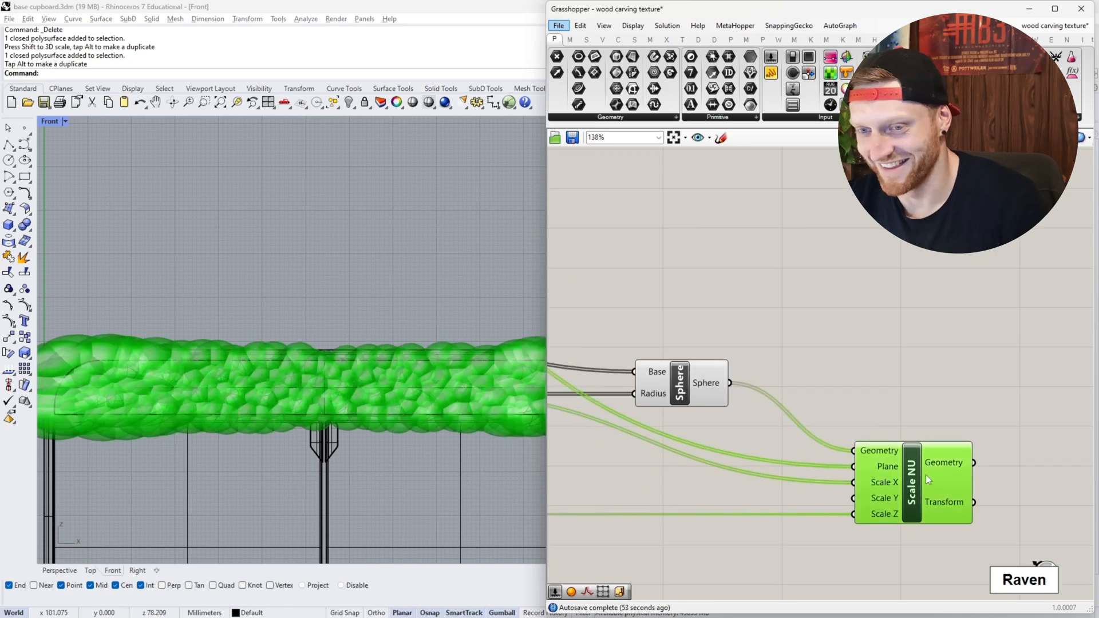
pyautogui.scroll(1, 913, 479)
pyautogui.rightClick(908, 488)
pyautogui.click(944, 531)
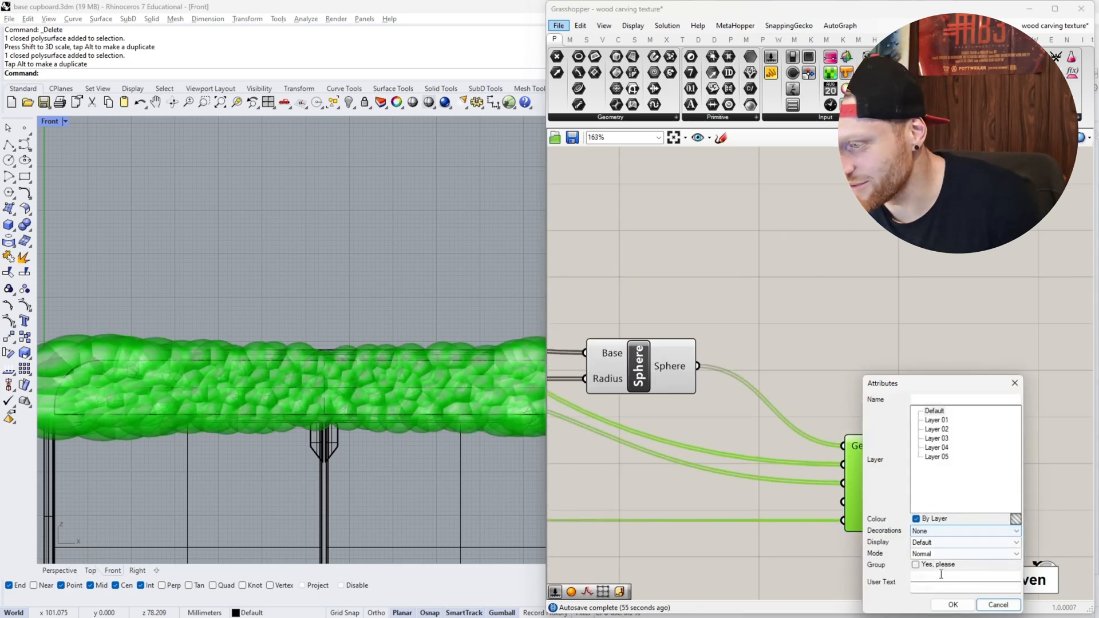
pyautogui.click(953, 605)
pyautogui.click(868, 545)
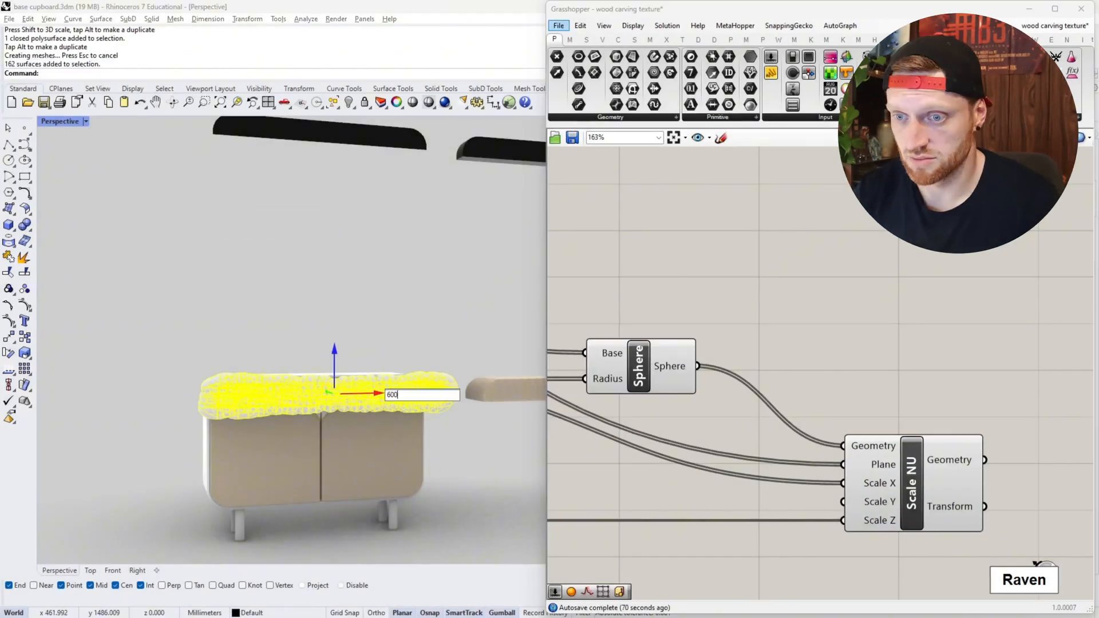
# - Subtract the baked spheres from the drawer front with BooleanDifference and view the carved face
pyautogui.scroll(5, 458, 389)
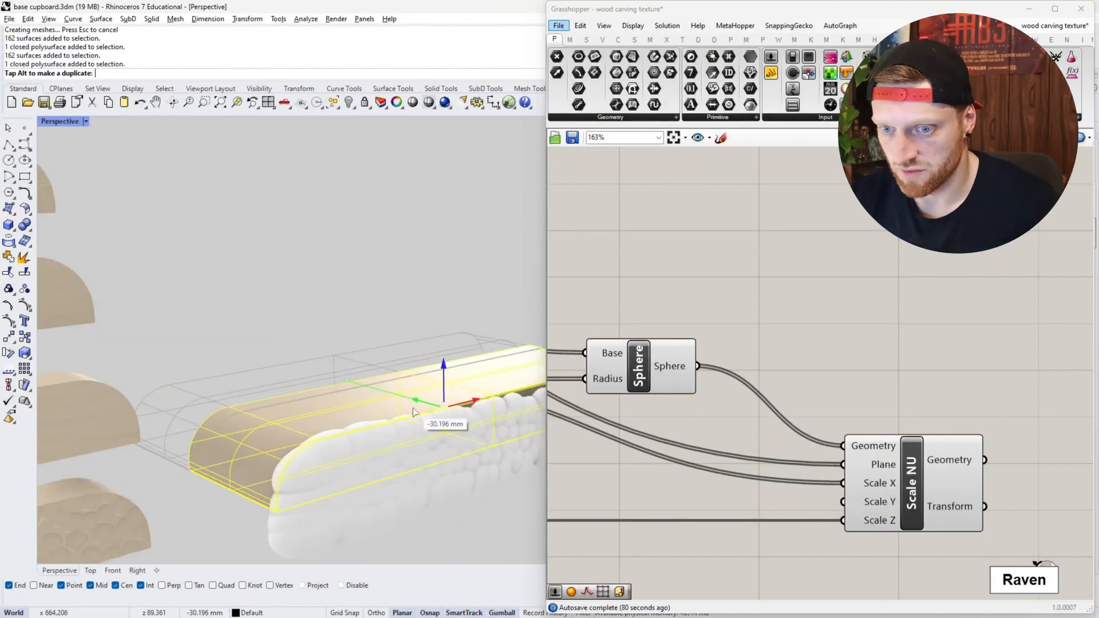
pyautogui.press('Return')
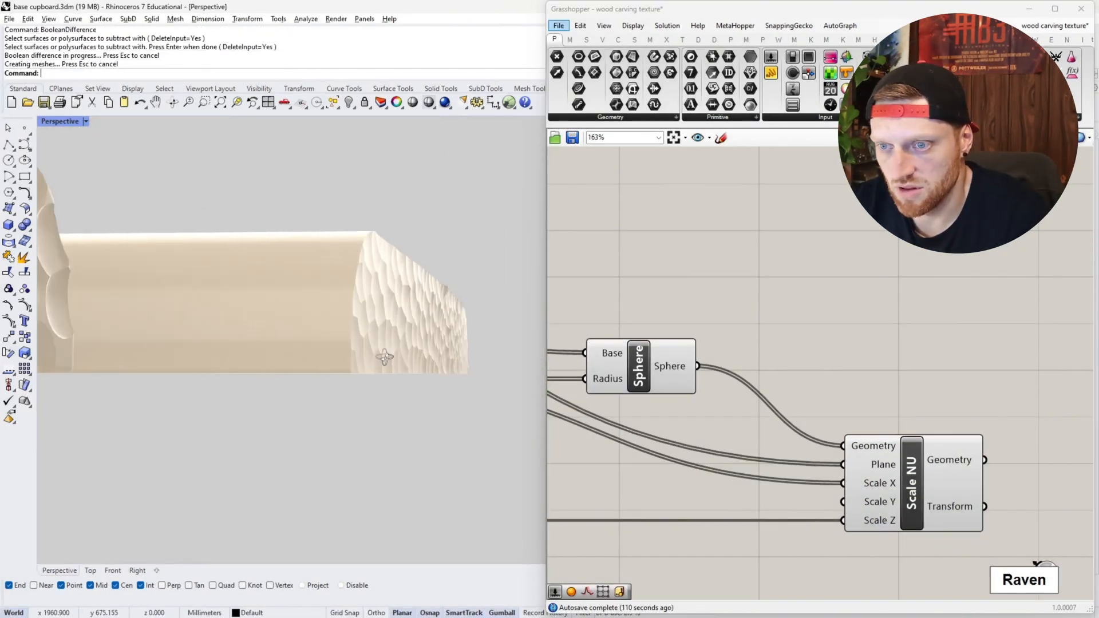
pyautogui.moveTo(387, 361); pyautogui.dragTo(351, 364, button='right')
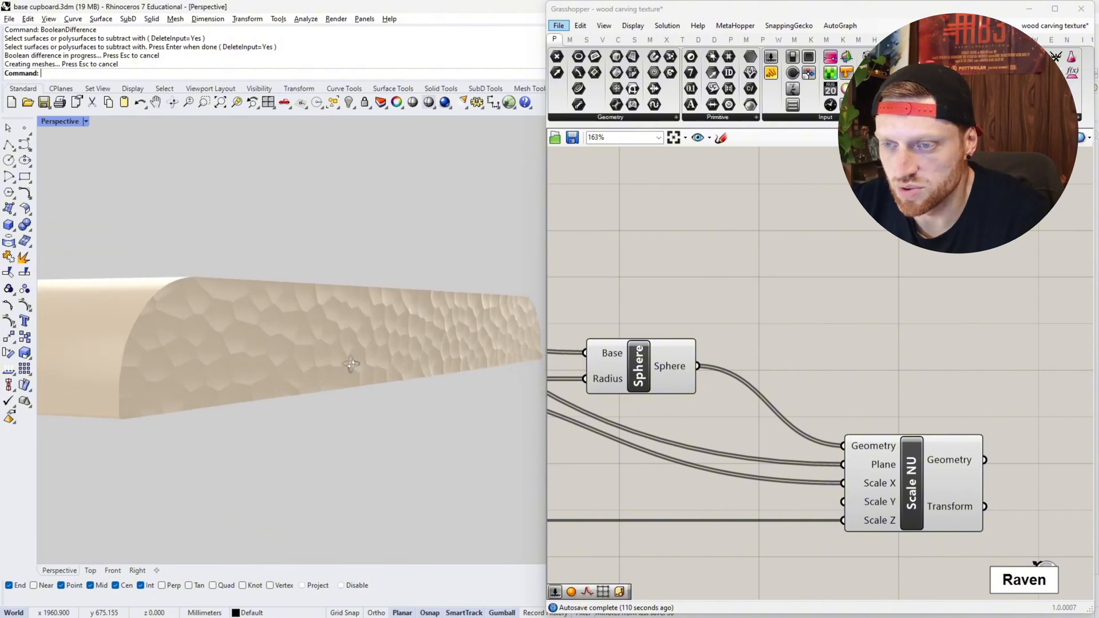
# - Reduce the Populate 2D point count slider to 104
pyautogui.scroll(-4, 796, 404)
pyautogui.moveTo(688, 431); pyautogui.dragTo(902, 403, button='right')
pyautogui.moveTo(710, 491); pyautogui.dragTo(850, 503, button='right')
pyautogui.scroll(3, 688, 425)
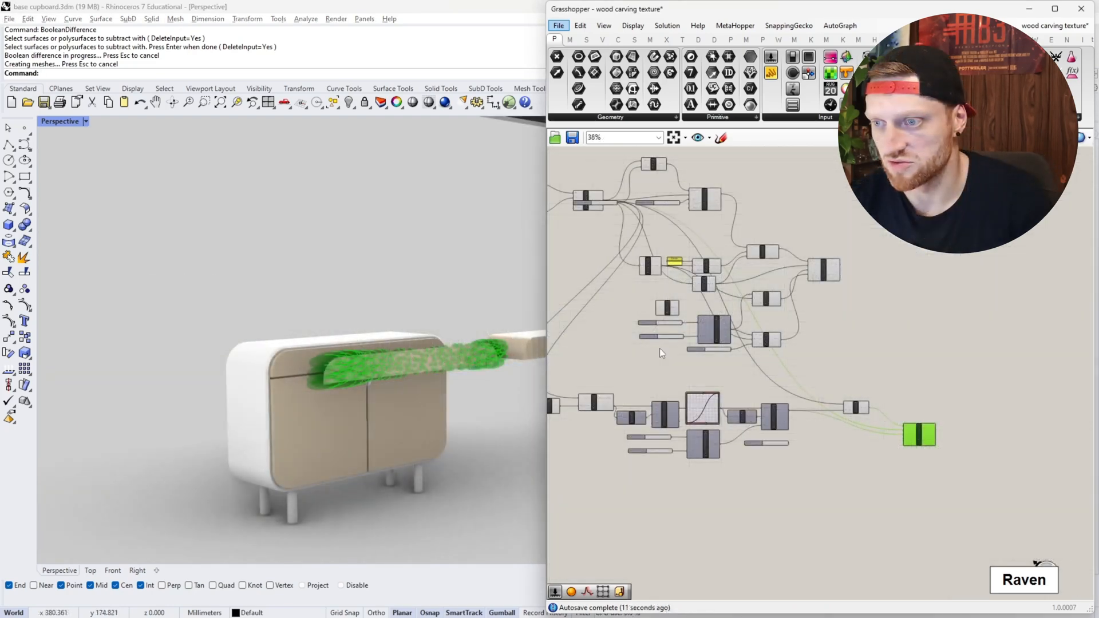
pyautogui.scroll(9, 660, 348)
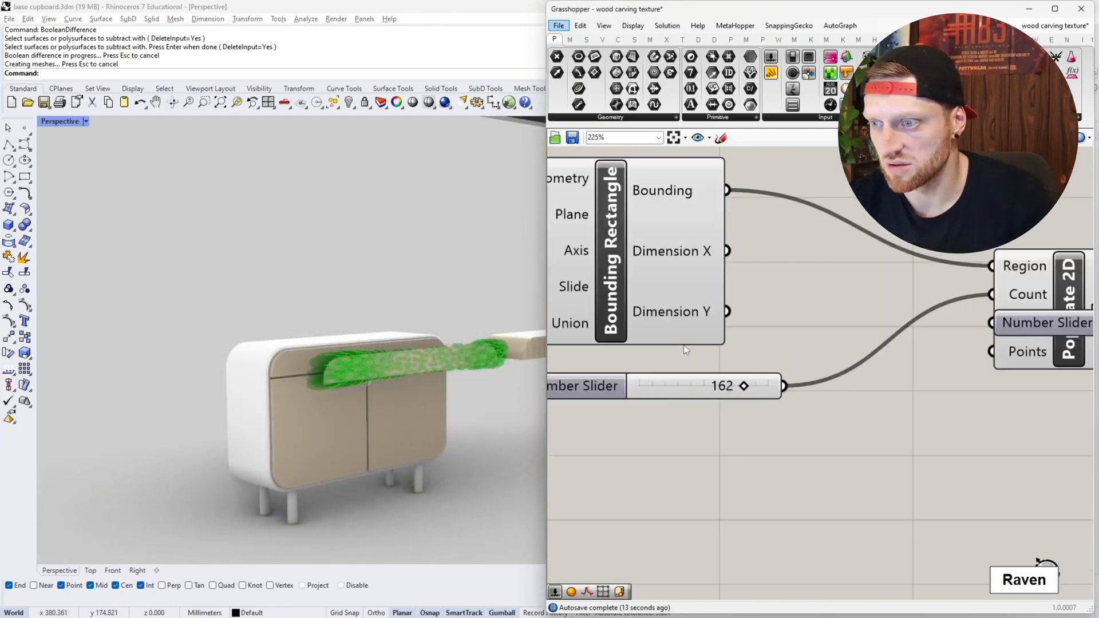
pyautogui.moveTo(753, 394); pyautogui.dragTo(710, 395)
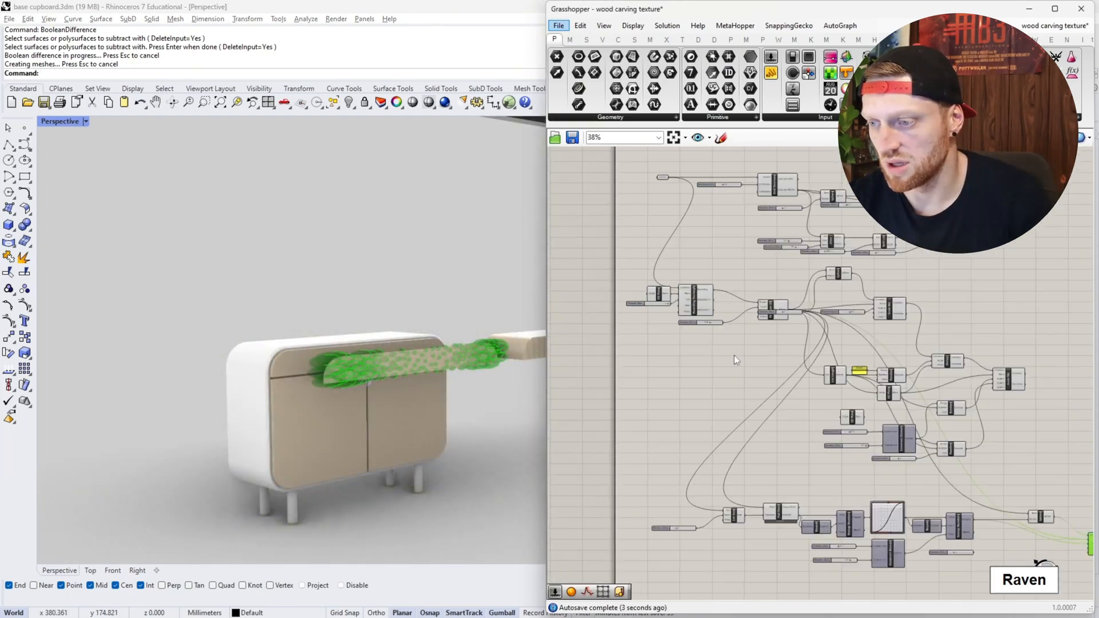
# - Set the Construct Domain start slider to 2.6 and raise the domain end slider's maximum to 6
pyautogui.scroll(8, 727, 358)
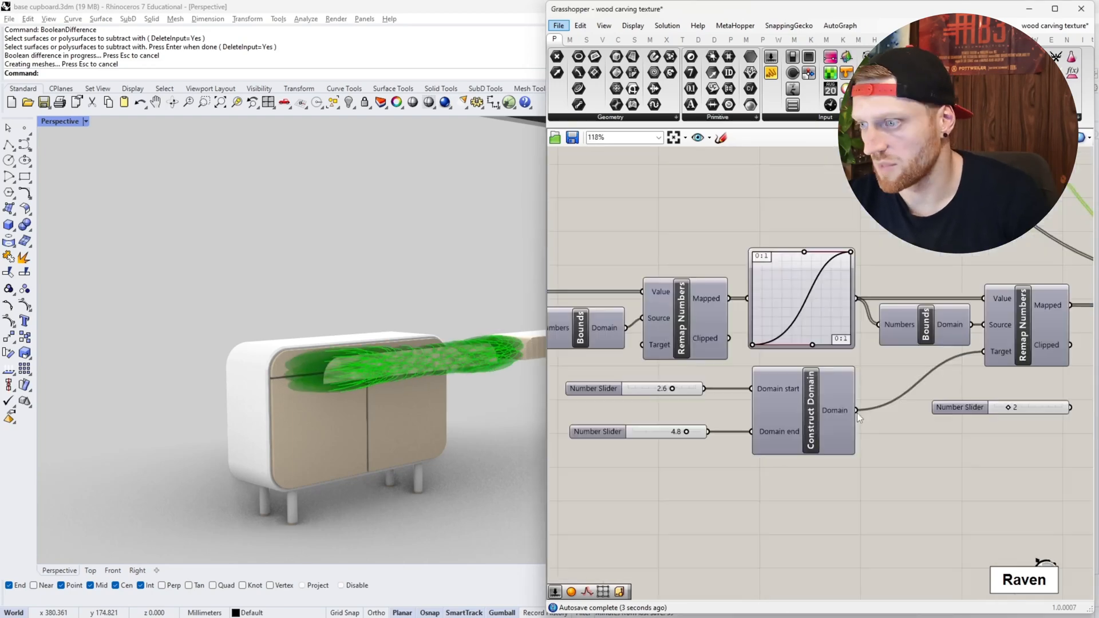
pyautogui.scroll(-4, 981, 383)
pyautogui.scroll(4, 981, 383)
# - Bake the enlarged Scale NU spheres into the Rhino model as a group
pyautogui.rightClick(941, 391)
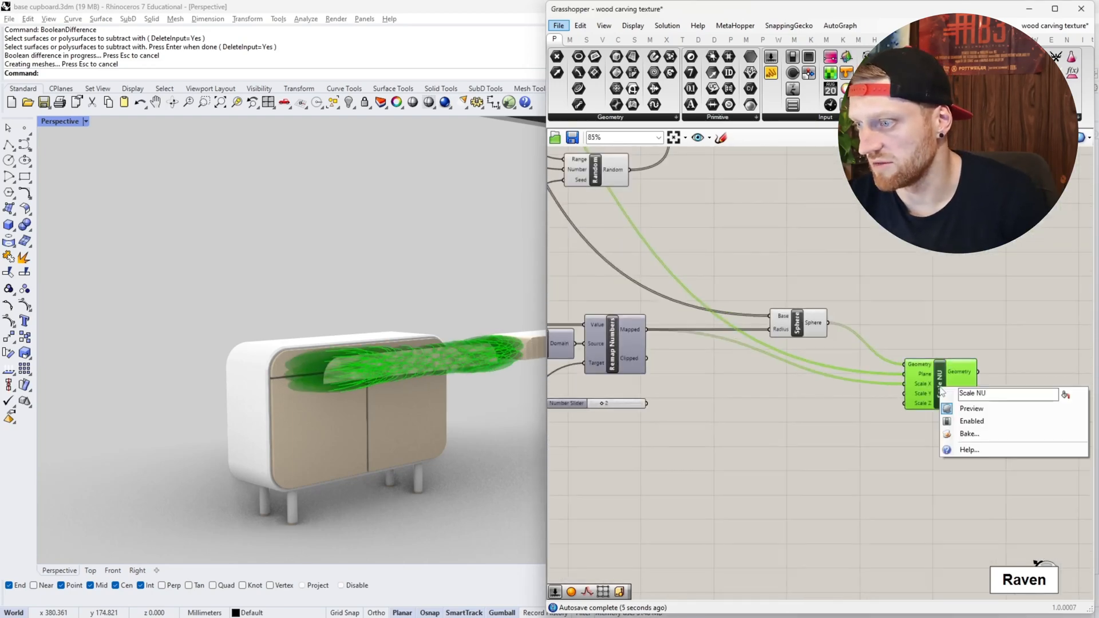
pyautogui.click(969, 435)
pyautogui.click(979, 540)
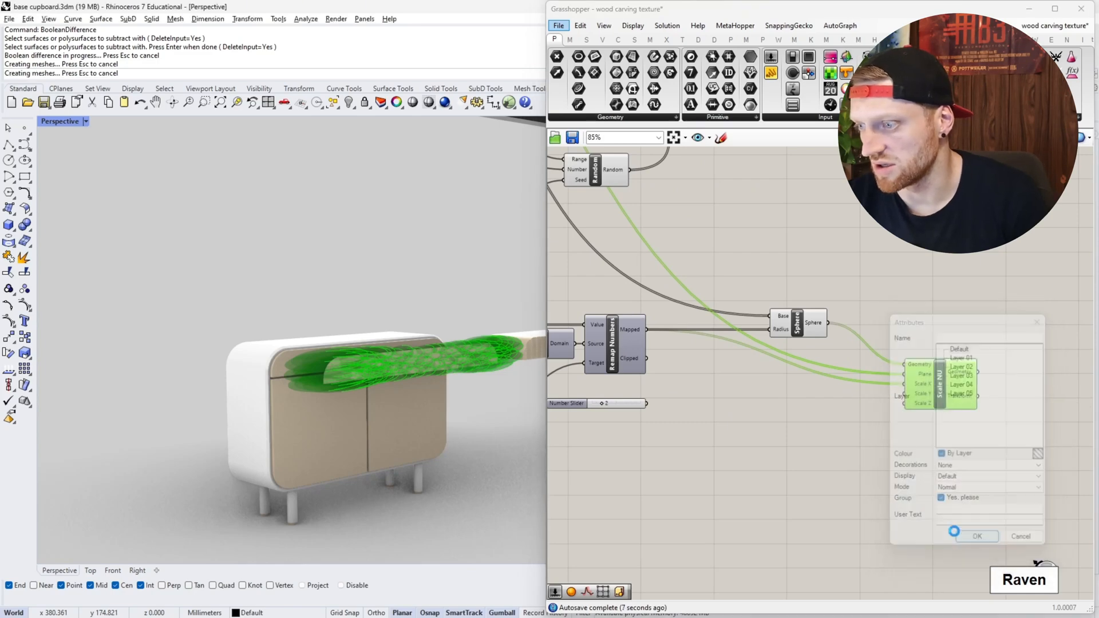
pyautogui.click(768, 485)
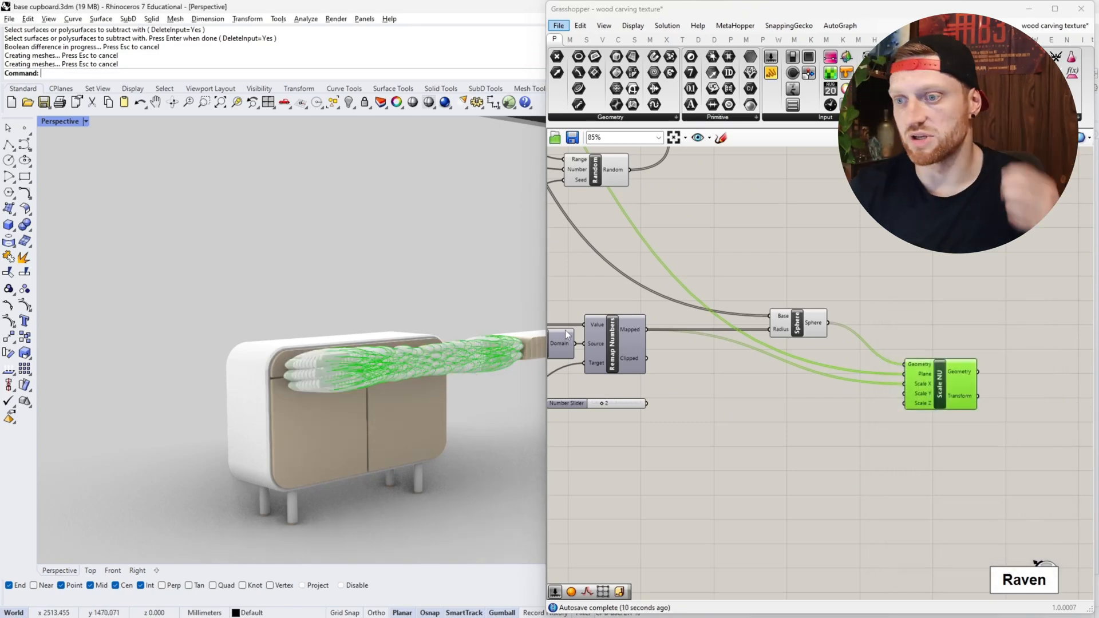
# - Move the baked sphere group along the X axis away from the cupboard
pyautogui.click(458, 368)
pyautogui.scroll(-9, 375, 355)
pyautogui.scroll(3, 366, 354)
pyautogui.click(295, 352)
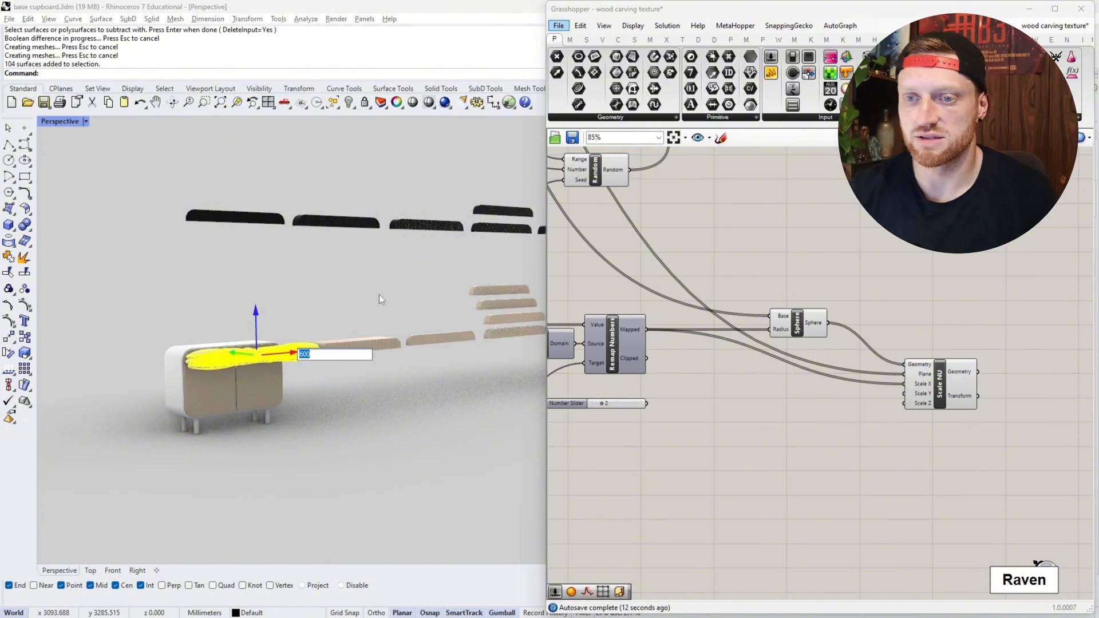
pyautogui.press('Escape')
pyautogui.press('Escape')
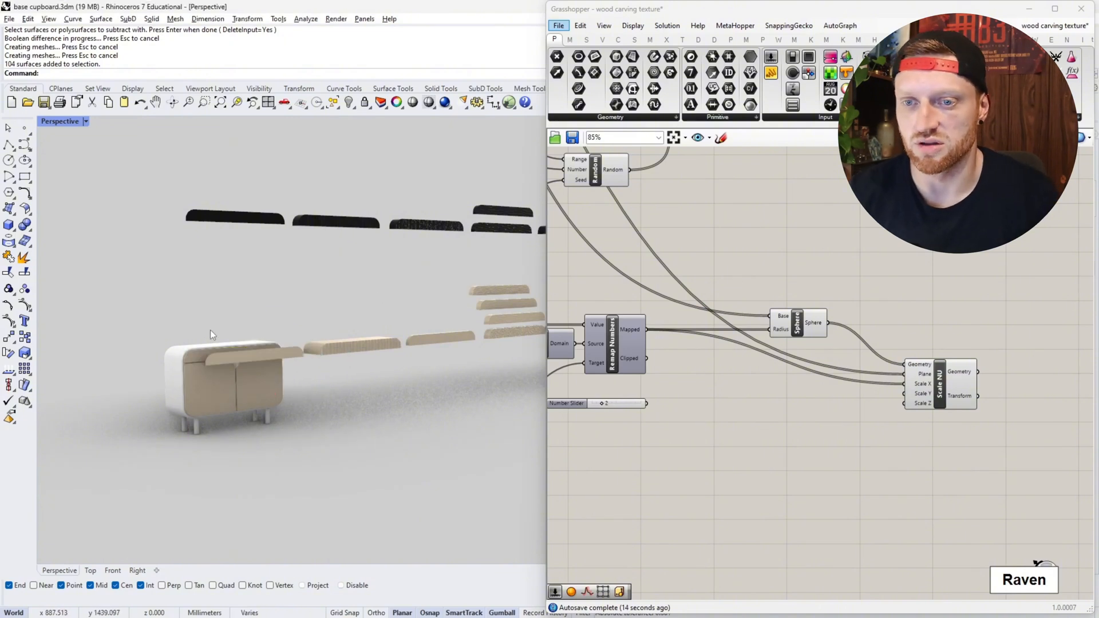
# - Bring the plain drawer front to the baked spheres and raise it vertically above them
pyautogui.click(194, 356)
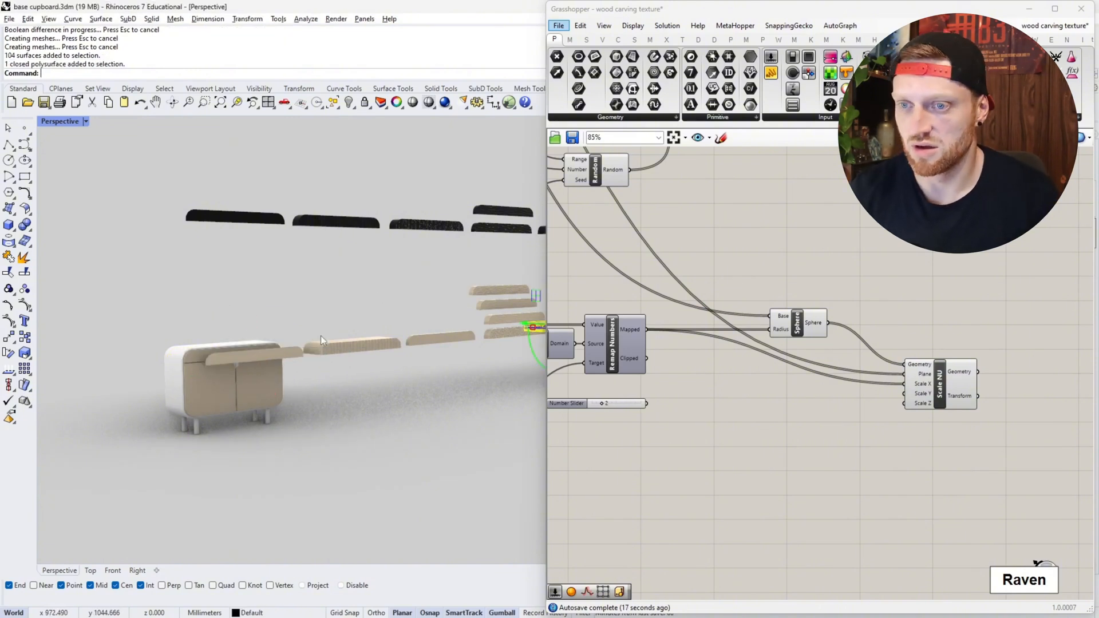
pyautogui.scroll(-8, 177, 312)
pyautogui.scroll(14, 324, 304)
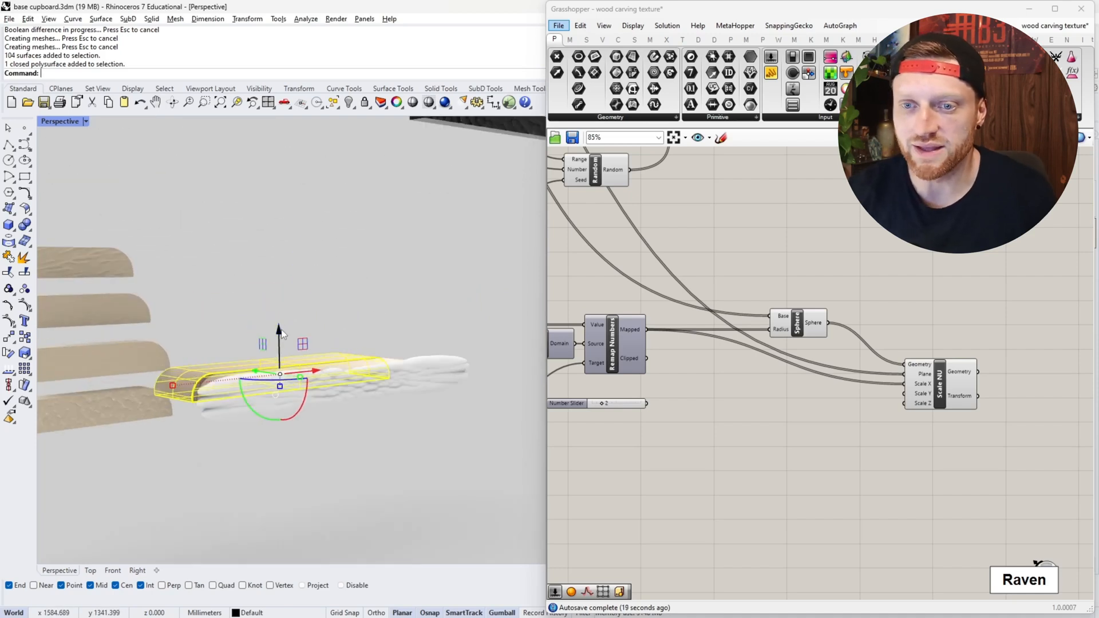
pyautogui.click(281, 332)
pyautogui.press('Return')
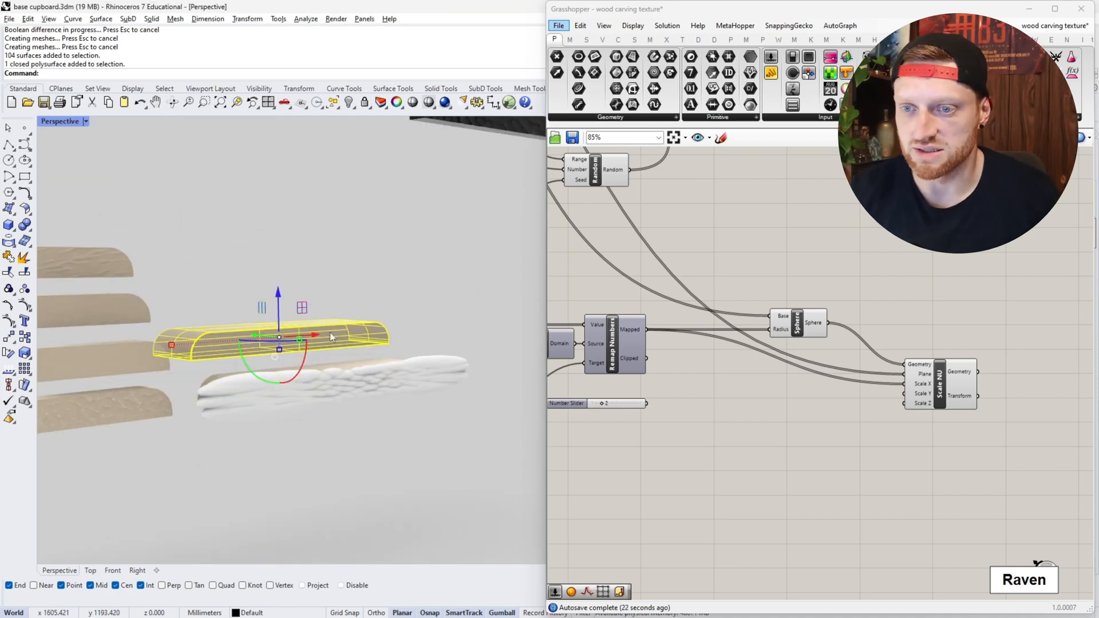
# - Raise the baked sphere group to the drawer front's height and shift it along Y to overlap the front face
pyautogui.click(353, 376)
pyautogui.click(458, 418)
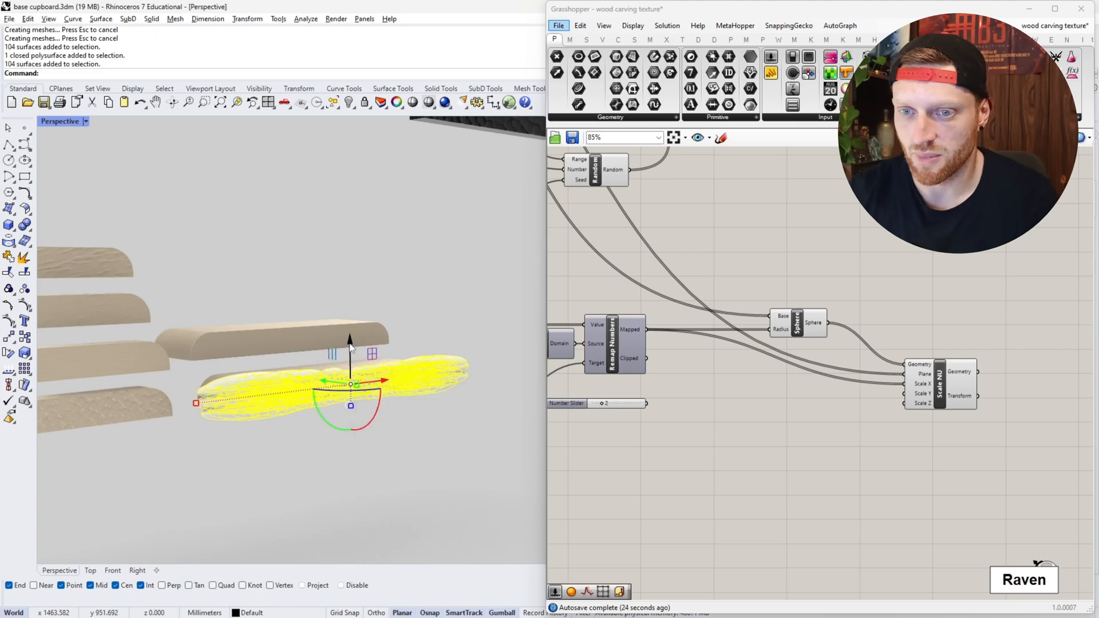
pyautogui.moveTo(350, 343); pyautogui.dragTo(349, 302)
pyautogui.scroll(4, 268, 306)
pyautogui.moveTo(267, 307); pyautogui.dragTo(422, 356, button='right')
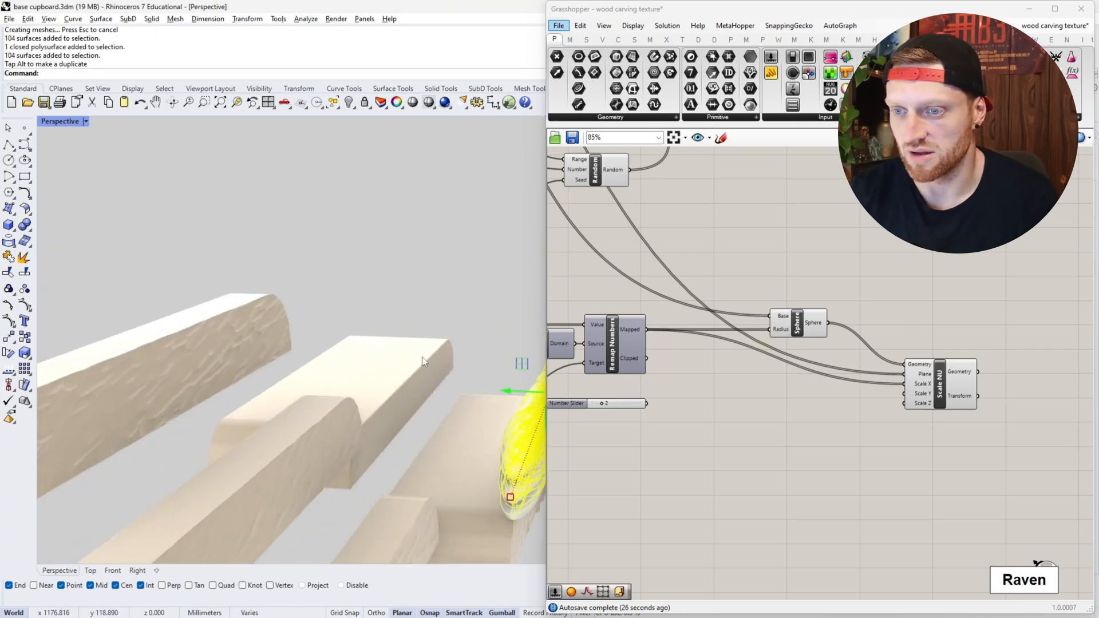
pyautogui.moveTo(506, 390); pyautogui.dragTo(375, 384)
pyautogui.moveTo(304, 355); pyautogui.dragTo(413, 340, button='right')
# - Subtract the sphere group from the raised drawer front with BooleanDifference
pyautogui.click(377, 414)
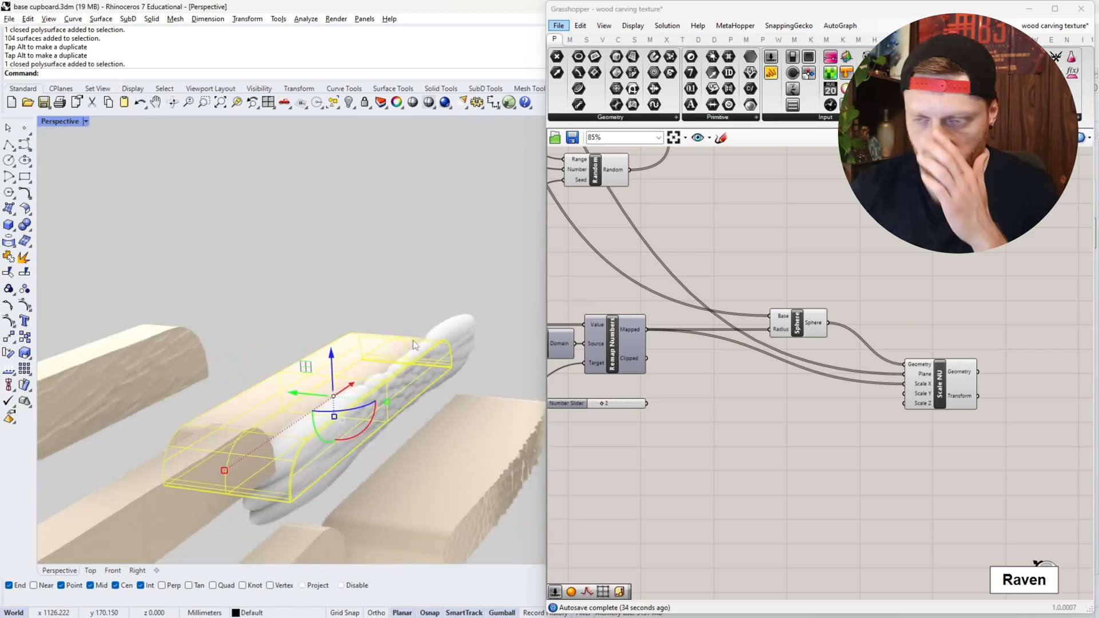
pyautogui.press('Return')
pyautogui.click(397, 377)
pyautogui.press('Return')
# - Select the carved drawer front and inspect the elongated cuts in its texture up close
pyautogui.click(403, 375)
pyautogui.scroll(3, 395, 374)
pyautogui.moveTo(395, 373); pyautogui.dragTo(383, 265, button='right')
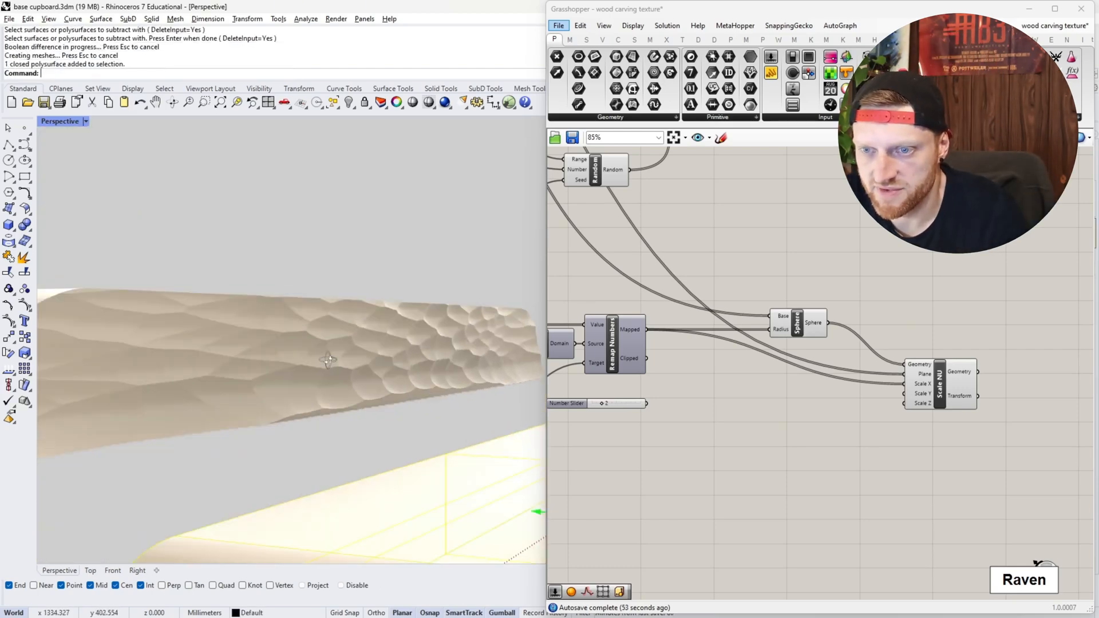
pyautogui.scroll(-4, 304, 362)
pyautogui.click(347, 370)
pyautogui.scroll(6, 386, 298)
pyautogui.scroll(-7, 385, 299)
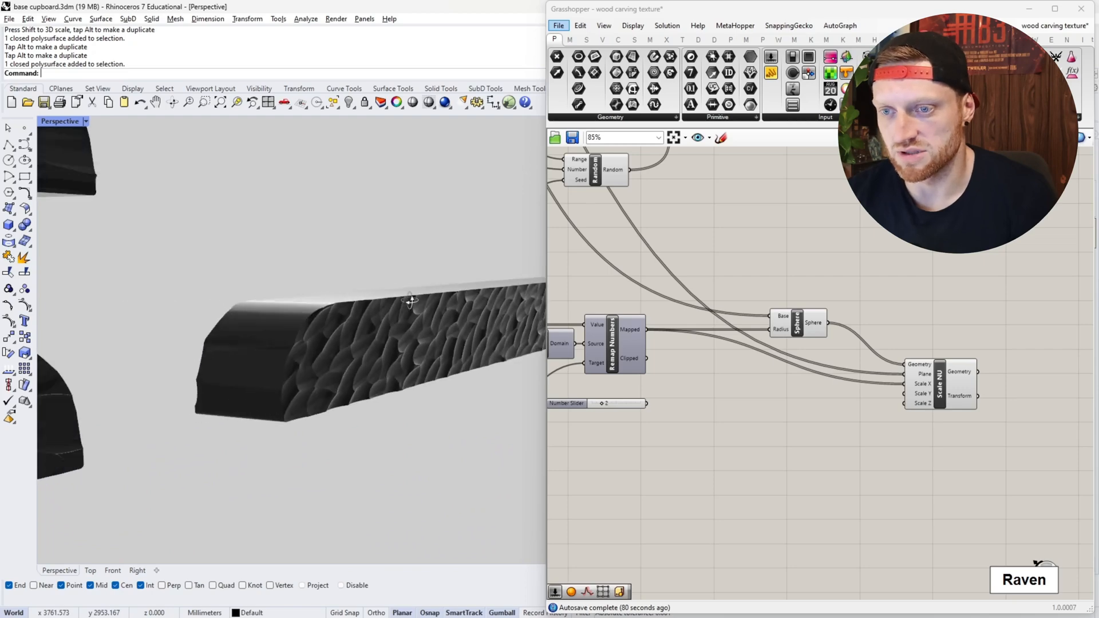
# - Examine the dark textured drawer front in detail and compare the whole set of carved samples beside the cupboard
pyautogui.scroll(6, 381, 299)
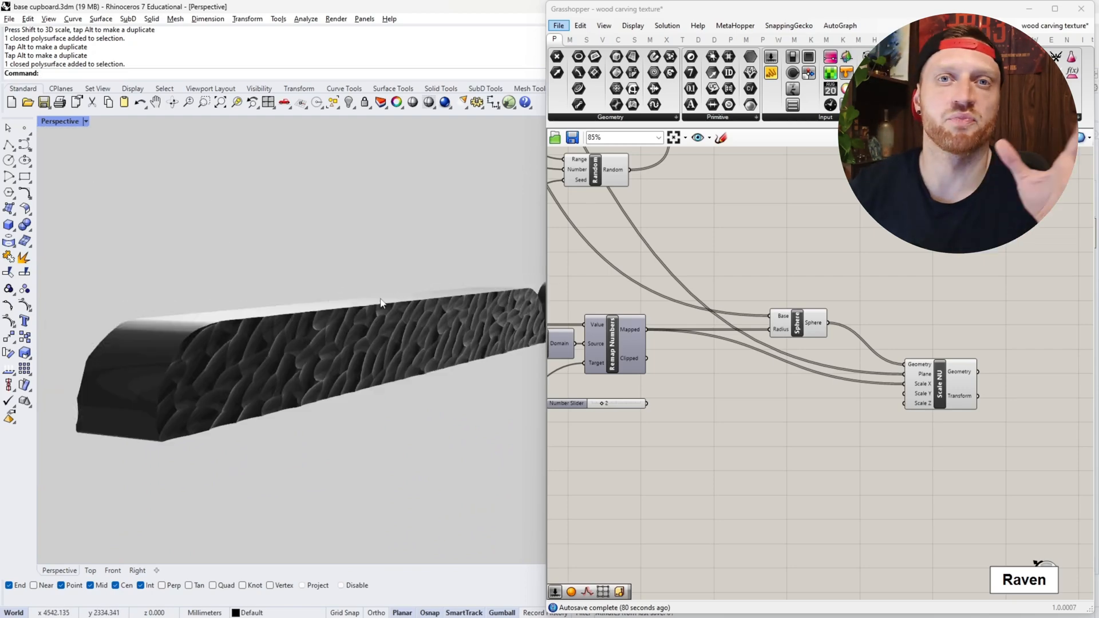
pyautogui.scroll(-7, 378, 304)
pyautogui.keyDown('shift'); pyautogui.moveTo(375, 304); pyautogui.dragTo(332, 286, button='right'); pyautogui.keyUp('shift')
pyautogui.scroll(4, 487, 286)
pyautogui.scroll(4, 489, 282)
pyautogui.scroll(-8, 490, 282)
pyautogui.scroll(9, 276, 281)
pyautogui.scroll(-8, 298, 277)
pyautogui.scroll(2, 313, 276)
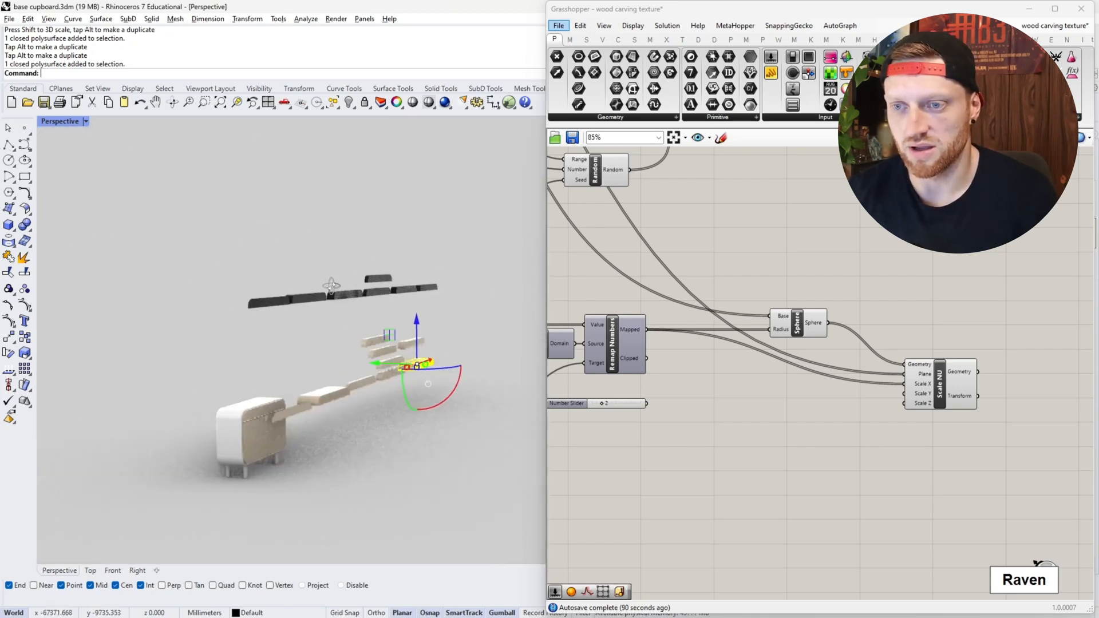